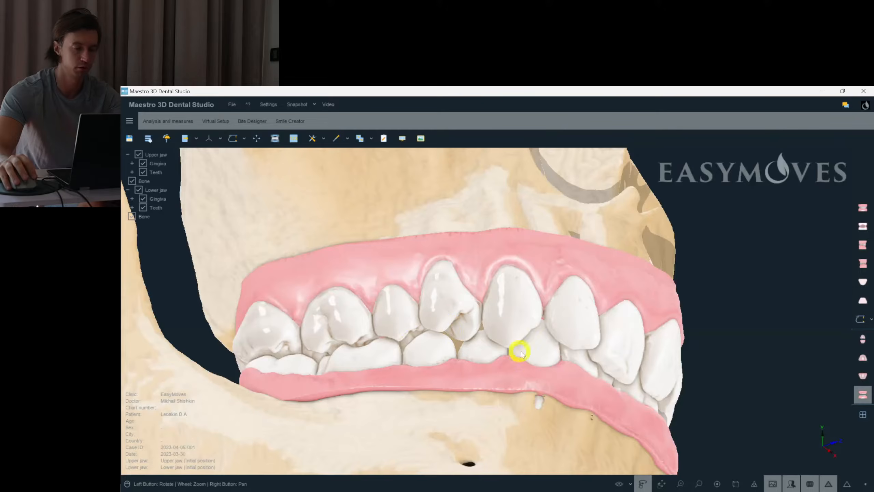
Step: Display the upper jaw on its own and start the virtual setup at its local origin stage
drag(519, 351, 638, 340)
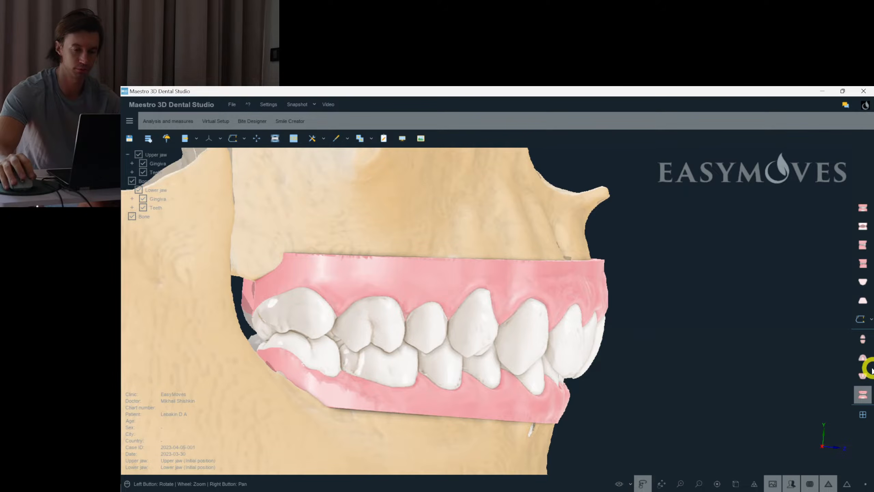
click(862, 376)
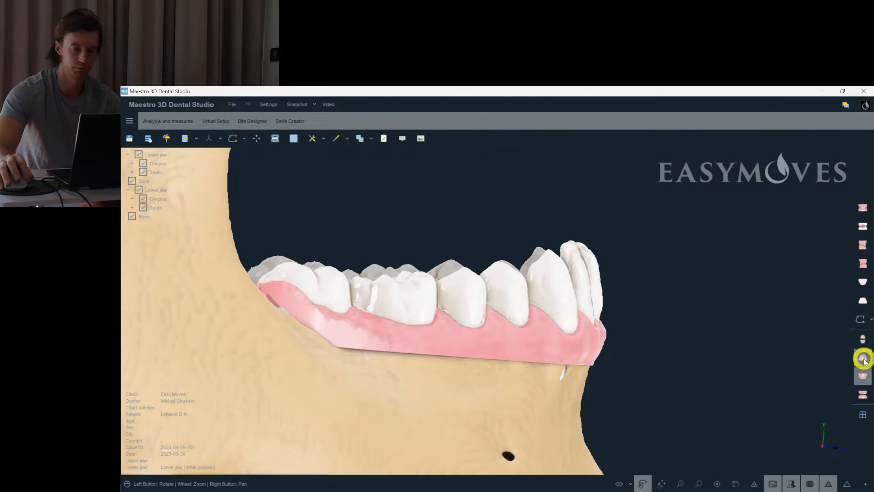
click(864, 390)
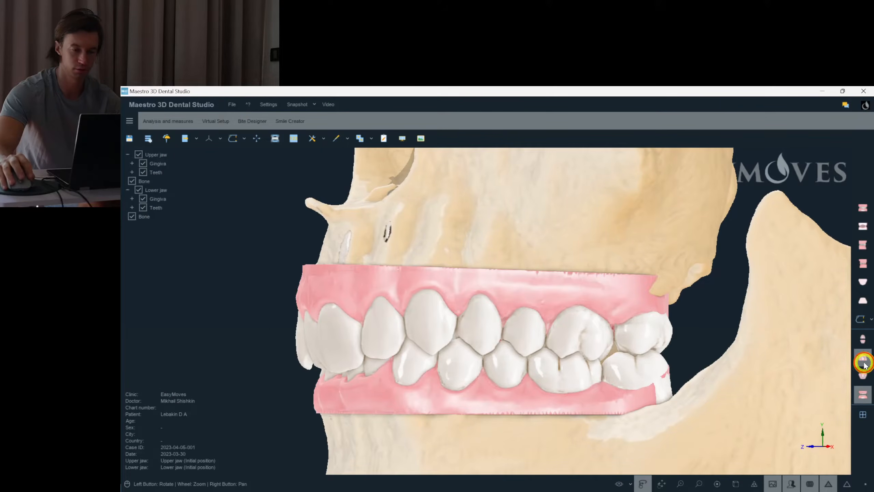
click(863, 362)
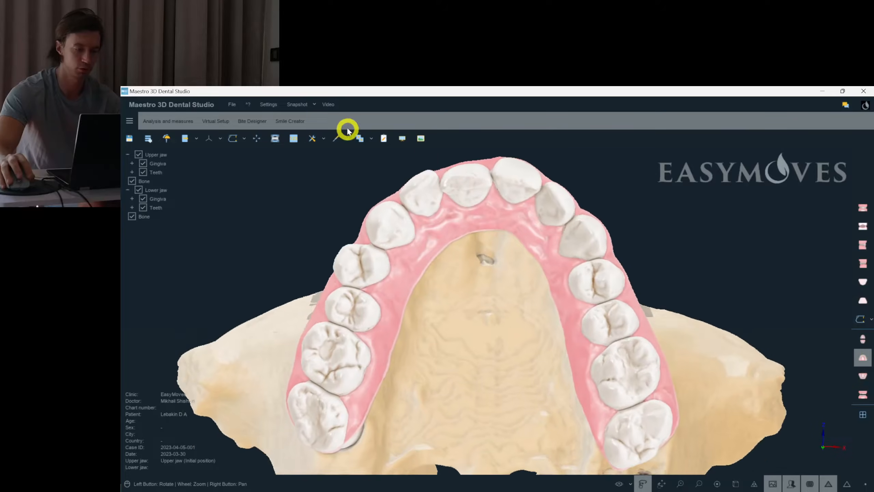
click(215, 121)
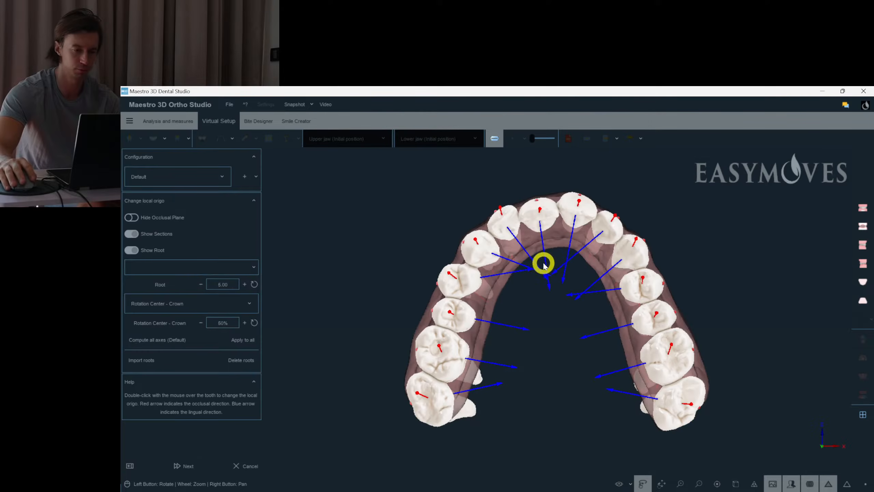
Step: Turn off the model texture and align the local axes of upper molar 16 with its crown in occlusal view
drag(544, 260, 463, 264)
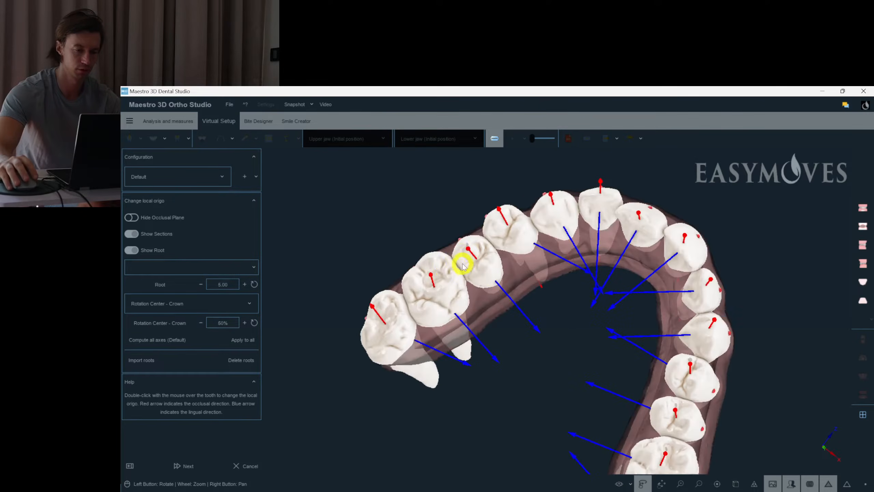
double_click(447, 272)
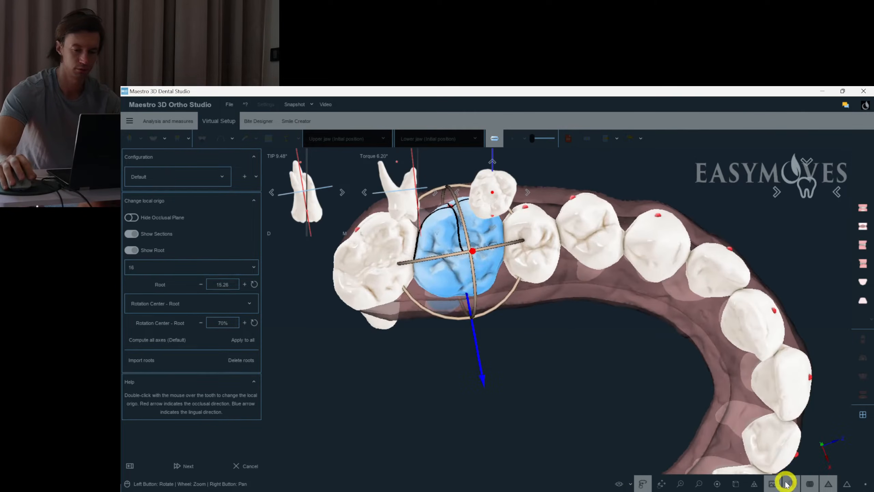
click(773, 483)
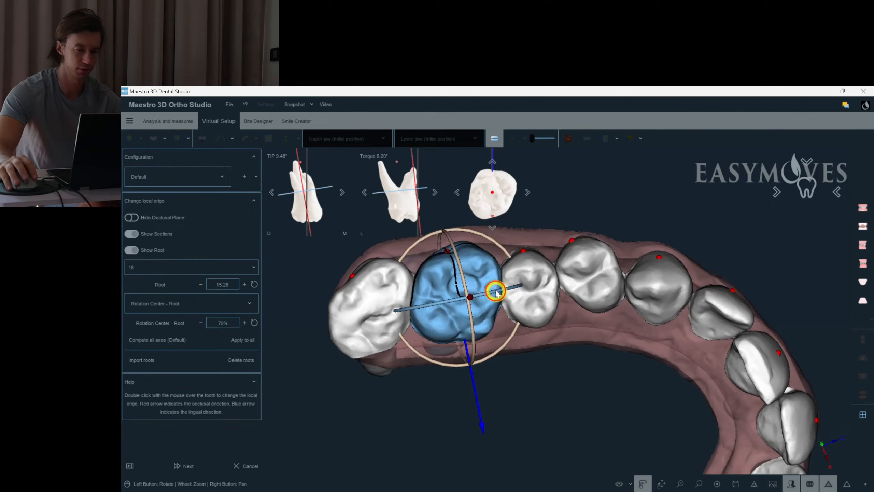
drag(505, 341, 502, 352)
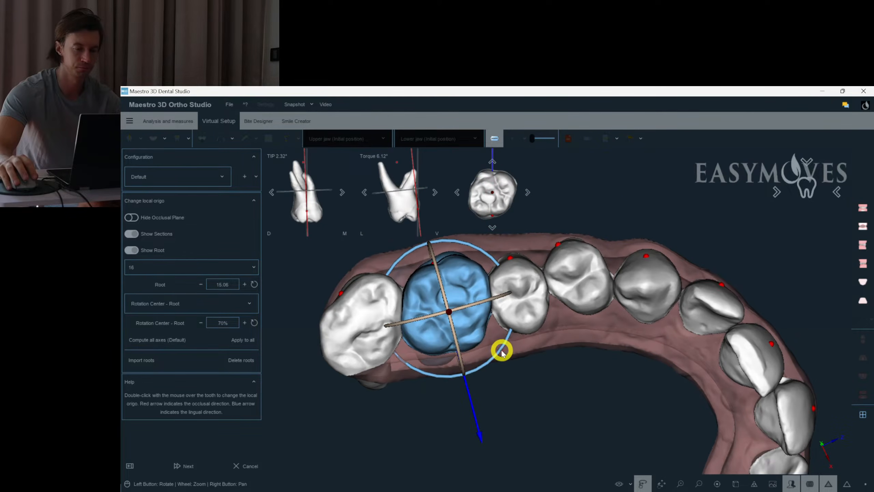
Step: Align the local axes of teeth 15, 14, 13, 12 and 11 with their crowns in occlusal view
double_click(518, 299)
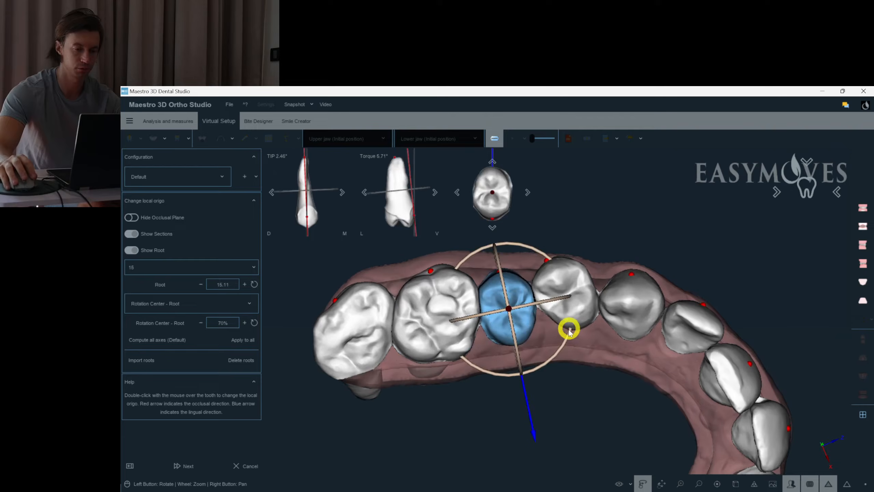
double_click(566, 290)
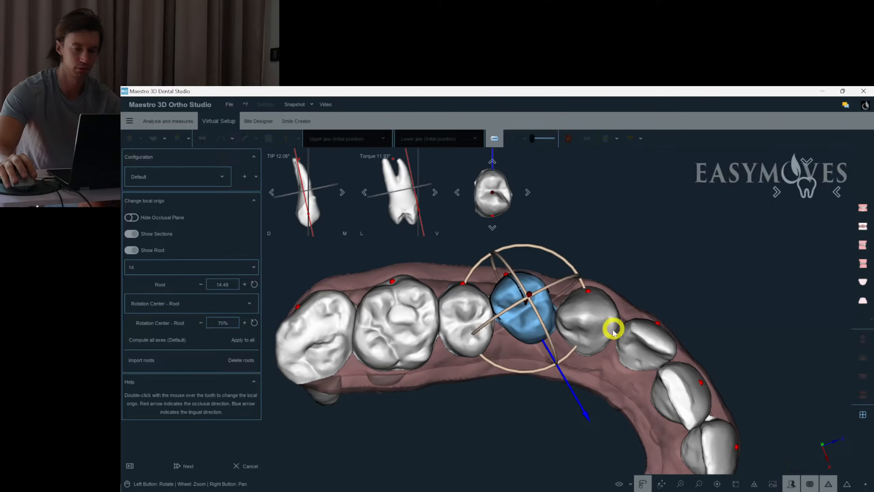
double_click(584, 325)
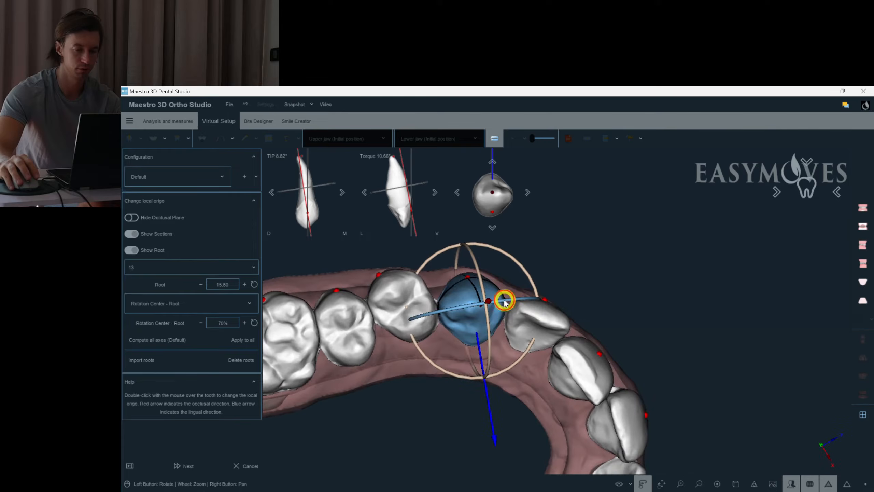
double_click(541, 325)
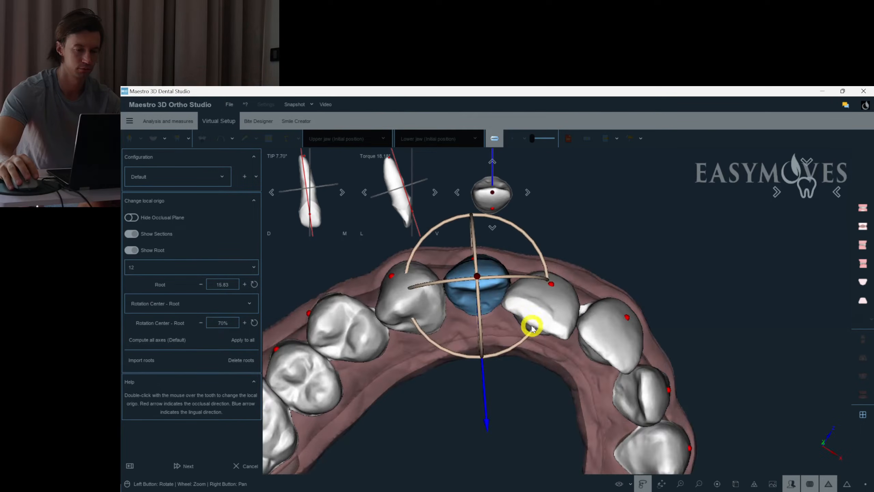
double_click(548, 306)
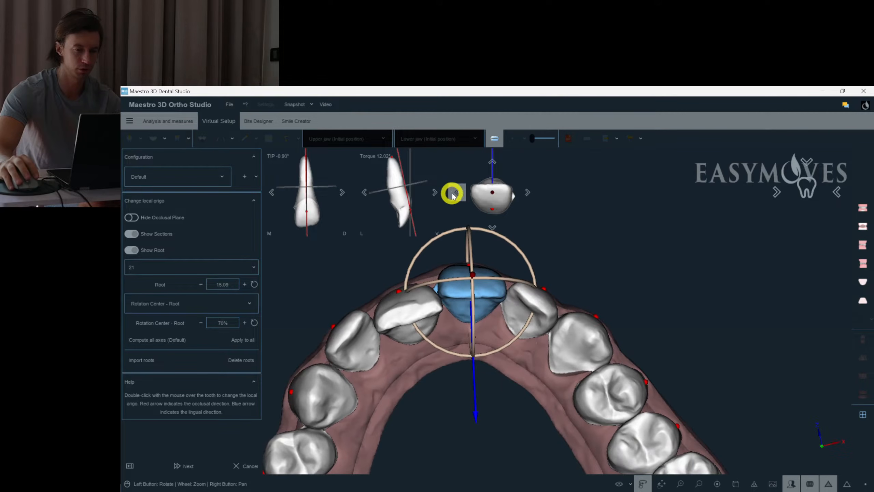
Step: Shift the local origin of tooth 21 sideways, and align the axes of teeth 22 and 23 in occlusal view
click(463, 201)
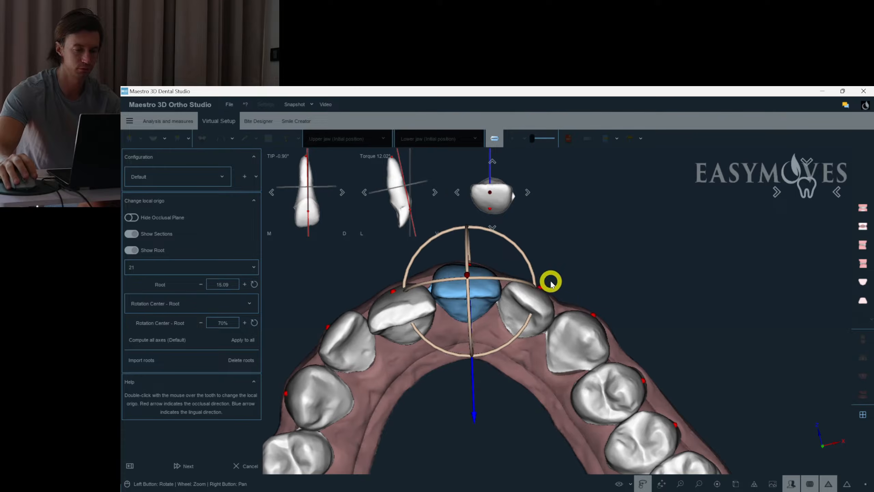
double_click(531, 308)
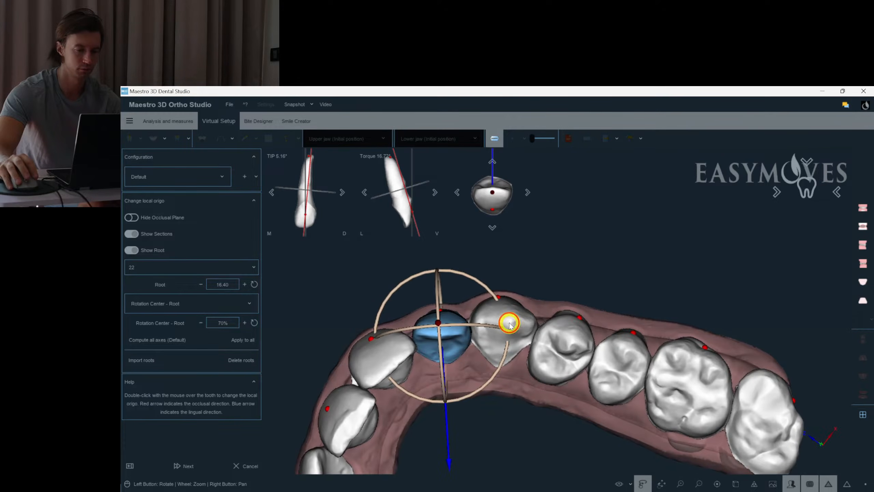
double_click(509, 325)
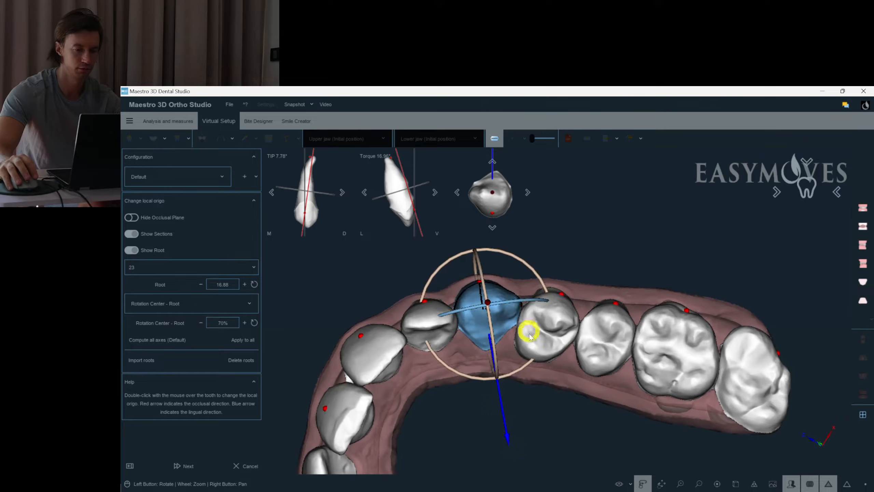
Step: Align the local axes of teeth 24, 25, 26 and 27 with their crowns in occlusal view
double_click(554, 314)
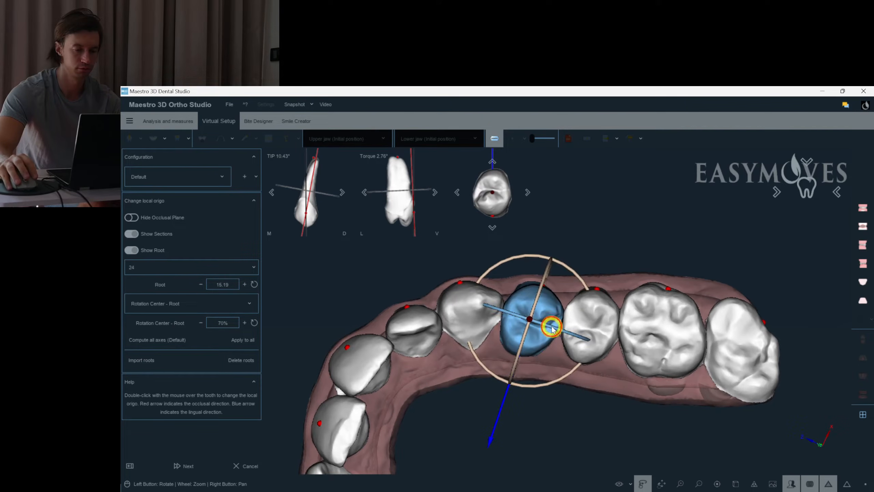
double_click(576, 327)
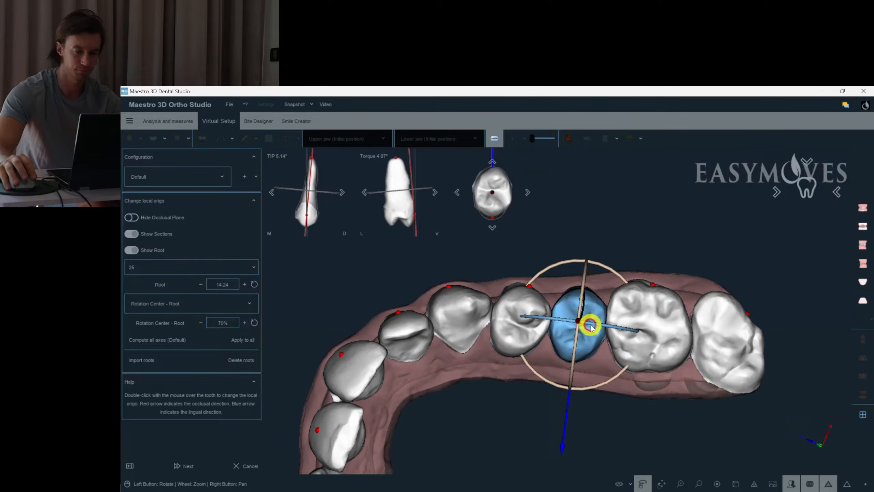
double_click(642, 324)
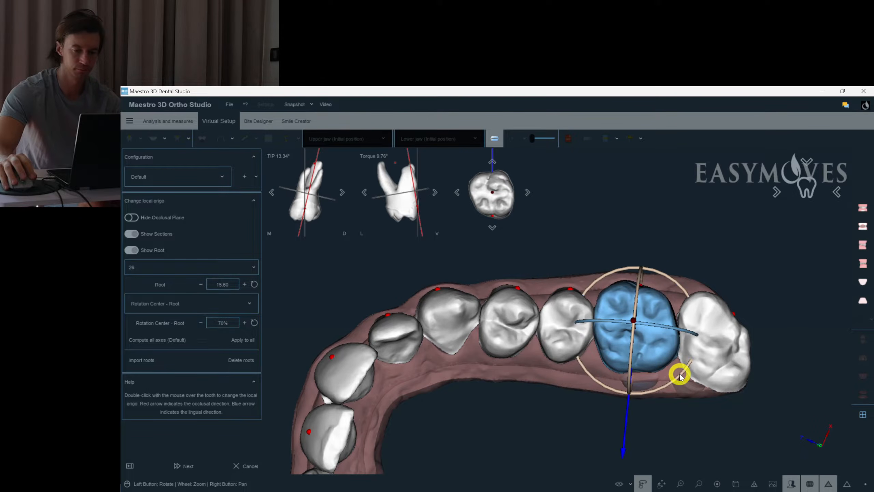
double_click(708, 339)
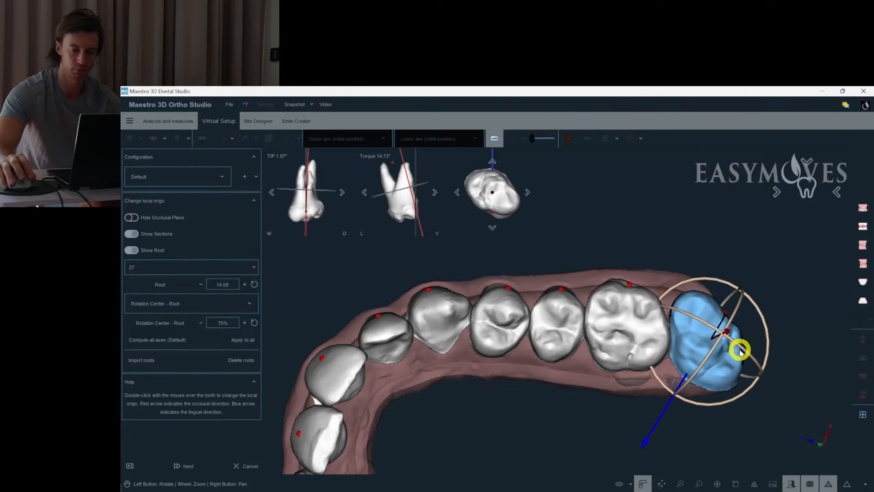
Step: From the buccal side, tilt the long axis of tooth 27 to about -0.6° tip and of tooth 26 to about 1.9°
drag(739, 281, 591, 361)
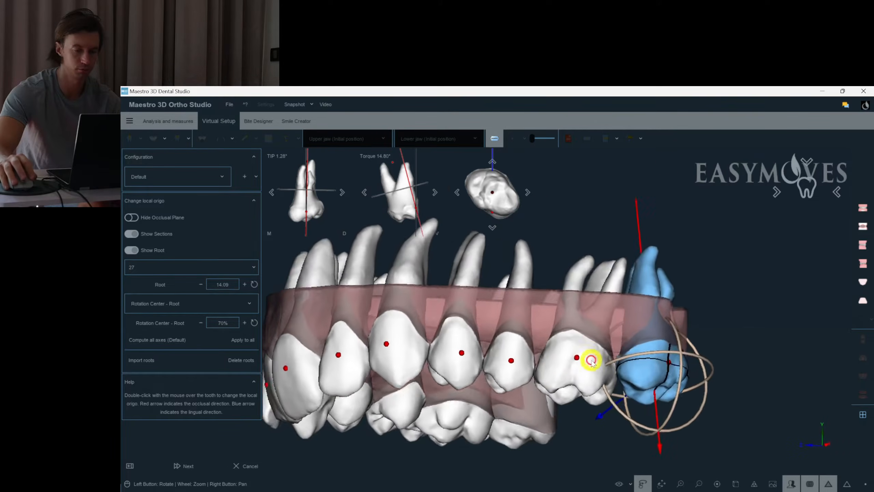
double_click(581, 365)
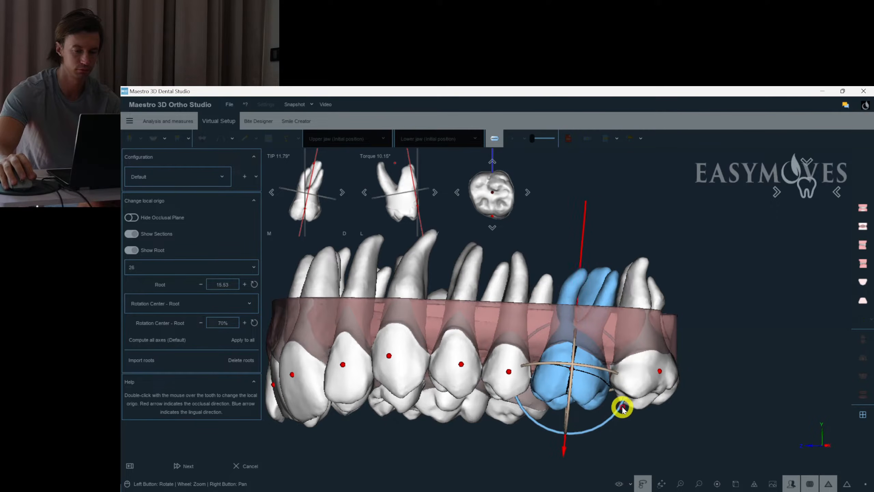
drag(624, 404, 625, 404)
double_click(644, 358)
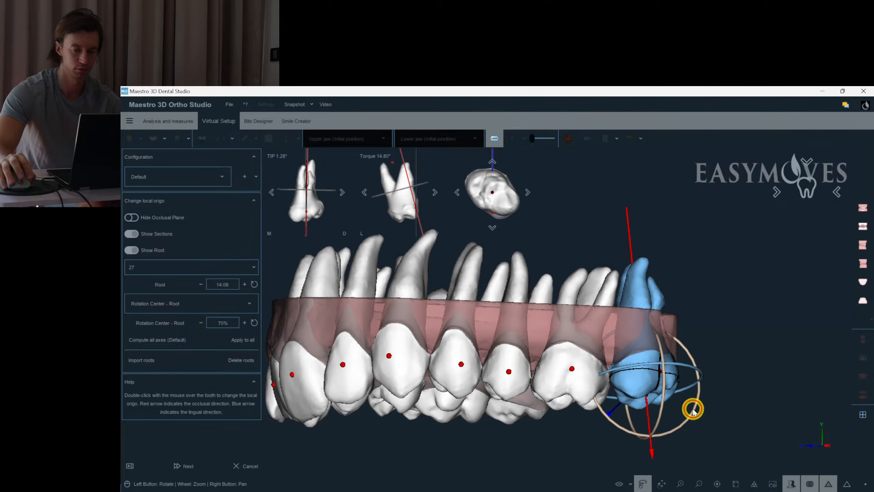
drag(694, 412, 692, 413)
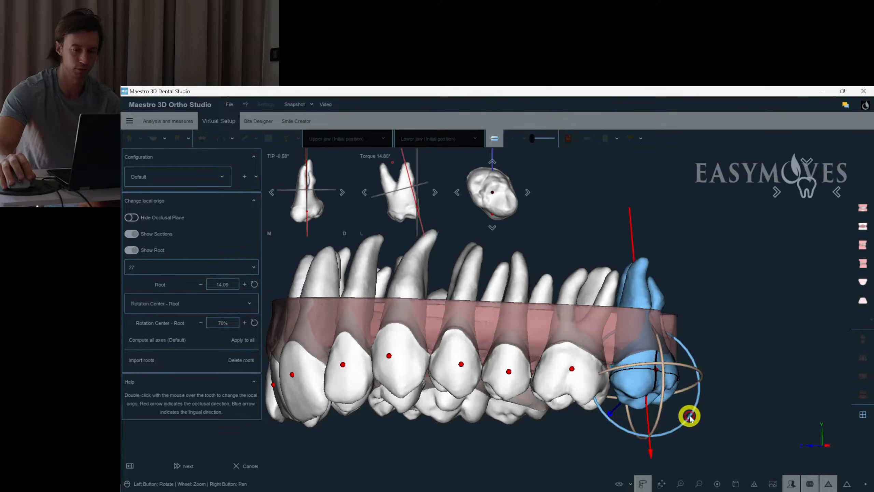
double_click(571, 383)
drag(572, 384, 616, 412)
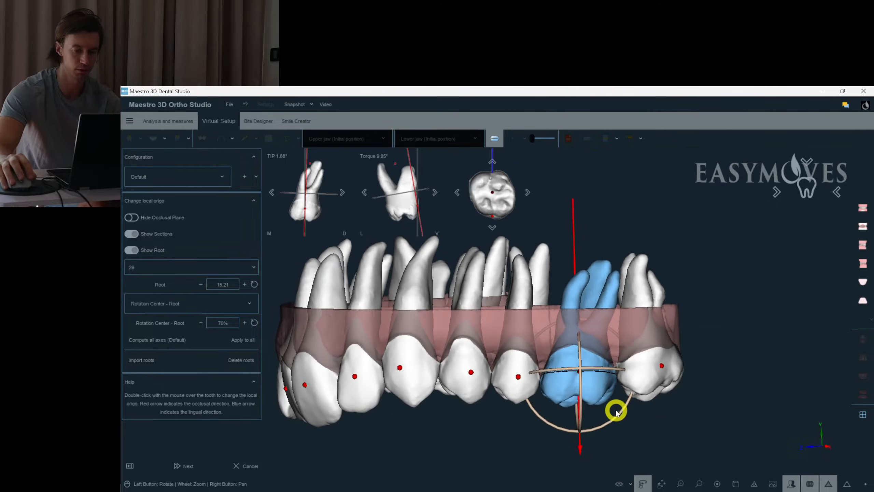
Step: Tilt the long axis of premolar 25 to about 10.4° tip and of premolar 24 to about 6.8° in buccal view
double_click(512, 370)
drag(527, 374, 534, 425)
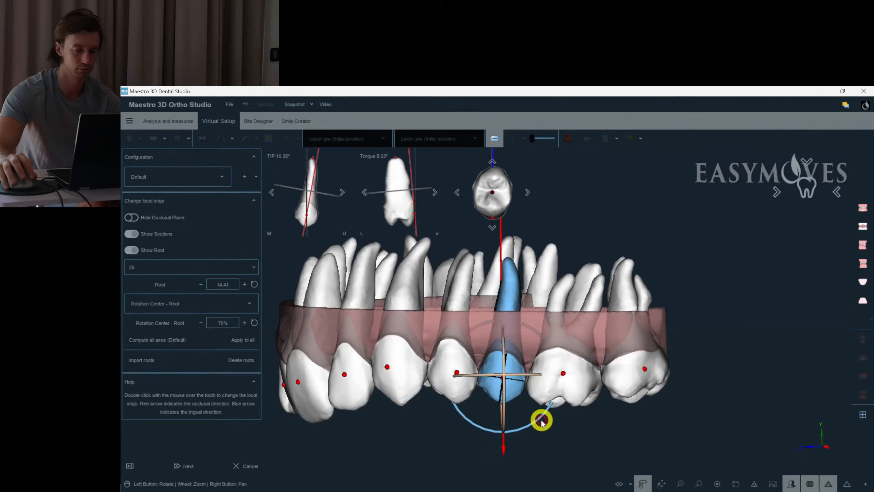
double_click(447, 380)
drag(448, 377, 482, 418)
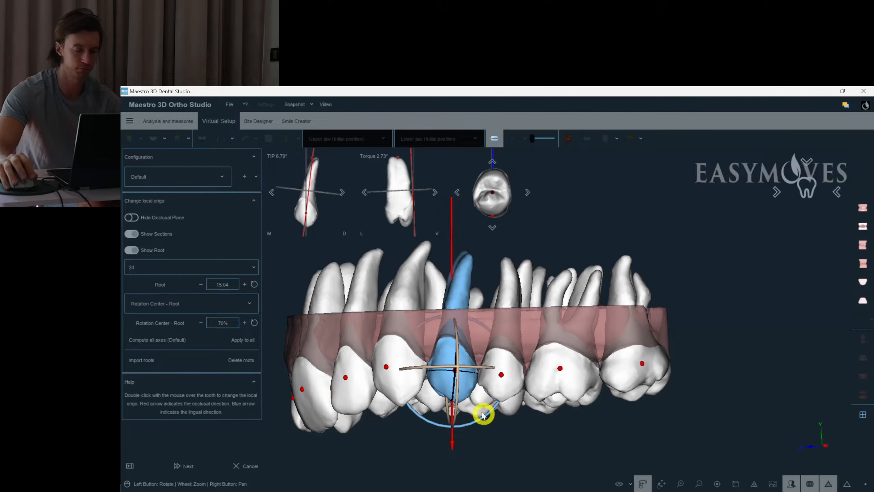
Step: Set the long axis of canine 23 to about 2.5° tip, and check the axis of lateral incisor 22 from the front
double_click(394, 380)
drag(395, 380, 504, 415)
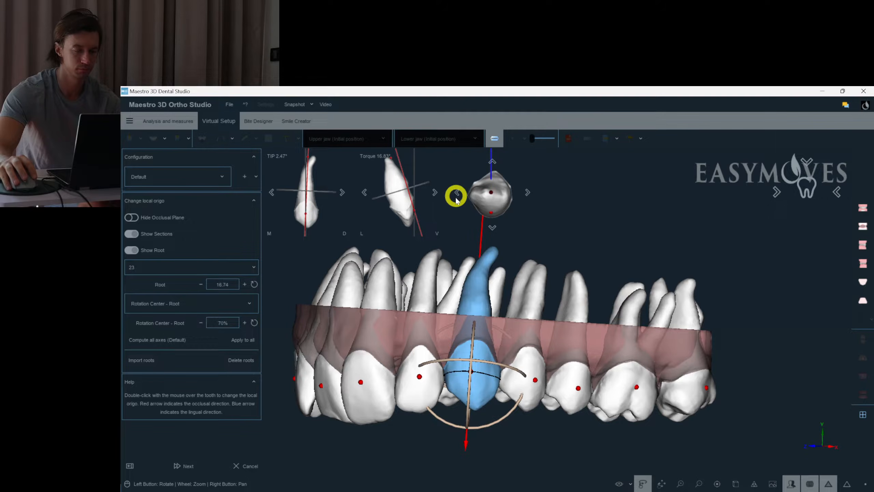
double_click(408, 395)
drag(409, 394, 530, 434)
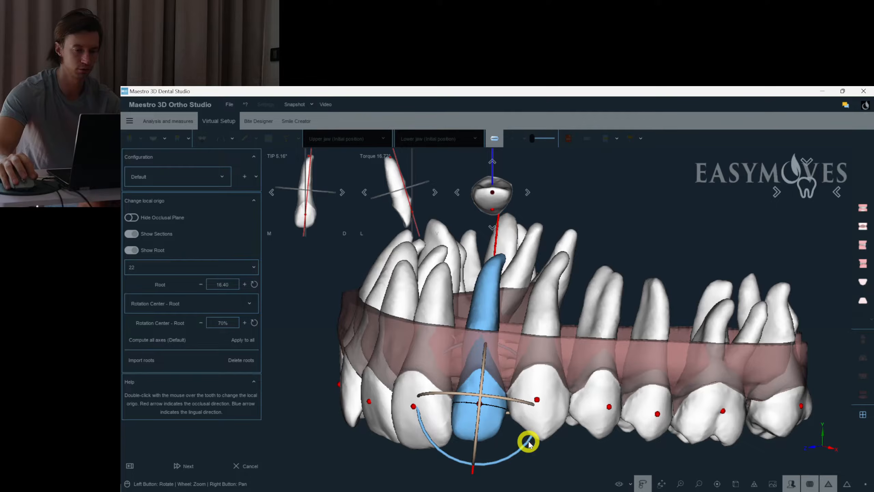
Step: Tilt the long axis of central incisor 21 to about -0.2° tip and of incisor 11 to about 2.5°
drag(529, 445, 570, 433)
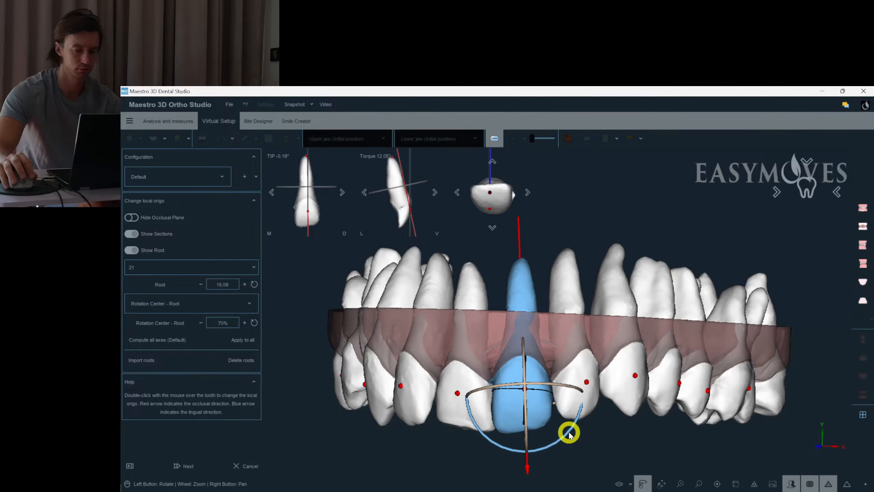
double_click(469, 409)
drag(470, 408, 539, 413)
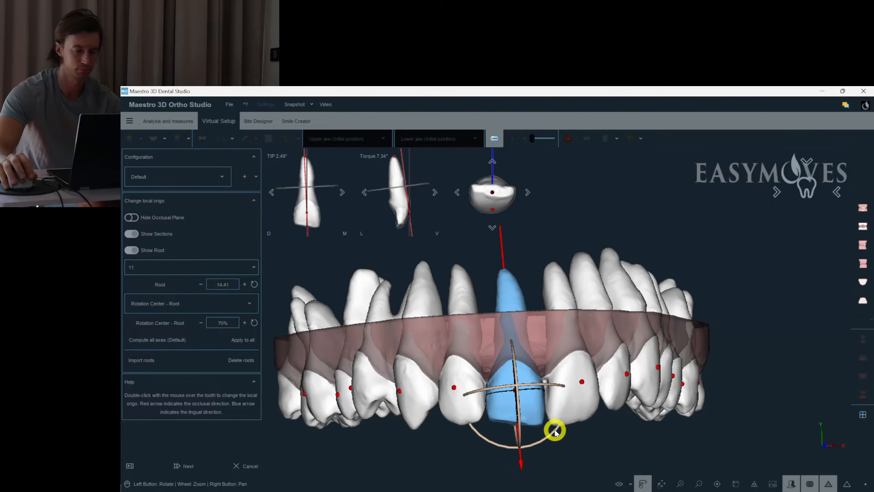
Step: Check the axis of lateral incisor 12 and tilt the long axis of canine 13 to about 5.6° tip
drag(459, 404, 552, 410)
double_click(464, 405)
drag(465, 405, 521, 405)
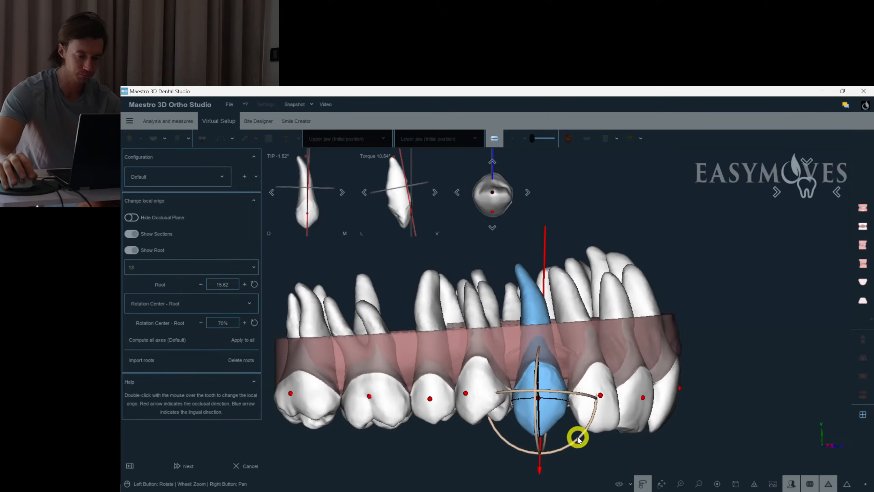
drag(582, 434, 631, 448)
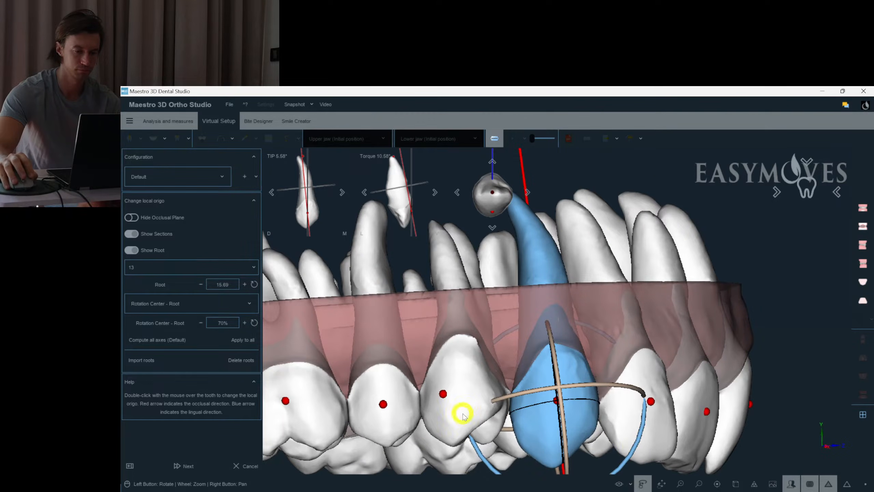
Step: Tilt the long axis of premolar 14 to about 7.5° tip and correct the axis of premolar 15 in buccal view
double_click(463, 415)
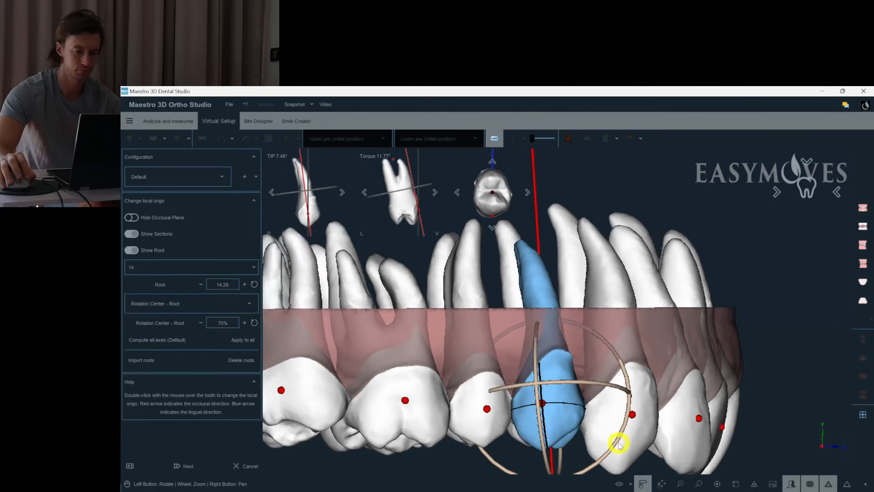
drag(454, 386, 482, 398)
scroll(483, 398, down, 2)
double_click(497, 403)
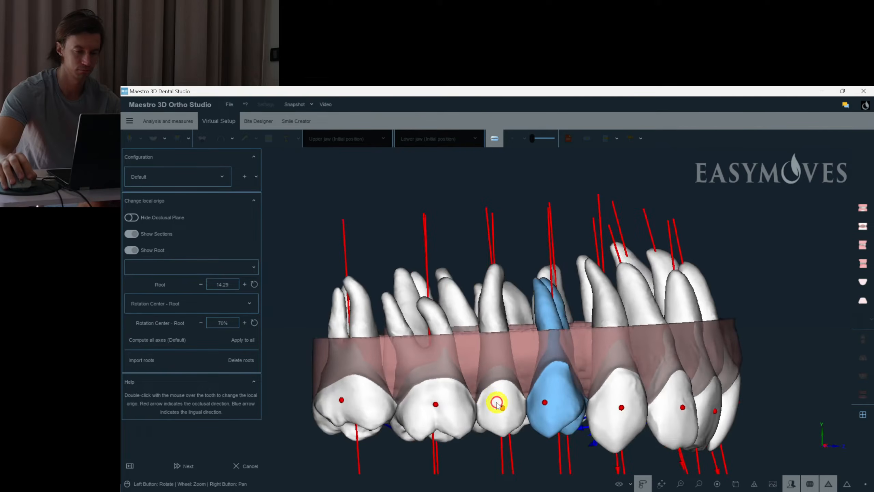
Step: Correct the long axes of molars 16 and 17 in buccal view and check molar 26 from the root side
double_click(454, 417)
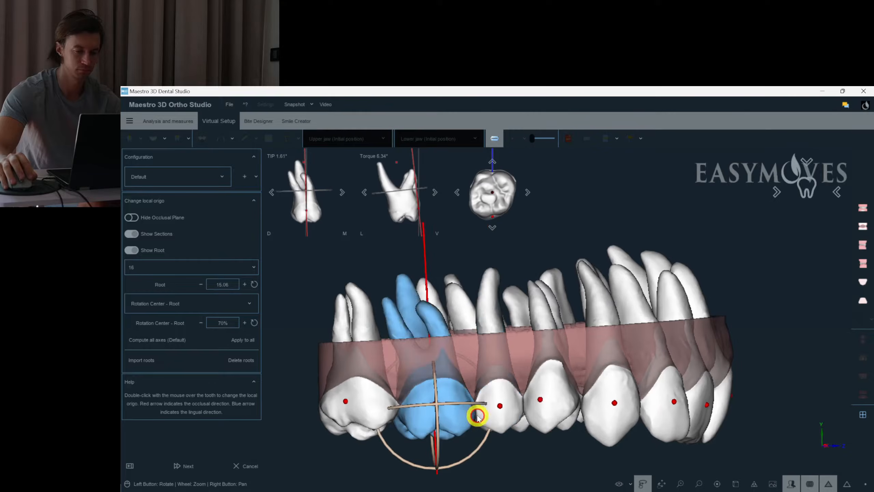
double_click(379, 405)
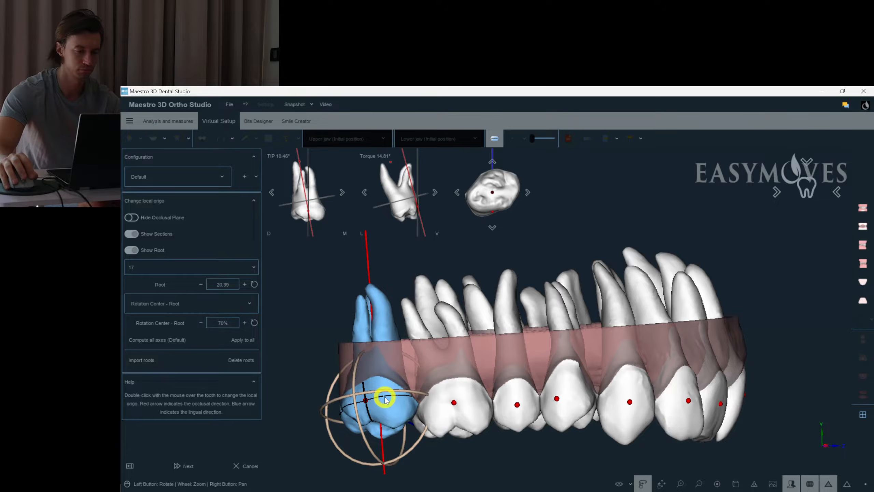
drag(386, 395, 388, 395)
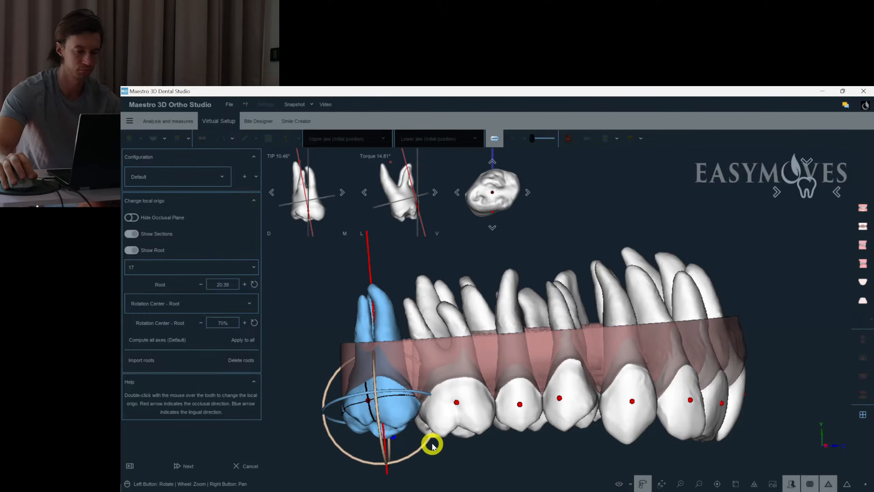
drag(424, 448, 580, 272)
double_click(485, 447)
double_click(606, 287)
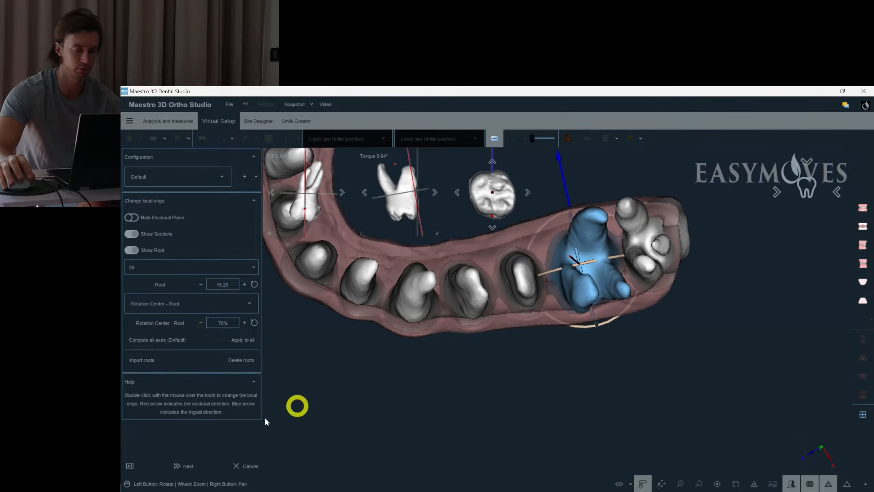
Step: Confirm the upper teeth's corrected origins and axes, and show only the lower jaw from the front
click(190, 466)
click(506, 324)
drag(490, 336, 865, 371)
click(863, 375)
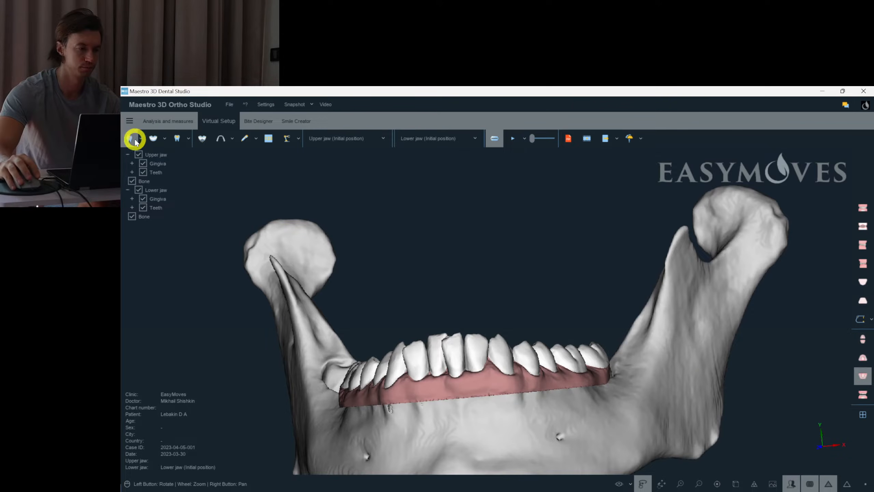
Step: Start the local origin correction for the lower jaw and align the axes of teeth 36, 35 and 34 in occlusal view
drag(565, 306, 565, 307)
scroll(482, 327, up, 2)
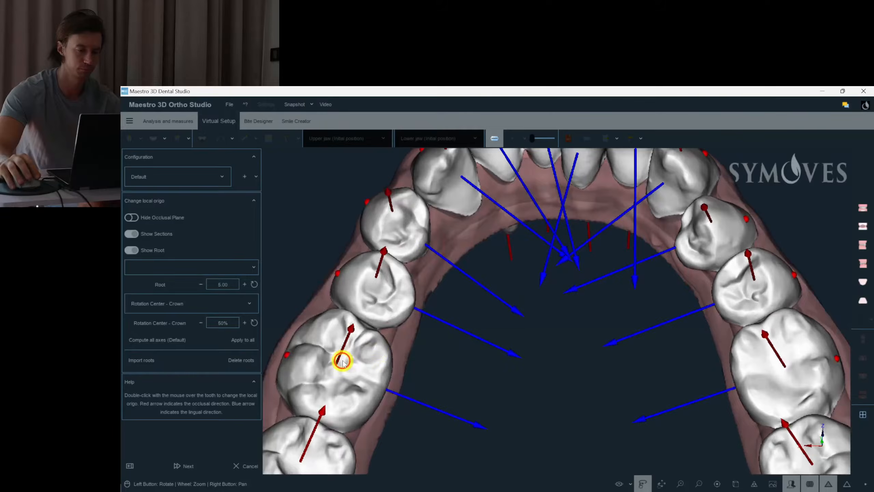
double_click(343, 358)
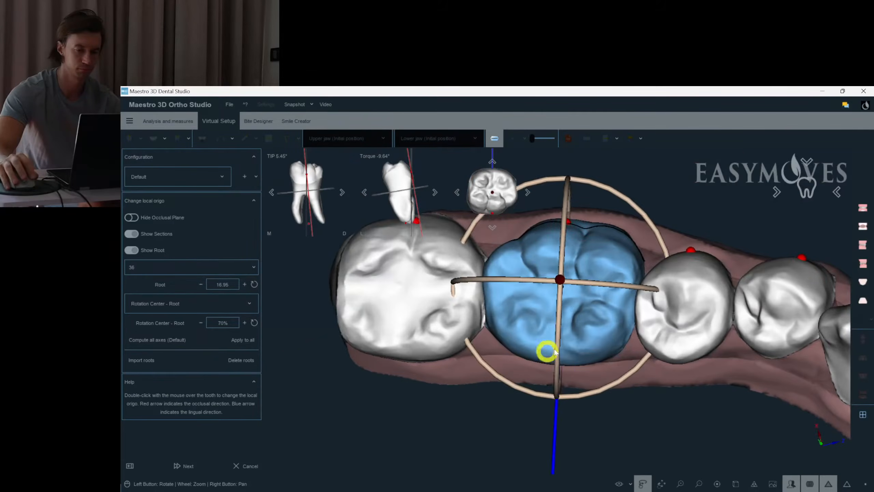
double_click(661, 302)
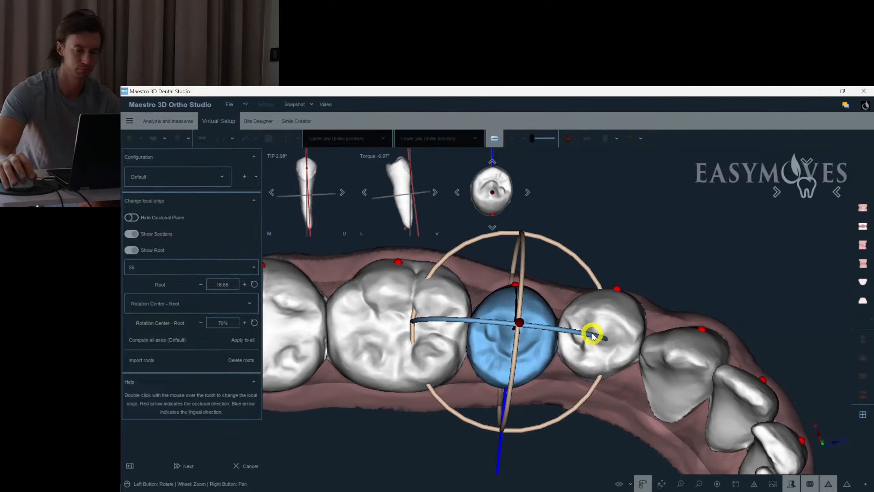
double_click(591, 336)
Step: Align the axes of canine 33 in occlusal view and nudge the origin of lateral incisor 32 one step sideways in its occlusal section
double_click(608, 336)
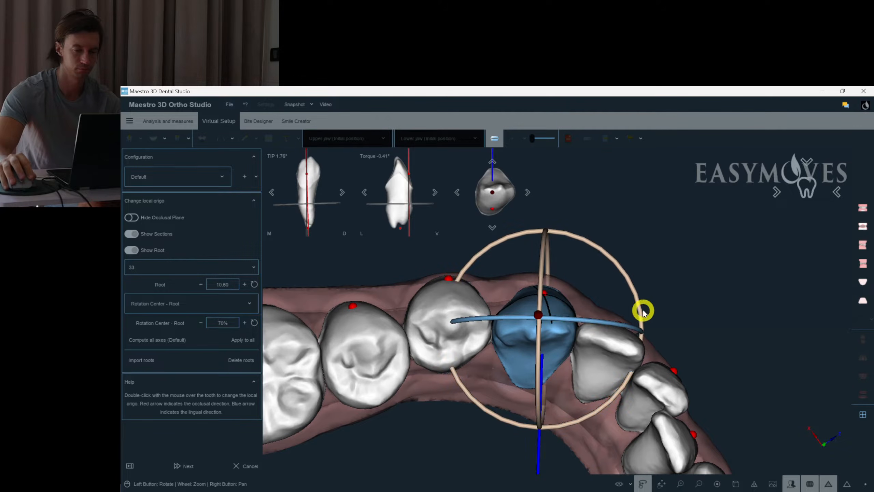
drag(644, 312, 640, 316)
double_click(610, 368)
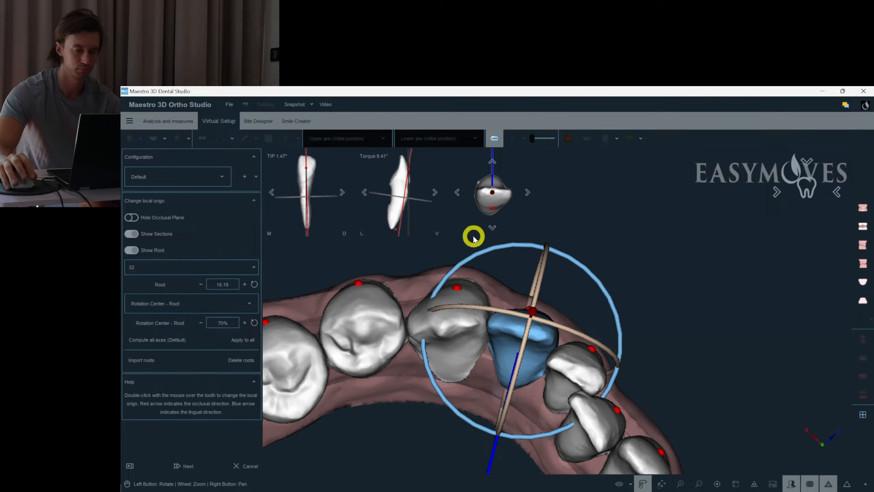
click(526, 194)
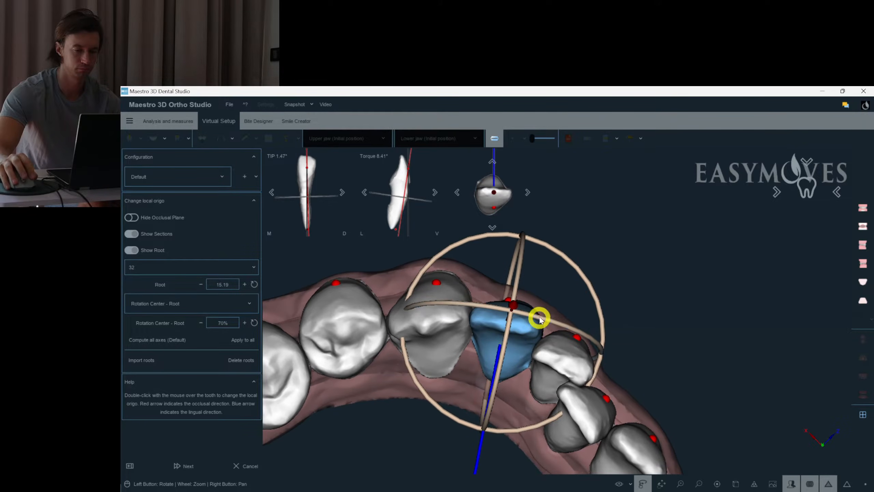
Step: Align the local axes of incisors 31, 41 and 42 and of canine 43 with their crowns in occlusal view
double_click(563, 371)
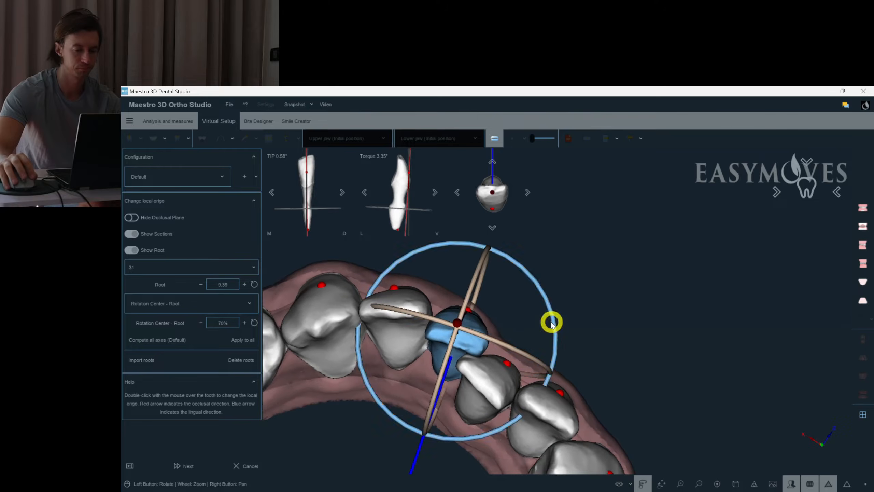
double_click(487, 376)
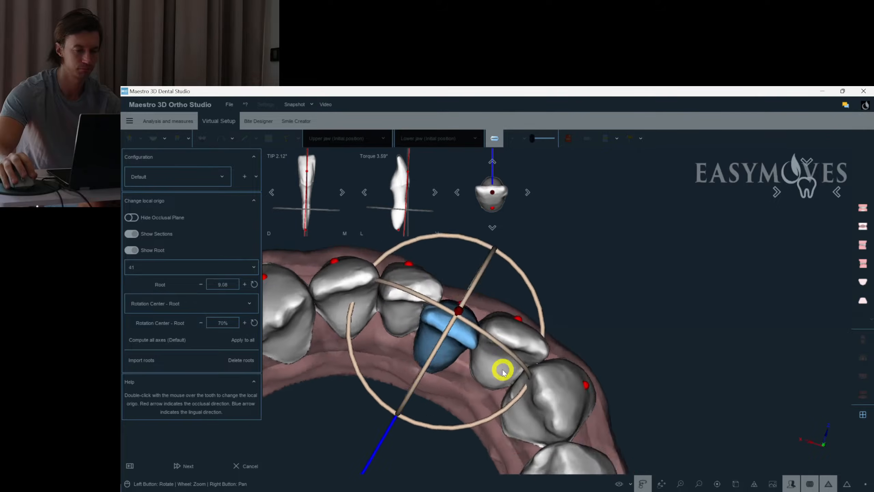
double_click(502, 370)
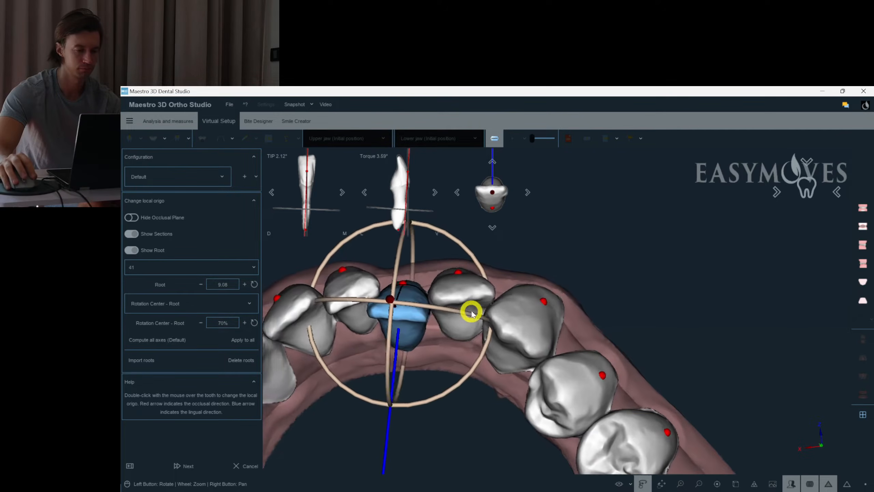
double_click(532, 336)
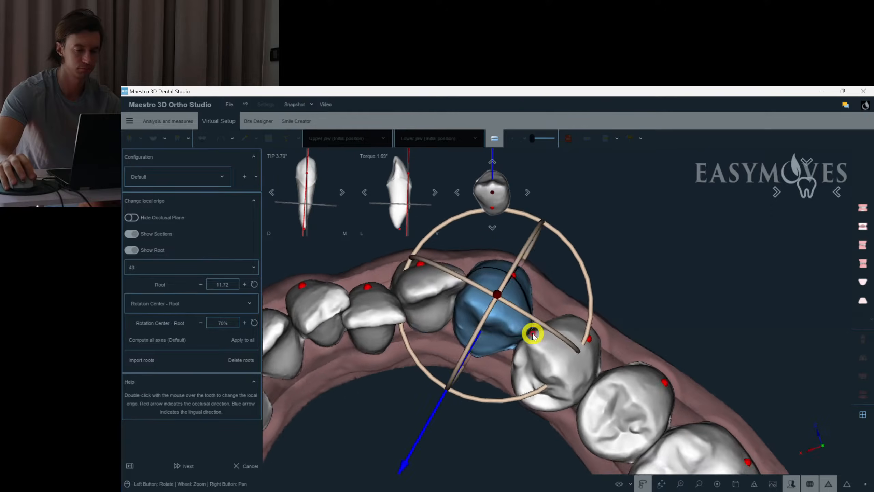
Step: Align the local axes of premolars 44 and 45 and of molars 46 and 47 in occlusal view
double_click(530, 332)
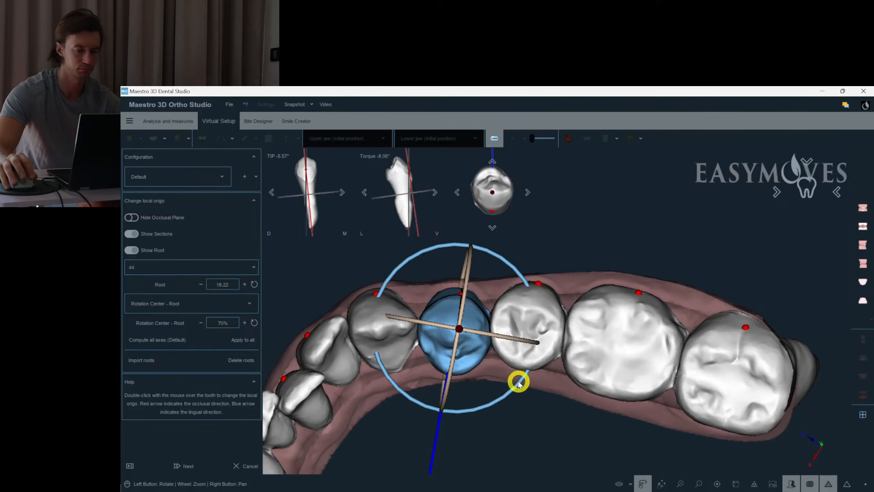
double_click(529, 333)
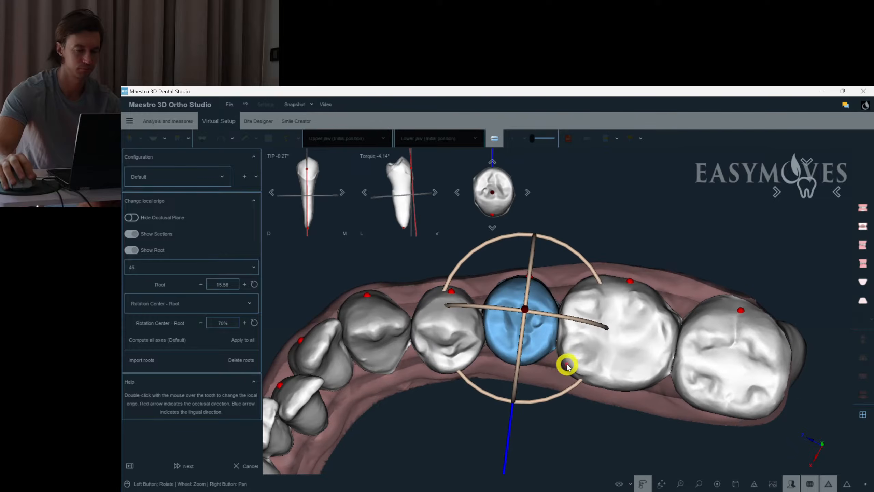
double_click(614, 346)
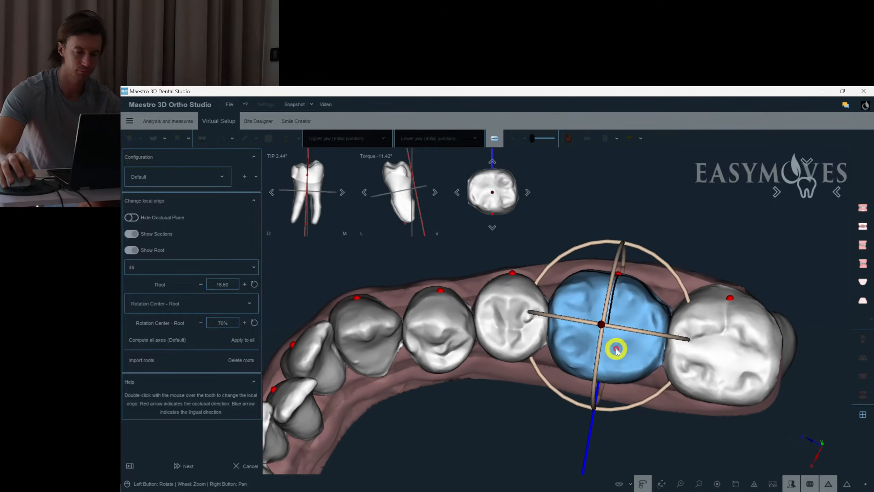
double_click(681, 360)
Step: From the buccal side, check the long axes of molar 46, premolars 45 and 44, and canine 43 against their roots
drag(719, 337, 687, 345)
double_click(474, 296)
double_click(552, 311)
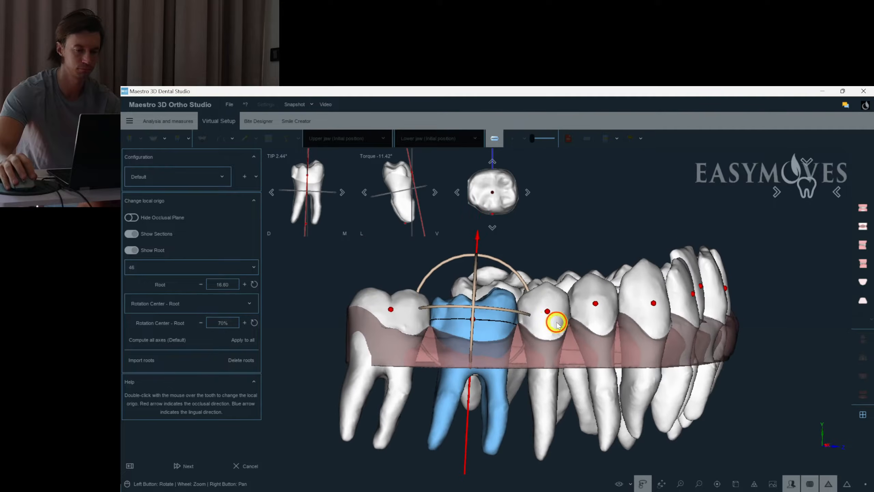
double_click(577, 328)
double_click(632, 329)
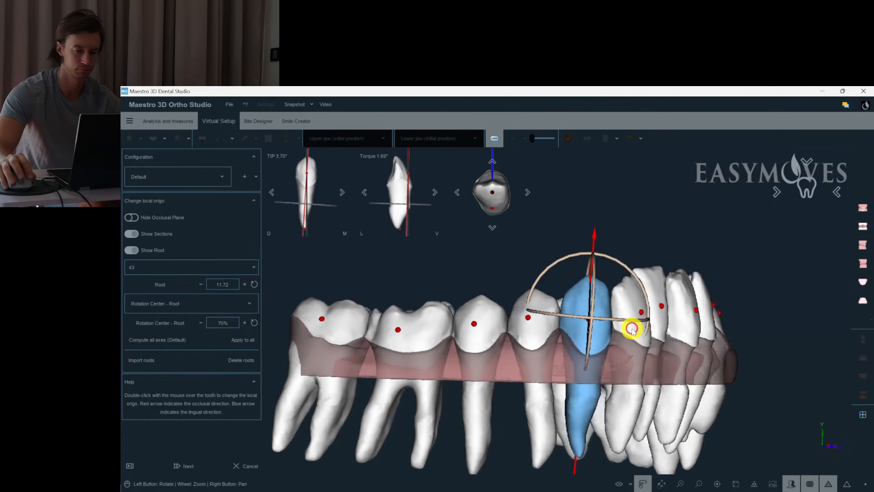
Step: From the front, tilt the long axes of incisors 42, 31 and 32 to about -2.8°, 1.8° and 0.1° tip
double_click(616, 315)
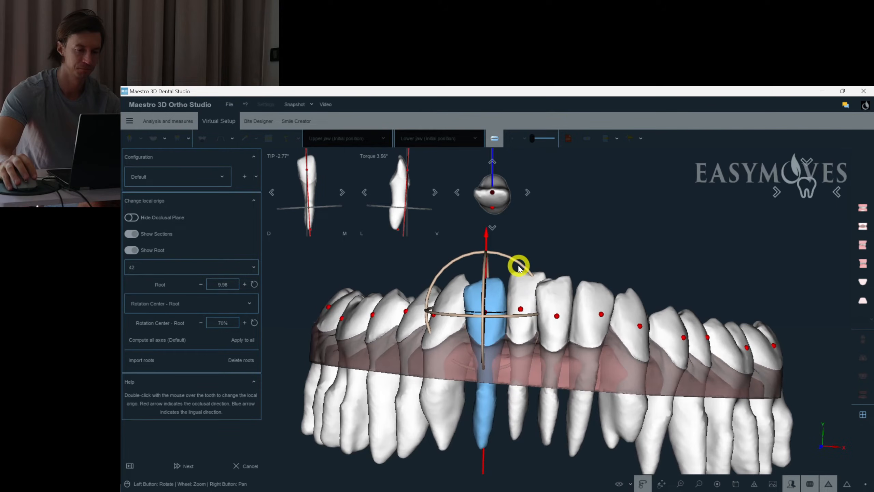
double_click(522, 301)
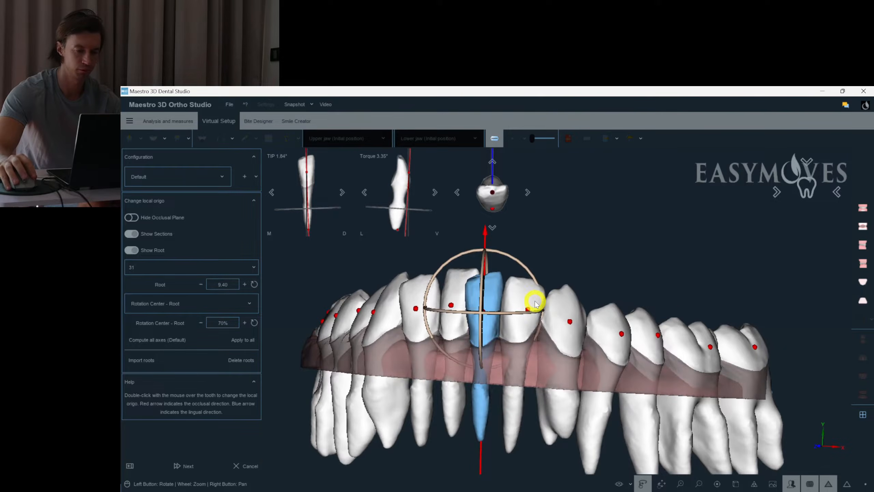
double_click(535, 303)
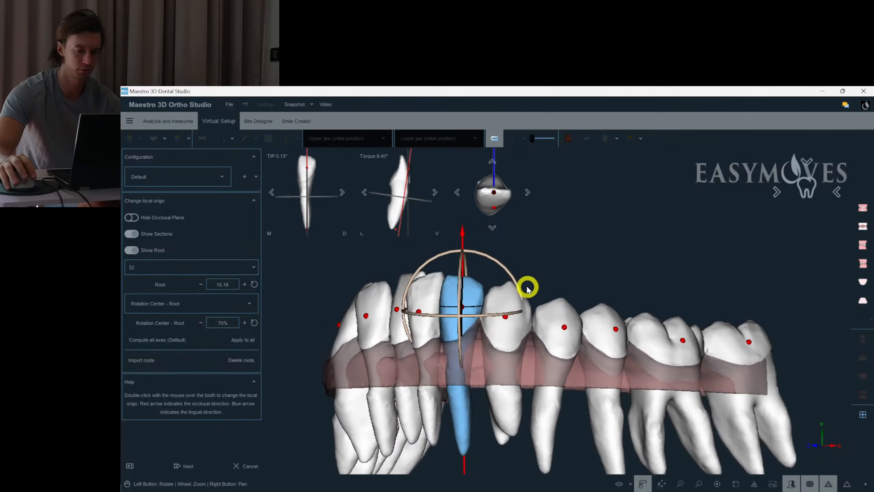
Step: Correct the long axis of canine 33 and tilt the axis of premolar 34 to about -5.2° tip from the buccal side
double_click(514, 312)
drag(583, 337, 584, 337)
drag(584, 338, 608, 362)
double_click(551, 336)
double_click(498, 303)
drag(569, 276, 542, 281)
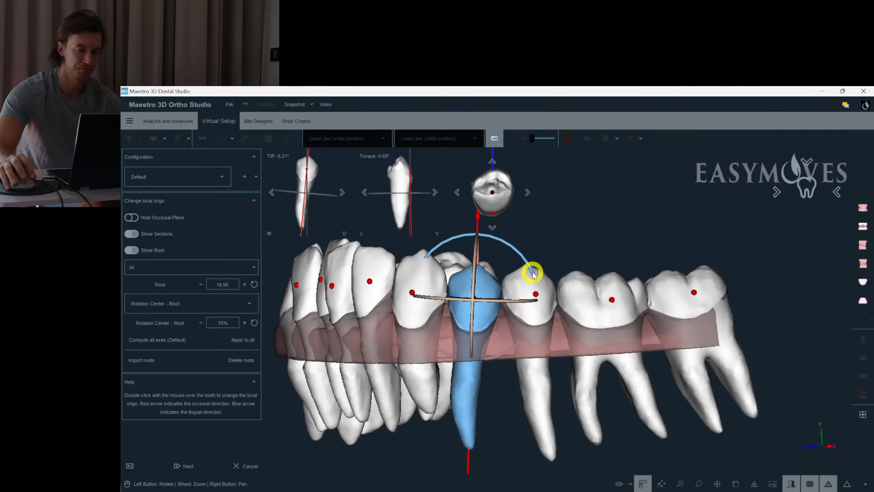
Step: Correct the long axes of premolar 35 and molar 37 in buccal view, and tilt molar 36 to about 6.4° tip
double_click(534, 288)
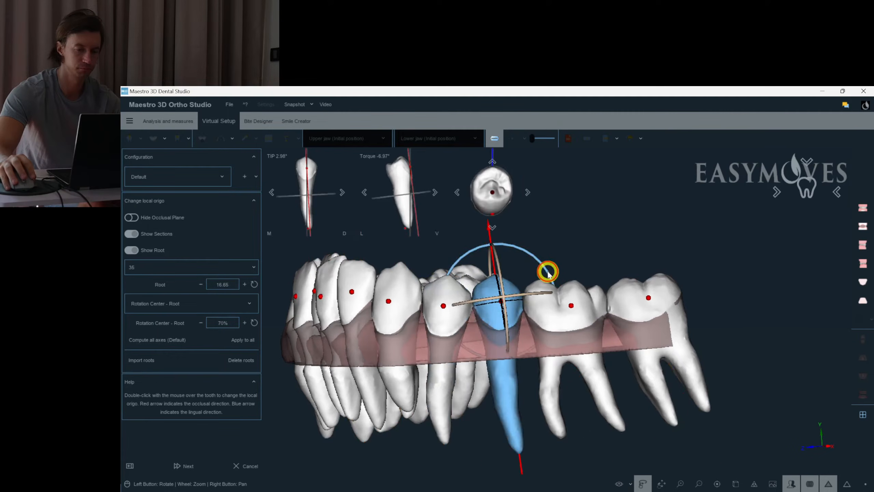
double_click(547, 309)
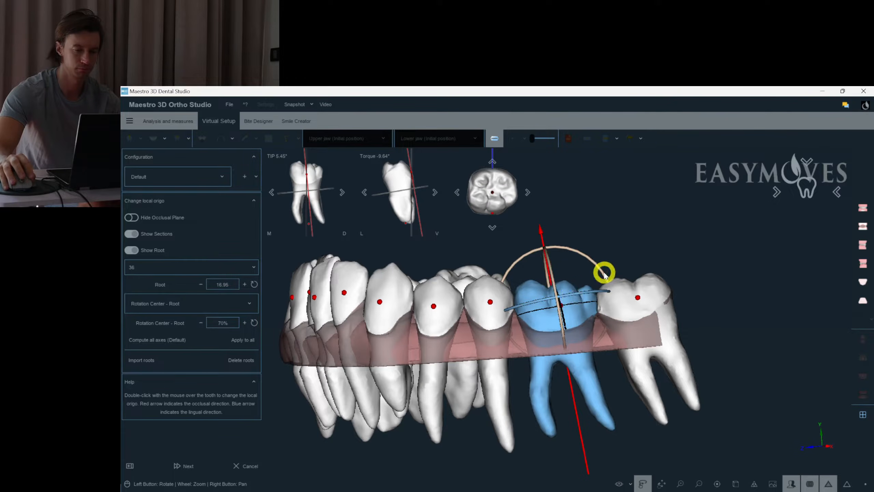
drag(604, 279, 611, 262)
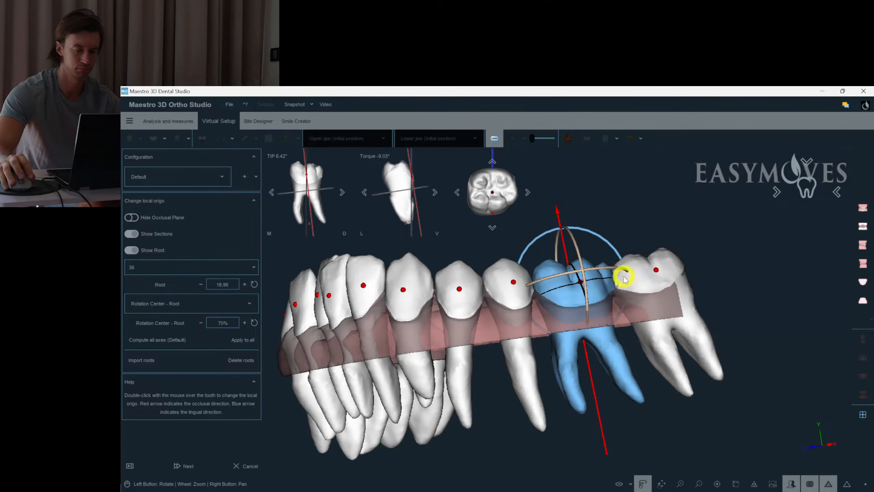
drag(644, 303, 568, 320)
double_click(577, 324)
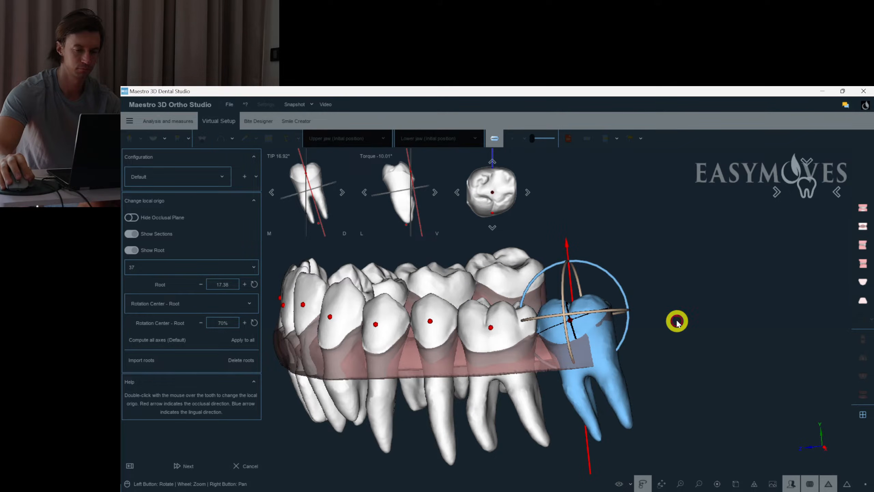
Step: Examine all long axes of the lower arch from the front, and the root direction of central incisor 31
double_click(676, 321)
drag(676, 321, 599, 352)
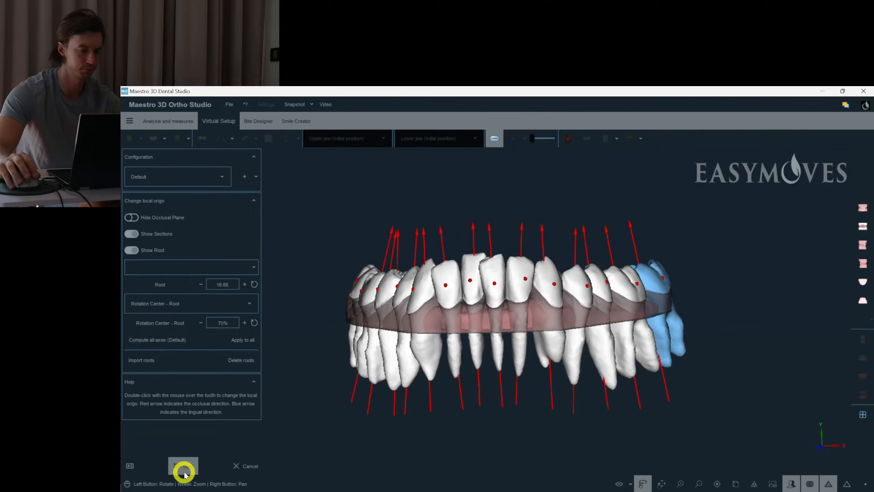
double_click(495, 297)
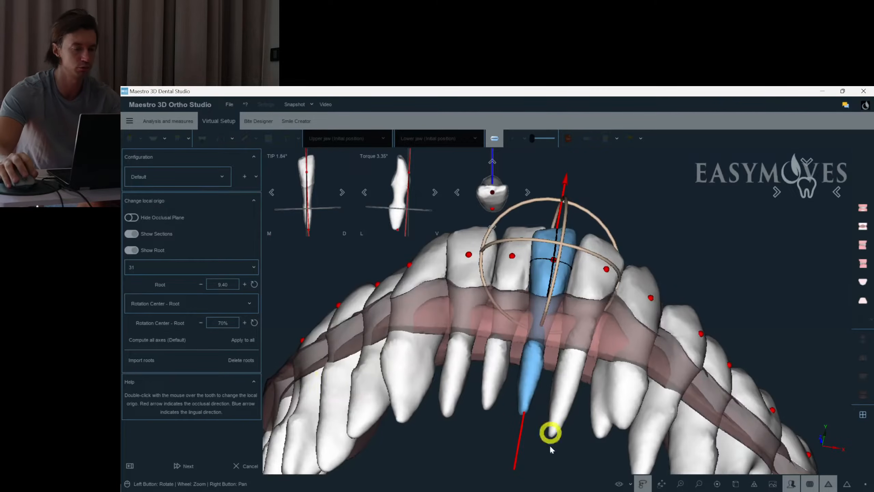
drag(550, 447, 555, 451)
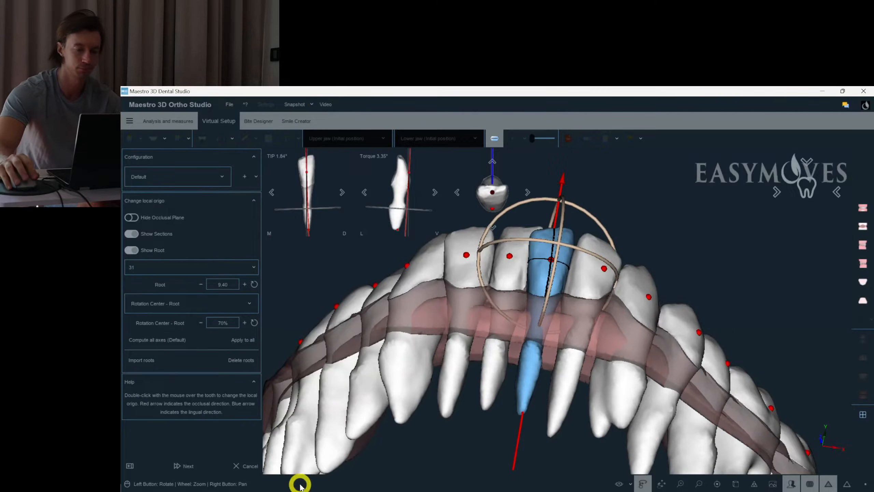
Step: Finish the local axis correction to enter the virtual setup and display the jaws with realistic textures
click(190, 466)
click(508, 326)
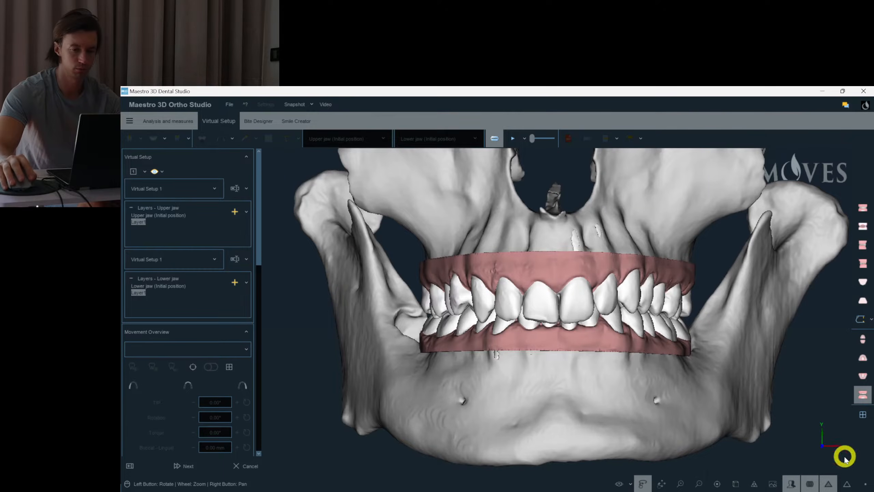
click(774, 486)
drag(733, 365, 747, 359)
click(735, 483)
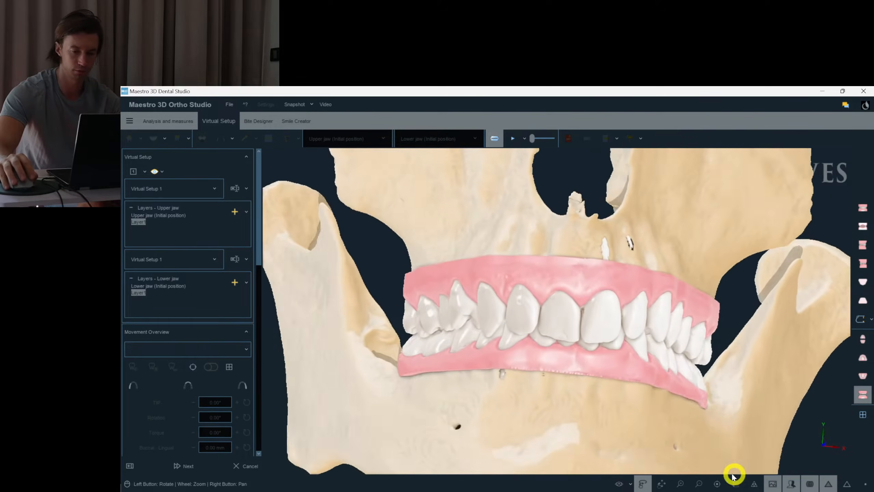
Step: Hide the gingiva of both jaws and rotate upper premolar 14 to 25.5° with the movement manipulator
click(633, 484)
click(622, 402)
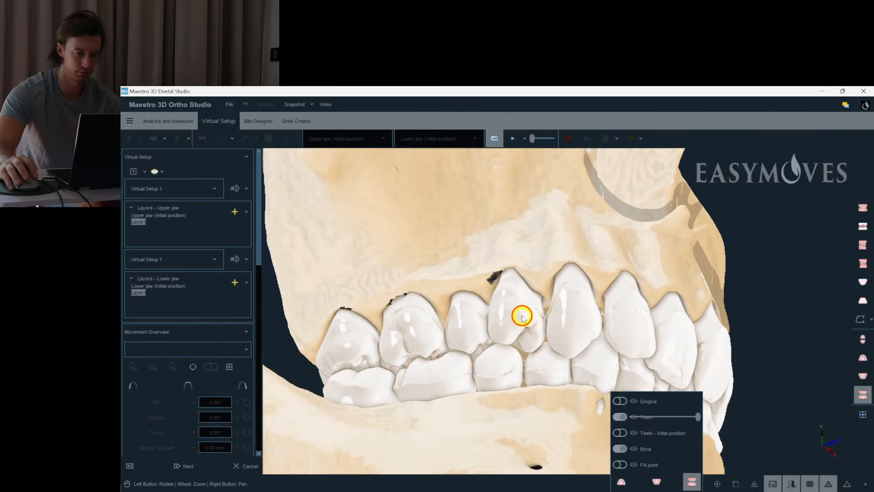
click(521, 315)
click(192, 368)
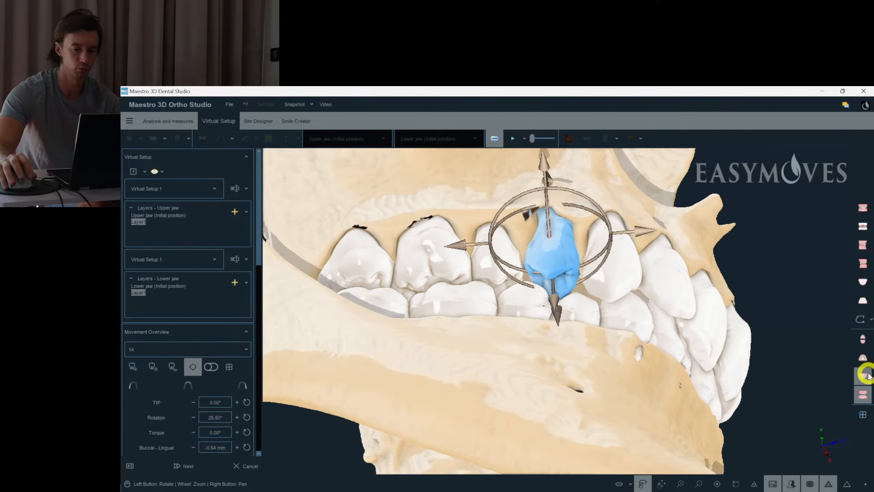
Step: In the lower occlusal view, rotate premolar 44 to about 6.2° and torque it to about 9.3°
click(862, 374)
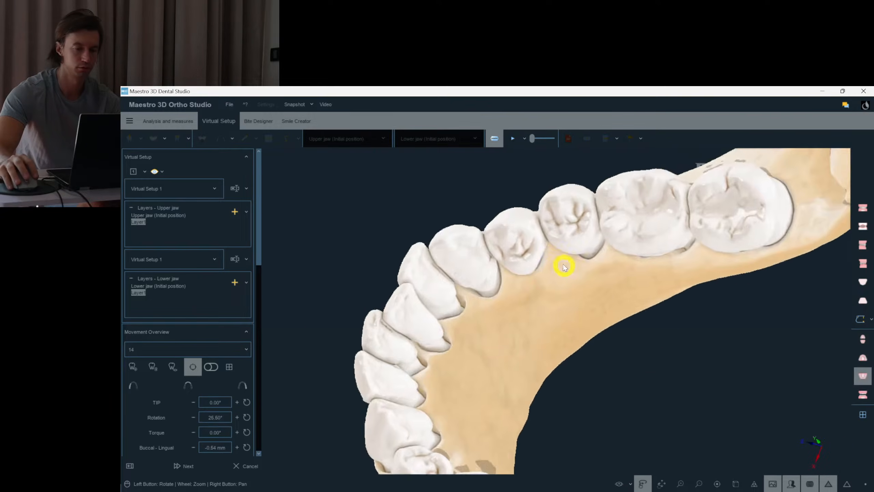
click(594, 298)
drag(599, 343, 597, 345)
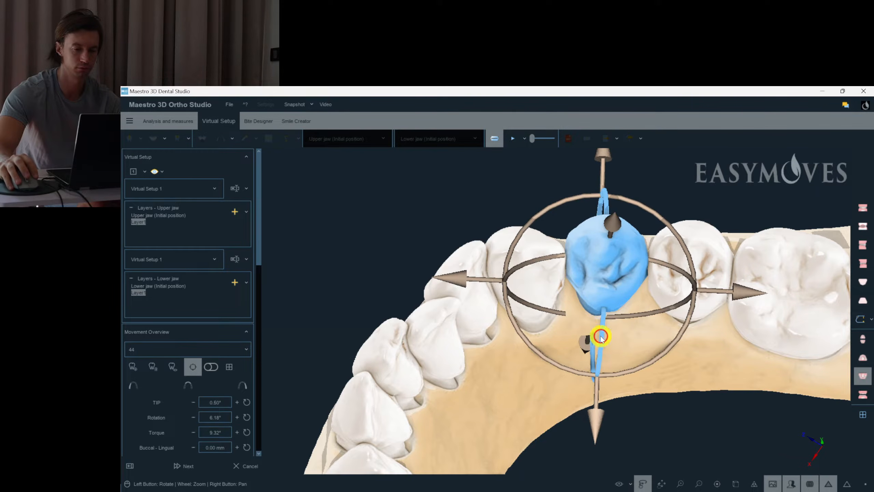
click(649, 408)
Step: With both jaws shown from the side, try torquing upper premolar 14 to about -6.6° with a buccal-lingual shift of about -1.1 mm
mouse_move(650, 408)
mouse_down()
mouse_move(845, 407)
mouse_move(864, 382)
mouse_move(865, 393)
mouse_move(767, 382)
mouse_move(559, 275)
mouse_move(581, 269)
mouse_up()
click(582, 270)
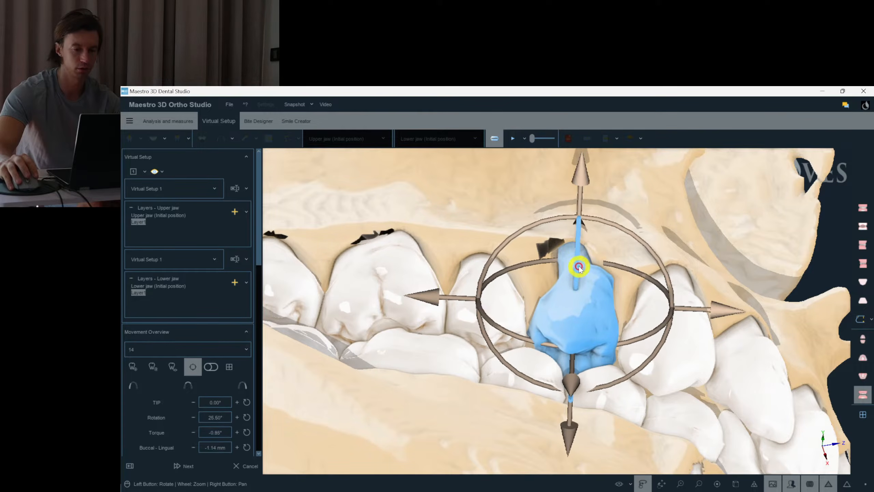
scroll(628, 262, up, 5)
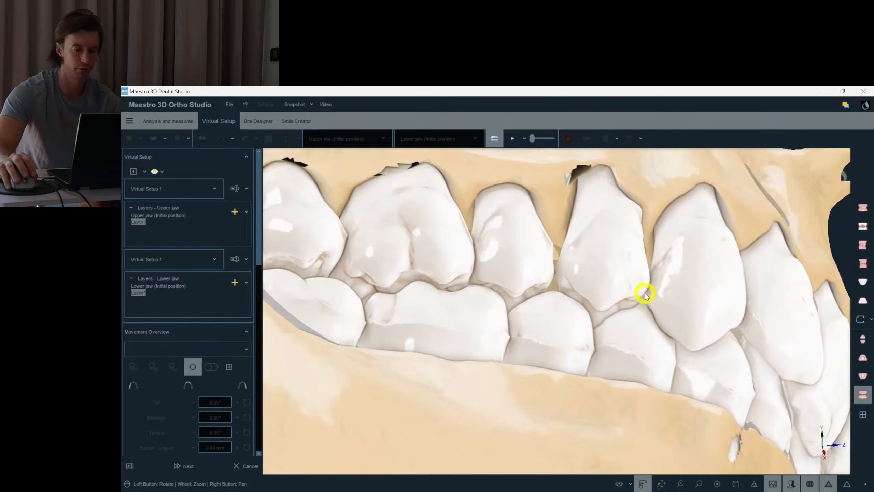
scroll(645, 293, down, 3)
drag(644, 294, 560, 240)
click(545, 235)
right_drag(544, 235, 543, 293)
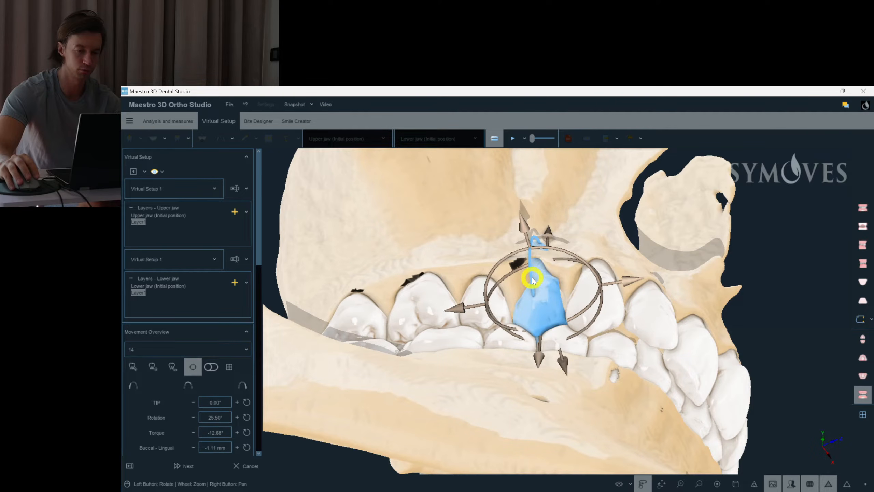
drag(558, 293, 497, 303)
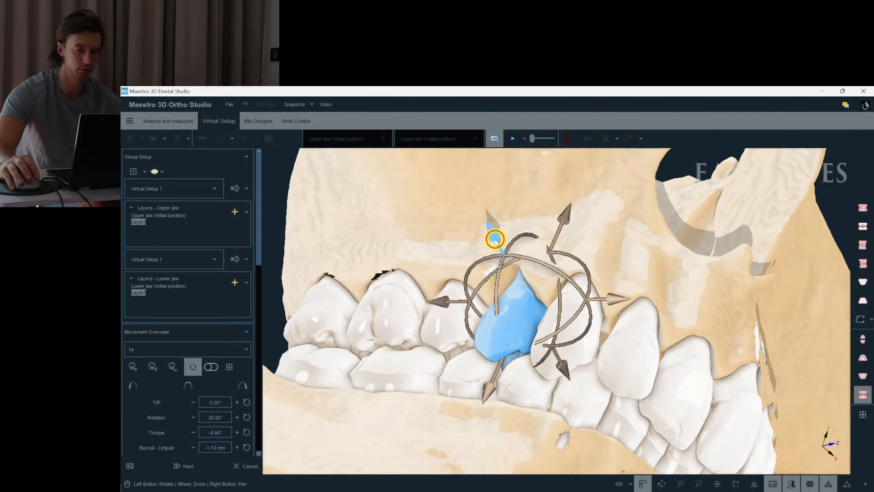
click(487, 245)
drag(449, 248, 766, 368)
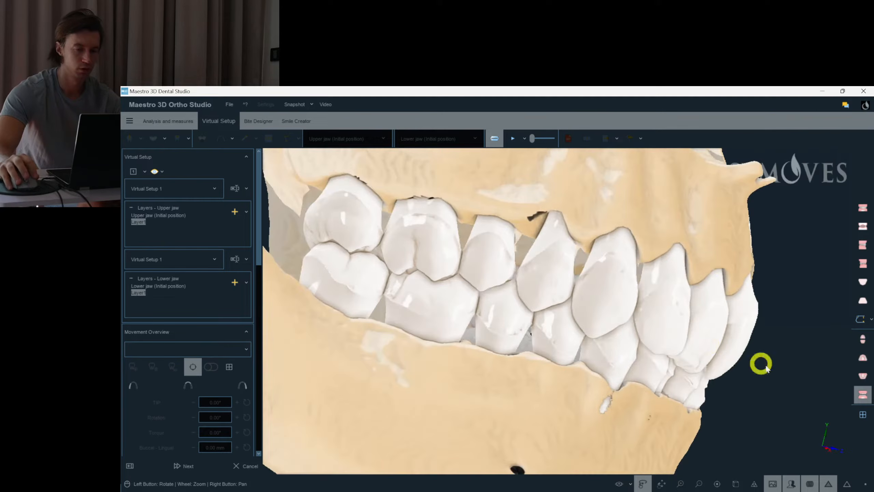
Step: Redo the movement of upper premolar 14 in occlusal view with about 20.6° rotation and -2.3° torque
click(867, 361)
click(554, 328)
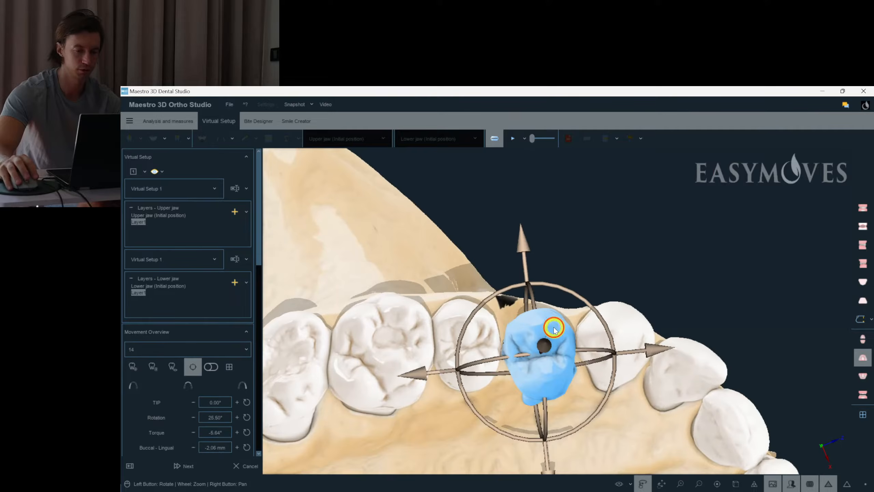
drag(525, 260, 528, 418)
click(640, 449)
click(543, 269)
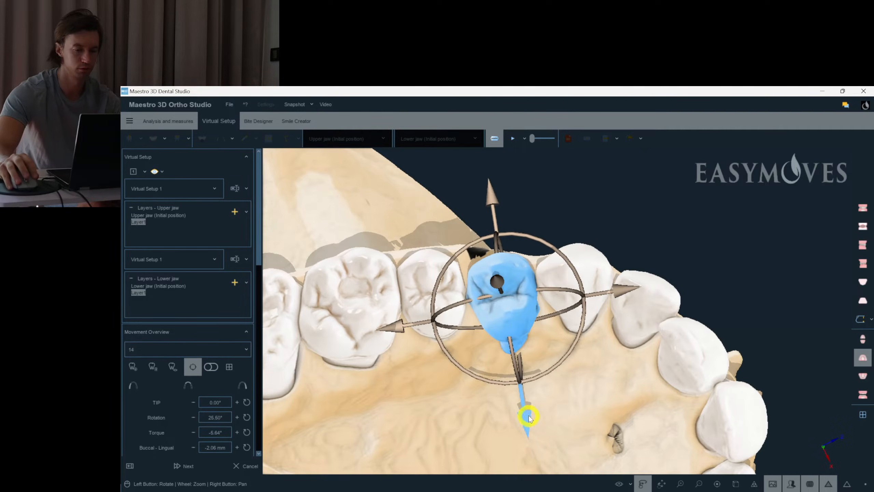
drag(554, 336, 532, 302)
click(498, 297)
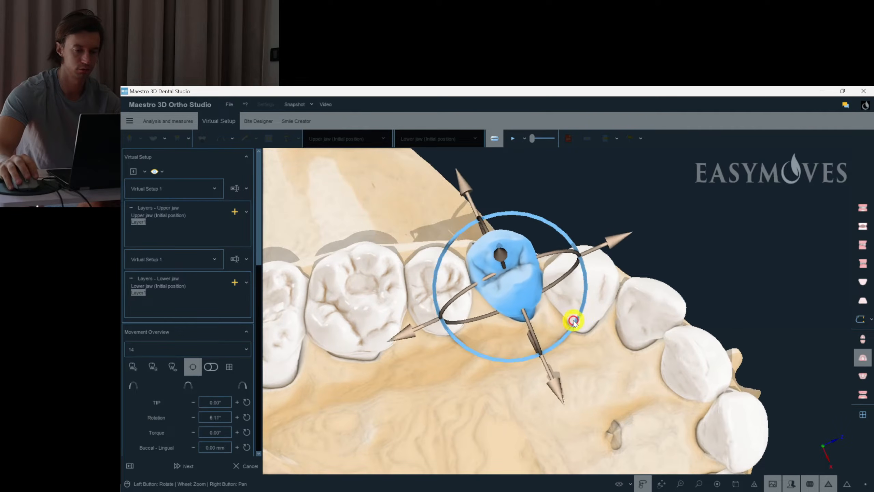
drag(565, 334, 544, 336)
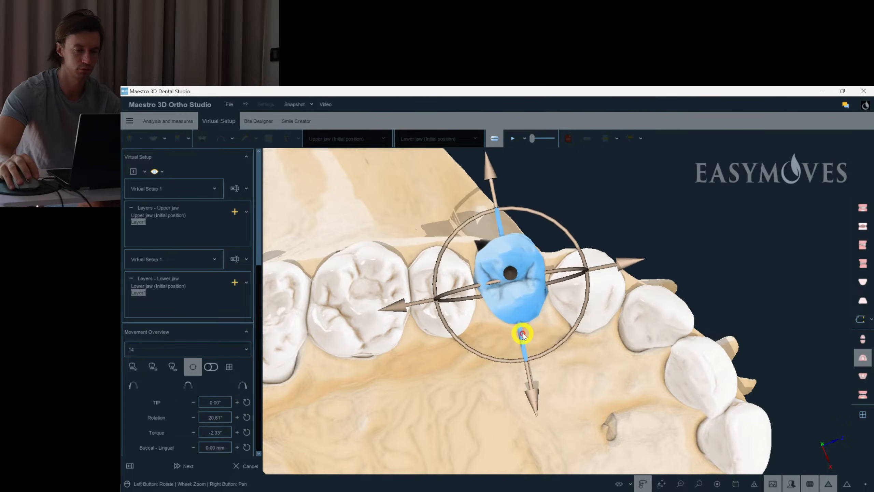
drag(552, 356, 547, 341)
click(555, 388)
drag(555, 388, 538, 334)
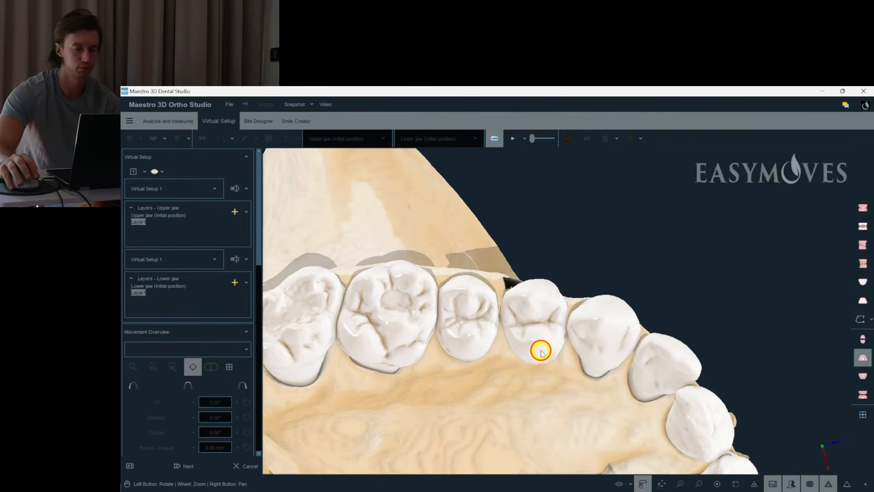
click(560, 433)
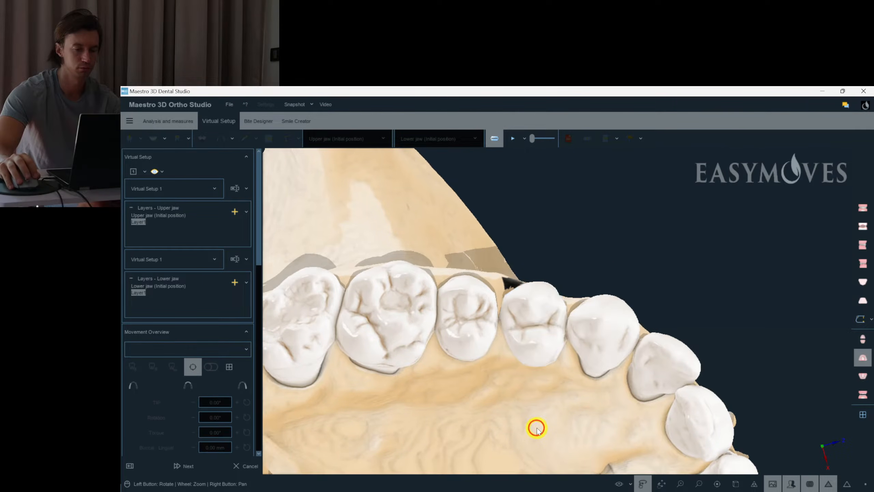
Step: Increase the torque of lower premolar 44 from the occlusal view
drag(537, 425, 562, 398)
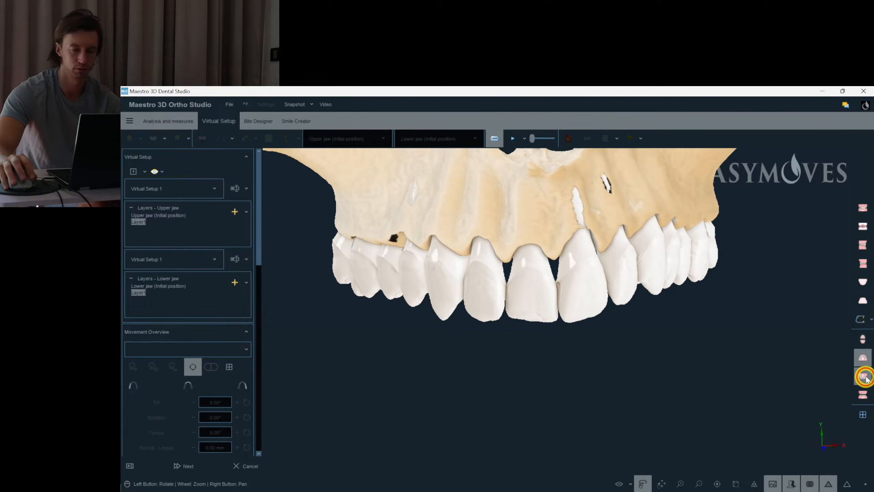
click(864, 377)
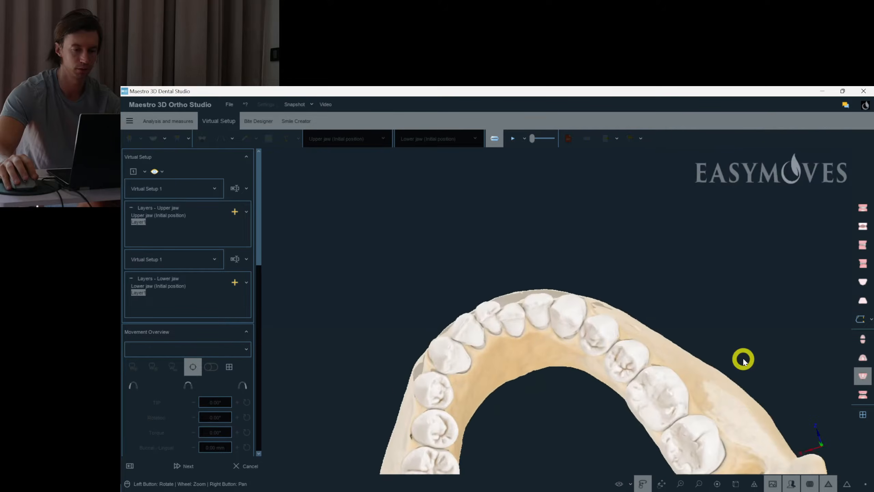
click(667, 321)
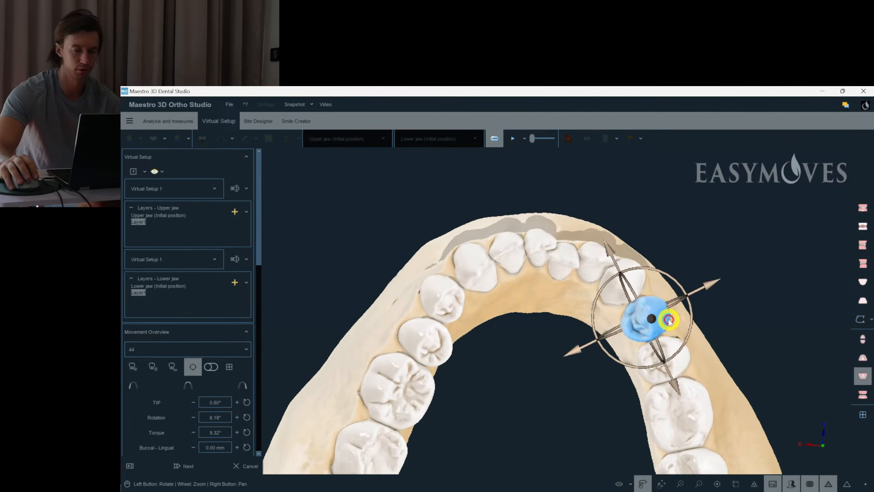
scroll(670, 319, up, 3)
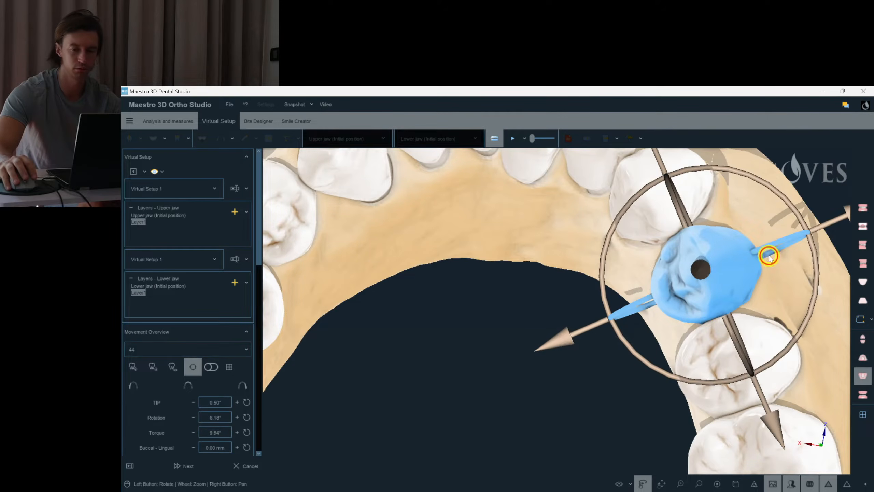
drag(768, 258, 781, 260)
click(521, 364)
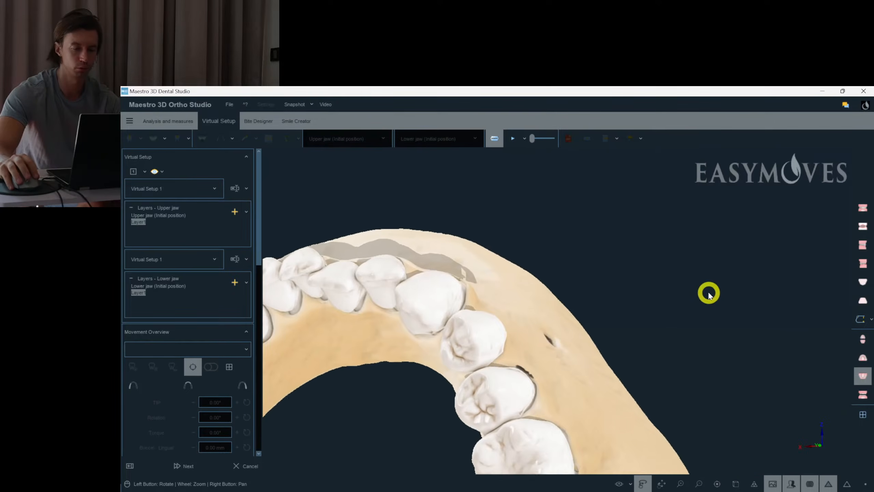
Step: Examine the bite from the front and side, and compare the upper jaw's initial position with Layer1 in occlusal view
click(866, 396)
right_click(772, 329)
click(744, 325)
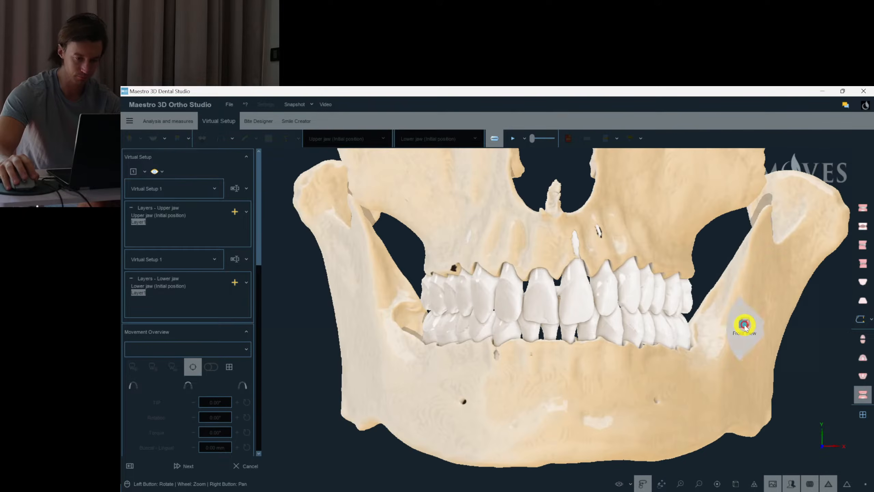
scroll(744, 325, up, 3)
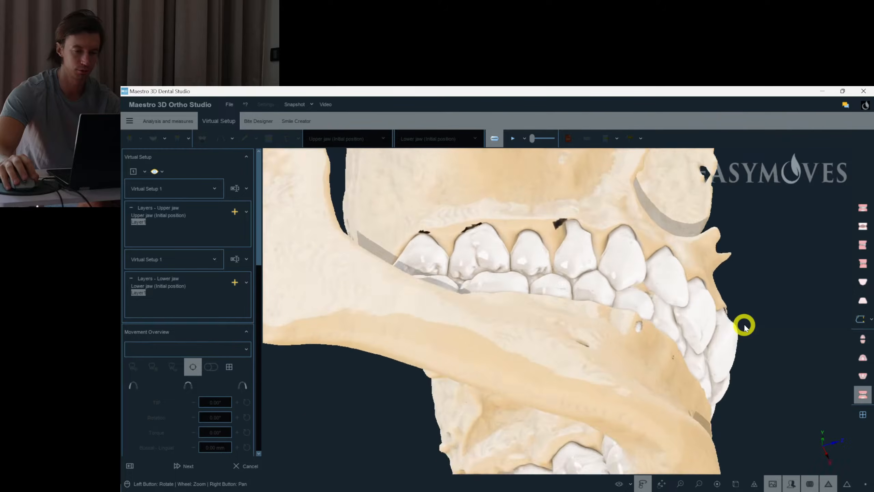
click(863, 359)
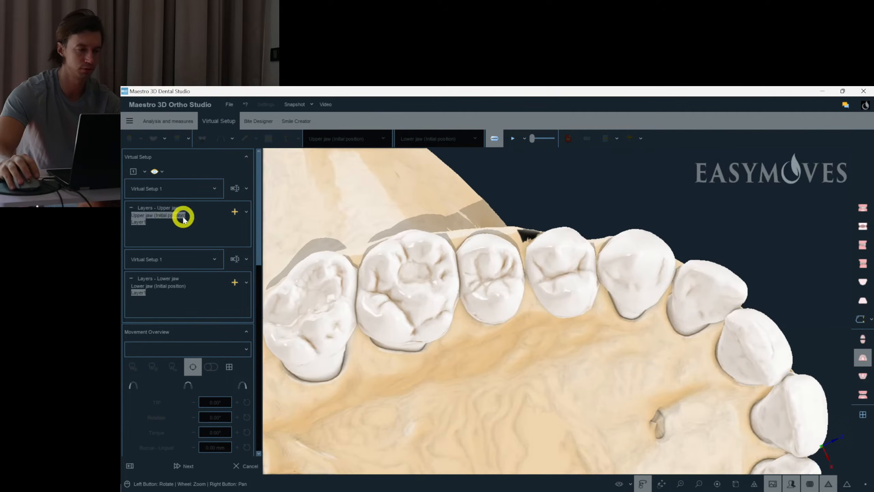
click(169, 216)
click(139, 222)
Step: Show the upper gingiva and compare its shape between the initial position and Layer1
click(631, 485)
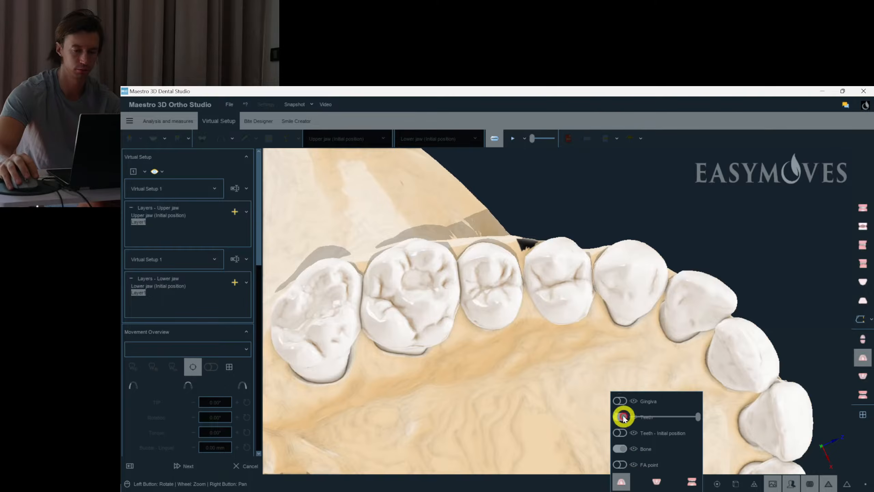
click(620, 401)
click(148, 218)
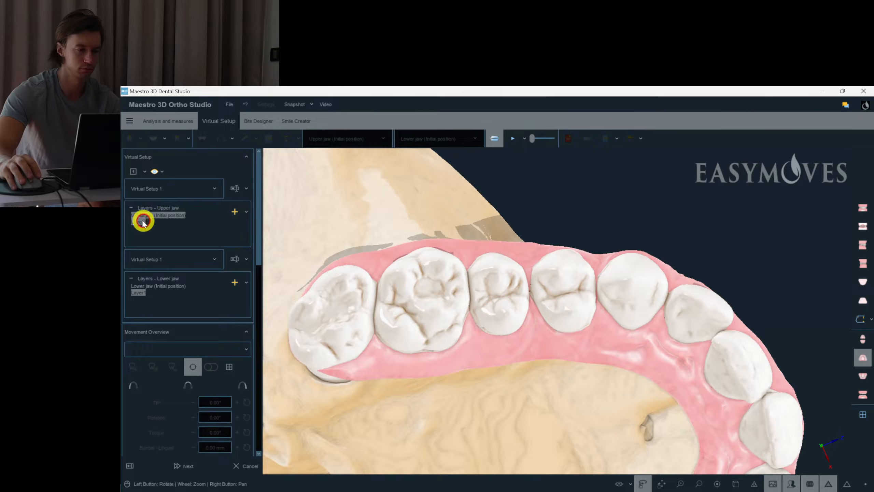
click(141, 223)
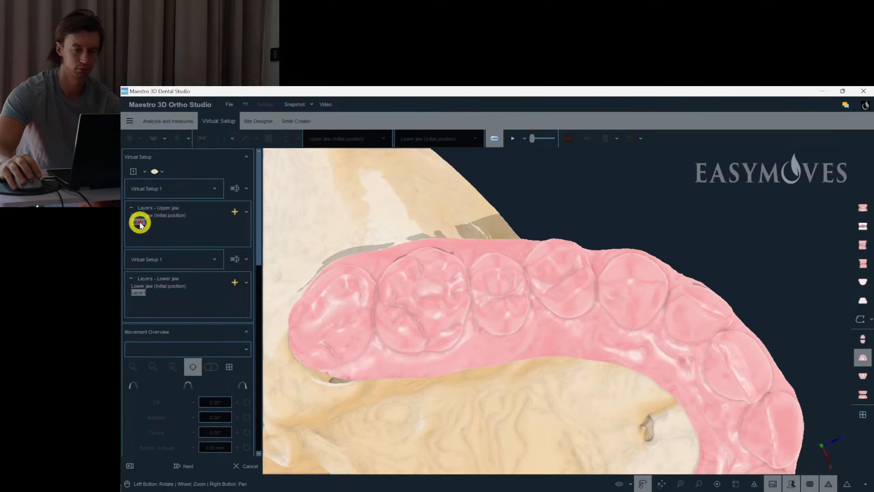
click(140, 223)
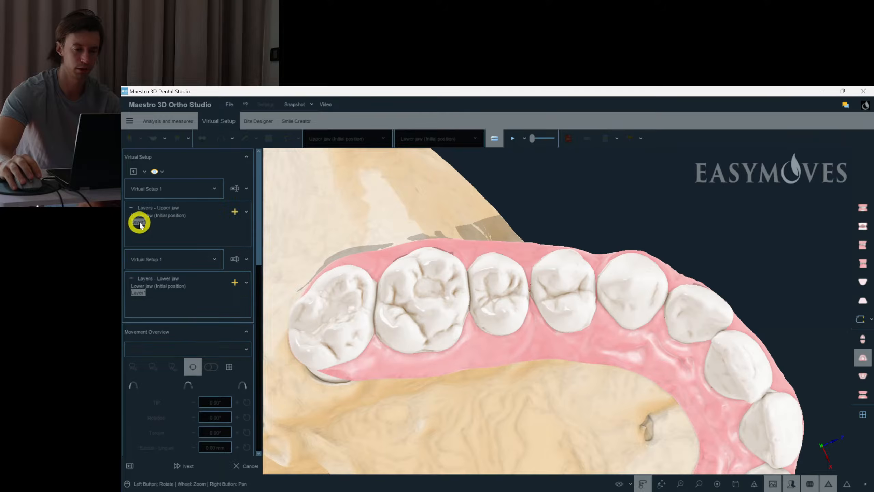
Step: Show the lower gingiva and compare the lower jaw's initial position with Layer1 in occlusal view
click(863, 376)
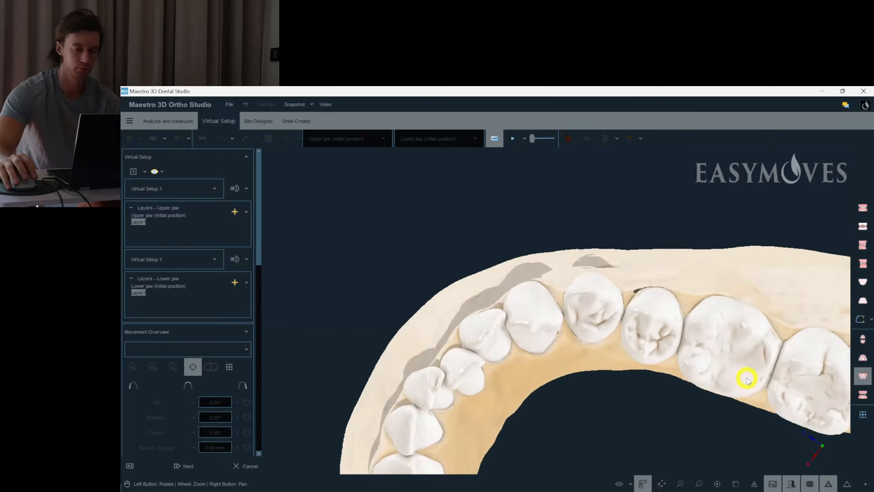
drag(730, 376, 468, 345)
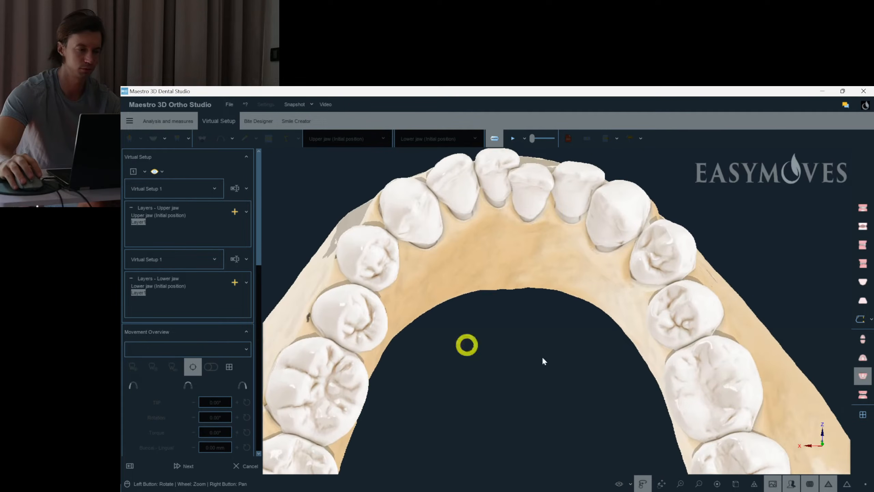
click(632, 484)
click(618, 402)
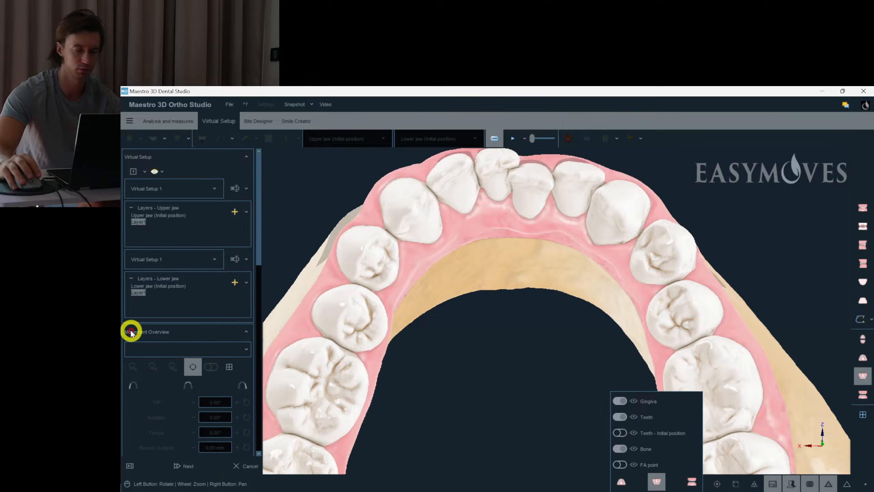
click(145, 287)
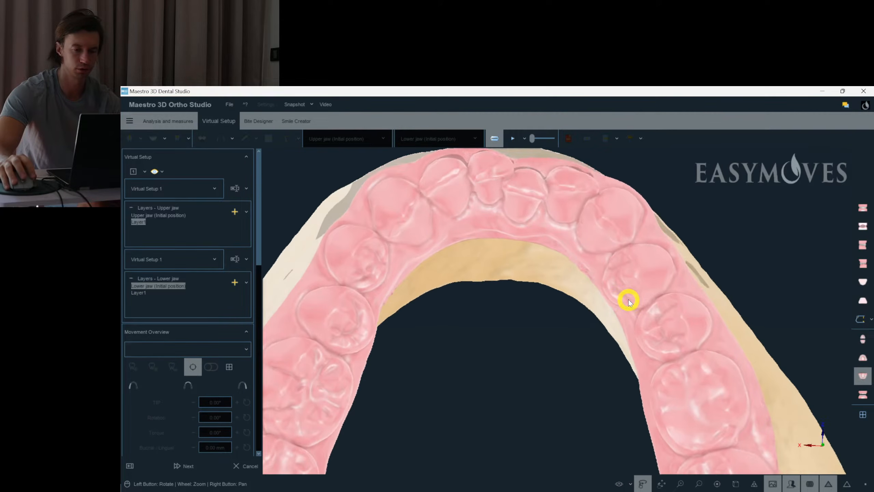
drag(628, 301, 637, 298)
click(140, 293)
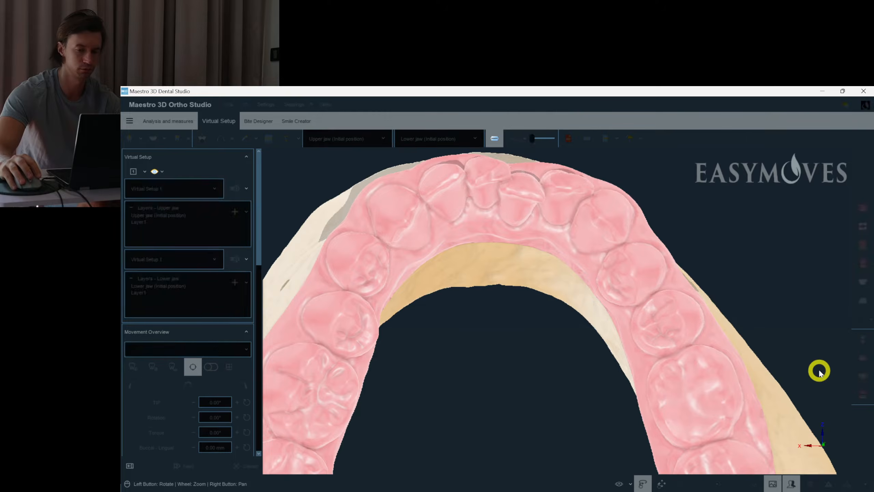
Step: Examine both jaws in occlusion with gingiva displayed from the patient's right side
drag(820, 370, 870, 398)
click(864, 395)
drag(454, 343, 488, 343)
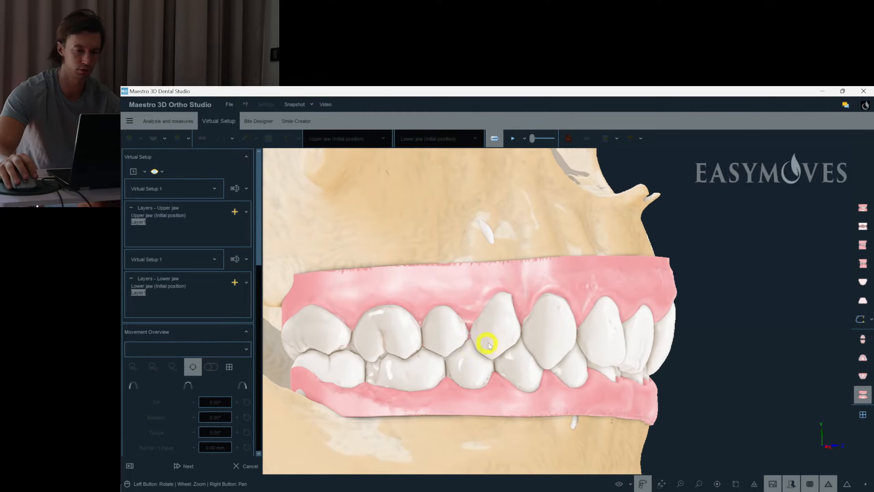
Step: Isolate the upper jaw in occlusal view and torque molar 16 to about 6.7° and premolar 15 to about 7.8°
drag(644, 353, 726, 263)
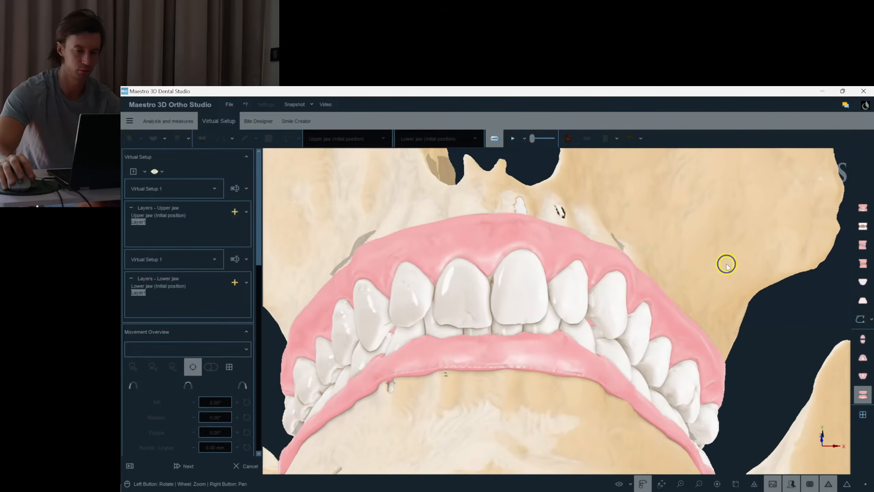
right_click(725, 263)
mouse_move(740, 239)
click(800, 170)
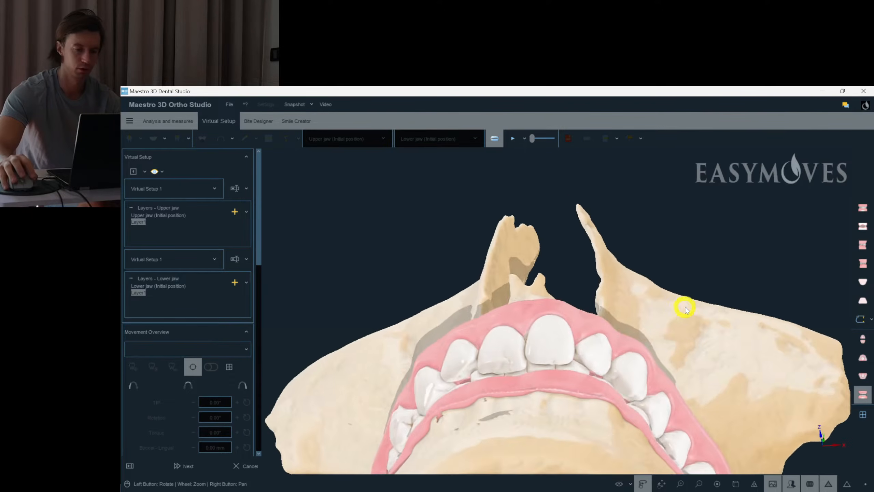
click(861, 358)
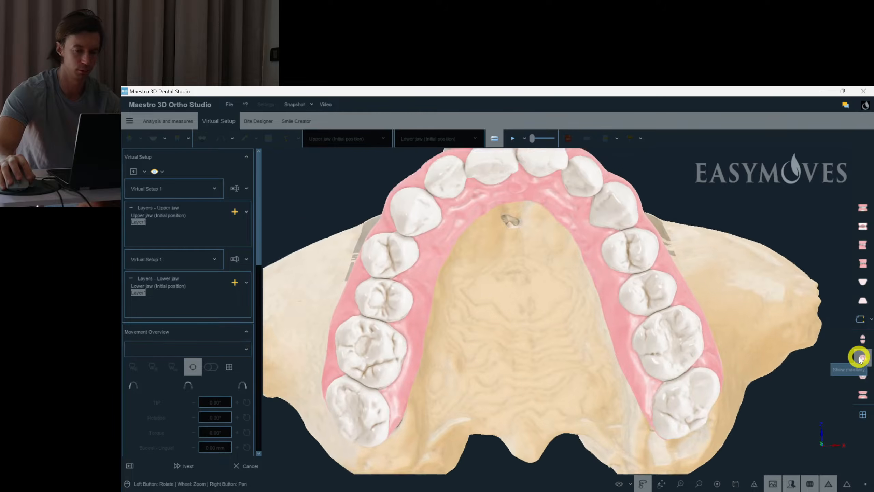
click(378, 332)
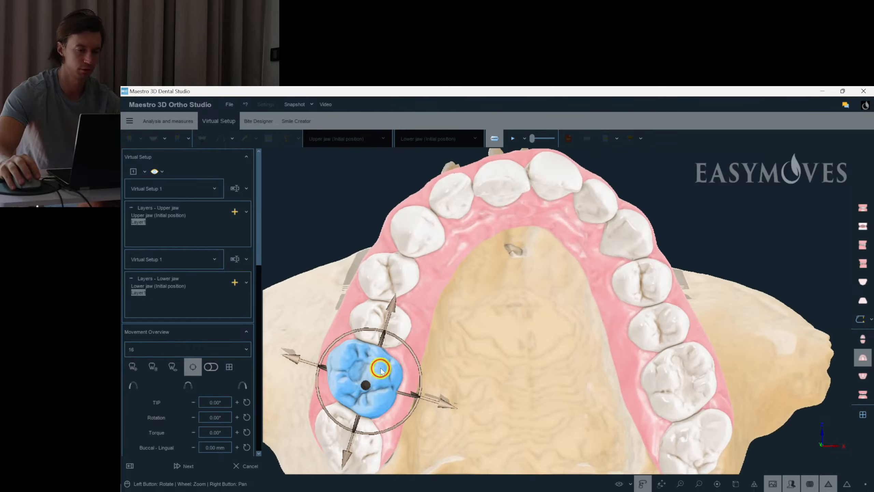
drag(429, 383, 424, 381)
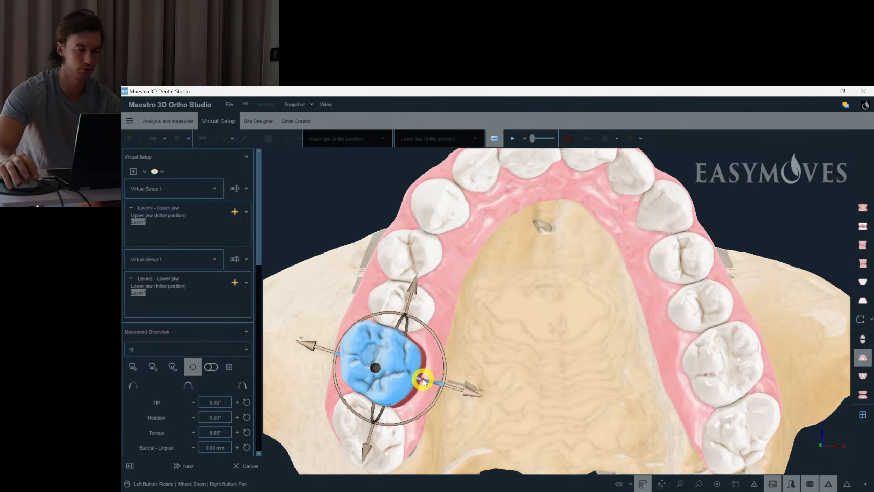
click(399, 303)
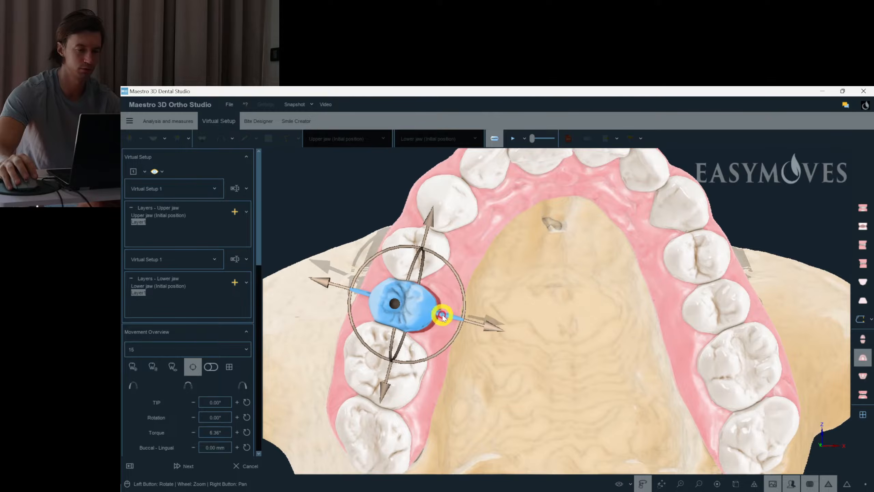
Step: Hide the gingiva and display only the upper jaw with teeth and bone
click(858, 401)
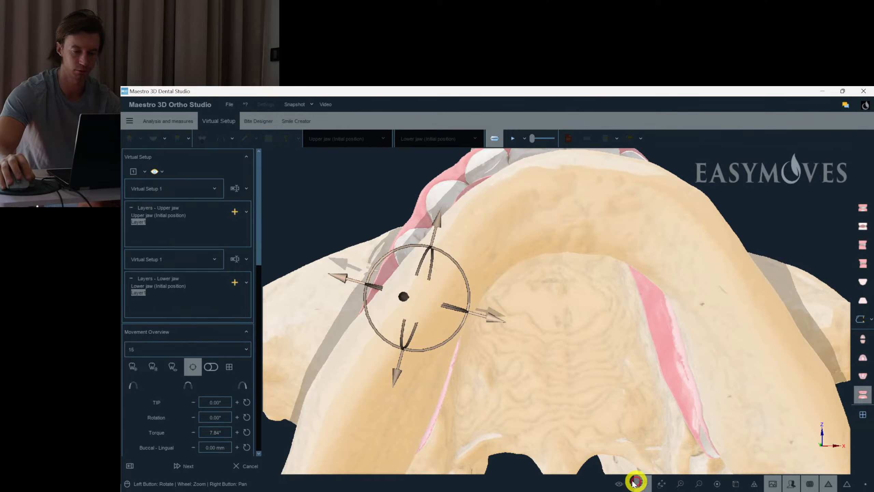
click(630, 484)
click(627, 399)
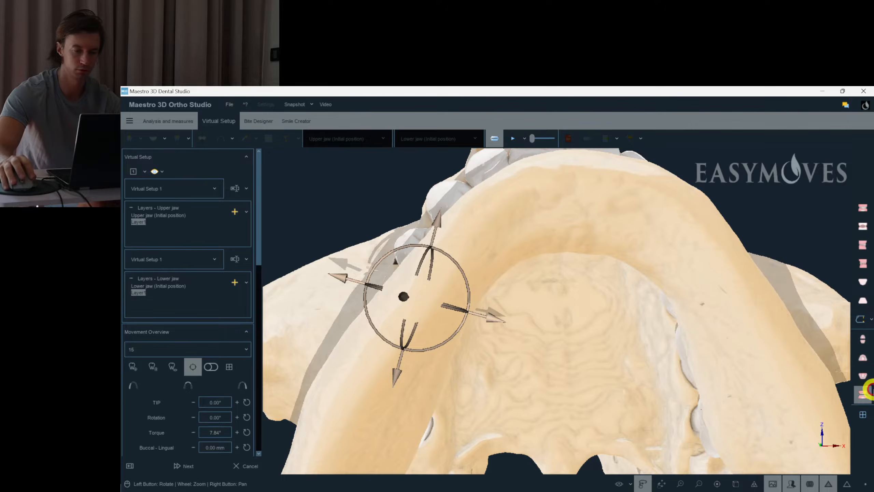
click(863, 361)
scroll(469, 358, up, 5)
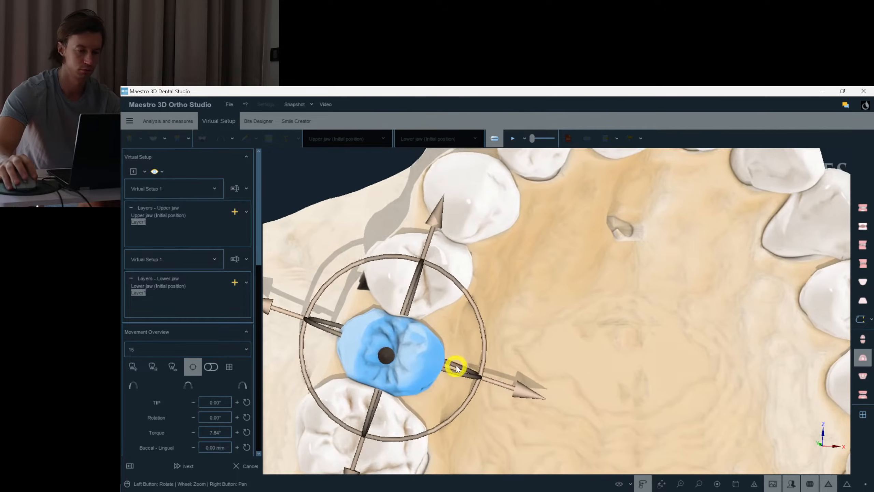
Step: Adjust premolar 14 to about 8.6° rotation, 5.9° torque and 2.4° tip
click(446, 302)
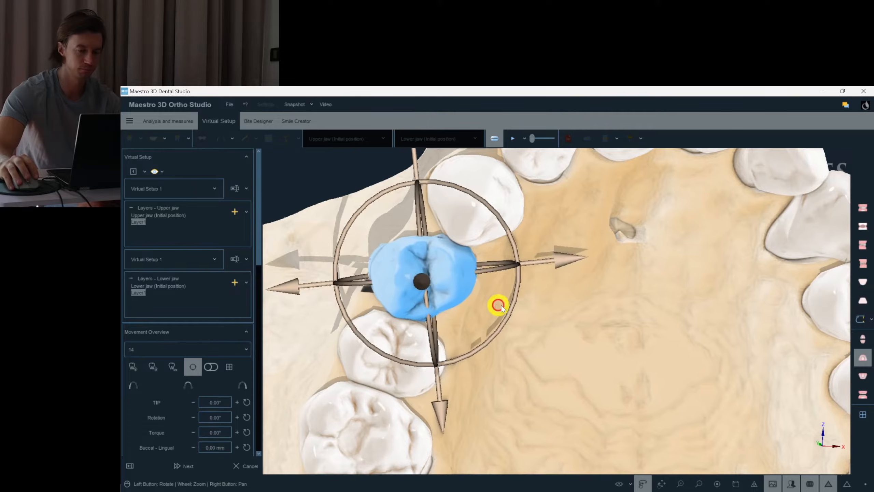
drag(516, 311, 512, 293)
right_drag(512, 292, 555, 350)
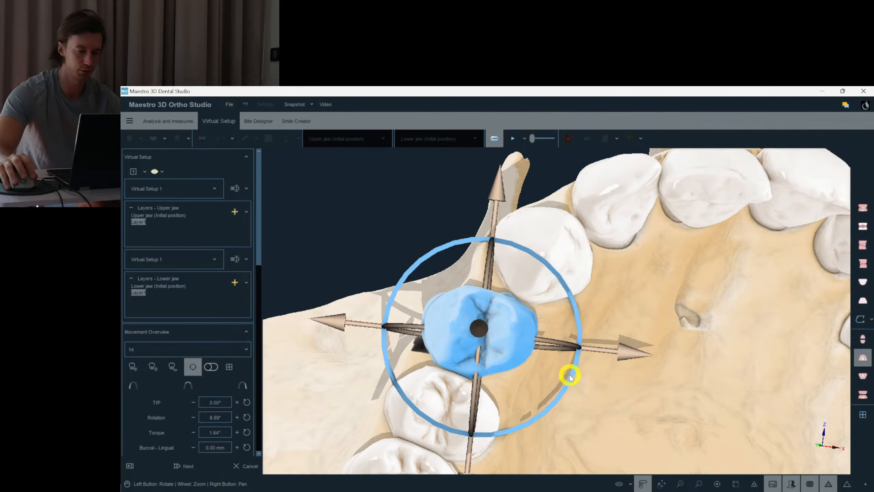
drag(571, 382, 566, 387)
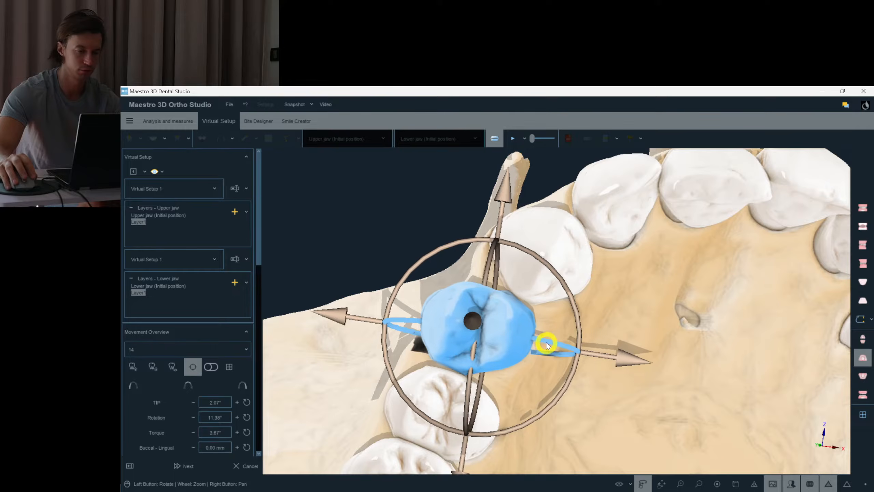
drag(574, 373, 586, 391)
right_drag(586, 390, 607, 362)
click(608, 362)
scroll(608, 362, down, 2)
right_drag(547, 381, 560, 387)
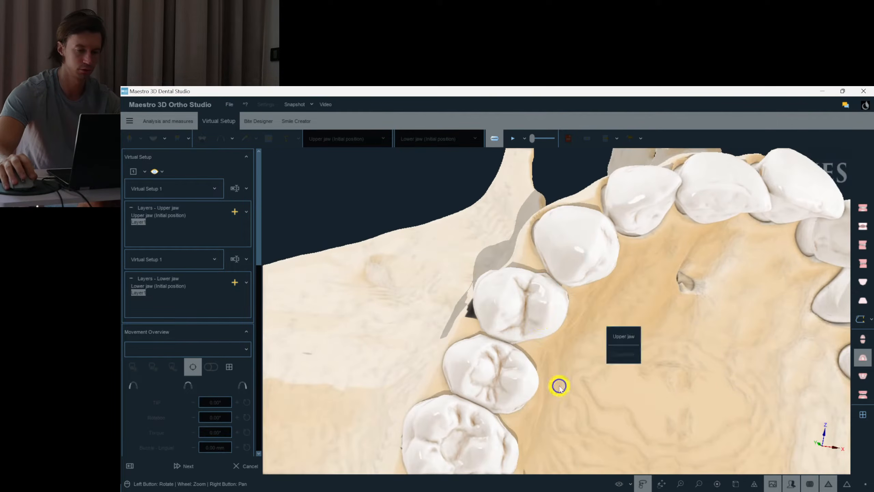
Step: Refine premolar 14 to about 11° rotation, 9.4° torque and 2° tip
click(540, 320)
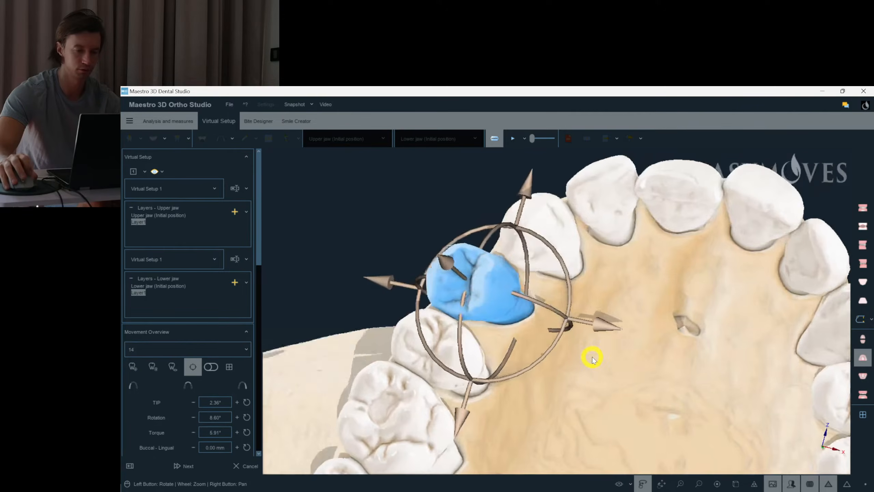
drag(592, 358, 607, 366)
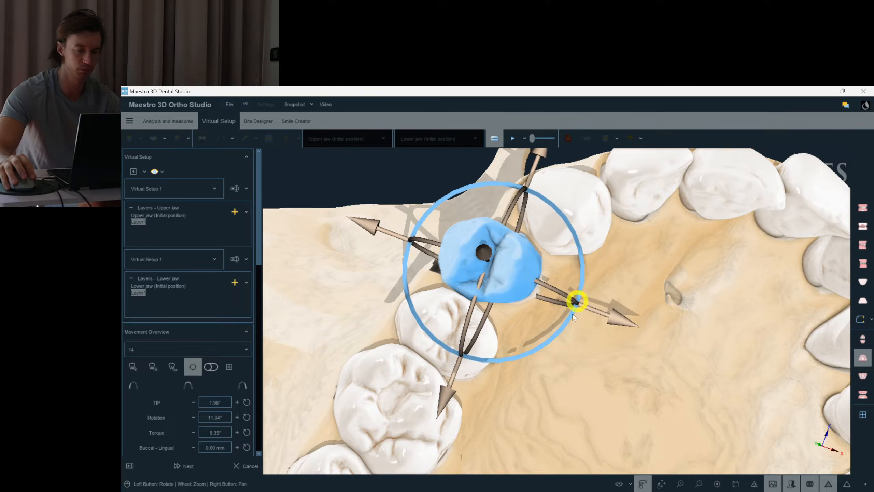
click(576, 303)
Step: Torque premolar 15 to about 10.8°, and set canine 13 to about 6.9° rotation and 10.5° torque
click(425, 318)
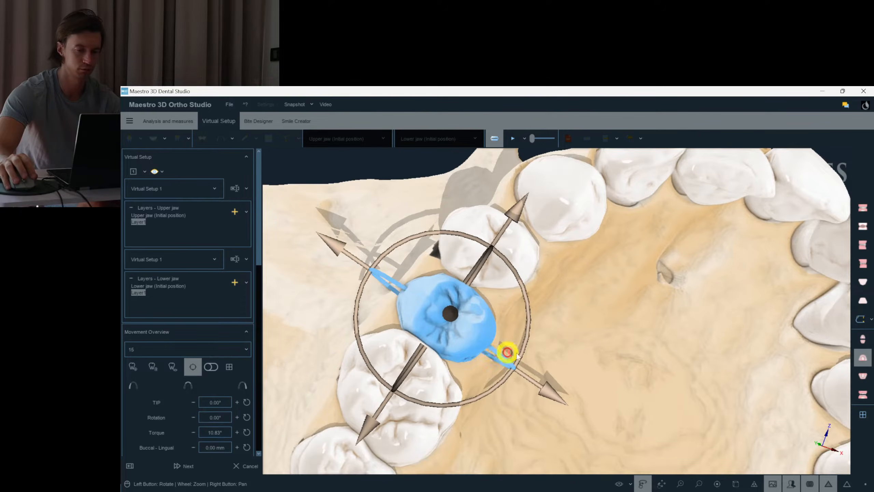
click(530, 357)
click(537, 254)
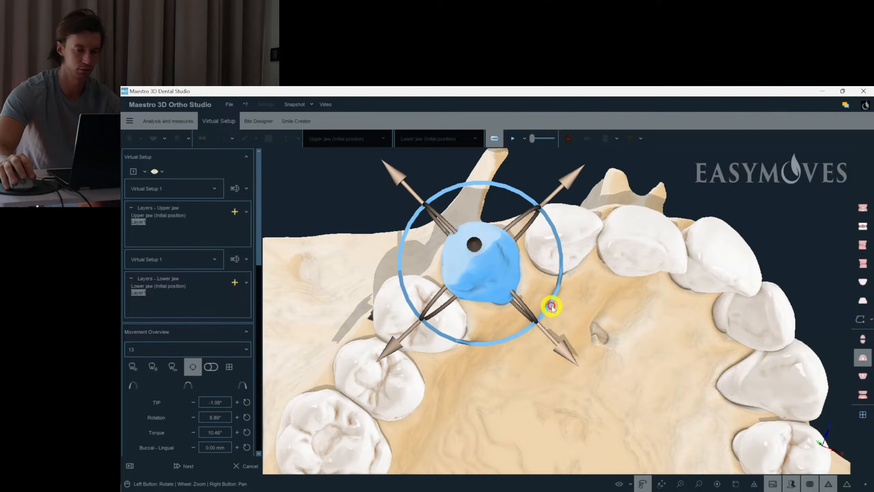
Step: Torque lateral incisor 12 to about 4.9° and adjust the inclination of central incisors 11 and 21
click(560, 268)
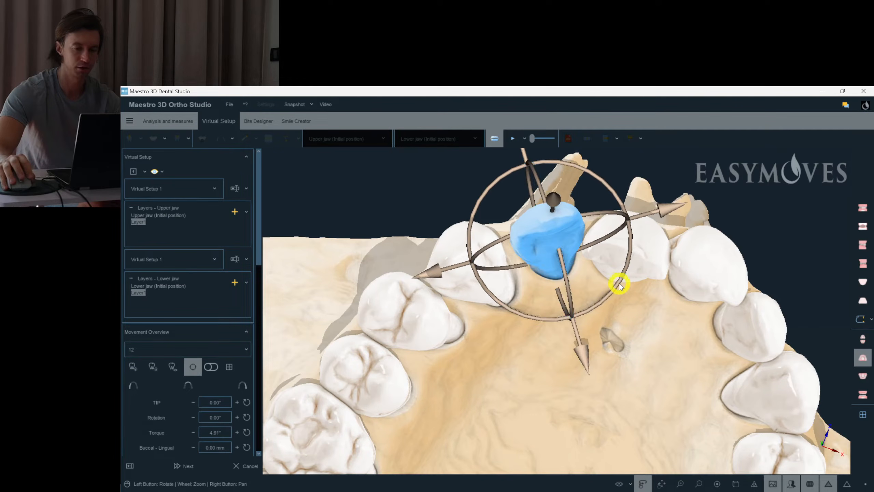
click(622, 264)
click(540, 272)
click(540, 272)
drag(533, 294, 532, 281)
click(585, 265)
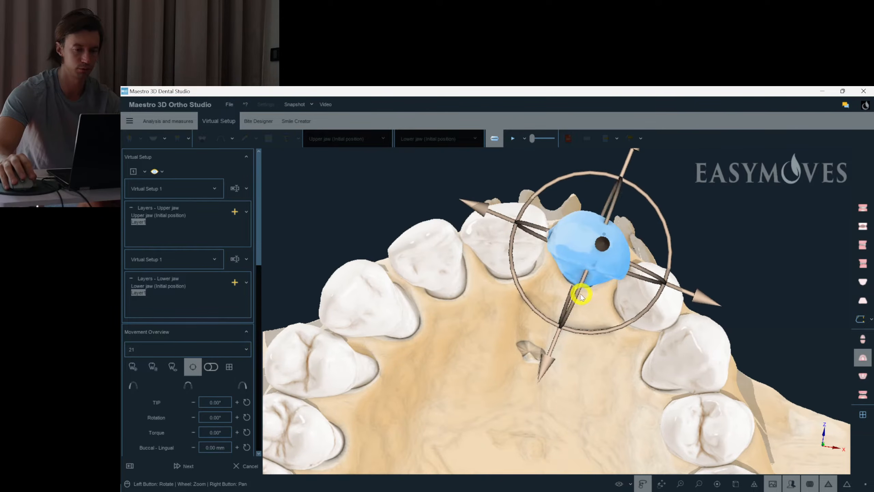
drag(579, 293, 583, 284)
Step: Rotate lateral incisor 22 by about 11.2° and adjust canine 23 with about 4.9° torque
click(640, 290)
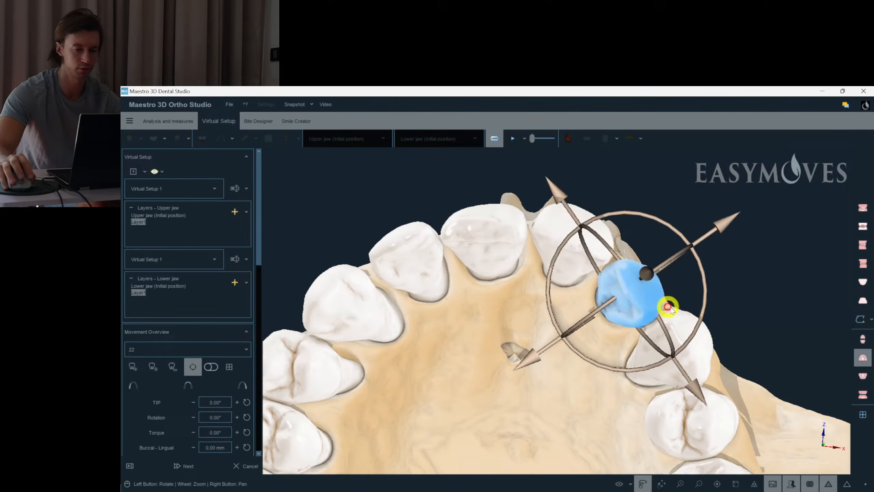
drag(656, 286, 657, 271)
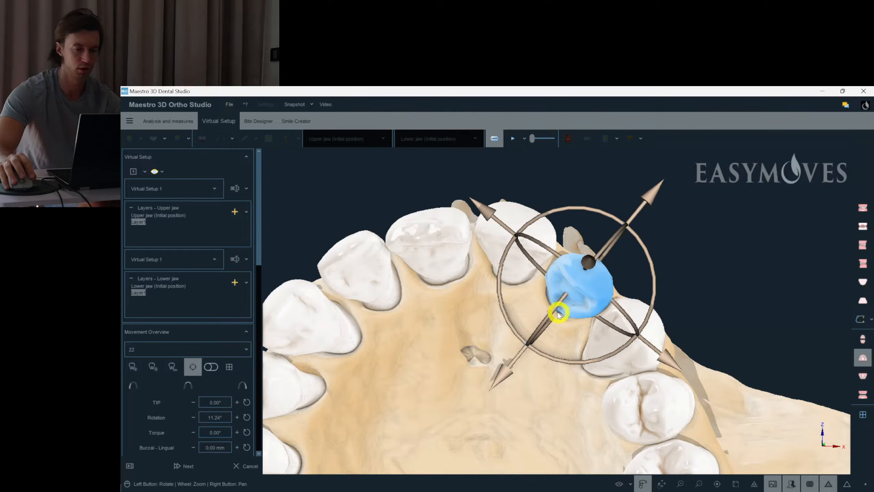
click(717, 283)
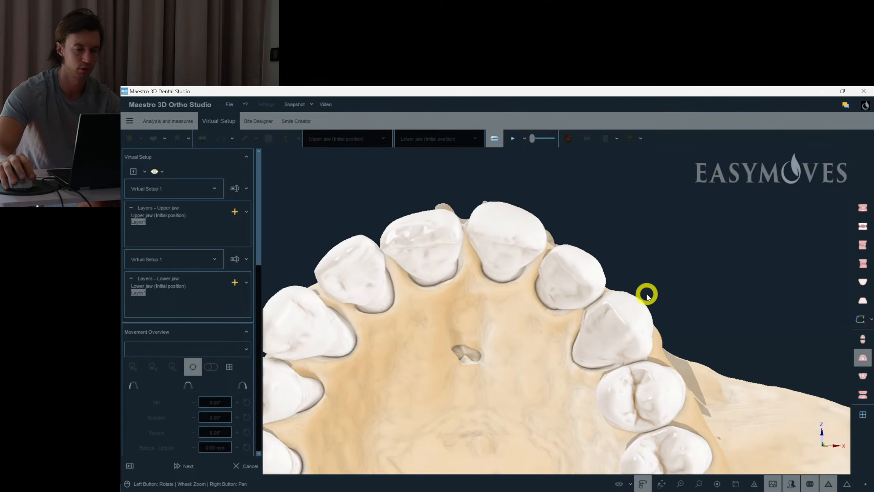
drag(647, 296, 563, 242)
click(533, 279)
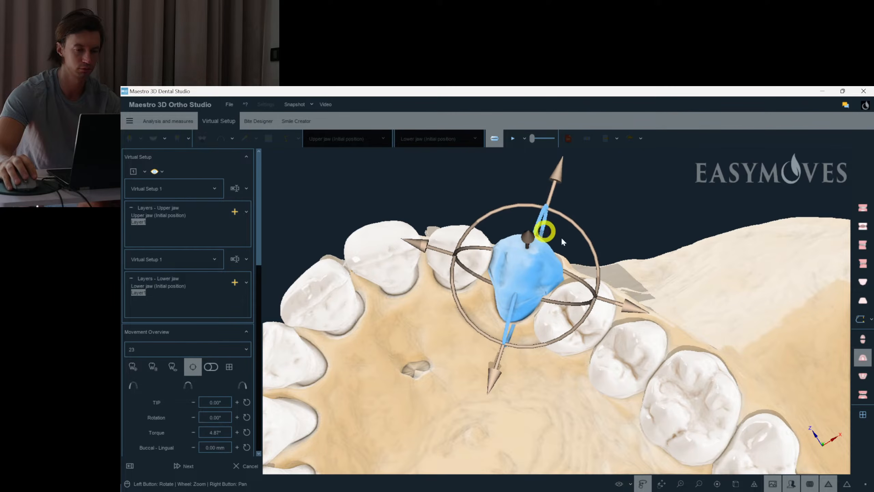
drag(599, 267, 598, 283)
Step: Adjust premolar 24 to about 7.8° rotation, and set premolar 25 to about 3.4° torque and 0.18 mm buccal-lingual movement
click(585, 310)
drag(653, 318, 625, 297)
drag(628, 292, 619, 310)
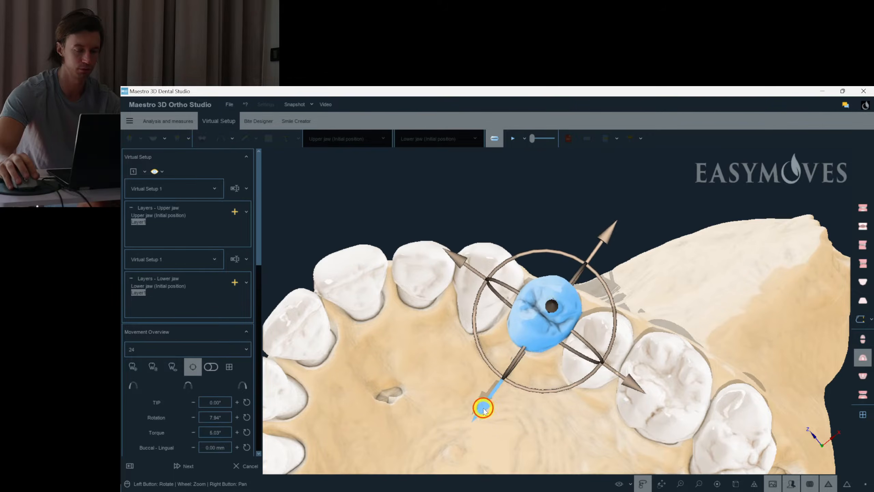
click(586, 351)
drag(599, 347, 611, 255)
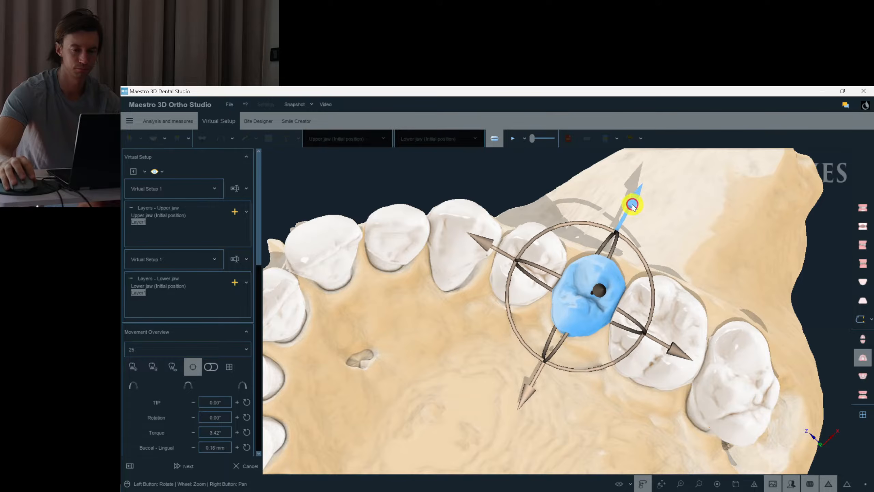
Step: Set molar 26 to about -2.6° rotation, 1.7° torque and 0.47 mm buccal-lingual movement, and adjust molar 27
click(665, 322)
drag(665, 322, 665, 261)
drag(667, 220, 670, 214)
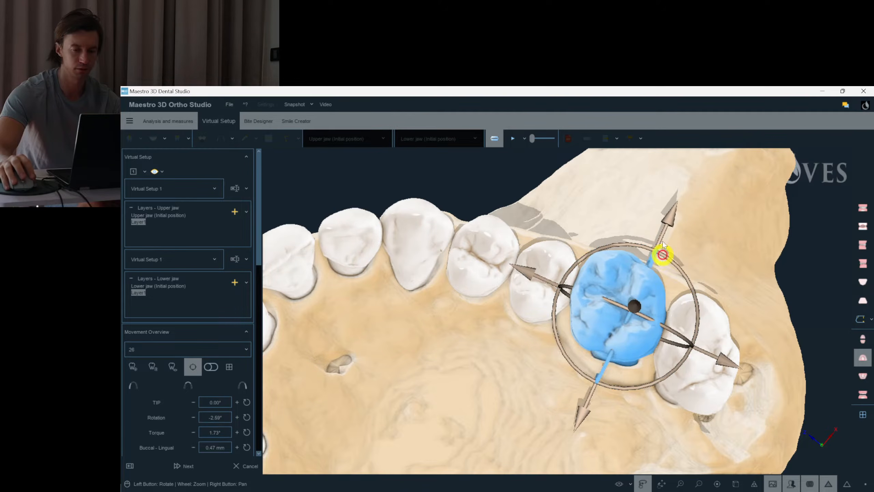
click(703, 362)
drag(703, 362, 679, 306)
click(679, 256)
Step: Examine the lower arch in occlusal view around molar 36, and return to the upper jaw
drag(679, 256, 727, 409)
click(860, 375)
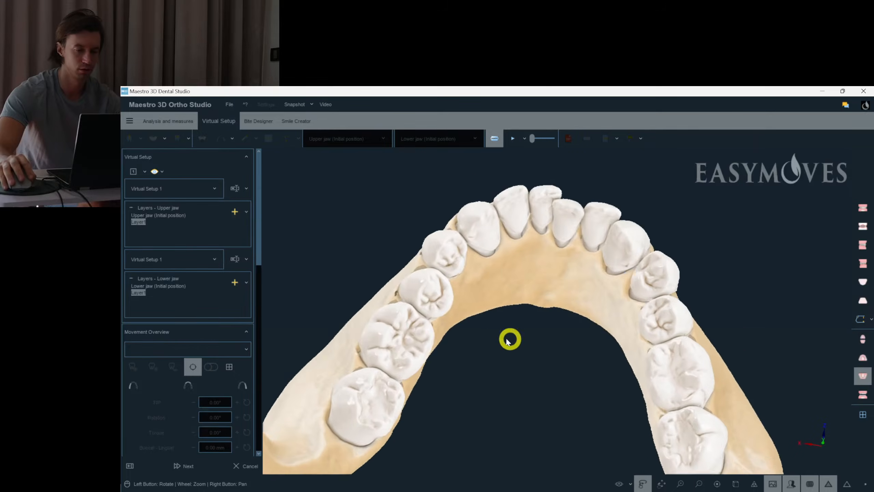
click(436, 319)
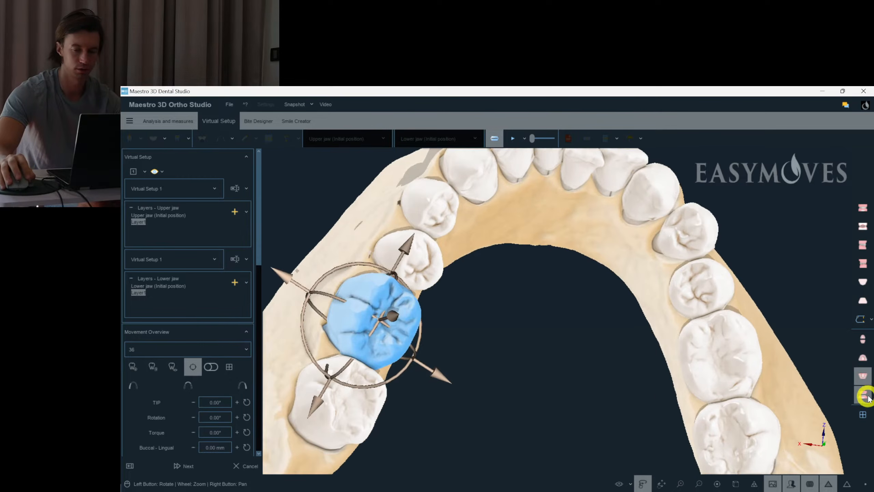
click(865, 396)
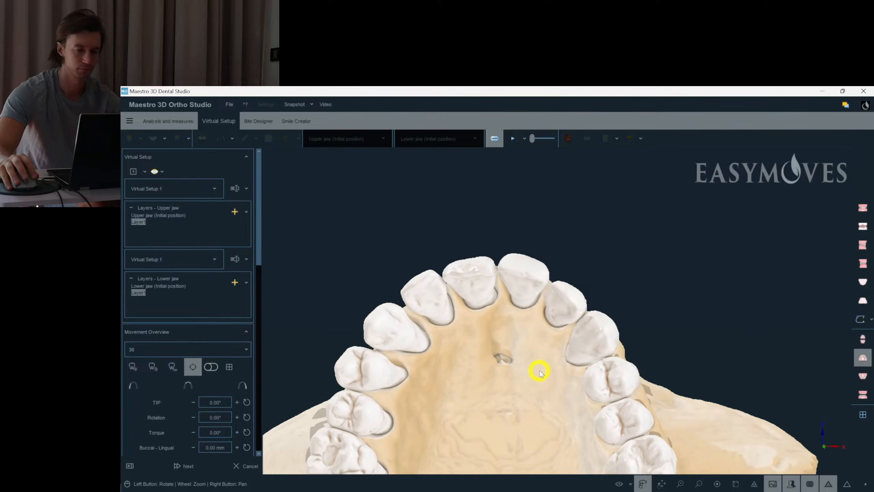
Step: Adjust central incisor 21 to about 13.7° torque and 4.8° rotation, and torque central incisor 11 to about 14.5°
click(530, 261)
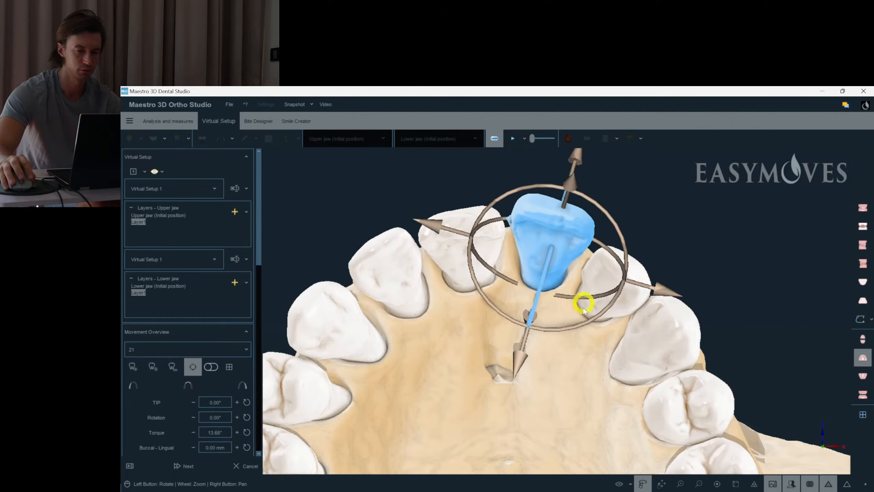
drag(596, 320, 601, 317)
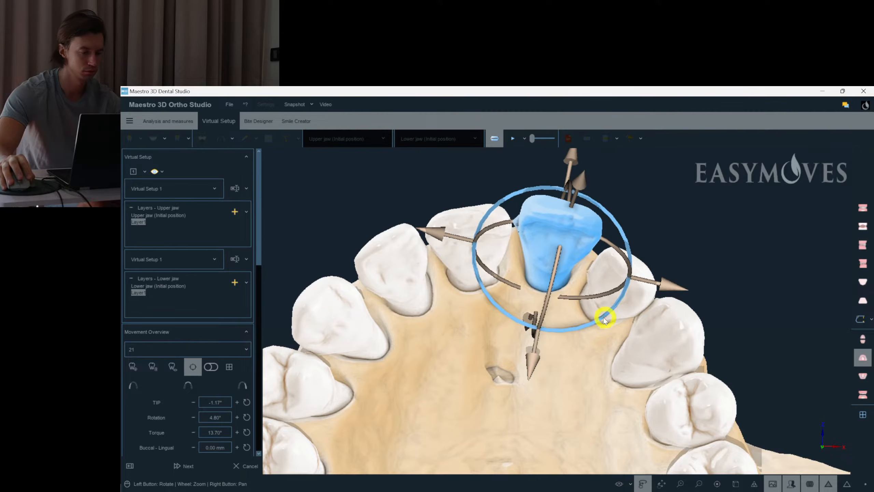
click(451, 242)
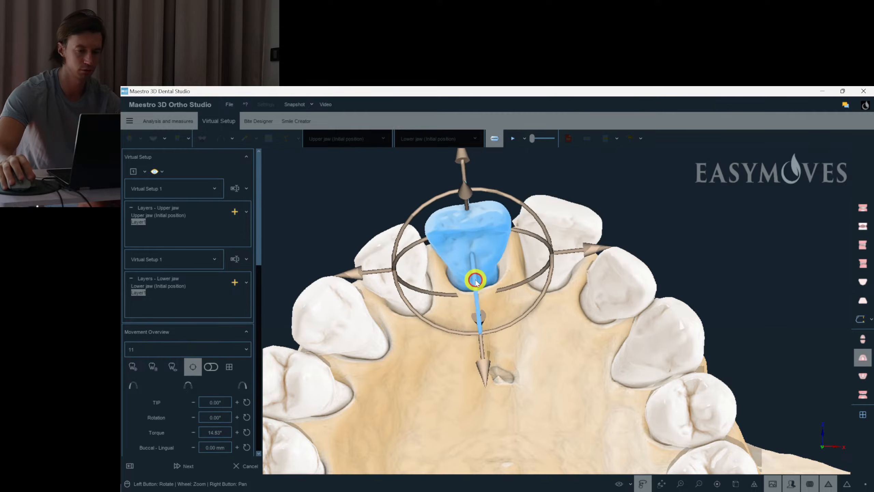
drag(476, 282, 476, 278)
Step: Adjust lateral incisor 12, and set lateral incisor 22 to about 3.7° torque, 11.3° rotation and 1.4° tip
click(412, 279)
drag(624, 302, 601, 293)
click(601, 293)
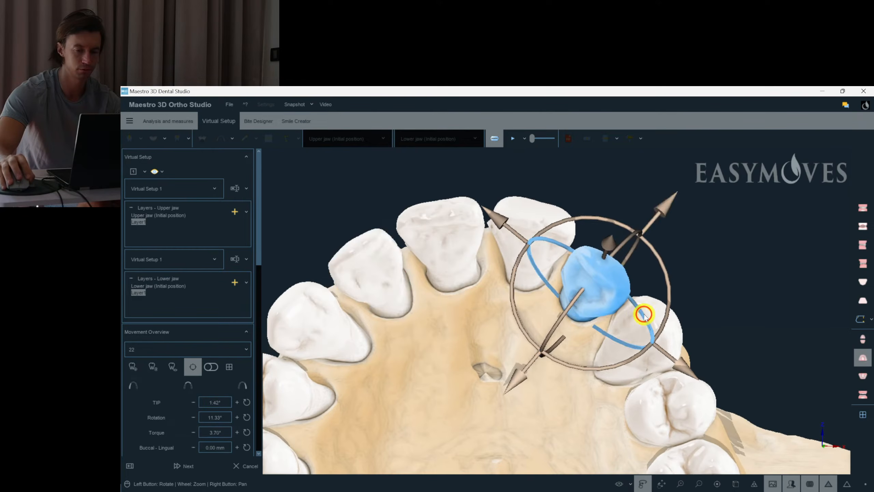
Step: Increase the torque of canine 23 to about 10°
click(652, 324)
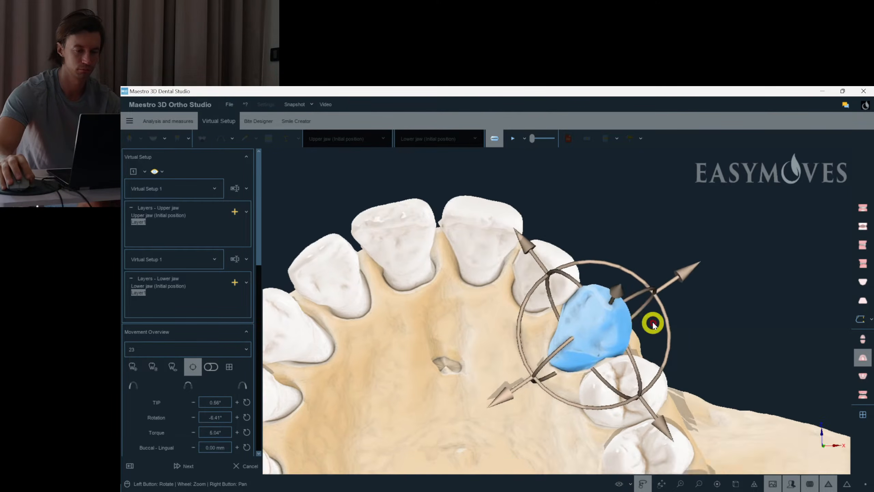
drag(653, 327, 582, 246)
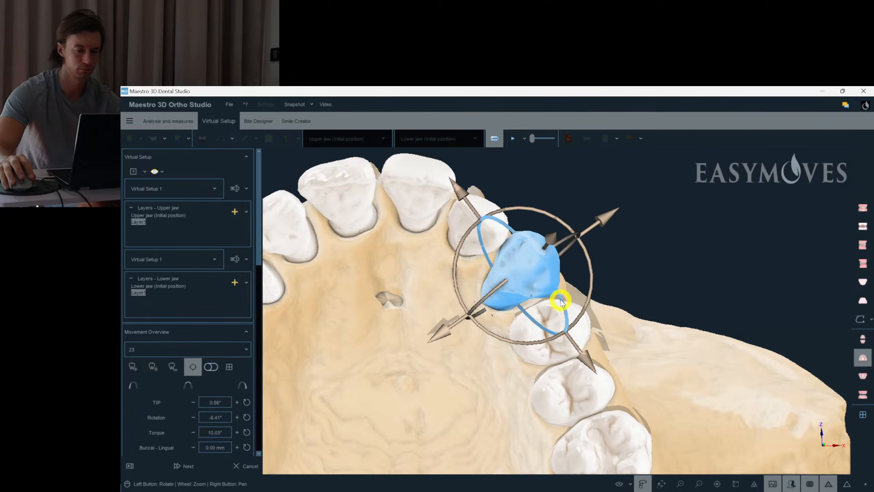
Step: Rotate upper first premolar 24 to about 7.8°, and select second premolar 25
click(556, 327)
drag(557, 326, 614, 320)
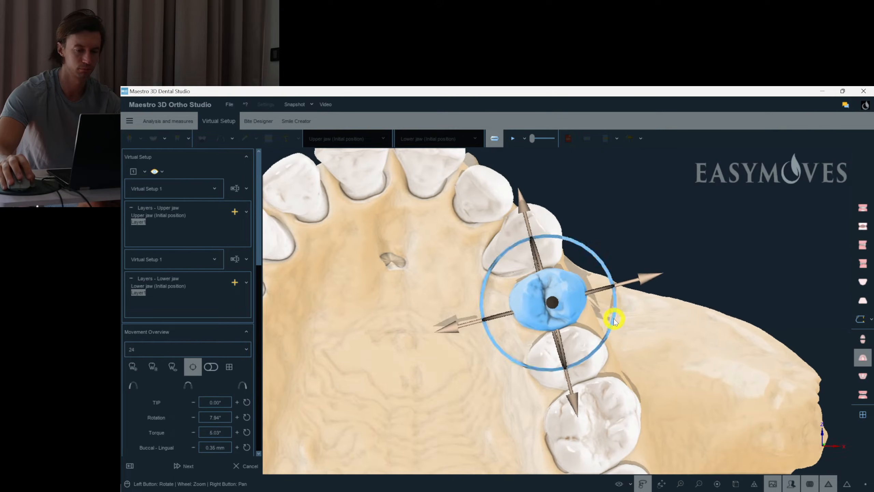
click(591, 348)
drag(617, 351, 660, 416)
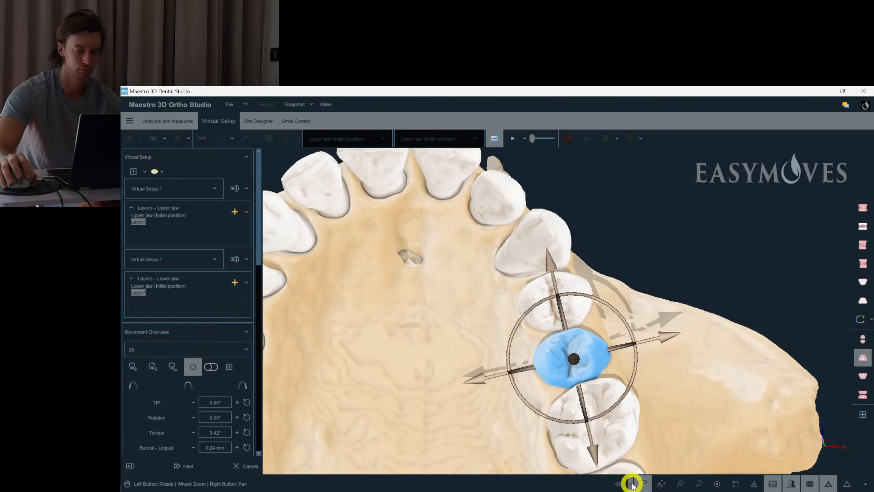
Step: Overlay the initial tooth positions on the upper arch to compare them with the setup, and hide them again
click(631, 484)
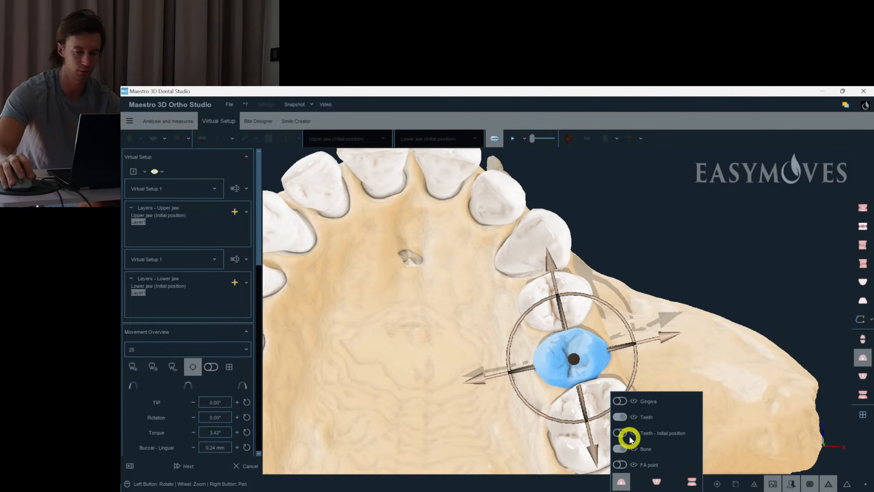
click(621, 434)
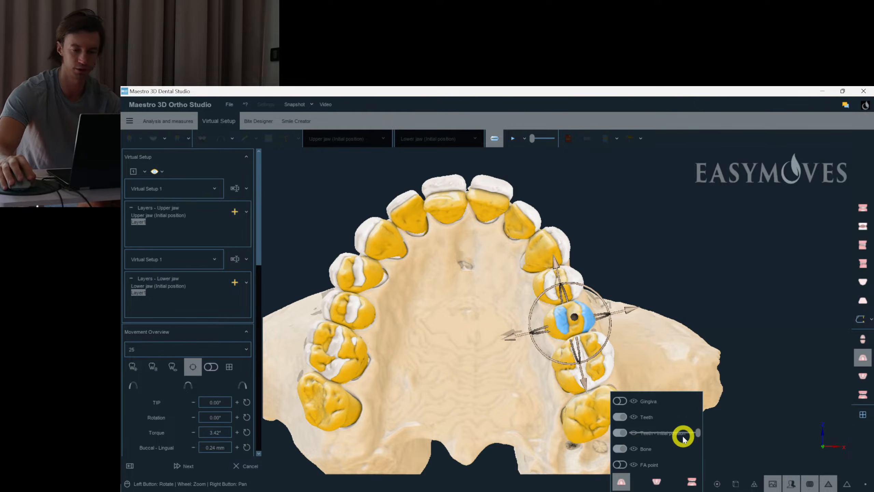
click(626, 435)
Step: Select upper second molar 27 and examine its position in the arch from the occlusal side
click(585, 408)
scroll(666, 404, up, 5)
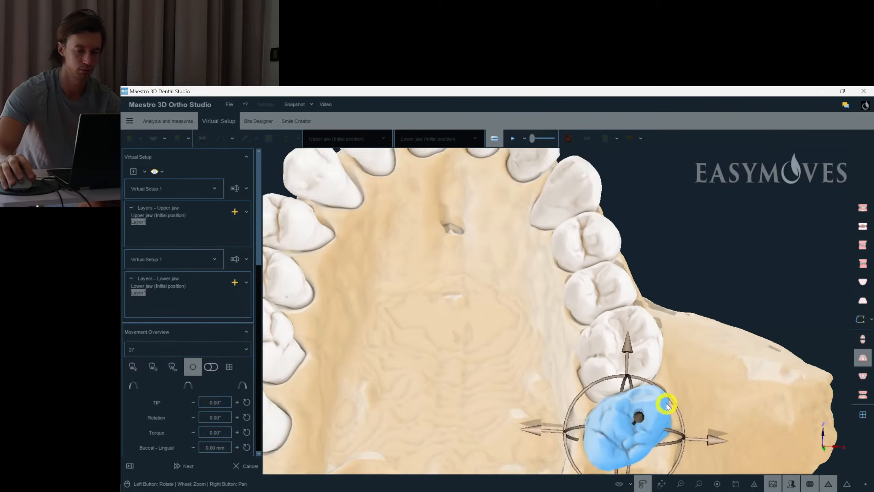
scroll(666, 404, up, 1)
right_drag(667, 404, 684, 375)
drag(710, 365, 733, 387)
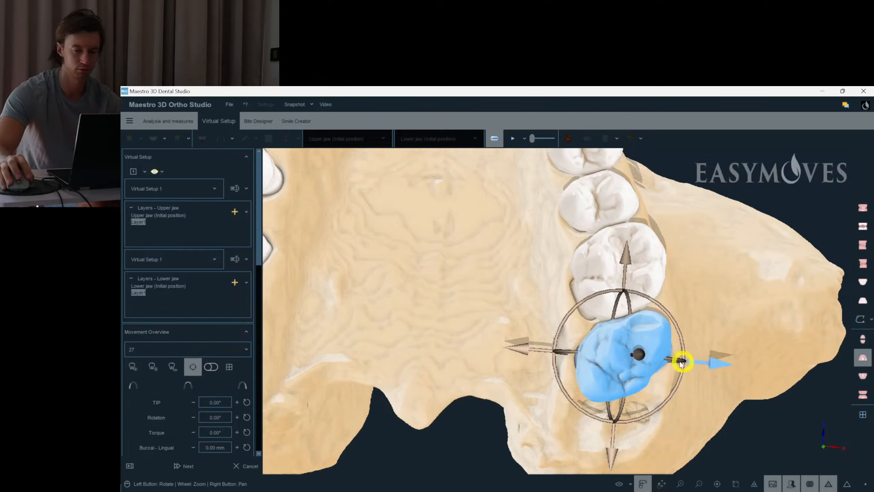
drag(498, 330, 457, 338)
click(485, 329)
Step: Set the torque of upper second molar 17 to about -3.5°, and deselect it
right_drag(300, 341, 422, 360)
click(366, 350)
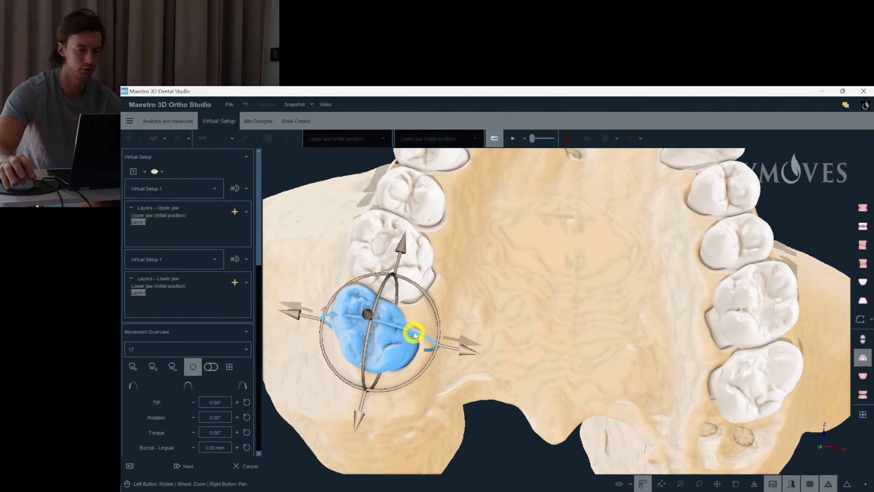
drag(415, 333, 417, 335)
drag(464, 363, 493, 376)
scroll(493, 377, down, 1)
click(386, 338)
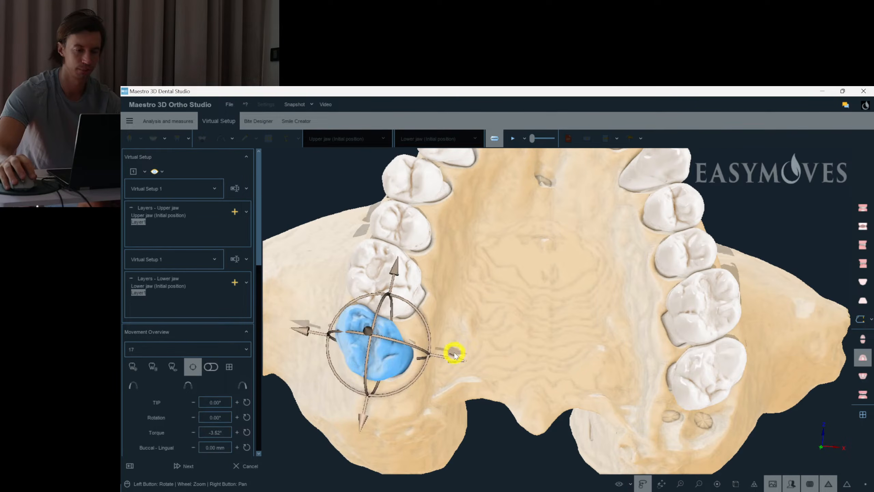
right_click(518, 377)
click(386, 351)
scroll(452, 353, down, 2)
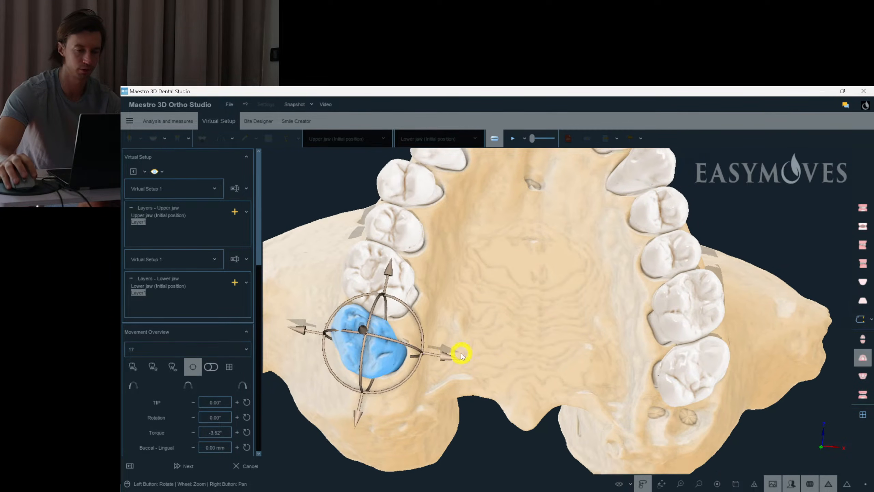
right_click(520, 359)
scroll(498, 368, down, 1)
click(499, 368)
Step: Examine the upper right front teeth individually from the occlusal side
right_drag(508, 351, 507, 362)
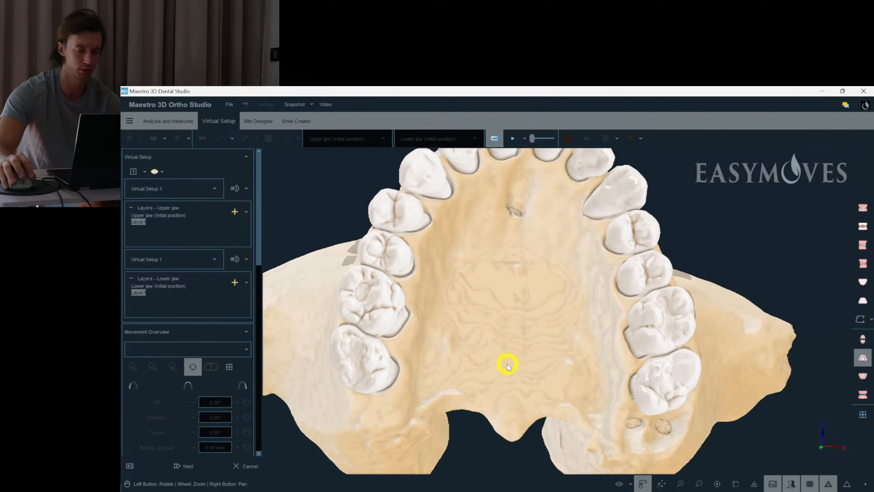
right_drag(461, 339, 461, 347)
drag(461, 347, 459, 349)
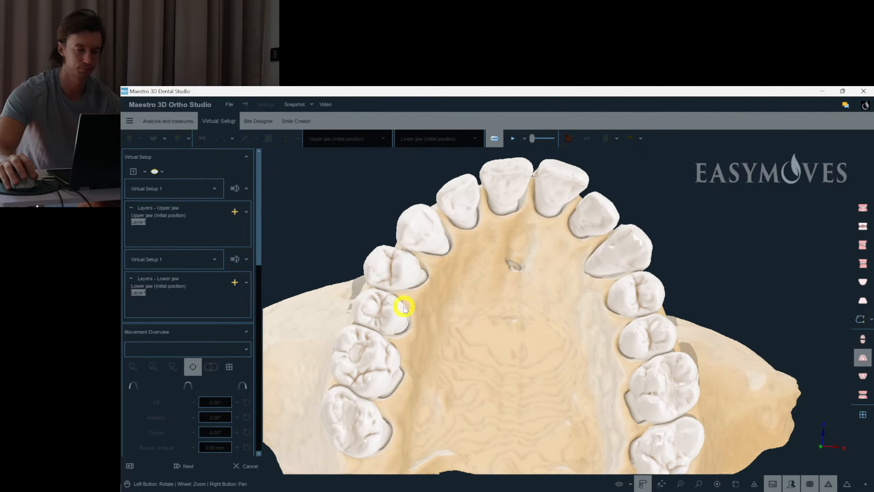
drag(550, 342, 563, 295)
scroll(565, 295, up, 3)
click(475, 242)
drag(475, 243, 547, 316)
scroll(547, 316, up, 2)
drag(489, 284, 491, 279)
click(440, 285)
drag(442, 307, 493, 301)
Step: Increase the torque of lateral incisor 22 to about 8.1° and check the upper front arch
click(612, 281)
drag(671, 232, 620, 270)
drag(585, 301, 588, 300)
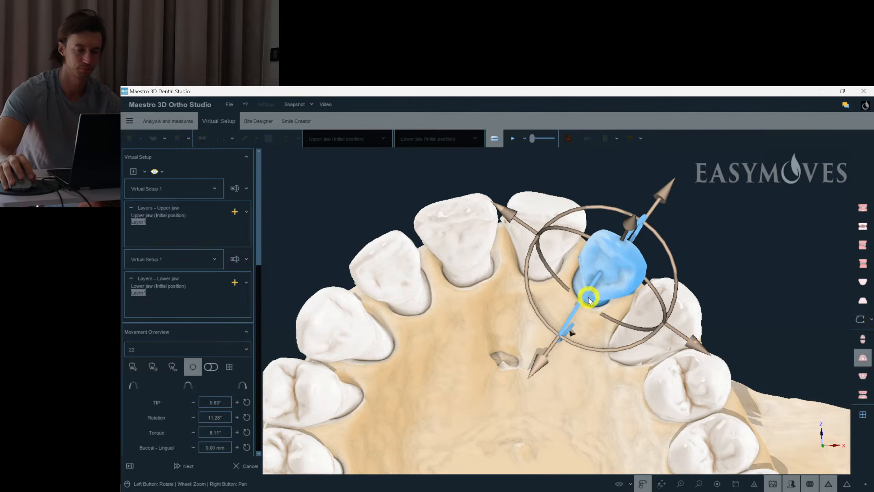
click(543, 242)
click(464, 239)
right_click(530, 334)
drag(449, 354, 273, 276)
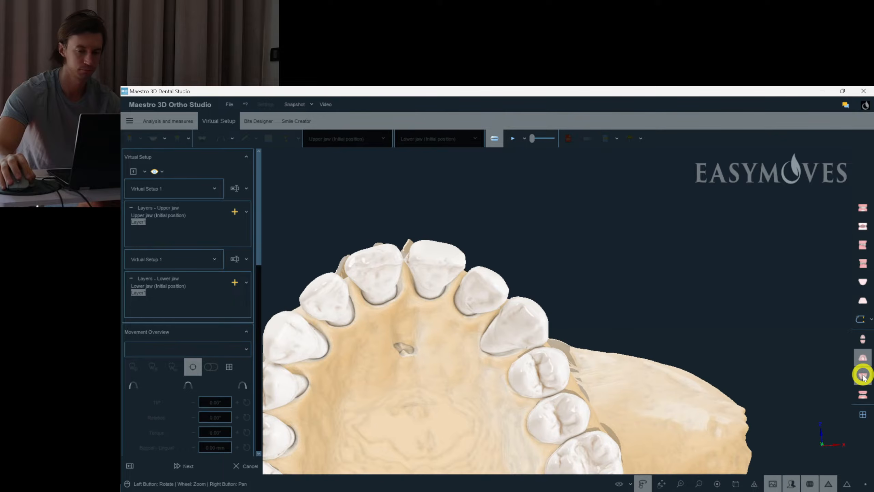
Step: Display both jaws in occlusion and intrude central incisor 21 by about 0.72 mm
click(863, 392)
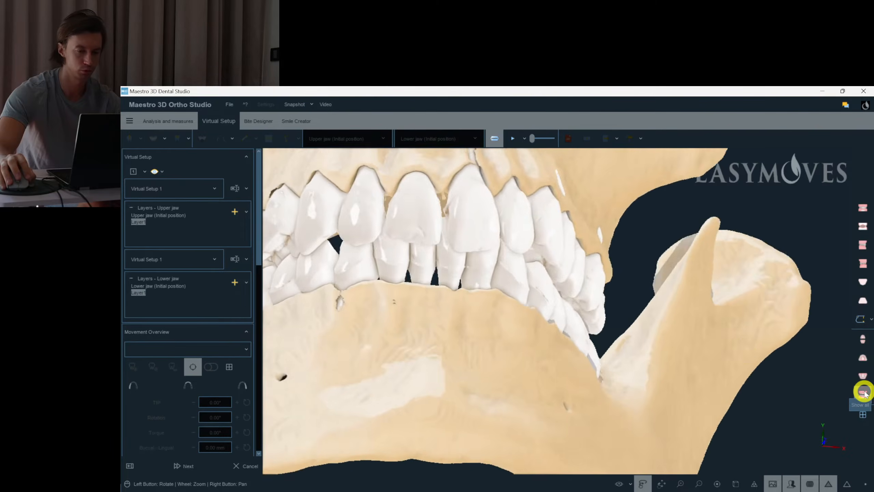
click(464, 244)
drag(464, 244, 556, 279)
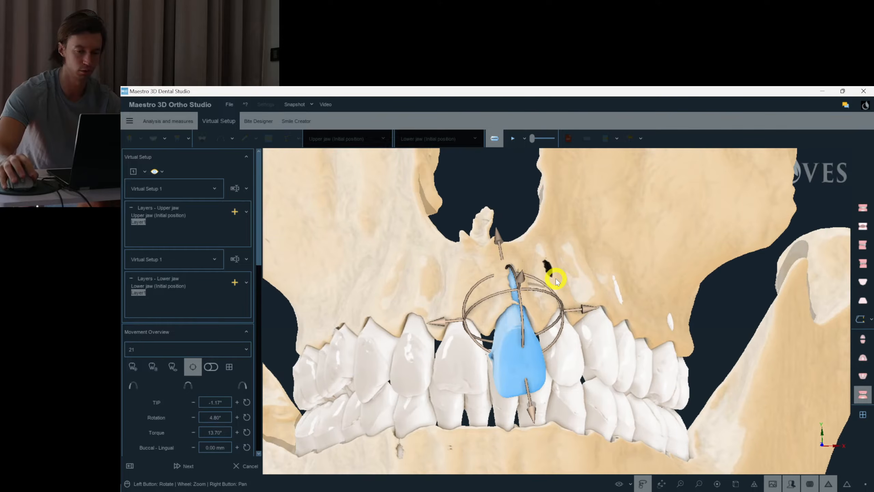
drag(556, 279, 550, 277)
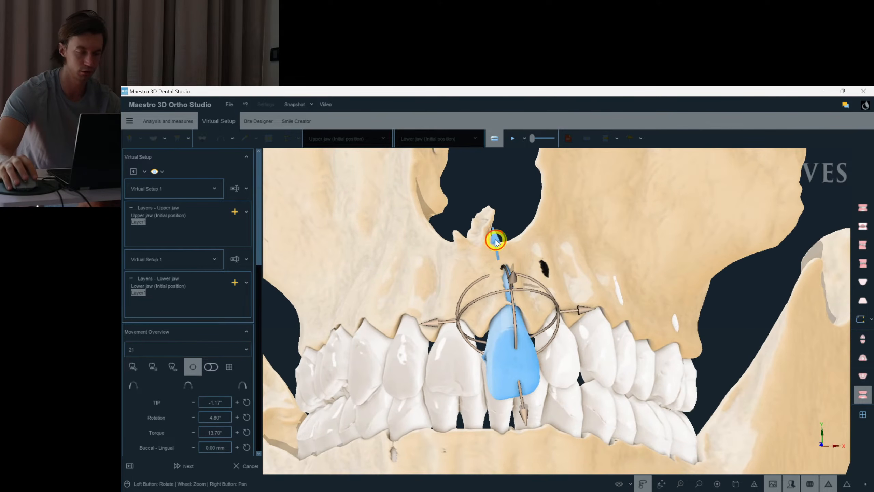
Step: Intrude lateral incisor 12 by about 1.13 mm and check the front contacts from the side
click(455, 372)
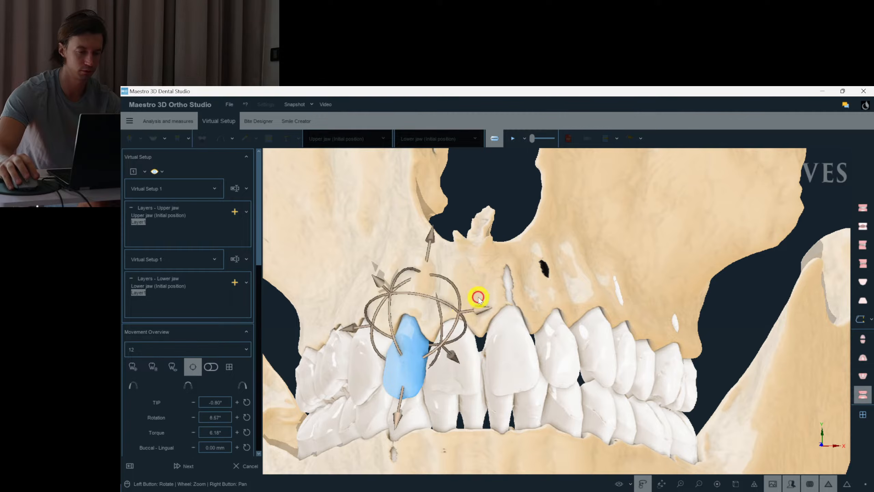
drag(478, 298, 460, 234)
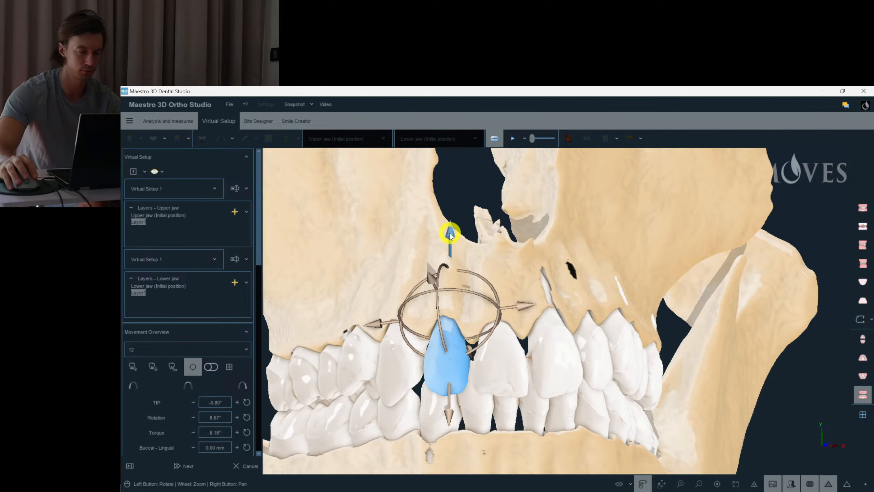
scroll(261, 240, down, 5)
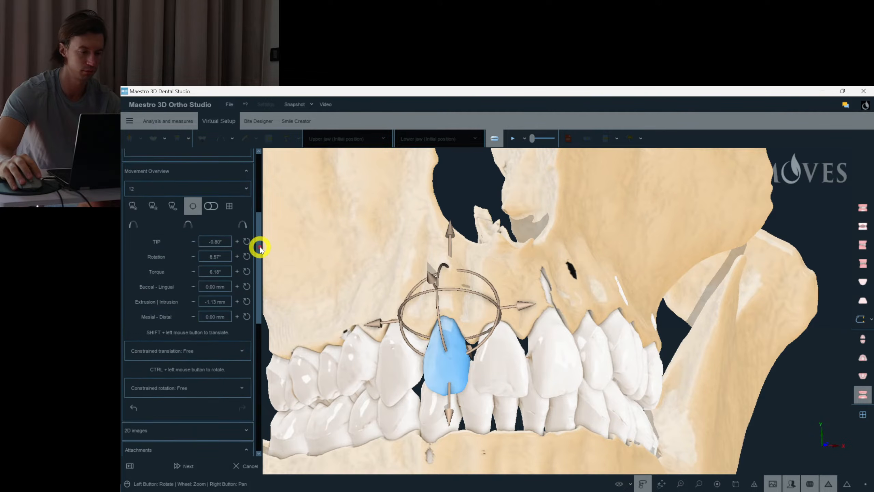
drag(461, 303, 582, 272)
click(517, 366)
click(569, 367)
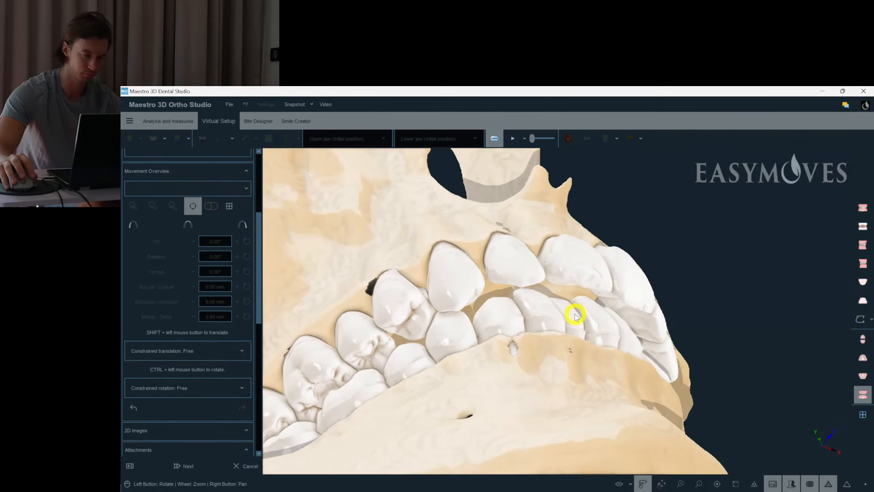
Step: Display only the lower jaw and select all lower teeth from first molar to first molar
click(863, 376)
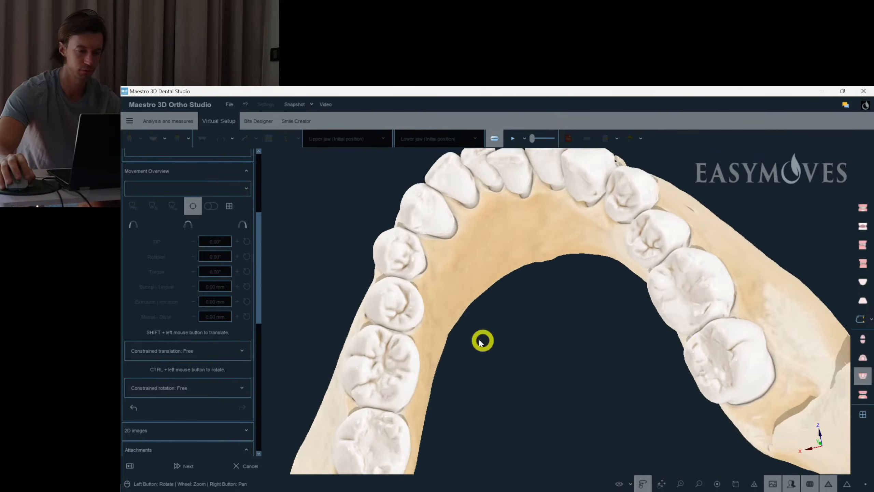
scroll(390, 347, up, 2)
click(415, 356)
drag(407, 339, 398, 307)
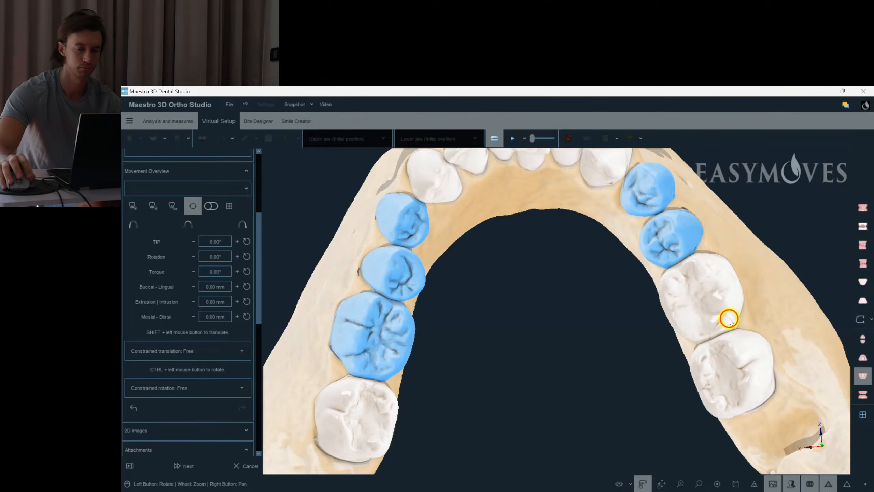
drag(679, 329, 607, 217)
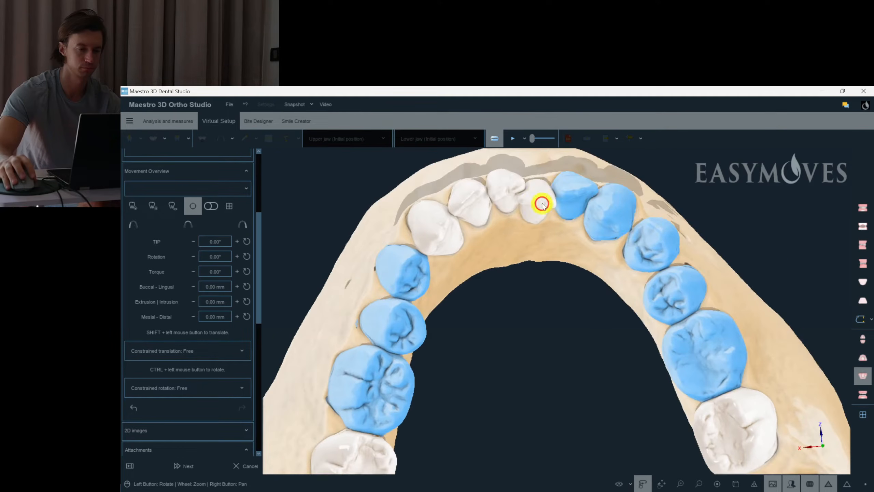
click(436, 227)
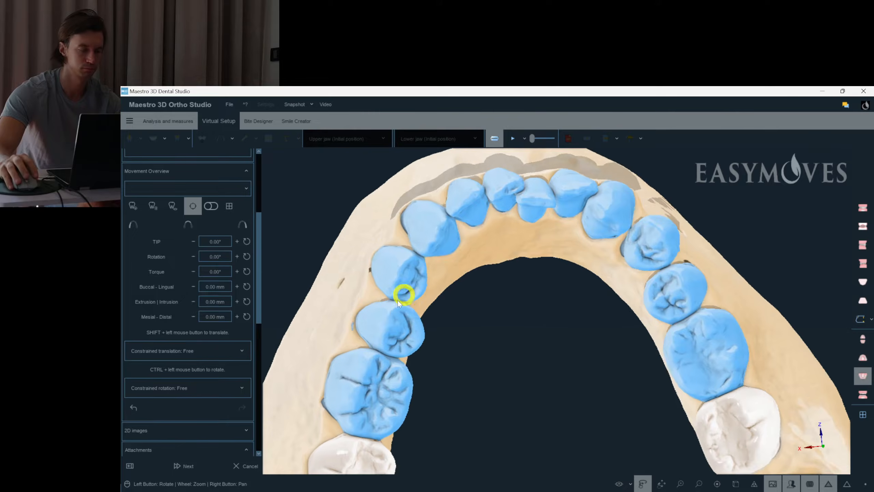
scroll(408, 289, down, 1)
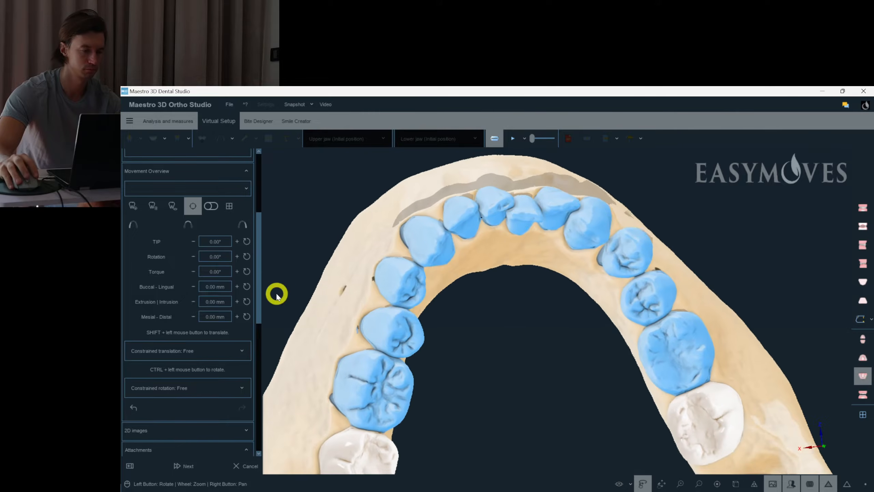
Step: Increase the torque of the selected lower teeth, check them against the upper jaw, and clear the selection
click(237, 272)
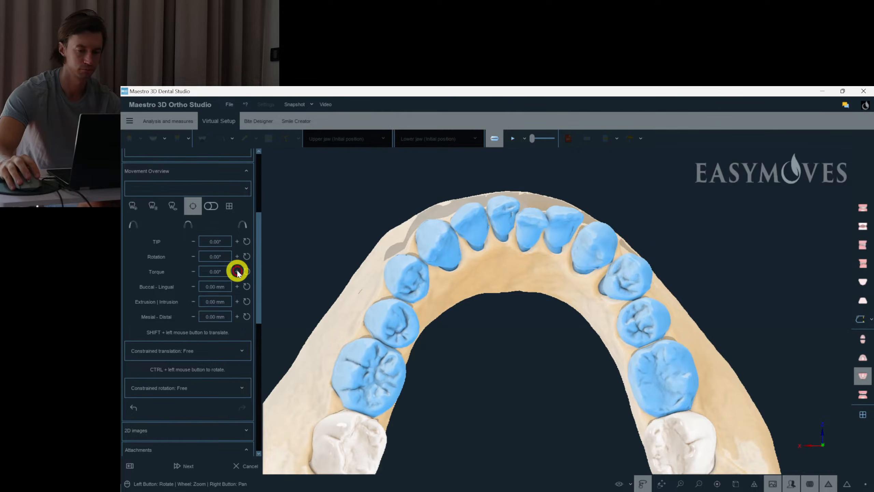
drag(793, 392, 755, 387)
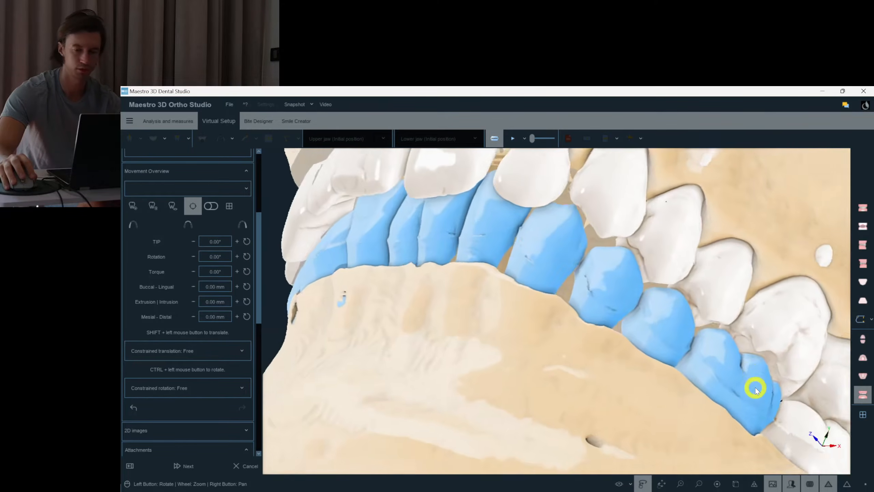
drag(755, 387, 572, 378)
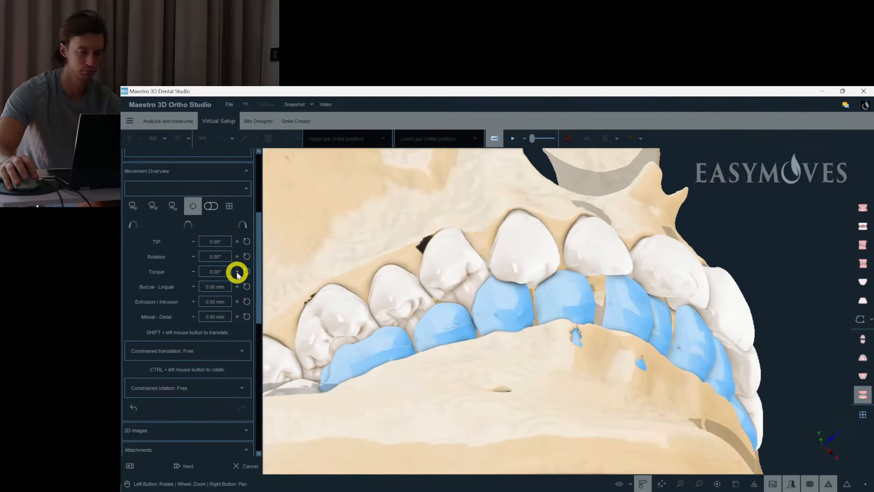
click(447, 286)
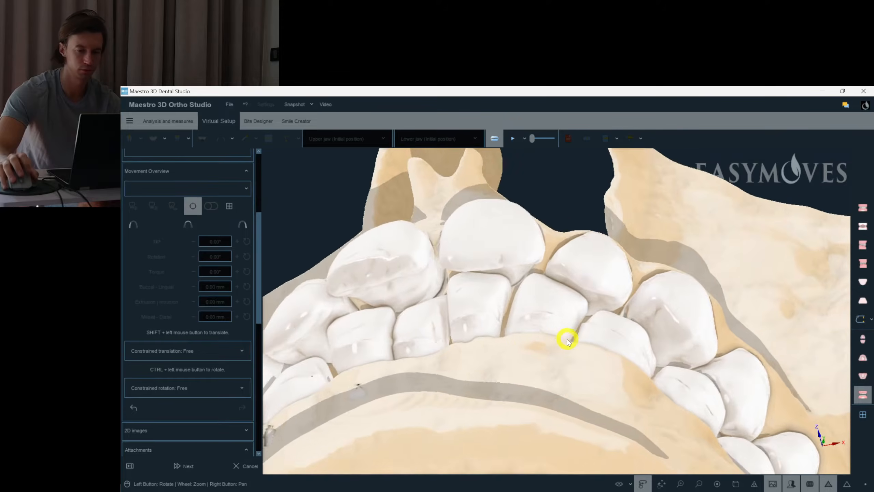
Step: Increase the torque of lateral incisor 22 to about 11.7° and check central incisor 21 against the lower incisors
click(567, 340)
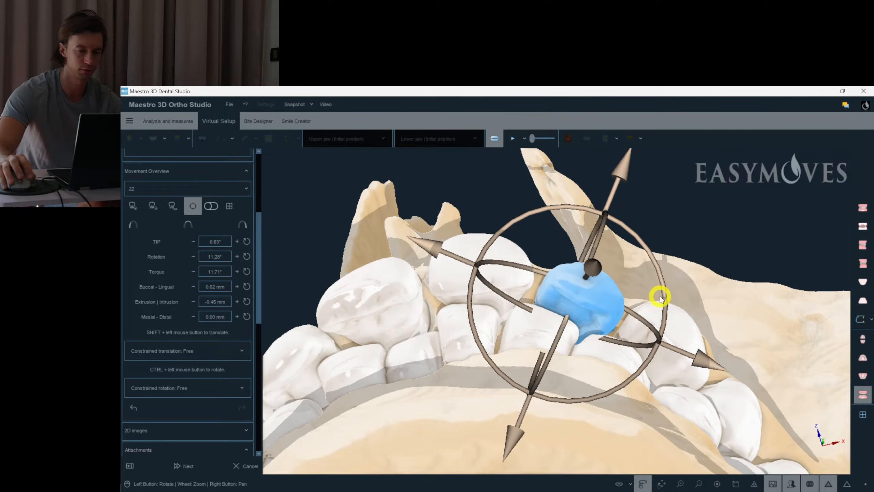
click(620, 285)
drag(620, 285, 595, 287)
click(533, 276)
drag(534, 276, 523, 332)
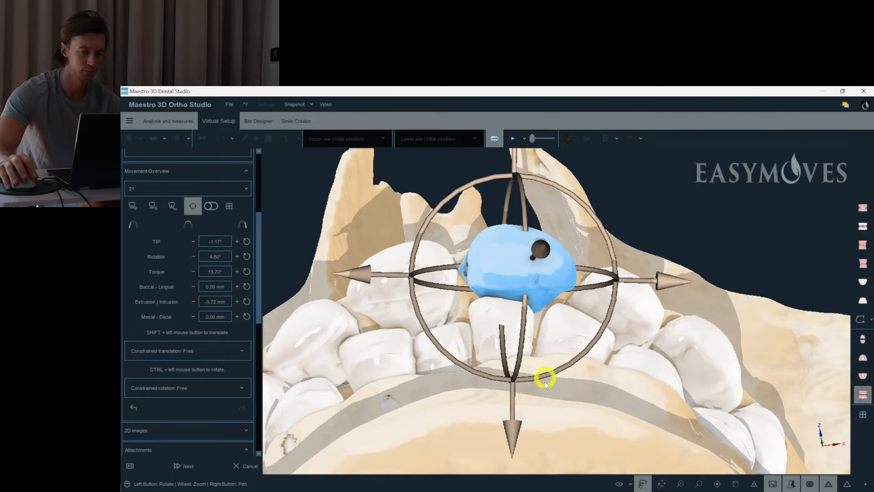
right_click(546, 376)
drag(497, 425, 705, 392)
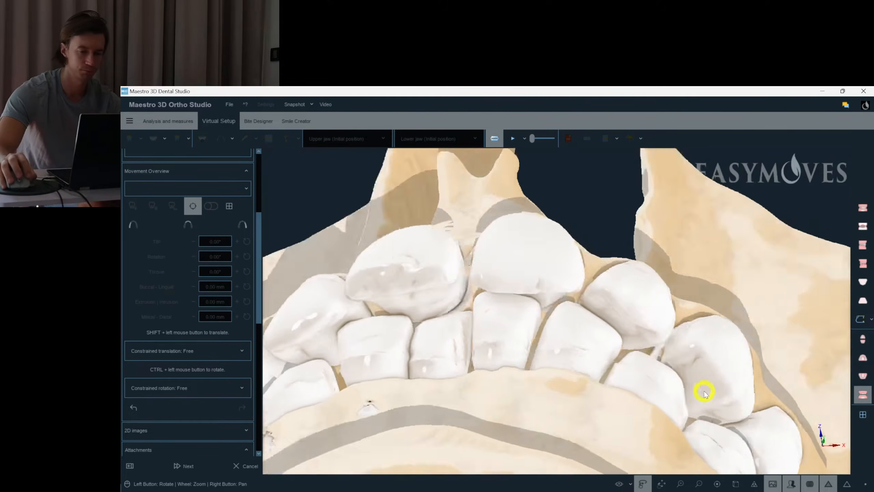
Step: Examine the posterior occlusion on the patient's left side, and display only the lower jaw
scroll(702, 391, up, 8)
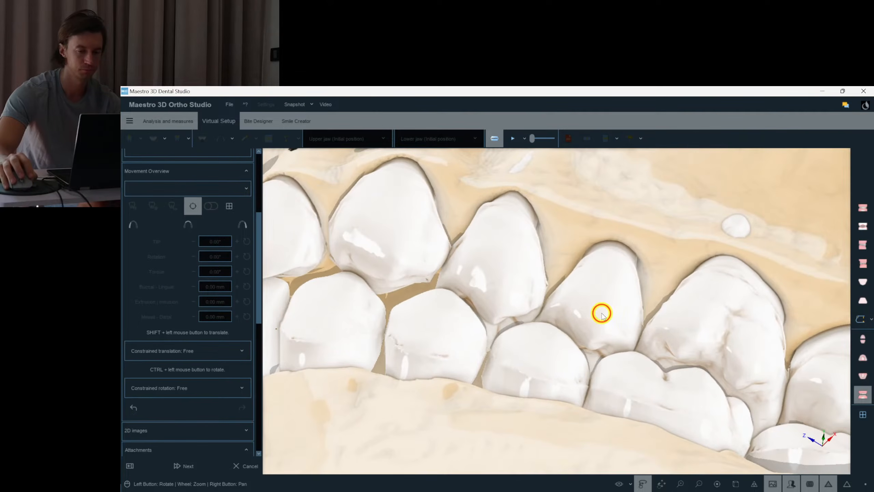
click(613, 274)
click(744, 208)
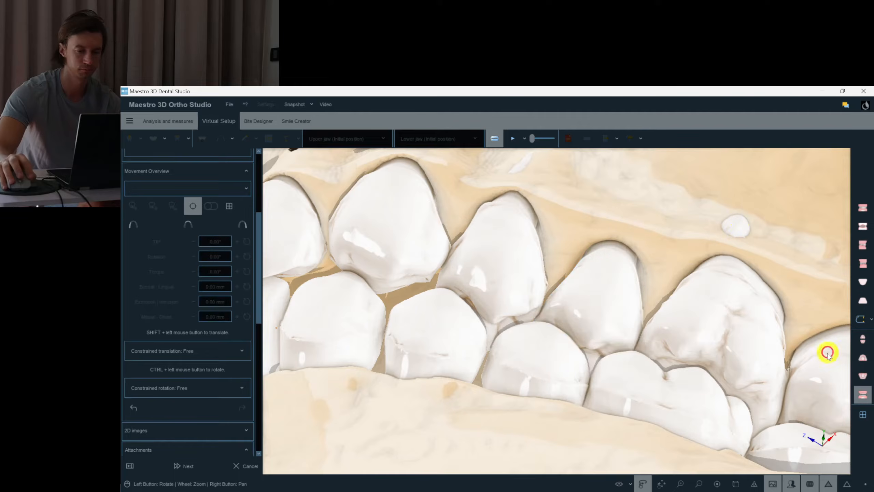
click(860, 377)
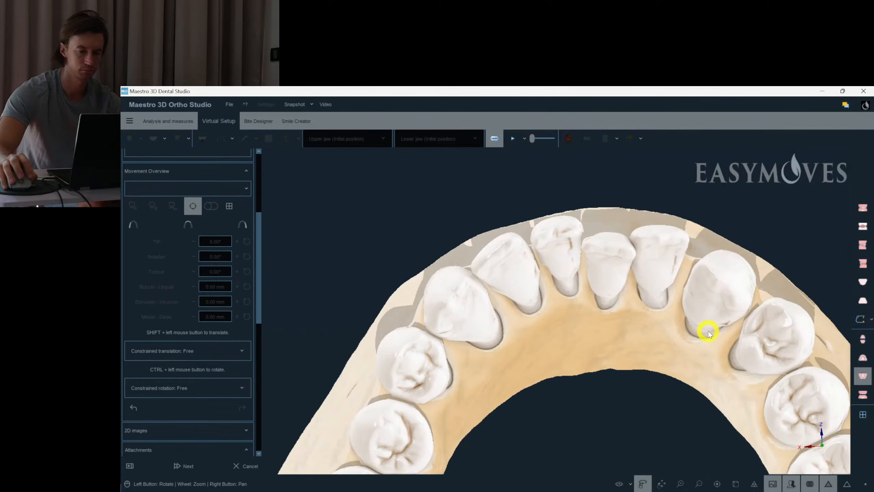
Step: Rotate lower right lateral incisor 42 to about -9.7° with about -2.3° tip, and rotate canine 43 to about 3.5°
click(670, 273)
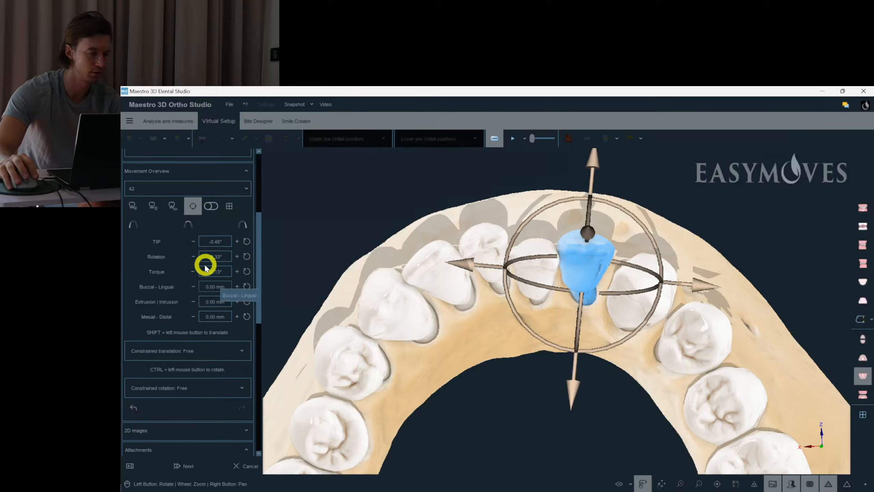
drag(588, 254, 635, 304)
scroll(624, 325, up, 1)
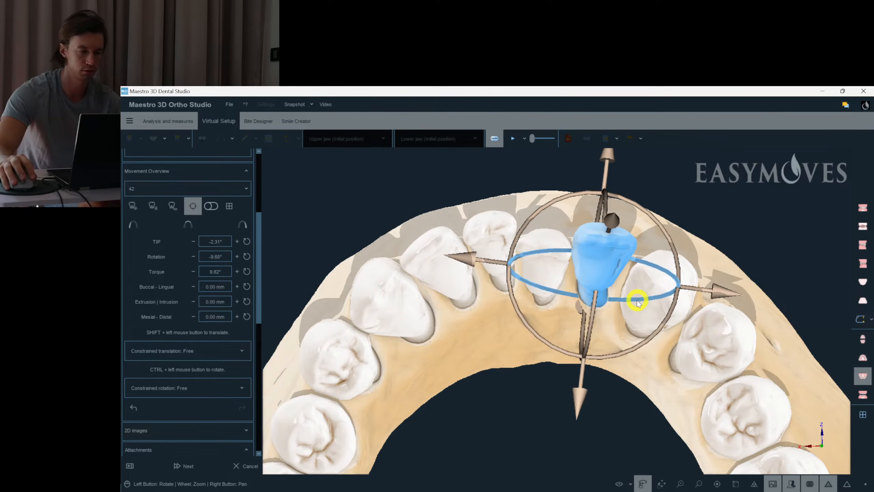
click(654, 299)
drag(663, 302, 748, 313)
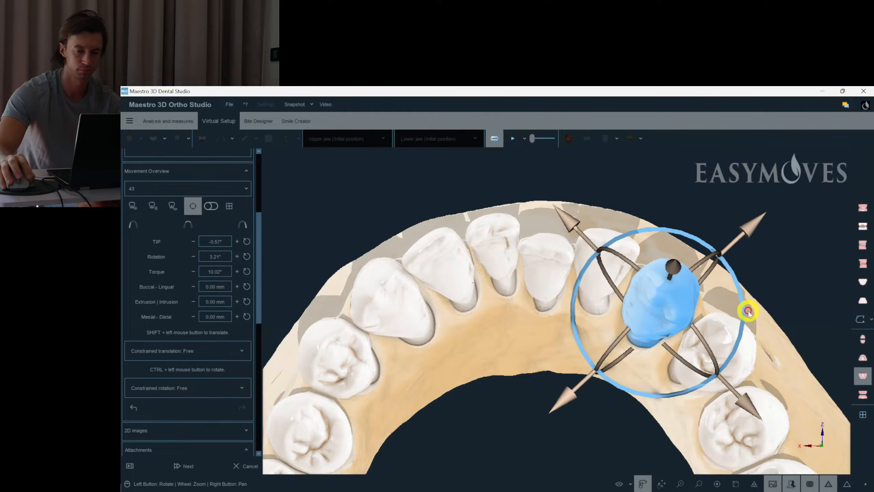
click(745, 299)
drag(744, 298, 702, 327)
Step: Rotate lower right second premolar 45 to about -2° and adjust first premolar 44 to fit the arch
click(702, 331)
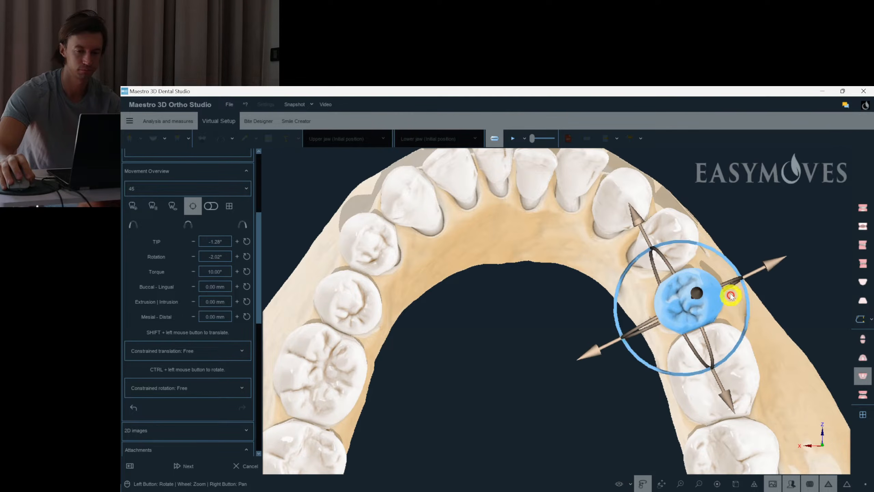
right_drag(684, 241, 688, 265)
click(689, 274)
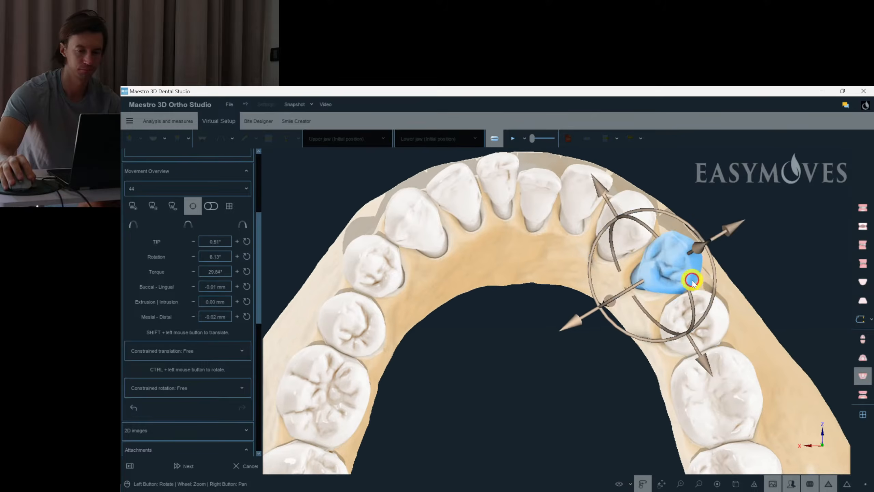
click(732, 306)
Step: Adjust the rotation of lower left premolars 34 and 35 to align them with the arch, and clear the selection
right_drag(406, 325, 465, 328)
scroll(464, 327, up, 3)
click(428, 275)
drag(428, 274, 436, 293)
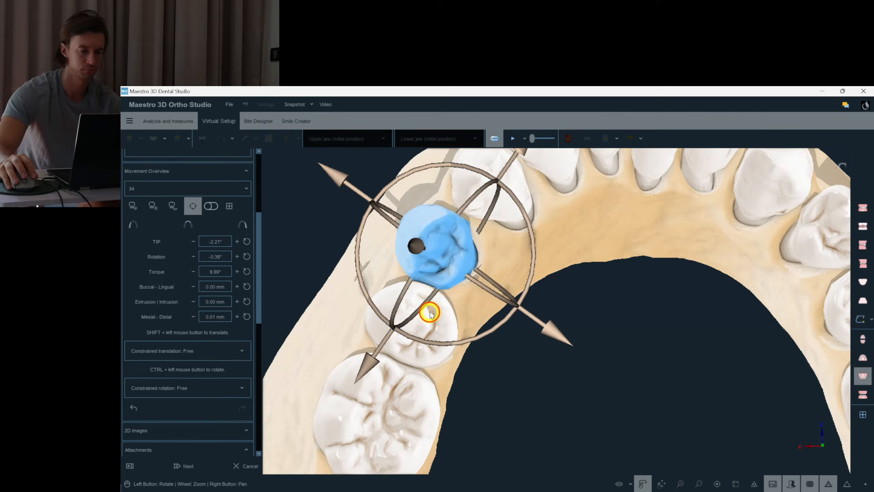
click(437, 321)
click(566, 379)
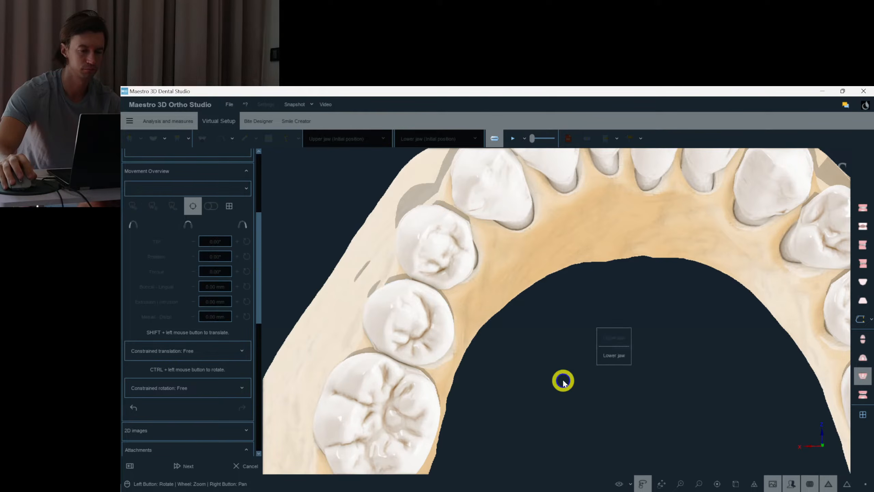
Step: Adjust lower left canine 33 and rotate lateral incisor 32 to about 9.6° with a tip of about -4.1°
scroll(563, 381, down, 5)
scroll(563, 380, up, 3)
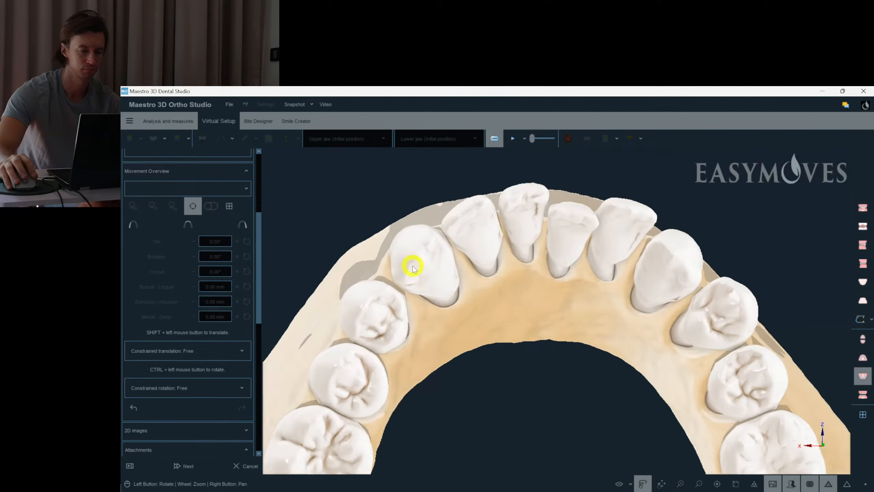
click(415, 265)
drag(462, 302, 563, 345)
click(514, 362)
click(494, 298)
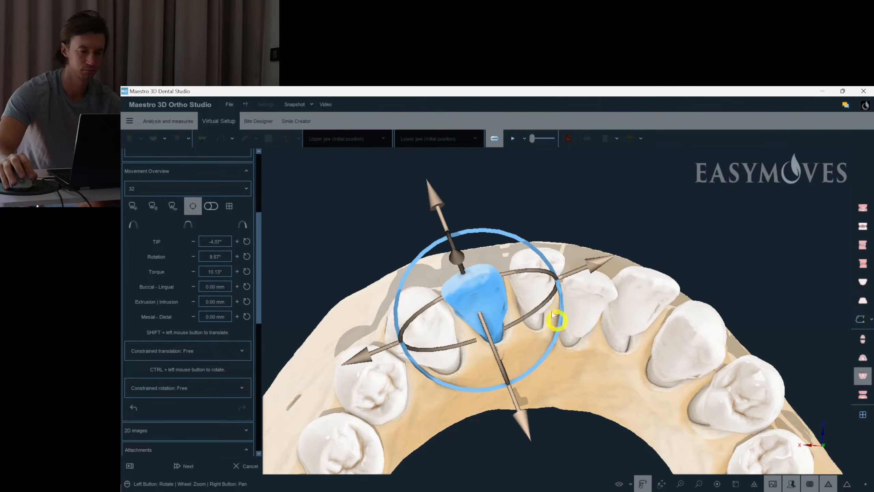
Step: Correct the torque and tip of lower central incisor 31 to about 8.2° and -1.8°, and rotate central incisor 41 to about 4.5°
click(537, 307)
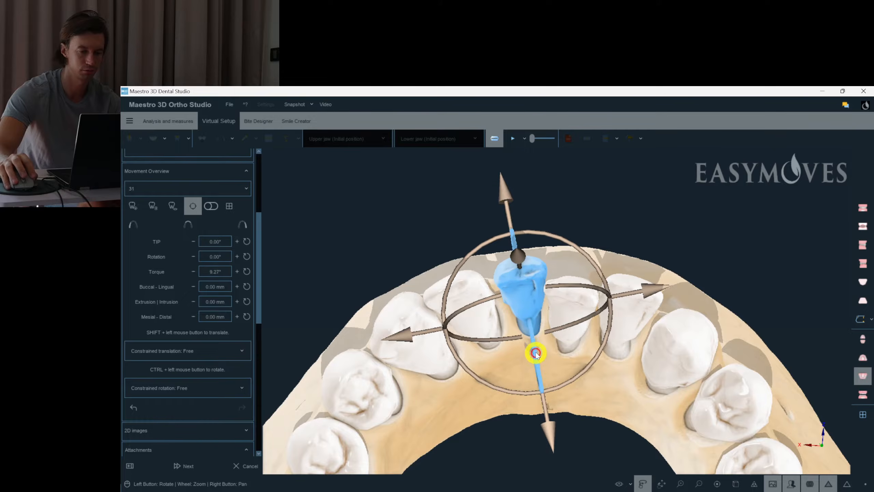
drag(557, 326, 591, 359)
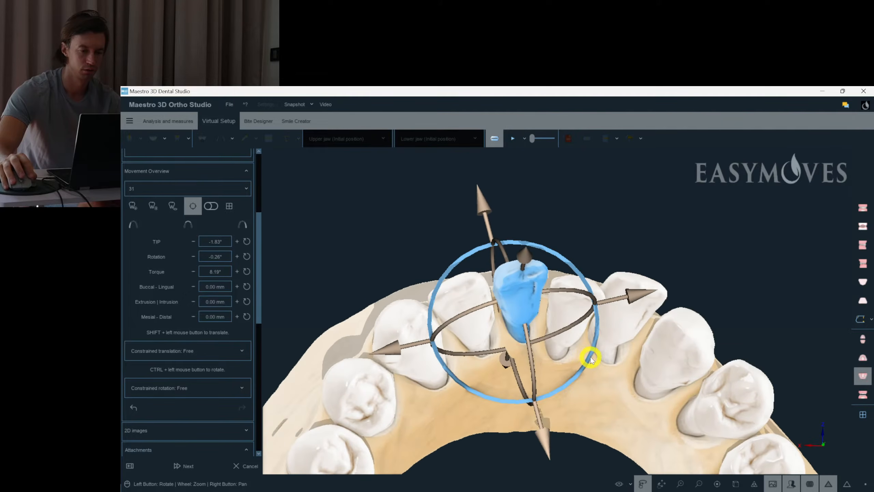
click(568, 322)
drag(568, 322, 548, 351)
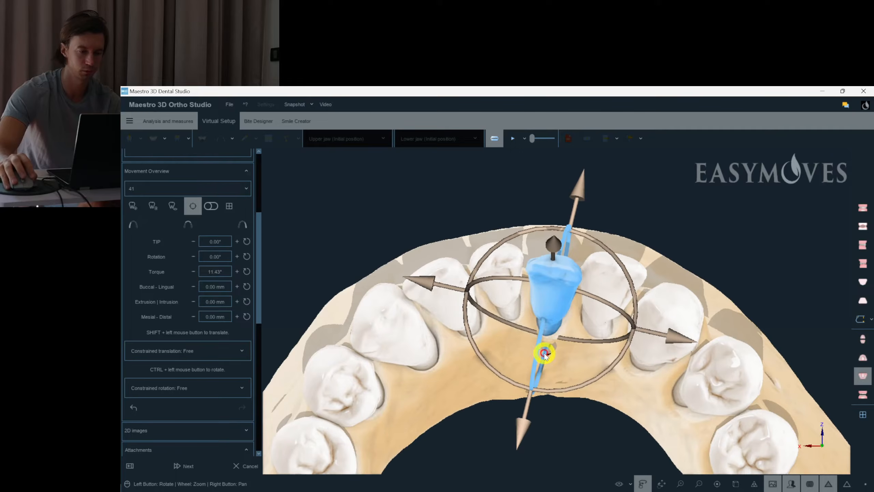
drag(614, 367, 590, 353)
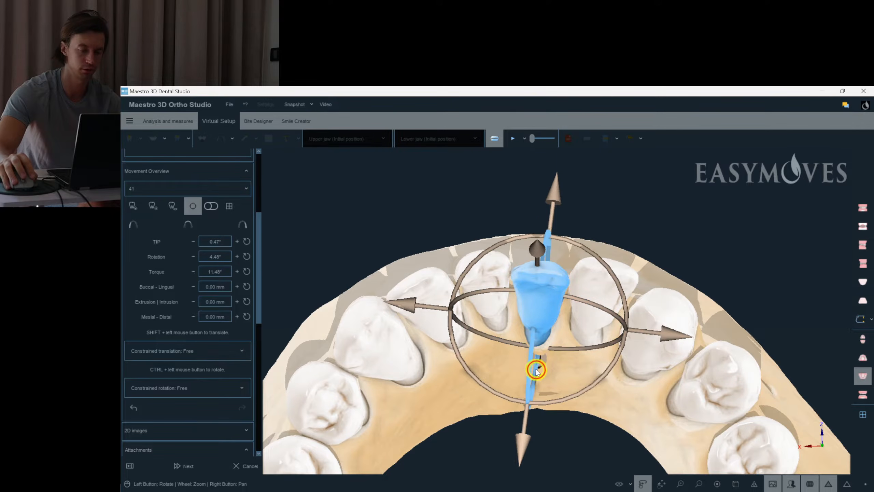
drag(537, 372, 538, 368)
click(560, 409)
drag(560, 410, 565, 317)
Step: Refine the rotation of lateral incisor 42 to about -11.8° and central incisor 31 to about 8.2°, and clear the selection
click(569, 319)
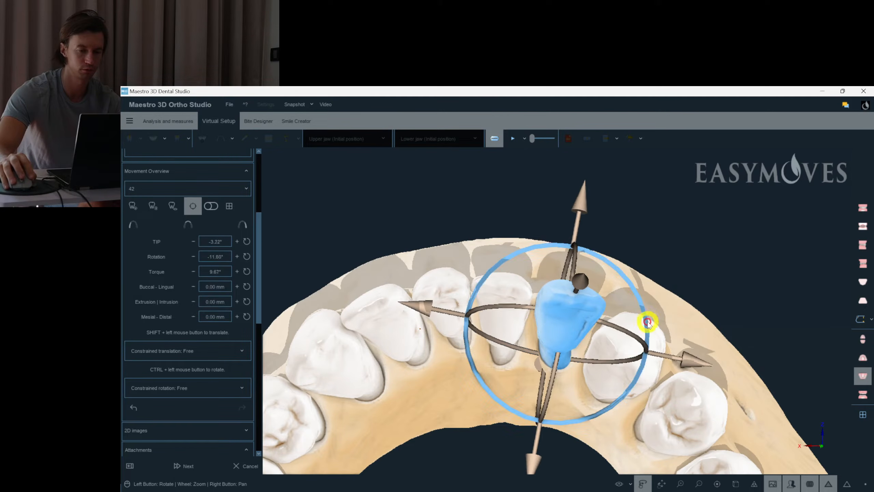
click(662, 298)
click(503, 312)
click(500, 318)
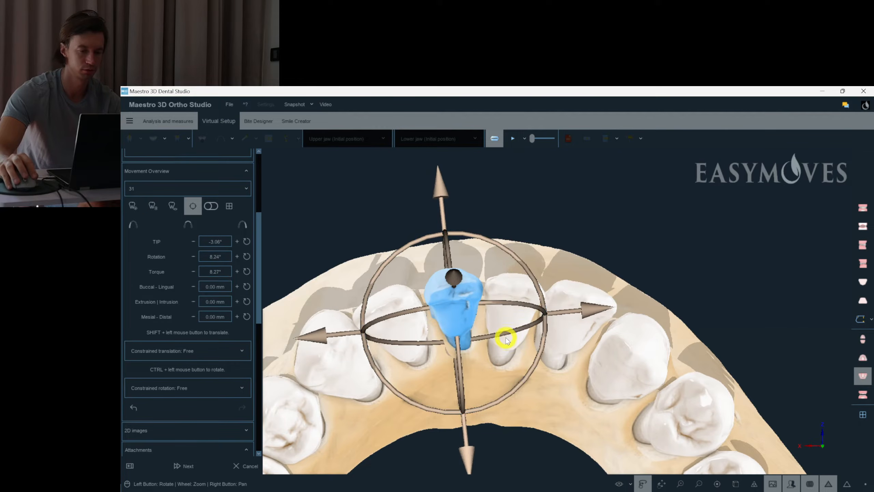
click(626, 282)
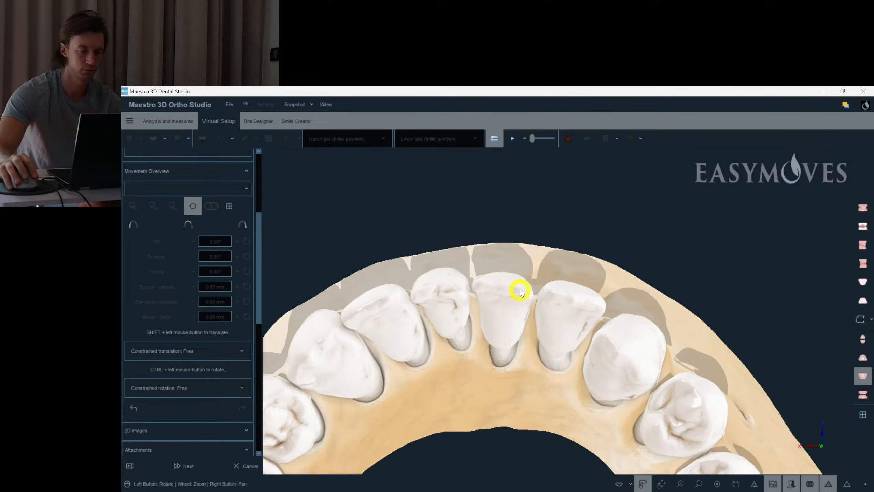
Step: Check the alignment of lower right canine 43 with its neighbours and fine-tune it
drag(520, 291, 519, 289)
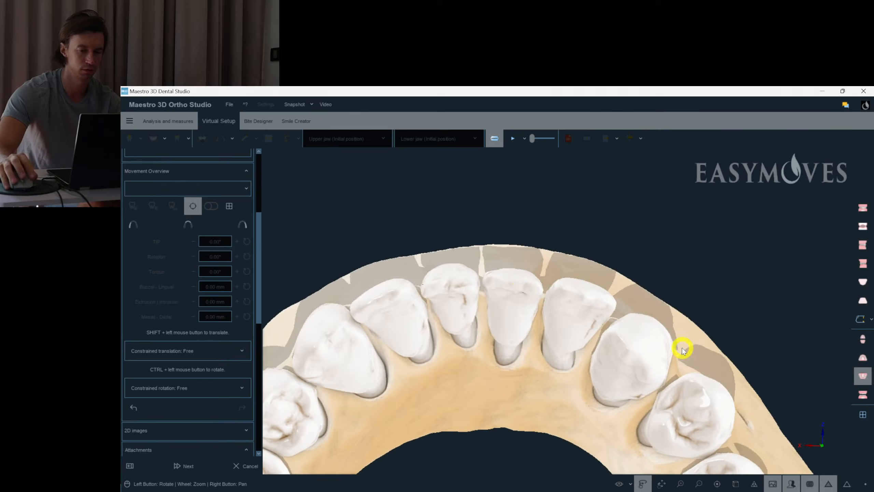
click(653, 351)
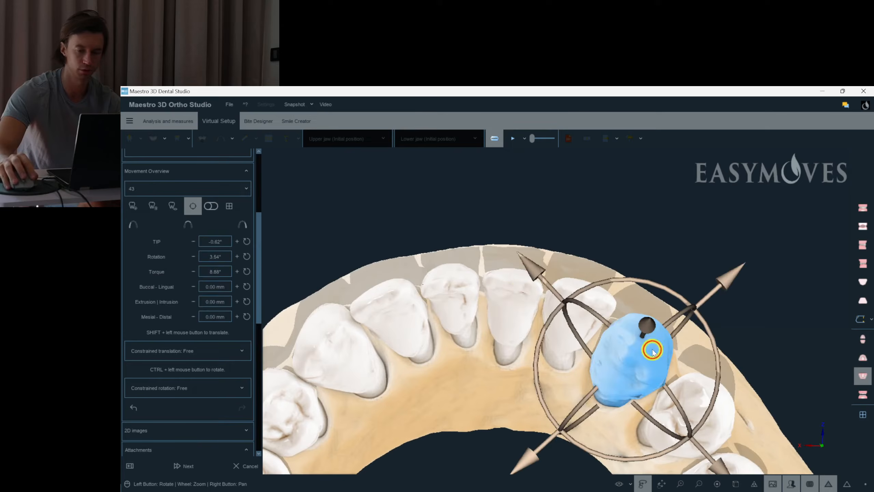
click(754, 319)
drag(711, 319, 744, 352)
Step: Display both jaws and adjust lower central incisor 41 against the upper incisors from a close frontal view
scroll(711, 319, down, 2)
scroll(728, 332, down, 1)
scroll(744, 352, up, 3)
scroll(744, 352, up, 2)
scroll(743, 355, up, 3)
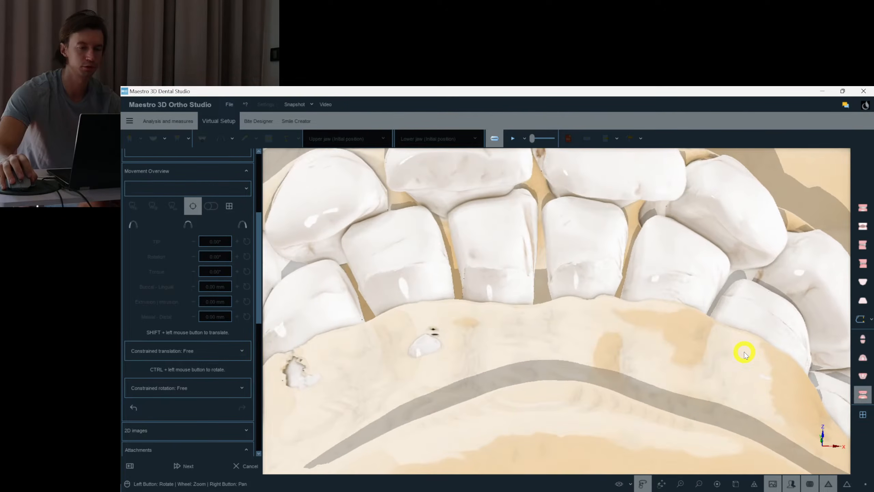
scroll(518, 217, up, 3)
scroll(521, 208, up, 2)
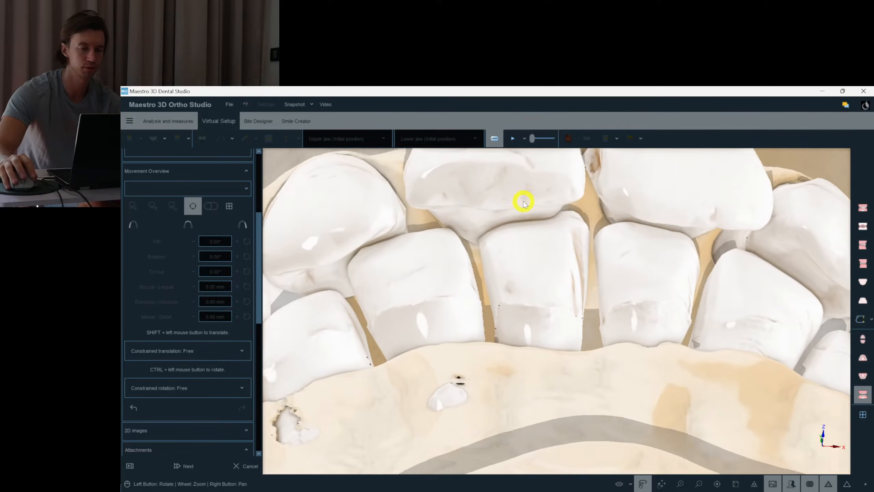
click(531, 235)
ctrl+drag(531, 234, 504, 267)
drag(645, 268, 692, 310)
click(605, 244)
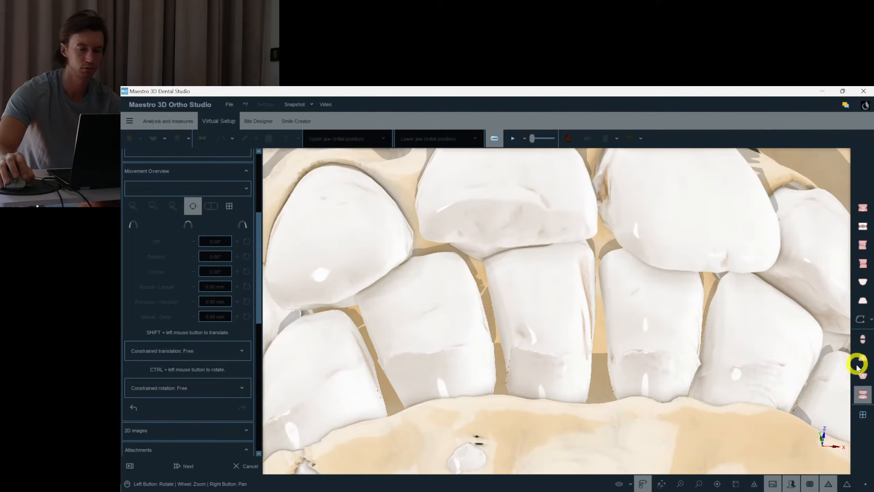
Step: Display only the lower jaw and level the incisors, intruding 31 by about 0.65 mm and 32 by about 0.1 mm
click(863, 376)
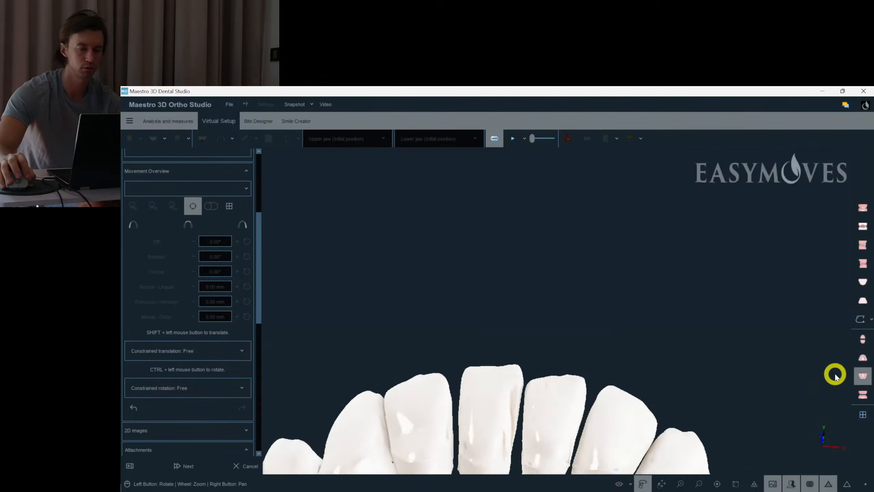
click(475, 251)
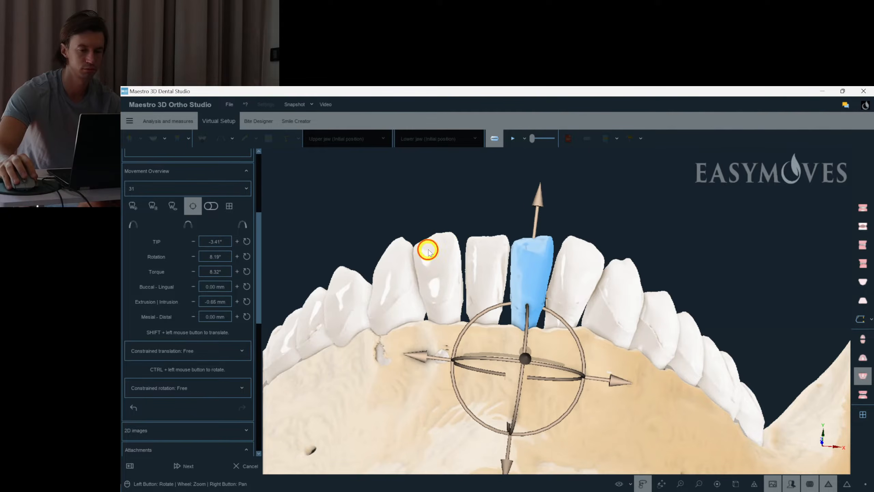
drag(477, 236, 577, 267)
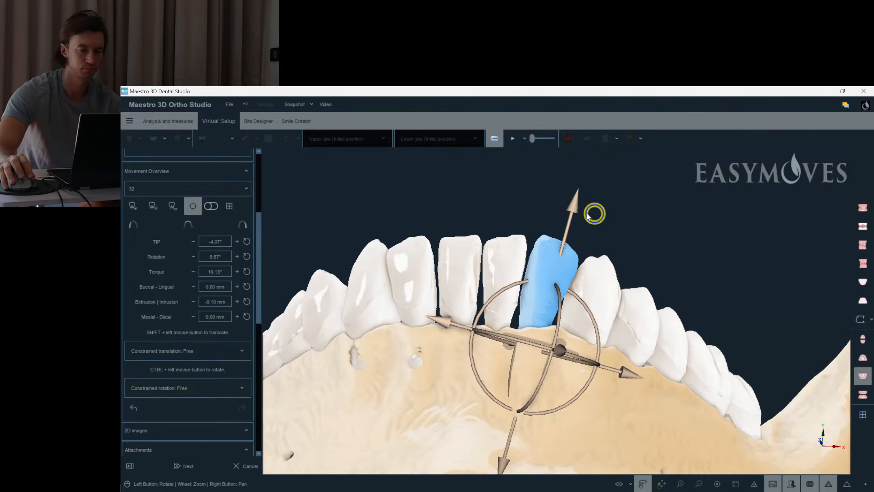
drag(647, 211, 511, 336)
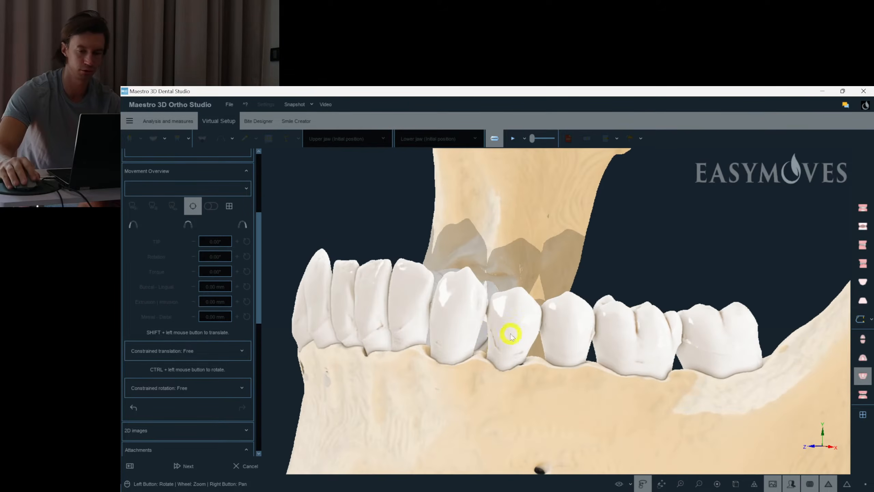
Step: Display both jaws and examine the posterior occlusion on both sides
click(863, 396)
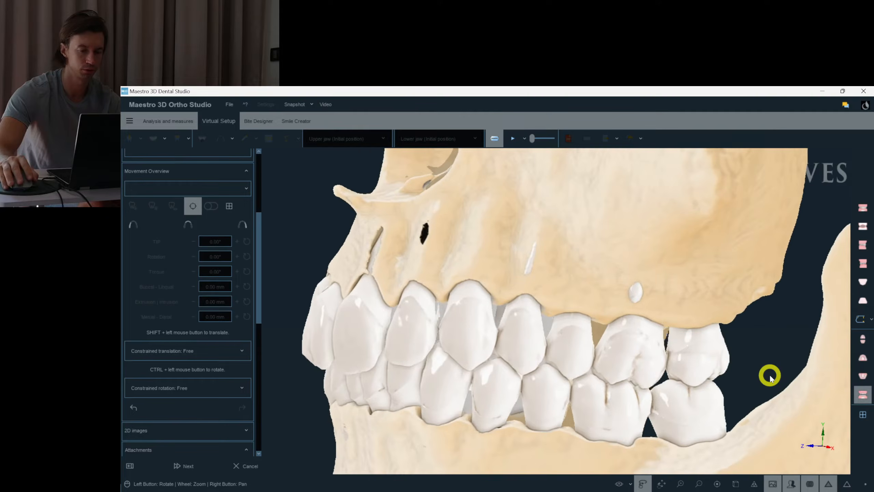
drag(568, 401, 621, 390)
drag(259, 256, 188, 181)
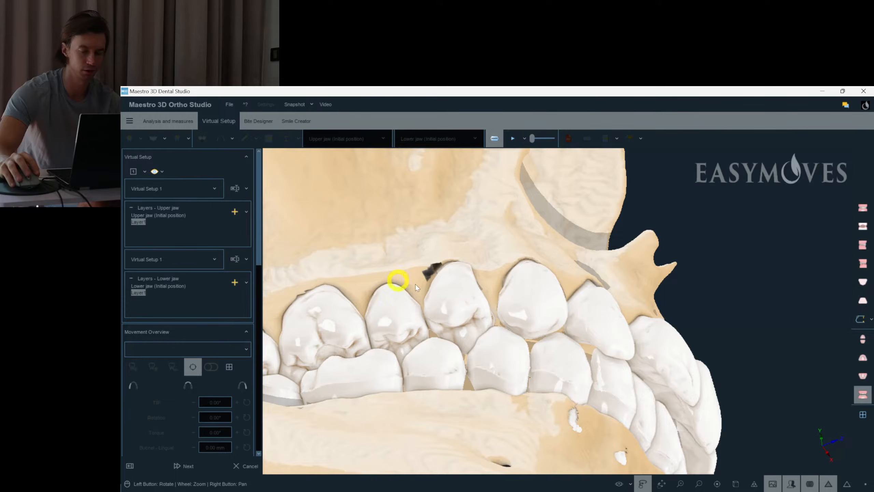
drag(779, 314, 778, 314)
right_click(777, 314)
drag(723, 248, 736, 337)
scroll(592, 238, up, 3)
Step: Adjust the torque of upper left premolars 24 and 25 to fit the lower teeth and the bone
click(592, 238)
drag(593, 239, 623, 252)
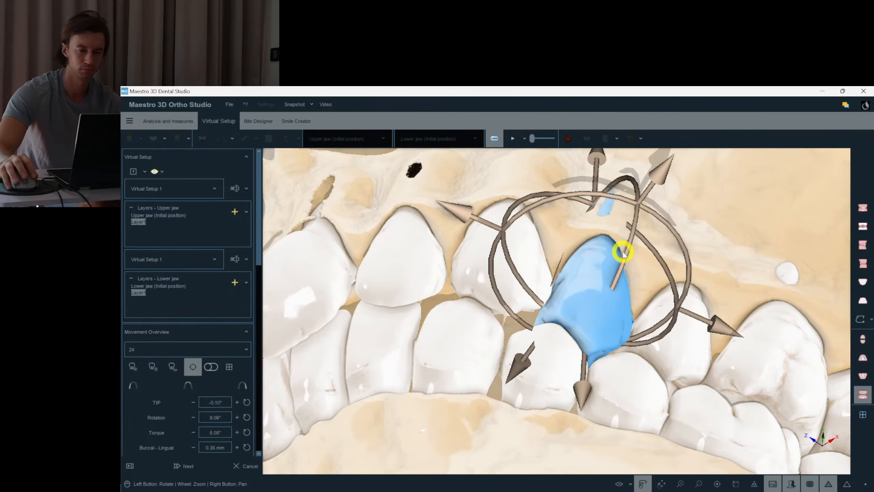
click(680, 335)
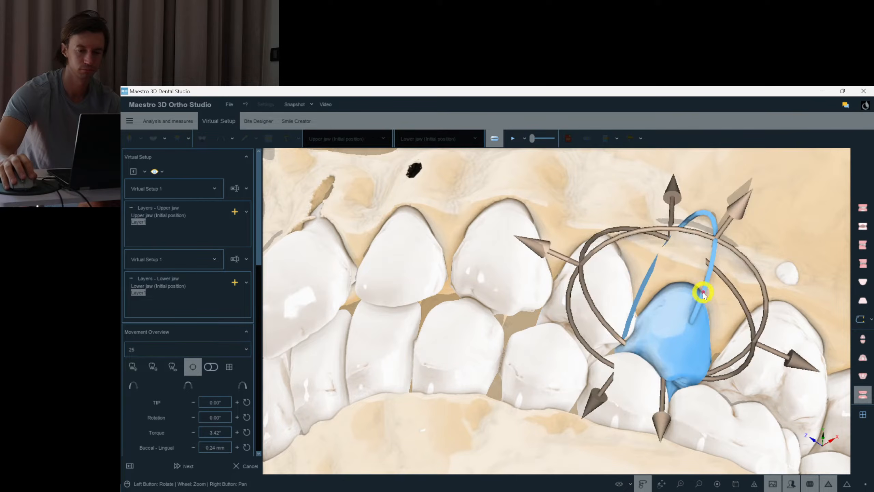
click(697, 277)
Step: Adjust the torque of upper left canine 23 to about 9.9° and check the occlusion on the patient's right side
drag(697, 276, 615, 293)
click(640, 279)
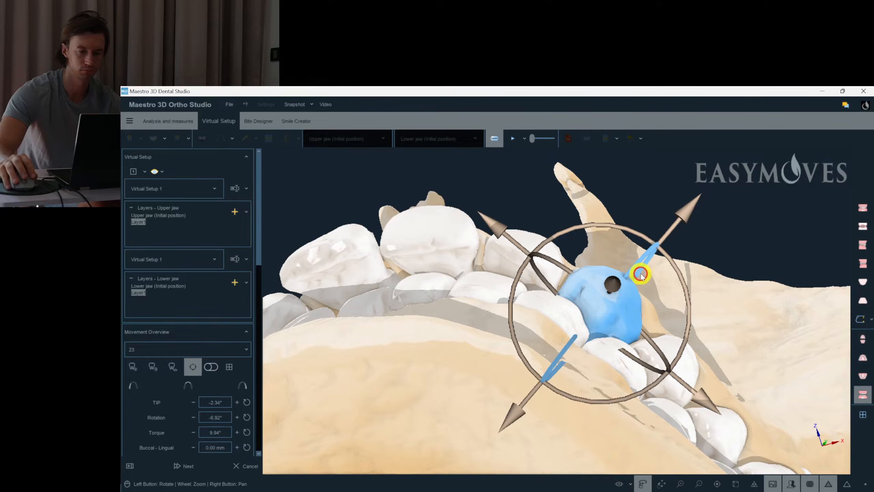
drag(688, 271, 684, 273)
drag(670, 324, 671, 319)
scroll(672, 318, down, 3)
scroll(672, 318, up, 1)
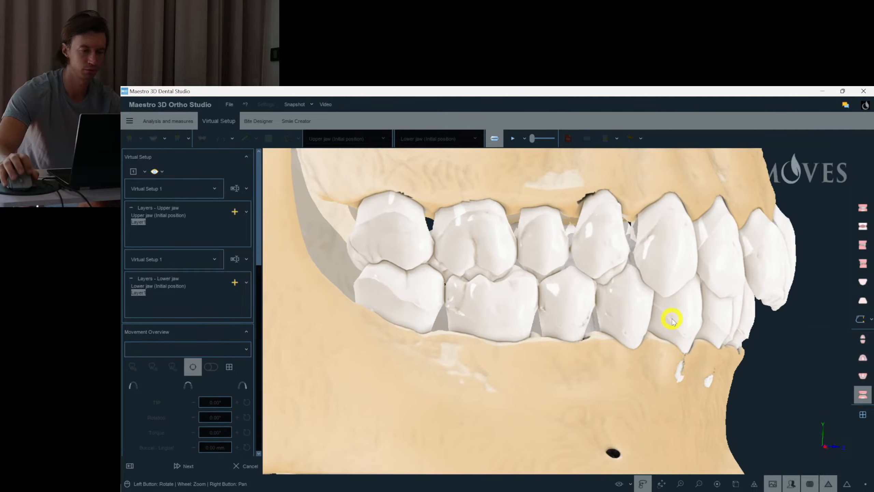
Step: Tip upper right second molar 17 to about -2°, adjust the tip of lower second molar 47, and clear the selection
scroll(538, 298, up, 3)
click(370, 276)
drag(371, 276, 418, 277)
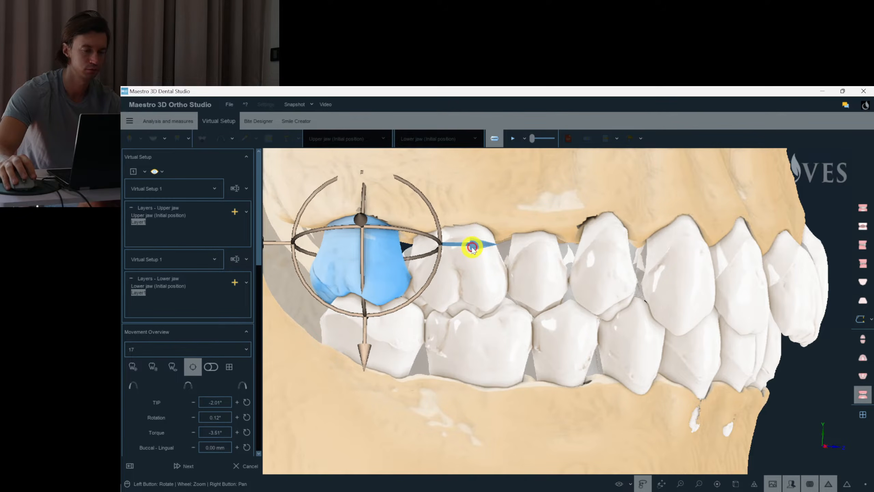
click(393, 331)
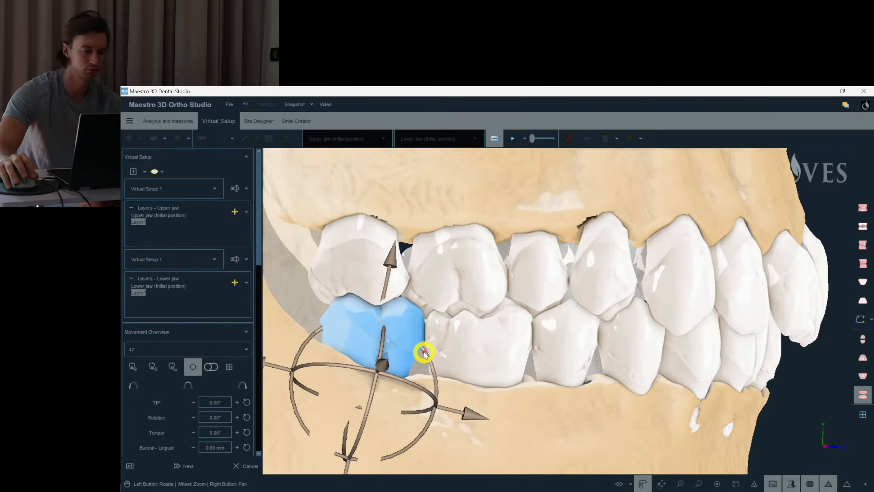
drag(429, 358, 429, 354)
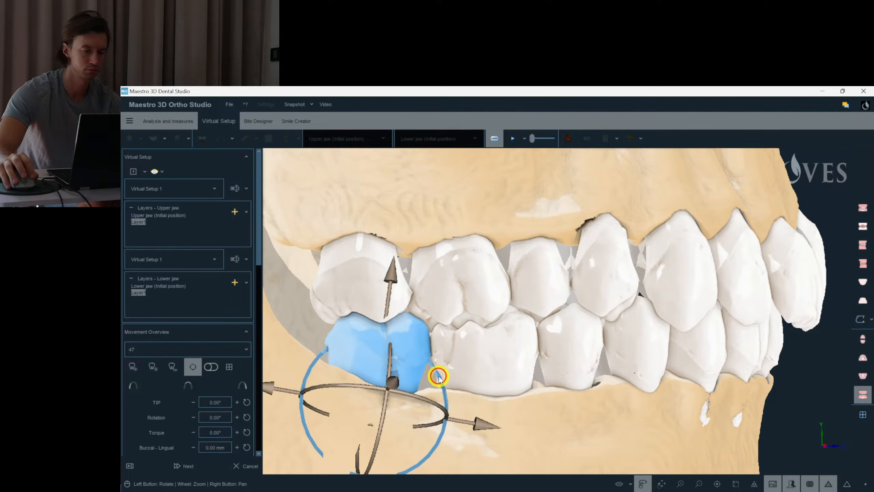
click(484, 423)
Step: Tip upper left second molar 27 to about -1.5° against the lower second molar
drag(407, 287, 625, 289)
scroll(396, 280, down, 3)
scroll(590, 326, up, 3)
click(626, 288)
drag(686, 260, 684, 260)
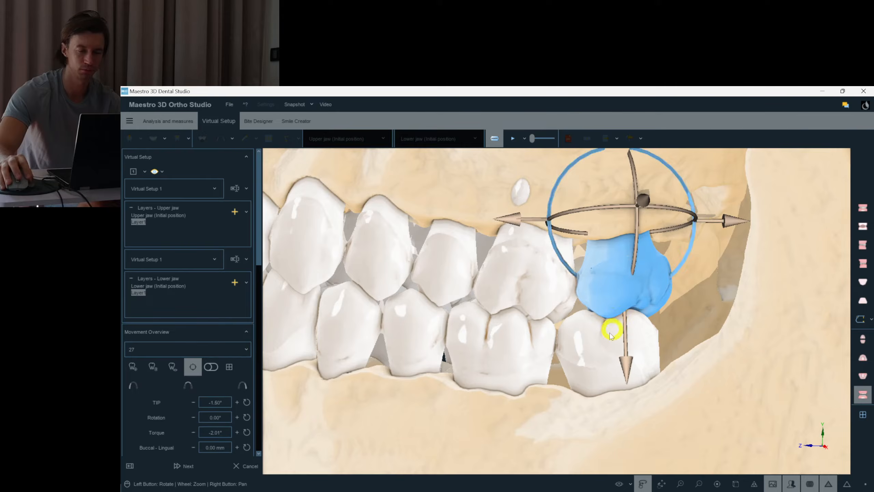
Step: Adjust the tip of lower left second molar 37 to about -0.24° and clear the selection
click(622, 322)
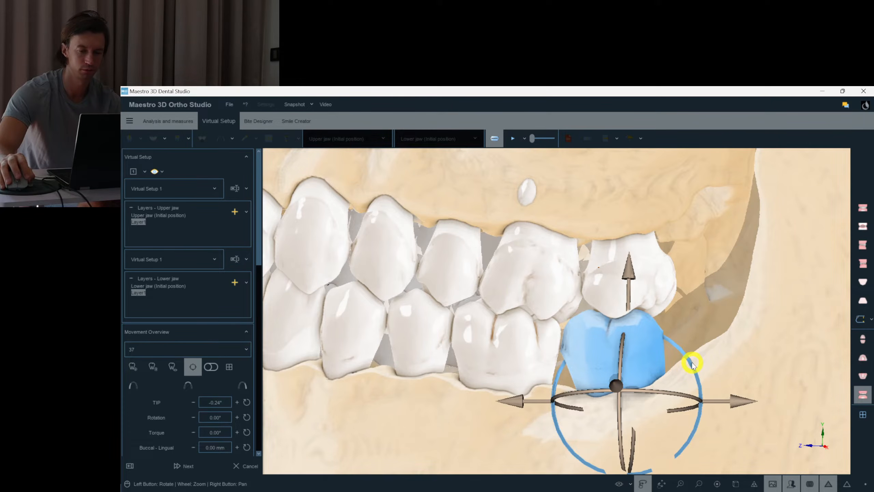
right_click(739, 405)
drag(664, 416, 665, 415)
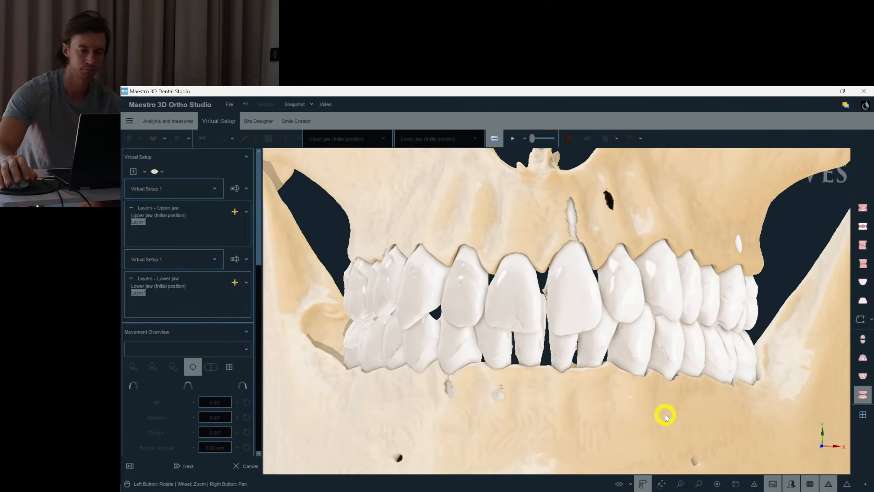
Step: Overlay the initial tooth positions, compare them with the setup in the upper and lower arches, and hide the overlay
click(862, 374)
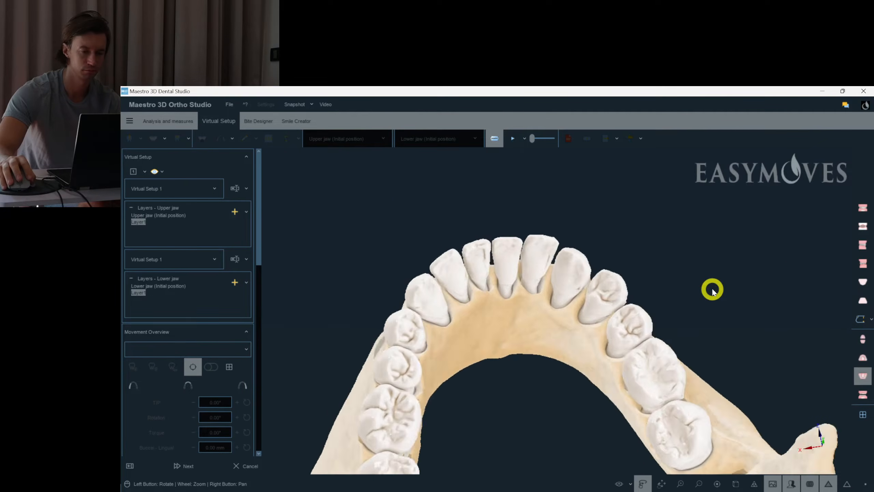
click(632, 483)
click(862, 394)
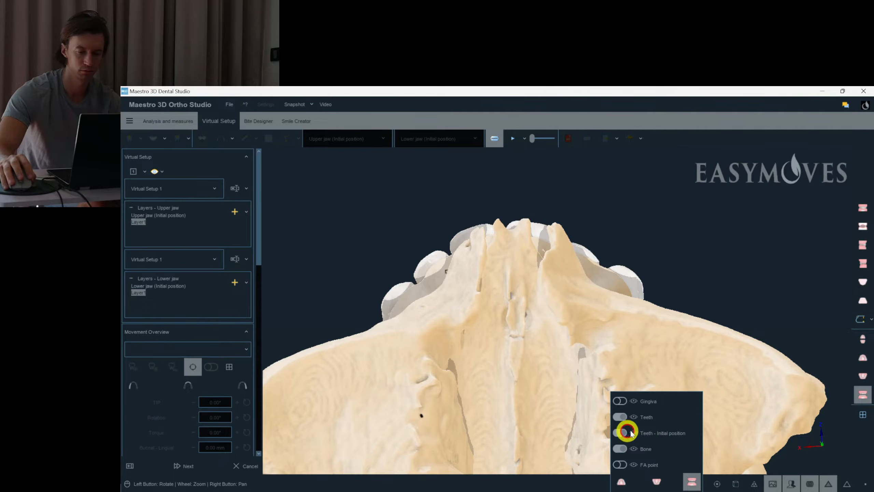
click(715, 366)
click(862, 359)
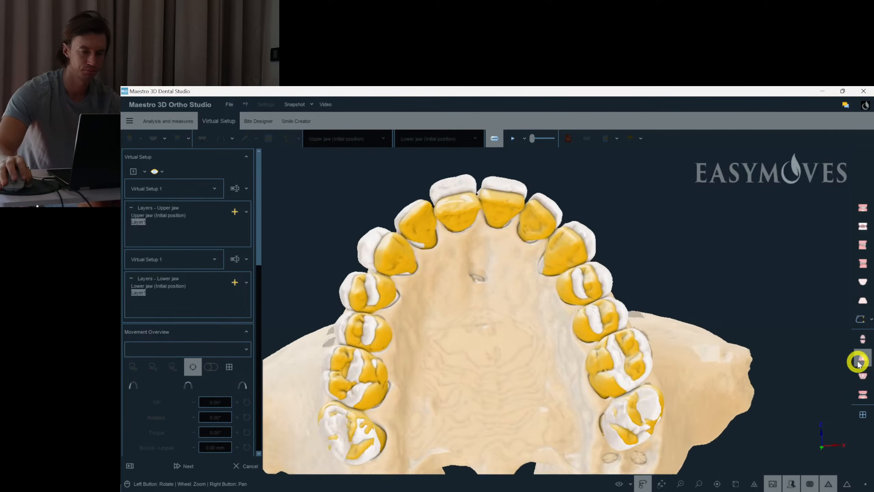
scroll(830, 393, up, 3)
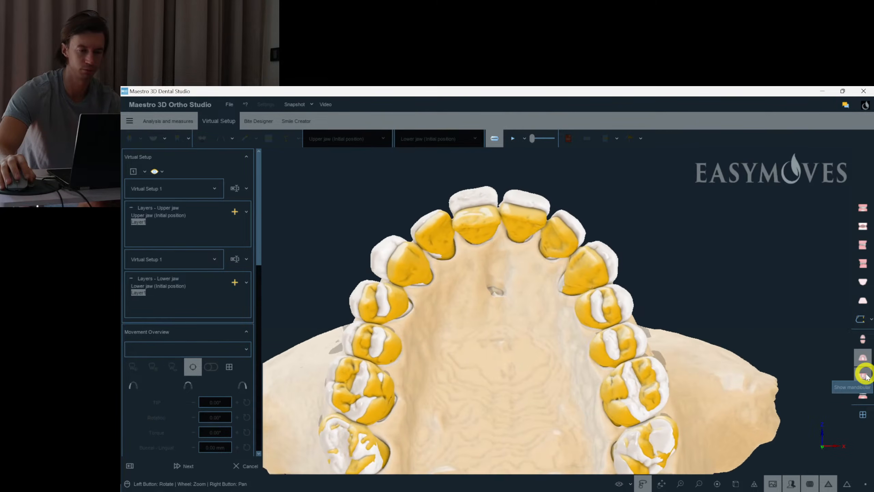
click(864, 375)
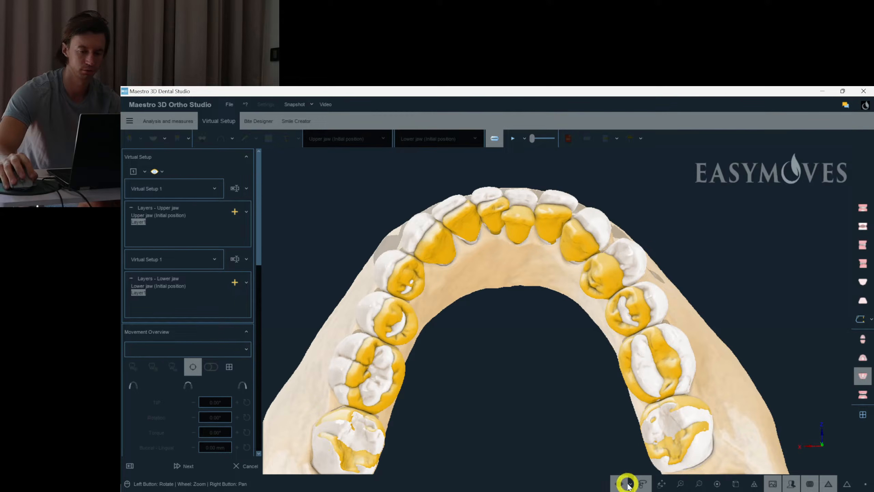
click(621, 433)
Step: Adjust the torque of lower right central incisor 41 and check the lower front teeth from the front
drag(571, 370, 535, 356)
click(535, 357)
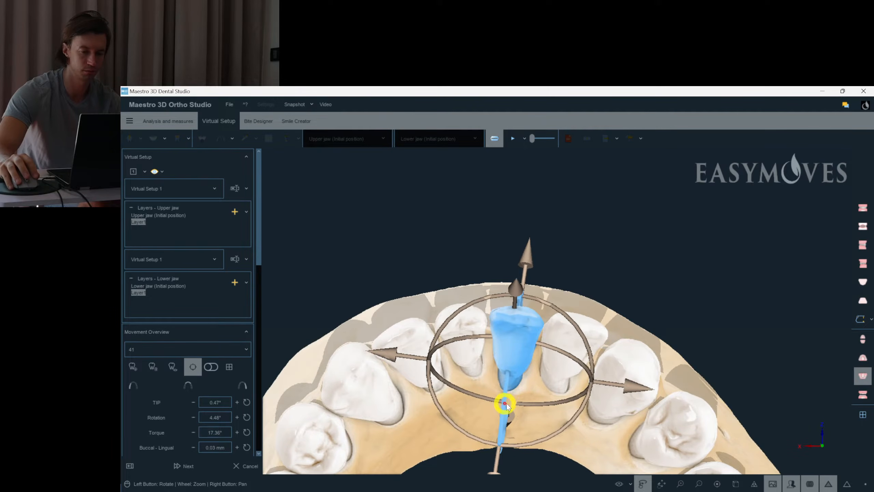
click(682, 326)
drag(610, 296, 611, 300)
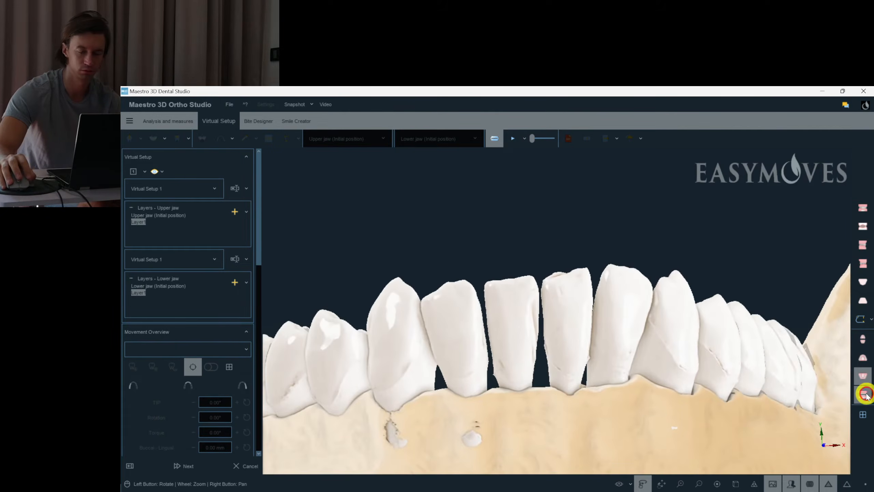
Step: Display both jaws without the initial tooth positions and rotate upper left central incisor 21 to about 4.8°
click(865, 395)
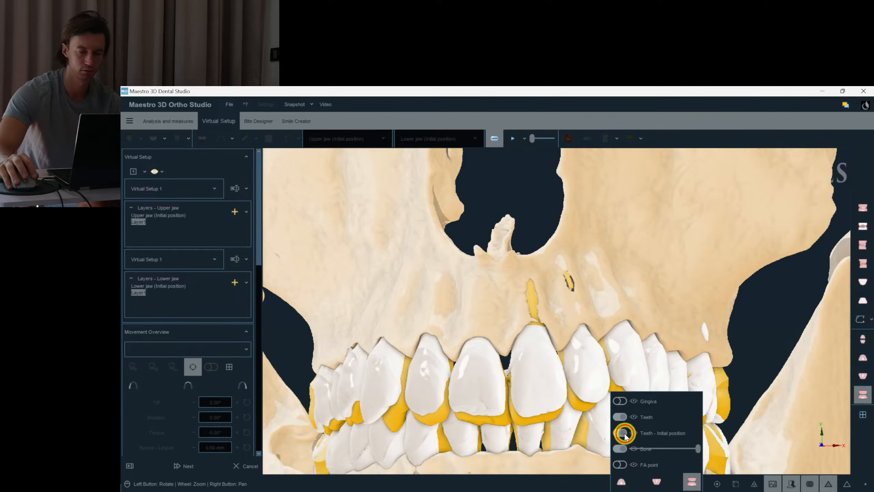
drag(644, 298, 645, 312)
scroll(645, 312, down, 4)
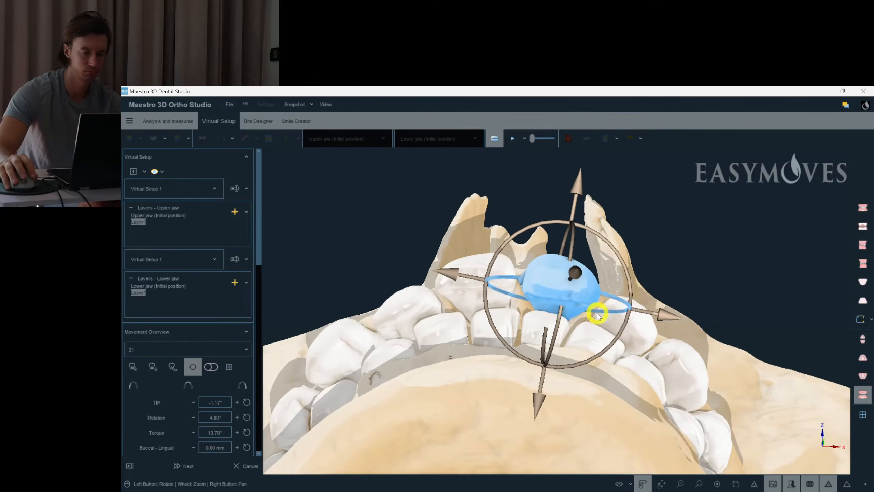
click(685, 296)
drag(683, 296, 683, 295)
Step: Adjust the torque of upper right central incisor 11 against the lower incisors and check the front teeth
scroll(440, 260, up, 4)
drag(438, 259, 433, 254)
click(433, 255)
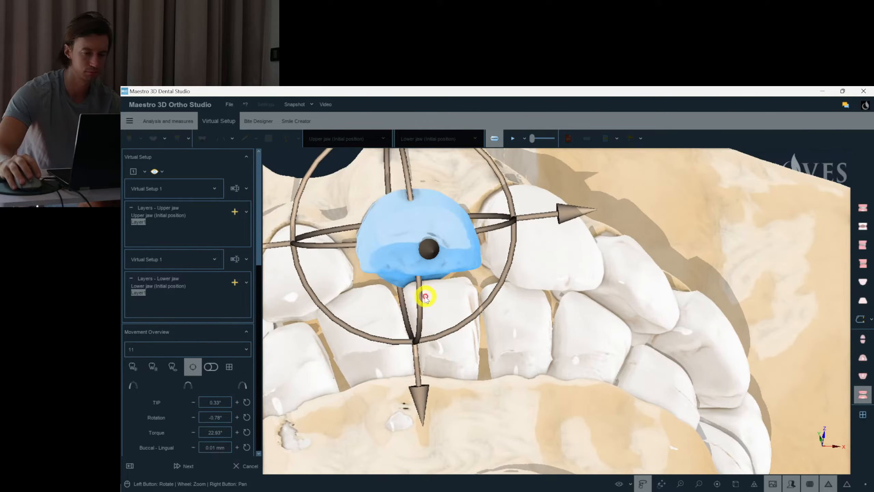
click(500, 409)
drag(500, 409, 312, 265)
scroll(313, 265, up, 3)
scroll(312, 265, down, 6)
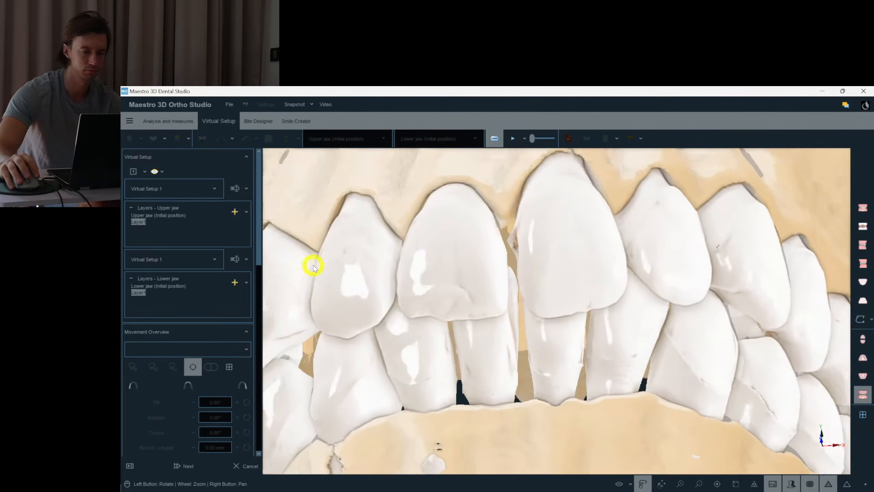
drag(555, 302, 857, 371)
Step: Isolate the upper jaw and add a new movement layer, Layer2, to both jaws
click(863, 357)
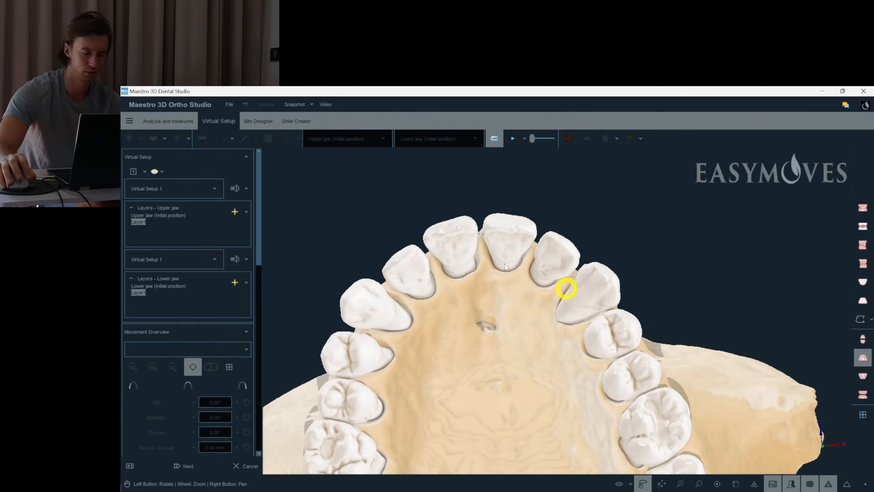
click(235, 282)
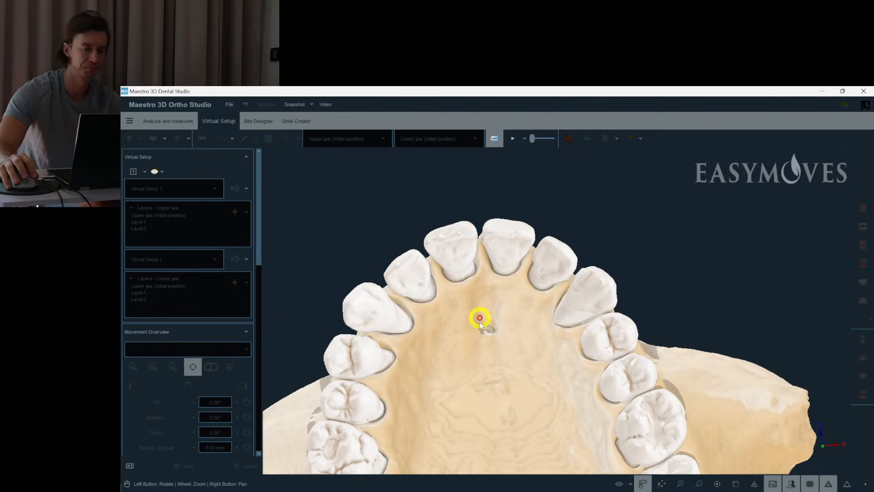
drag(491, 318, 485, 316)
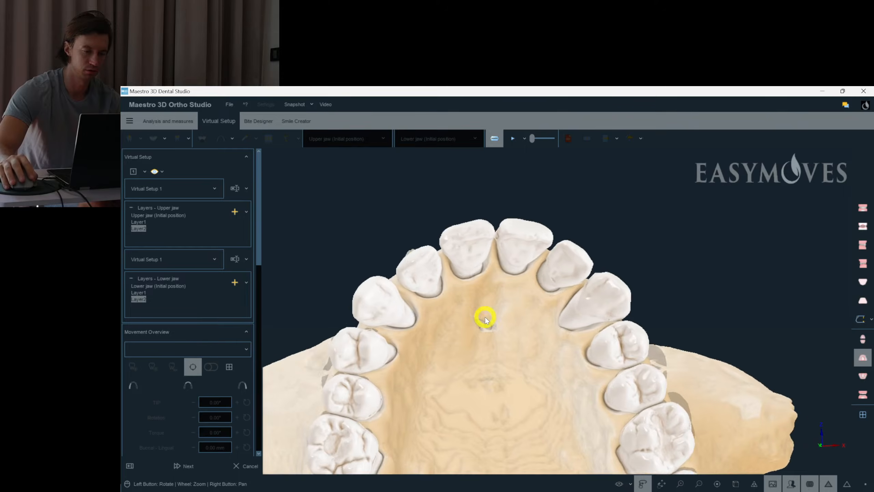
Step: Move upper right first premolar 14 about 0.36 mm lingually and check its fit against the bone and lower teeth
scroll(486, 316, up, 2)
click(351, 363)
scroll(400, 361, up, 2)
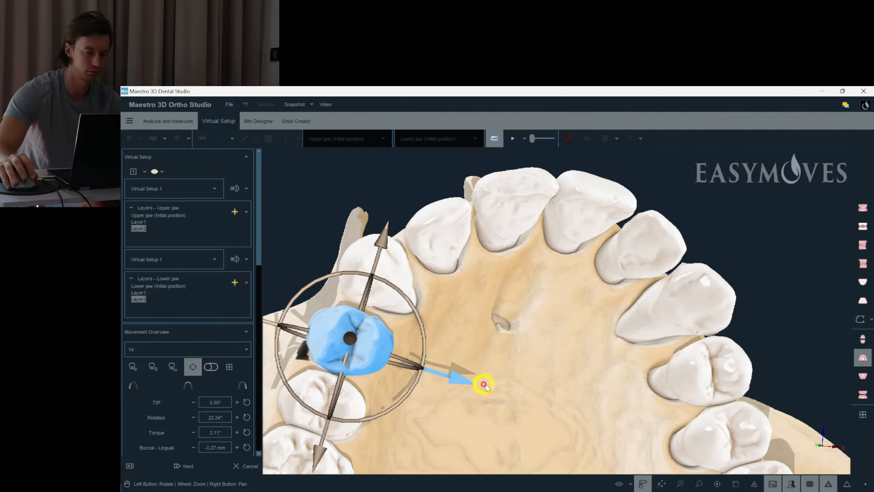
drag(470, 401, 470, 401)
click(863, 393)
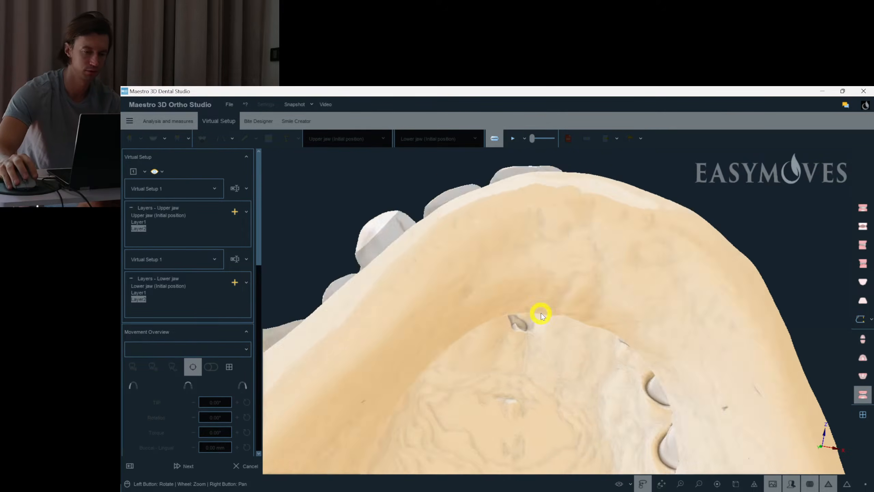
click(468, 287)
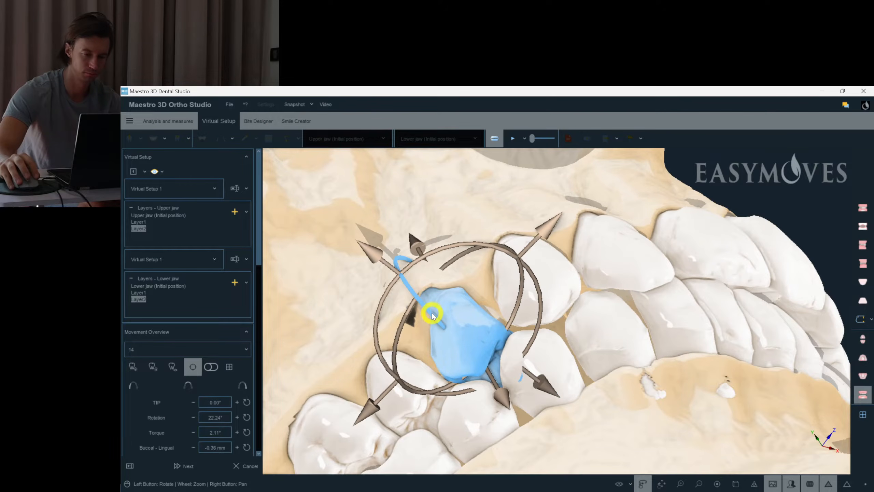
drag(647, 458, 645, 454)
scroll(645, 453, down, 2)
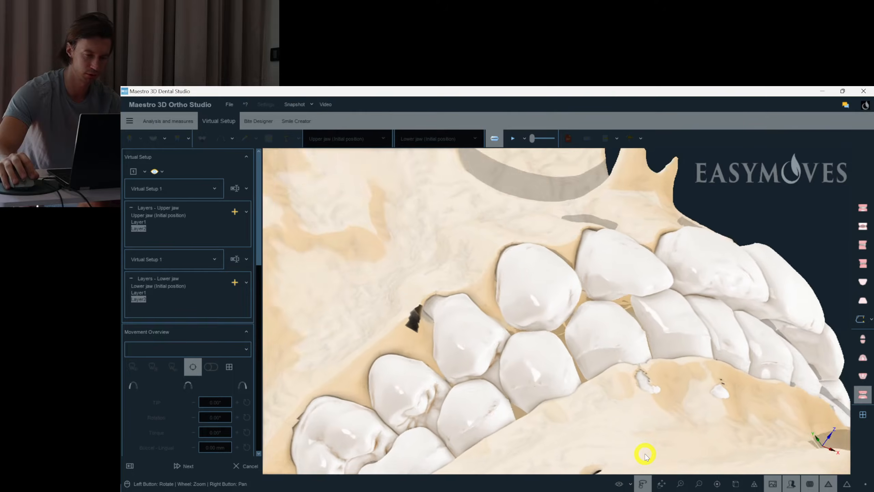
scroll(644, 454, up, 3)
click(862, 361)
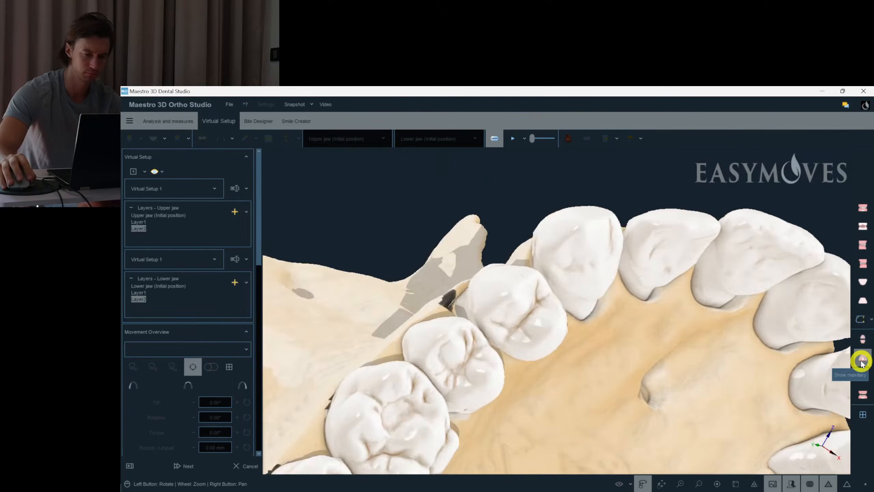
click(864, 398)
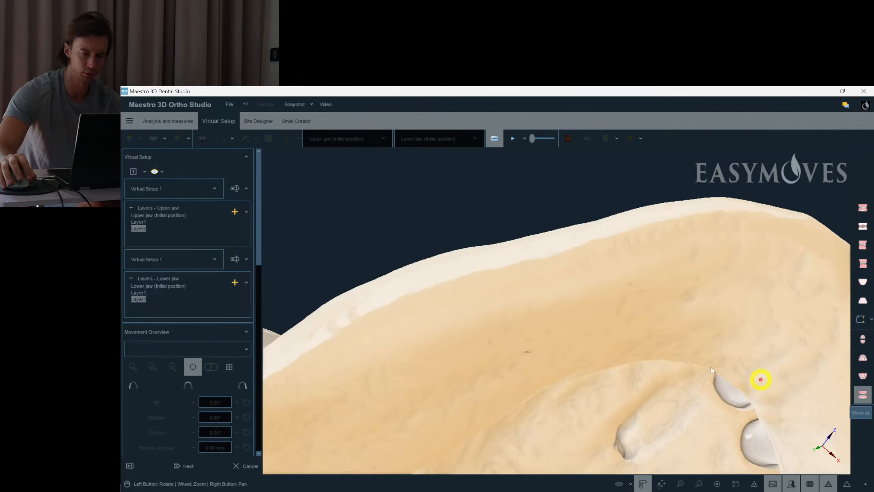
scroll(576, 335, down, 3)
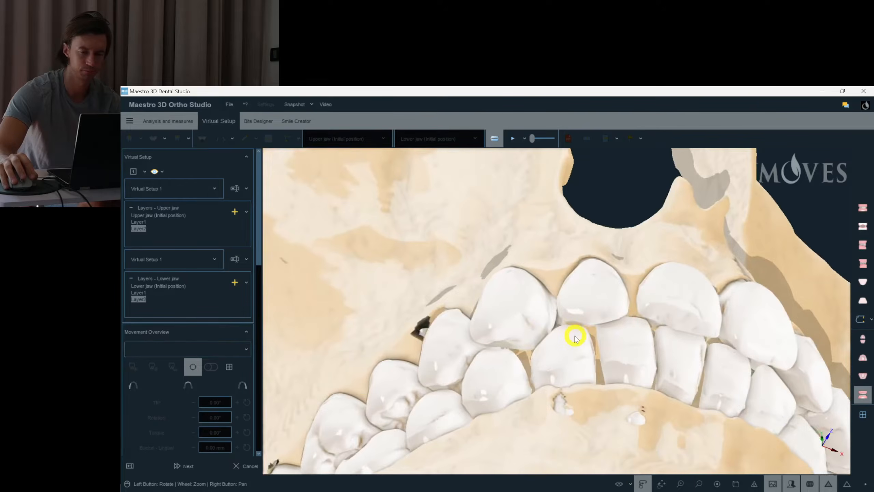
Step: Adjust the torque of upper right canine 13 to about 12.8° against the lower teeth
scroll(551, 329, up, 4)
click(528, 334)
drag(457, 238, 498, 280)
scroll(508, 270, down, 2)
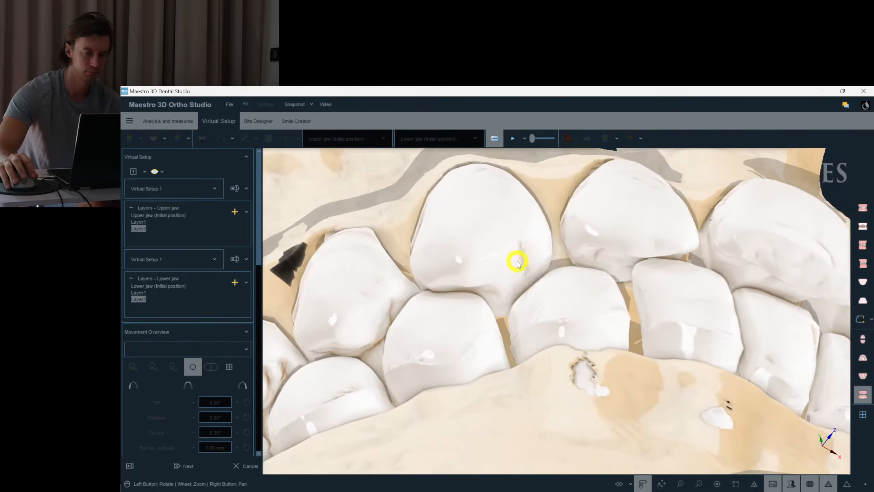
click(517, 258)
scroll(520, 267, up, 4)
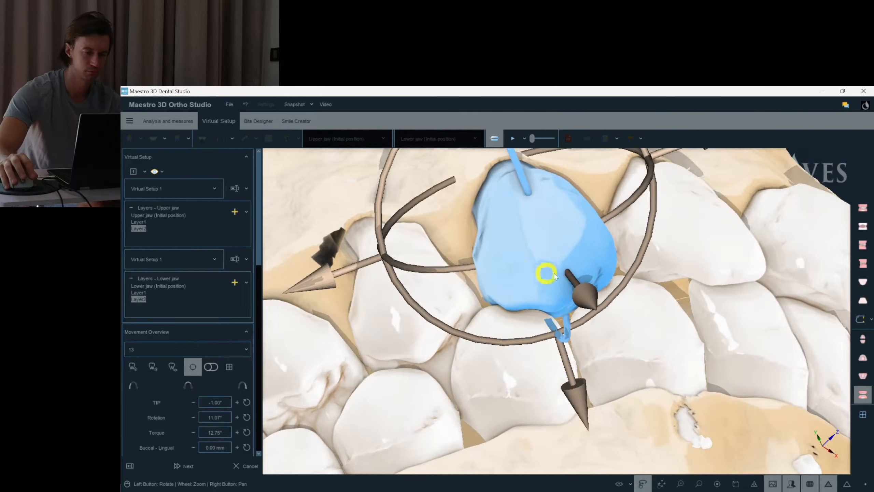
scroll(585, 265, down, 2)
Step: Isolate the upper jaw and move upper central incisors 11 and 21 lingually, with 21 at about -0.94 mm
click(636, 250)
drag(626, 256, 758, 242)
click(864, 358)
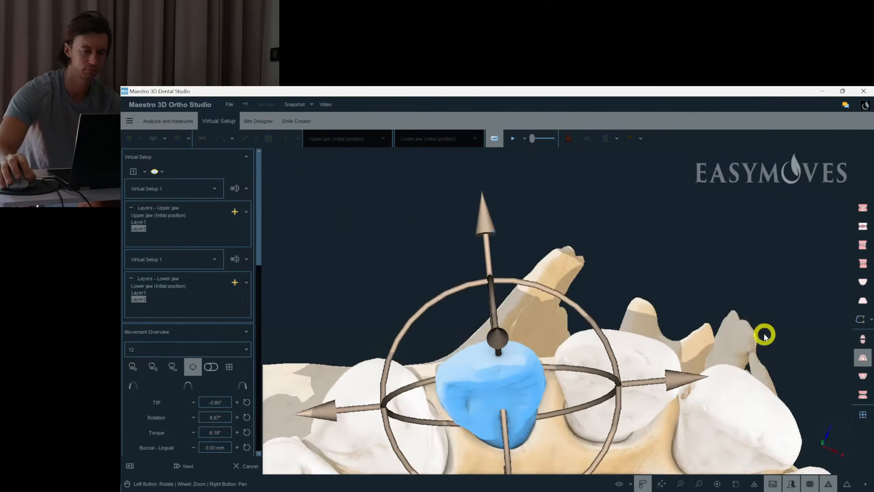
scroll(527, 418, down, 1)
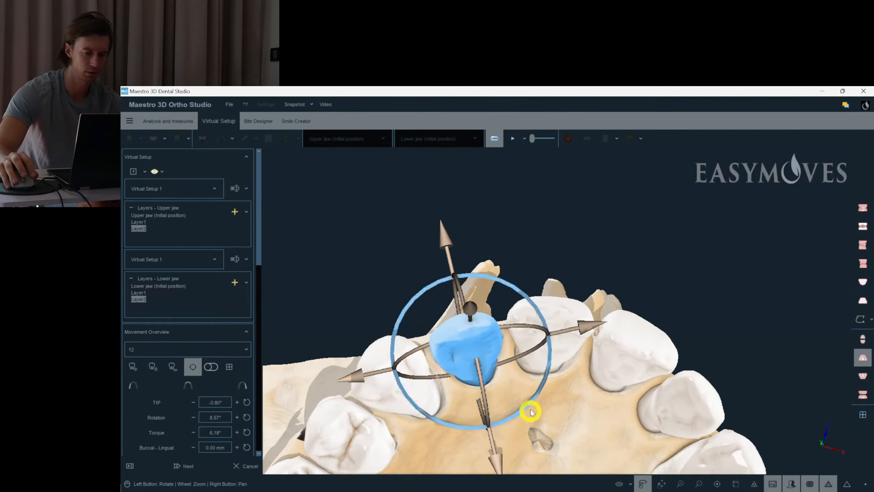
right_drag(527, 418, 504, 398)
click(507, 306)
drag(513, 327, 453, 406)
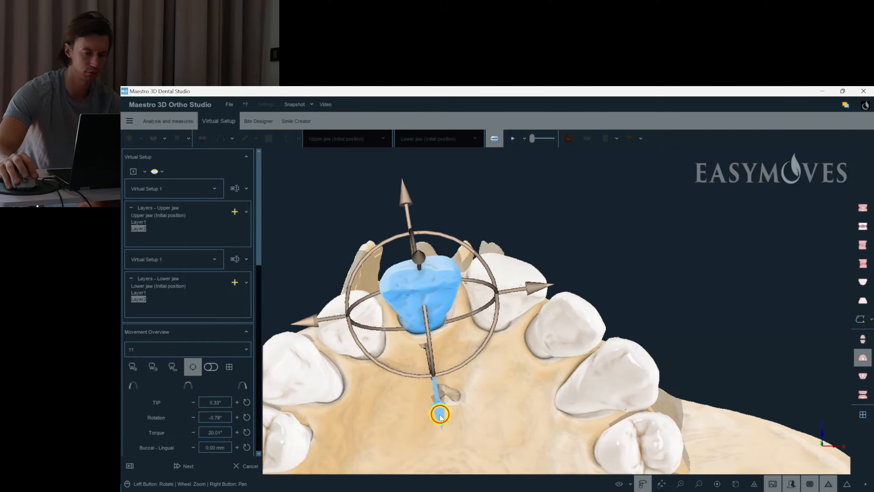
drag(504, 303, 467, 404)
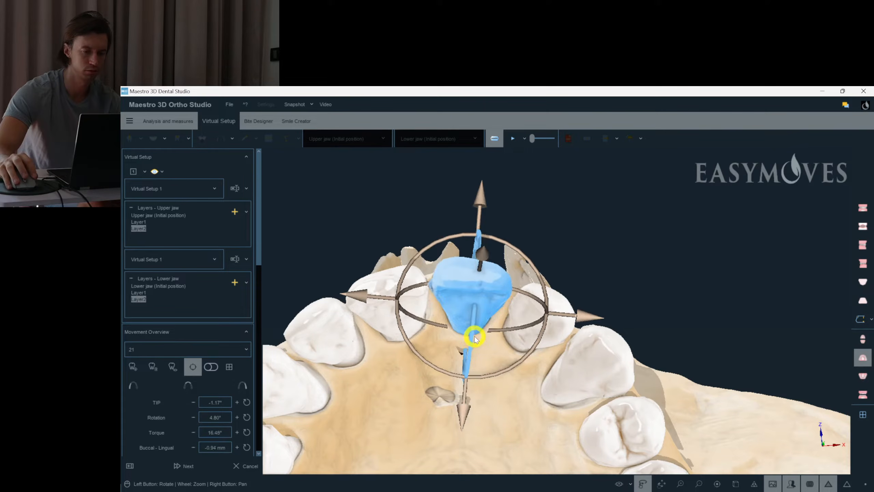
Step: Move upper left lateral incisor 22 about 1.16 mm lingually, with about -0.13° tip and 14.8° rotation
click(546, 311)
drag(523, 332, 518, 357)
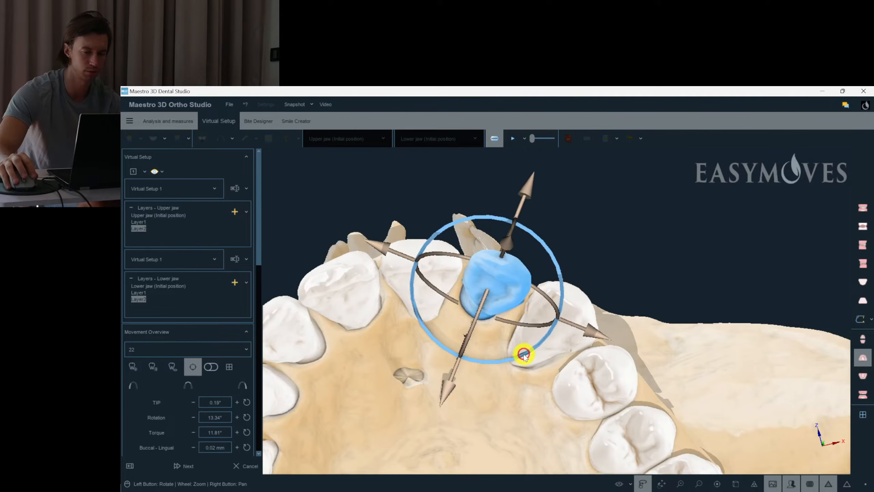
drag(462, 360, 449, 388)
click(549, 316)
drag(523, 351, 567, 298)
click(568, 298)
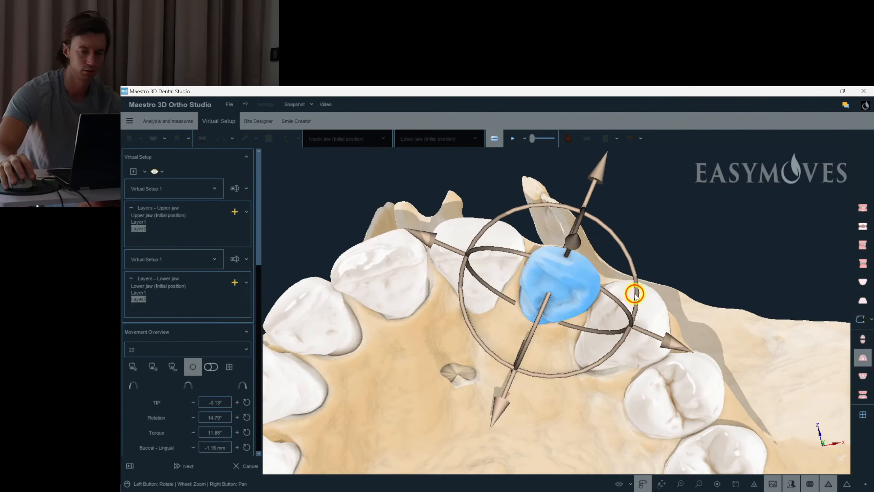
click(709, 291)
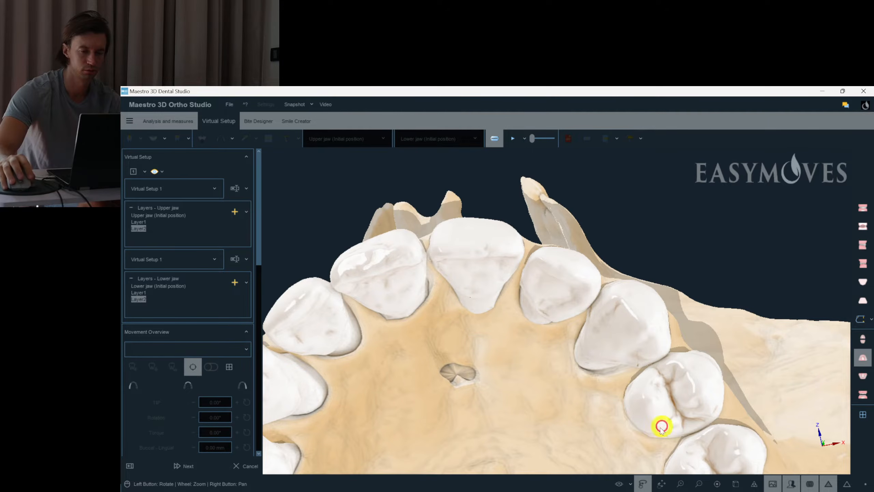
Step: Move upper incisors 21, 11 and 12 lingually to about -1.94 mm, -1.48 mm and -0.35 mm
click(595, 297)
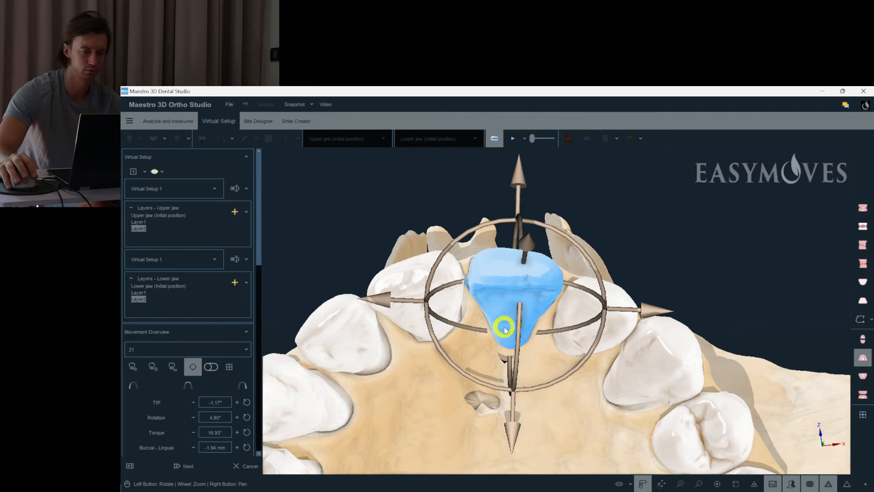
click(444, 310)
drag(474, 453, 476, 458)
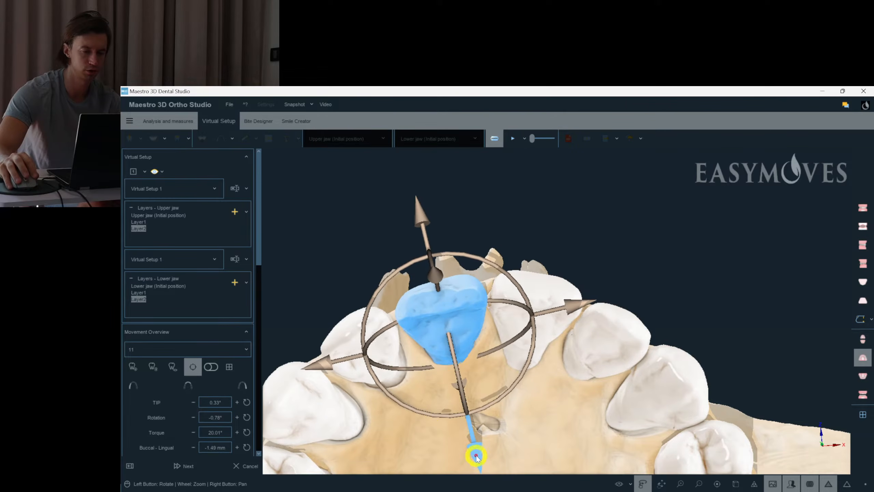
click(369, 354)
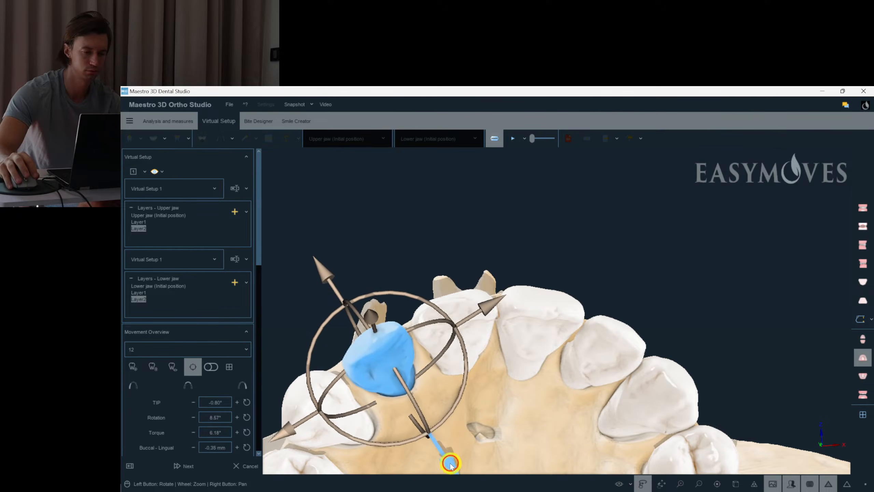
click(485, 435)
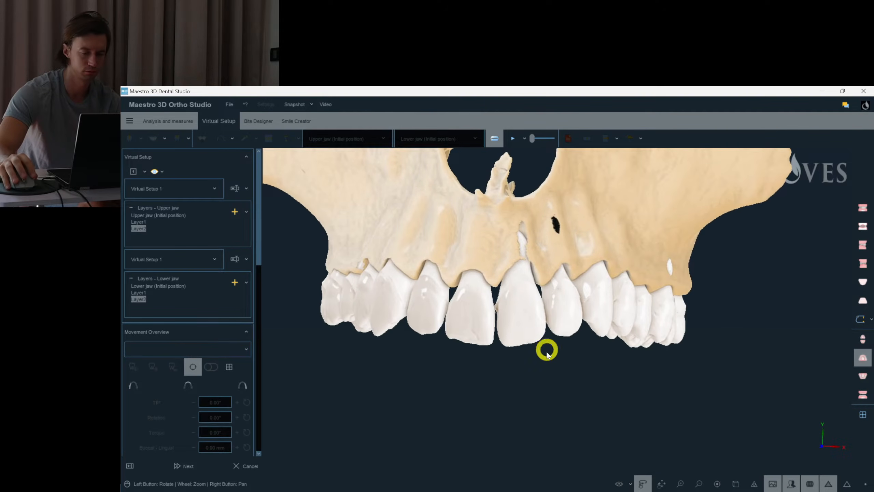
Step: Show both jaws and adjust the tip of upper central incisors 21 and 11 to about 0.08° and 0.91°
click(863, 394)
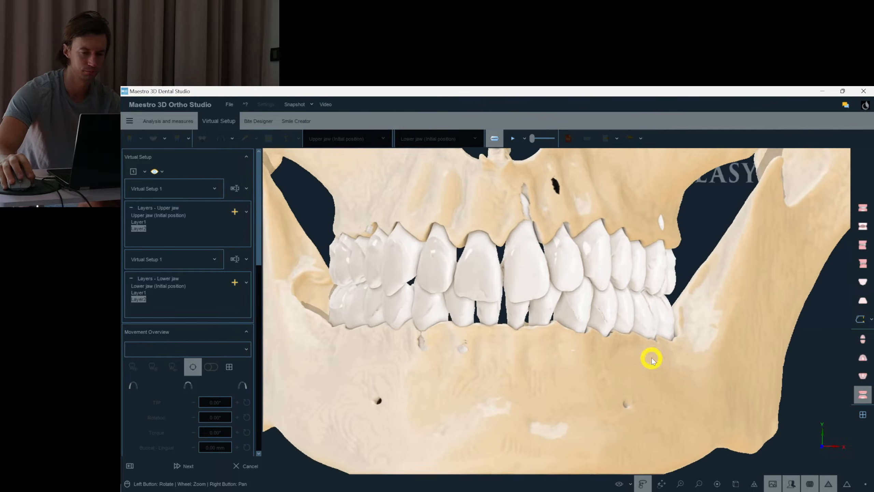
click(538, 305)
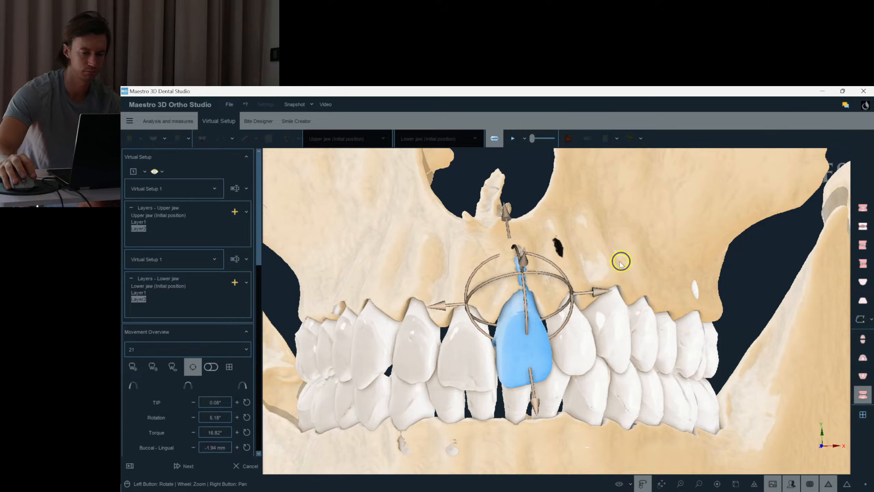
click(472, 357)
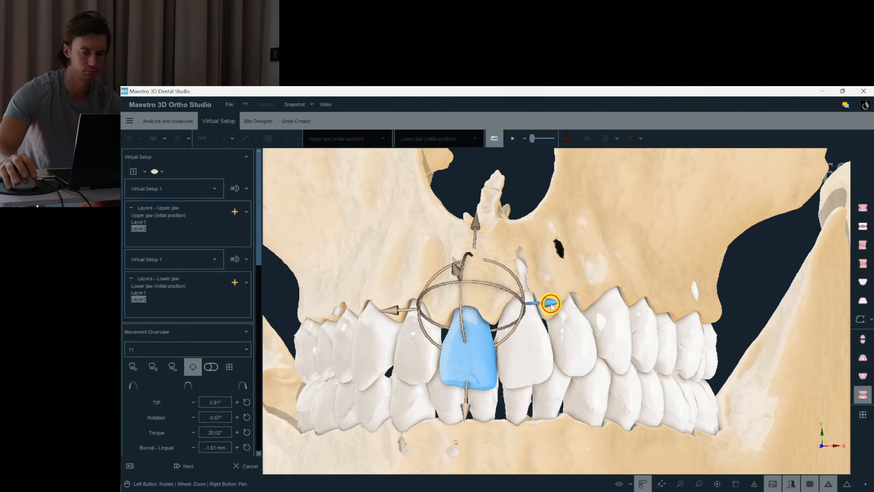
click(580, 301)
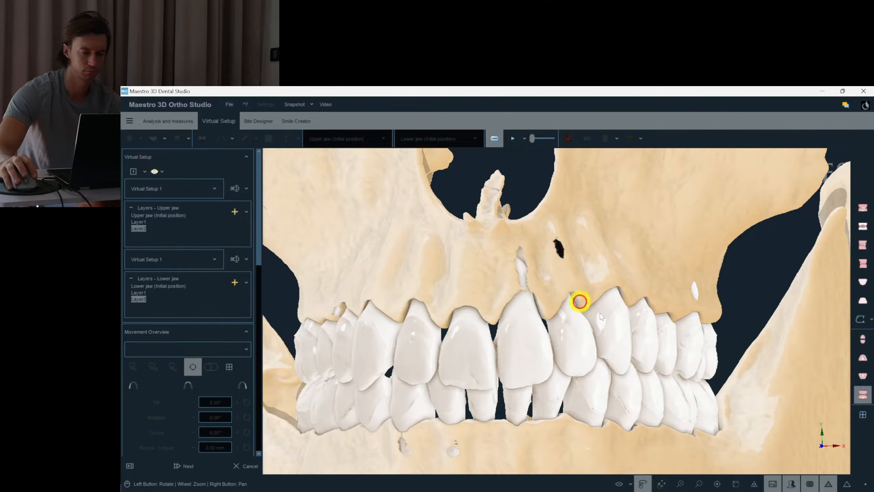
Step: Isolate the upper jaw, show its gingiva and compare the initial tooth position with Layer2
click(859, 359)
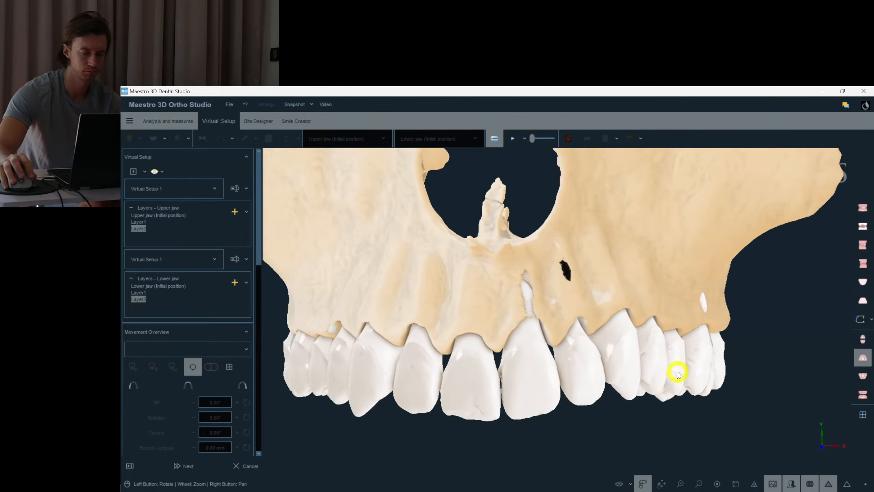
drag(678, 372, 650, 376)
drag(637, 415, 628, 414)
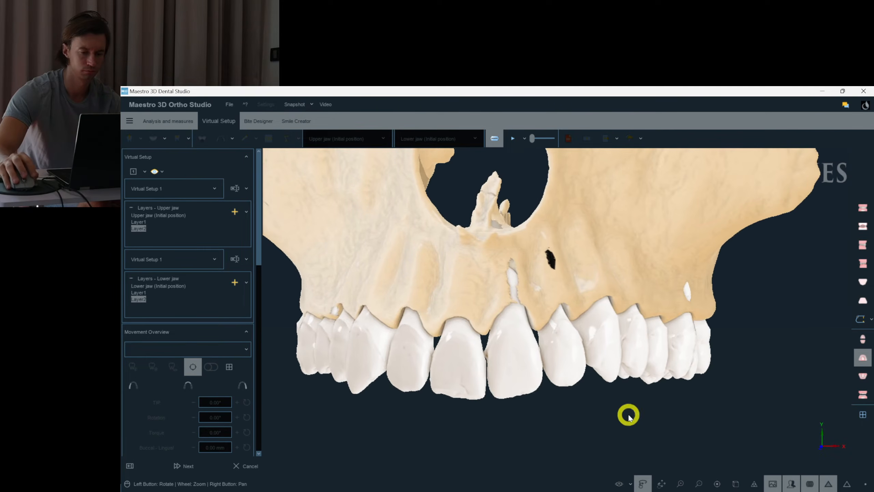
click(633, 483)
click(620, 401)
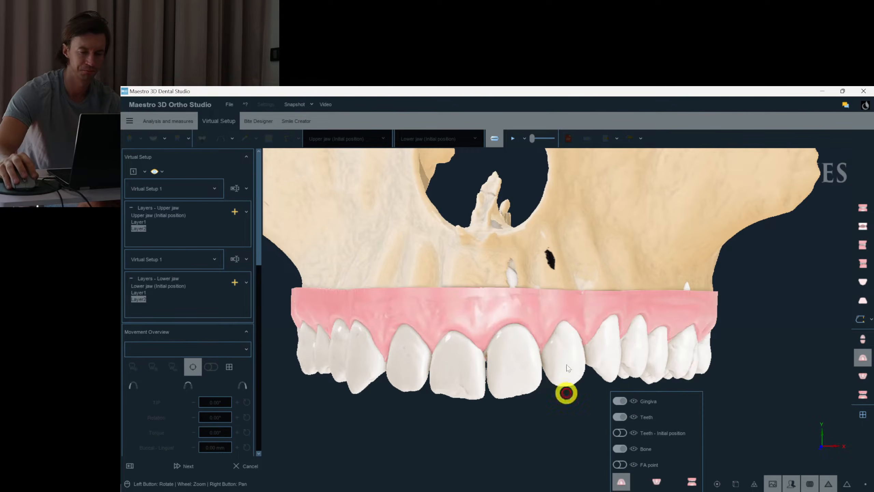
drag(566, 390, 561, 388)
click(153, 216)
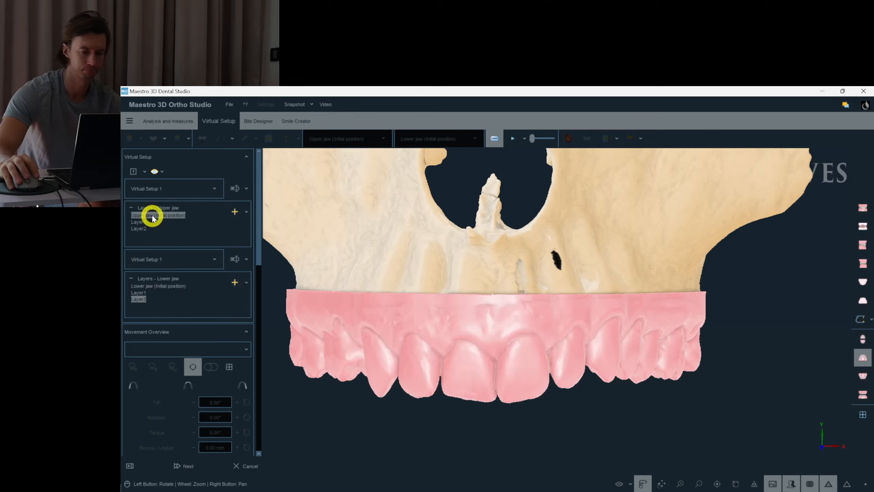
click(138, 229)
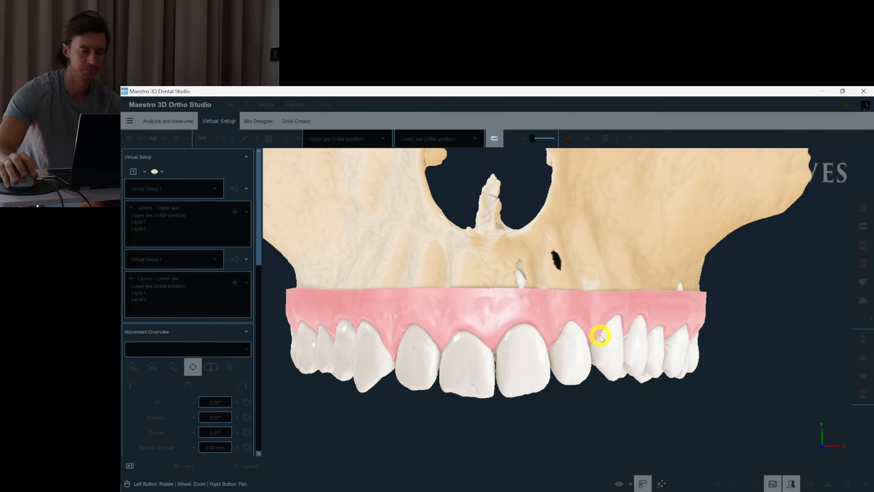
Step: Try tipping upper left central incisor 21 to about 7.93° with about 7.47° rotation, judging it against the gingiva
click(486, 366)
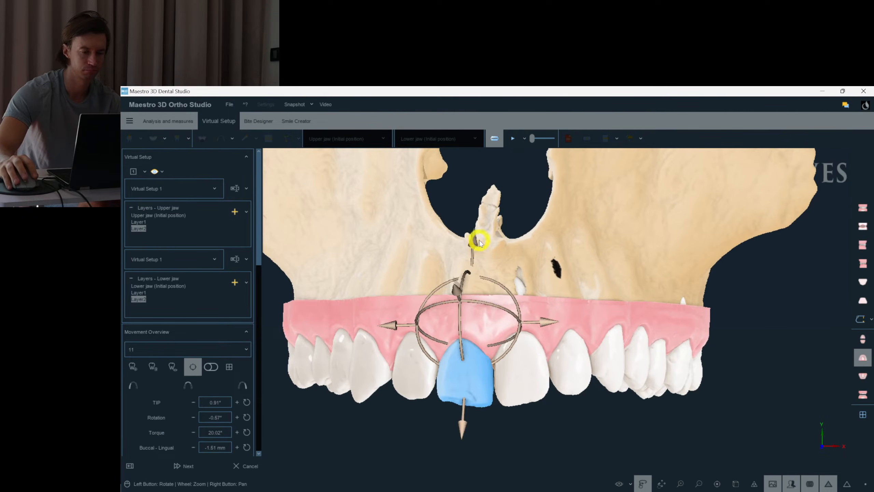
click(547, 360)
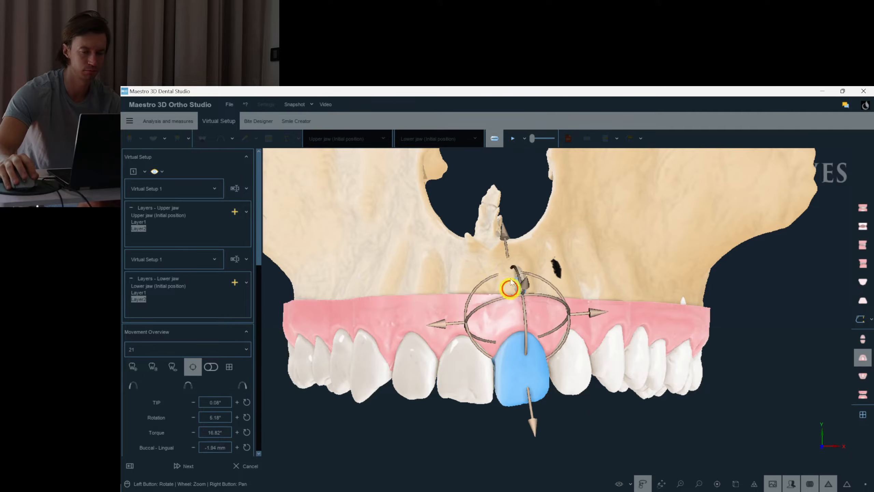
click(533, 460)
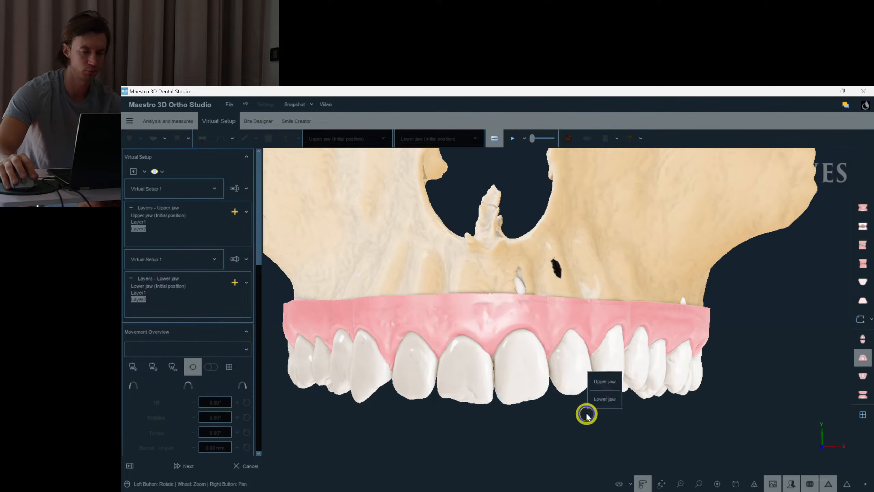
click(556, 404)
click(534, 447)
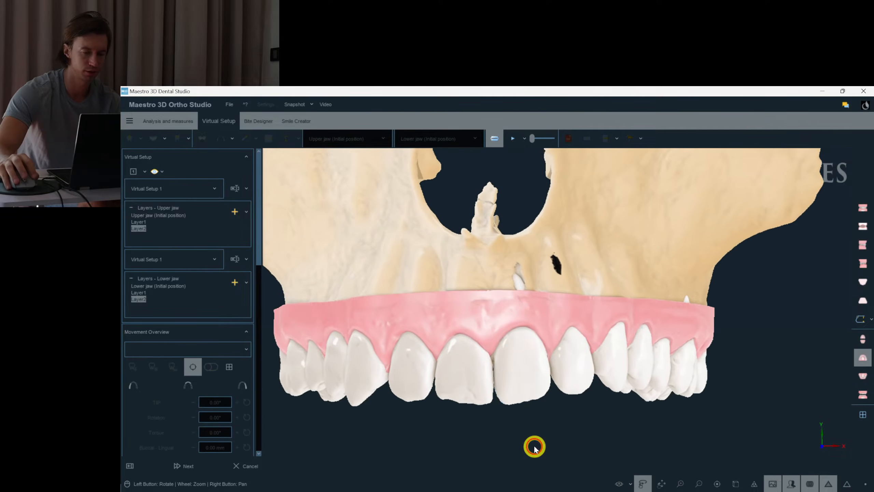
click(539, 364)
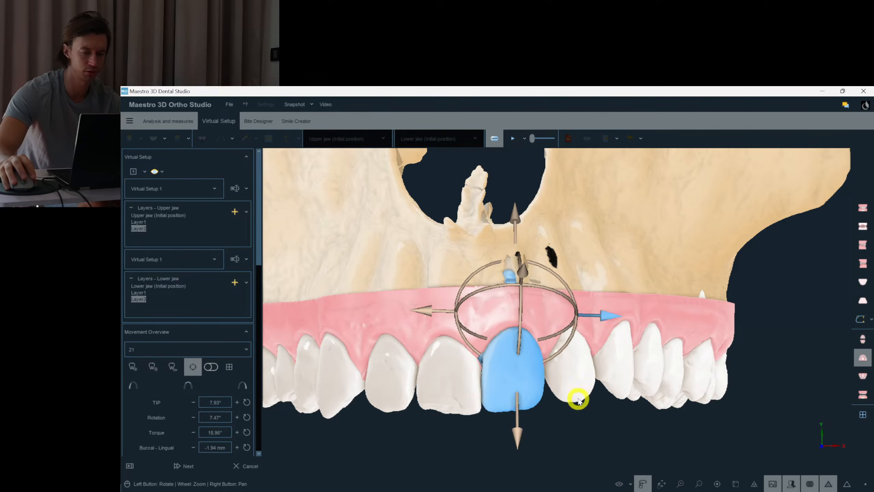
drag(579, 401, 467, 400)
Step: Try to adjust the tip of upper right central incisor 11 relative to its neighbour
click(484, 373)
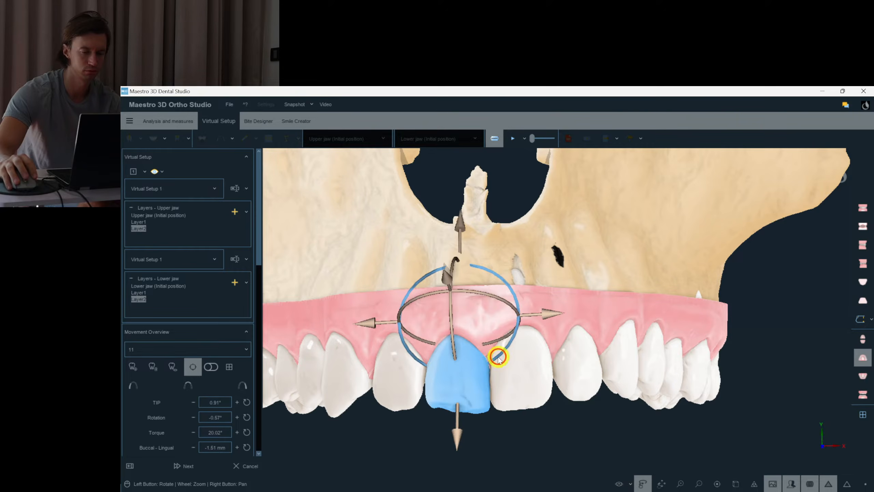
right_click(578, 319)
drag(536, 331, 559, 419)
drag(293, 355, 560, 426)
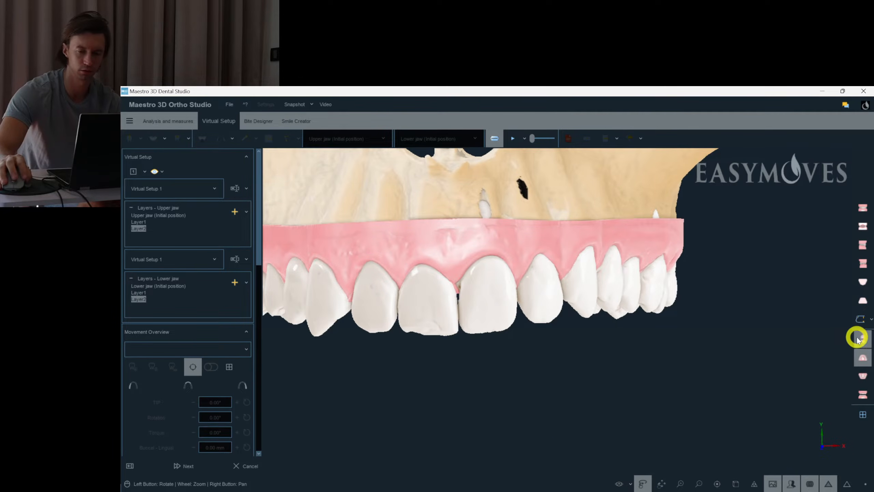
Step: Hide the gingiva to expose the upper teeth and bone, and display both jaws
click(640, 482)
click(623, 401)
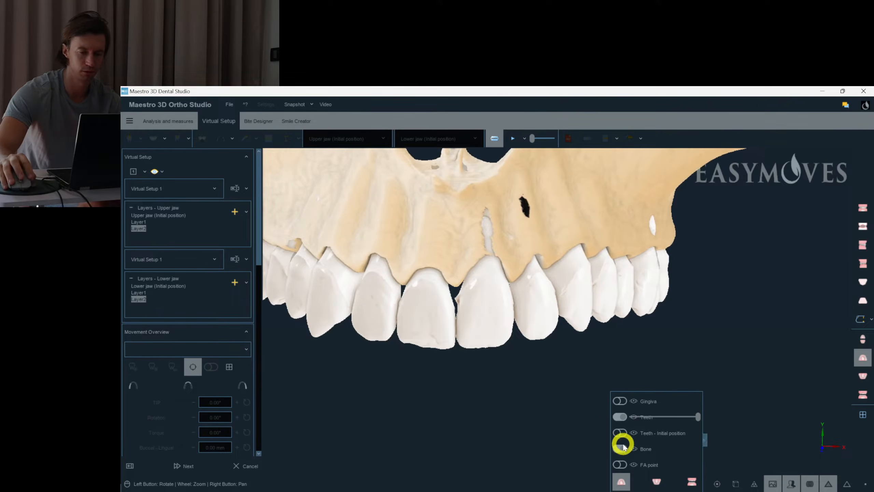
click(622, 447)
click(621, 449)
click(837, 410)
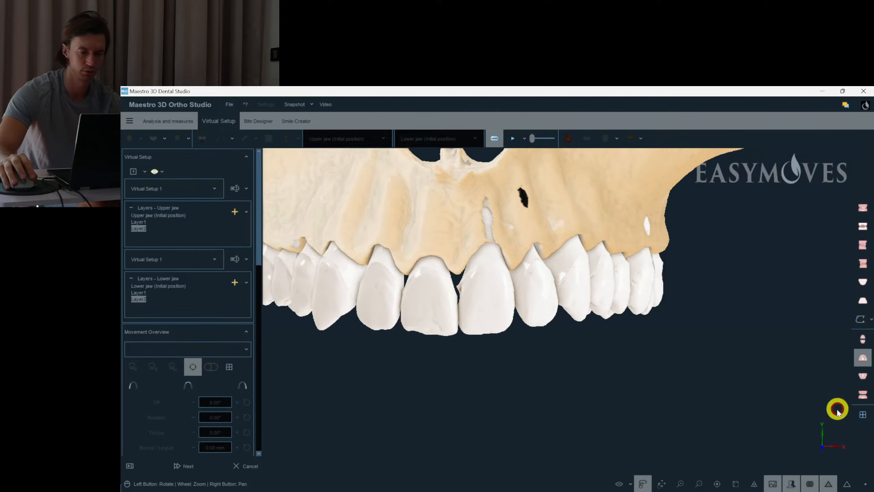
click(859, 399)
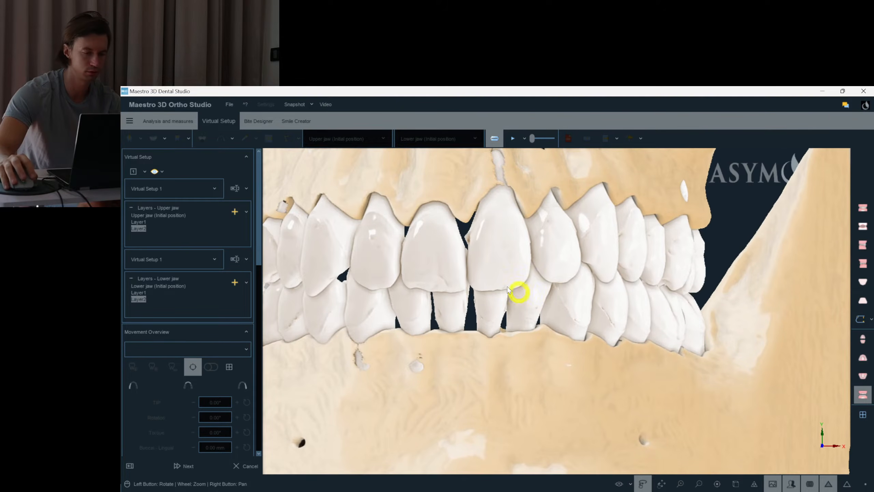
Step: Undo the trial tip changes on the upper central incisors, using redo to compare both versions
scroll(258, 234, down, 6)
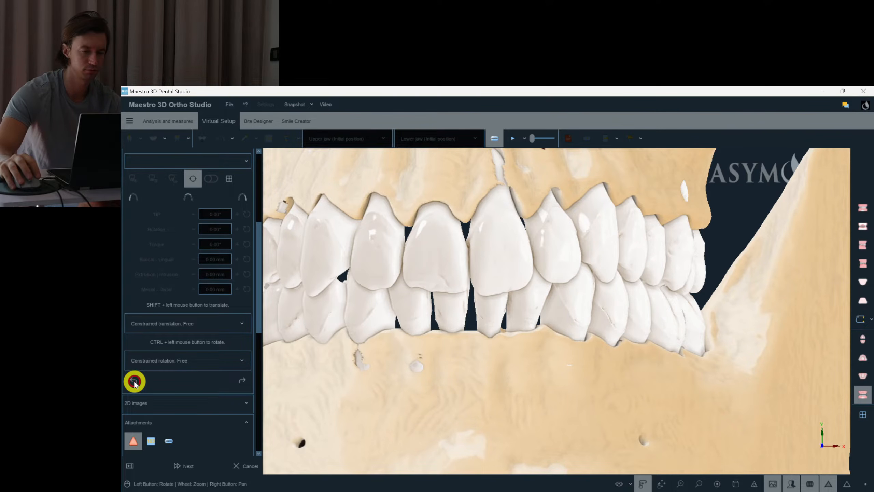
click(239, 379)
drag(536, 352, 518, 377)
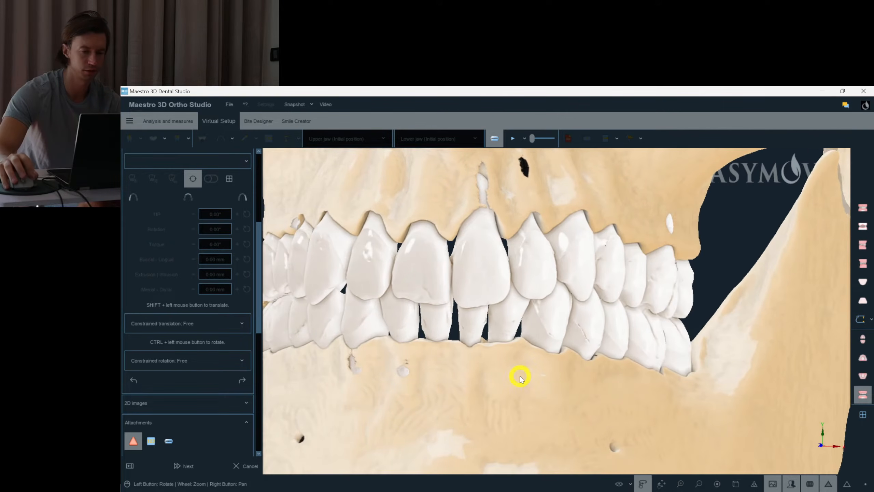
Step: Examine the isolated upper arch and the contact between upper and lower teeth with both jaws shown
click(863, 359)
drag(705, 348, 608, 344)
click(866, 398)
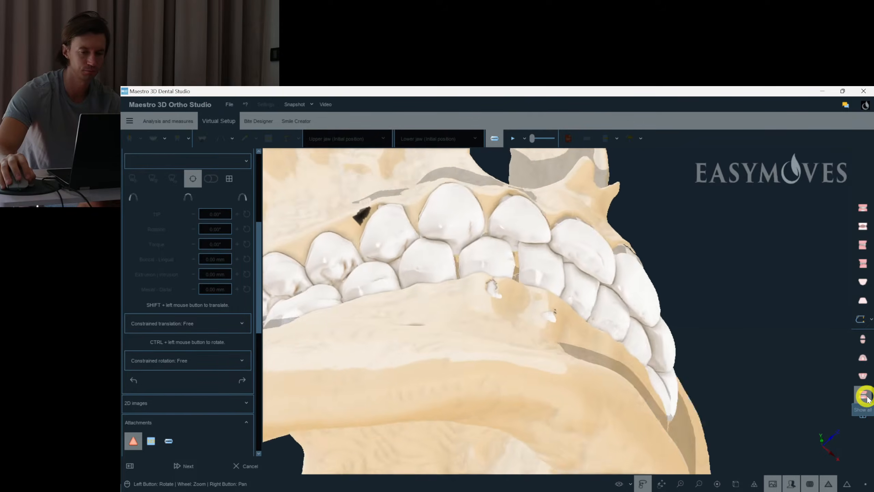
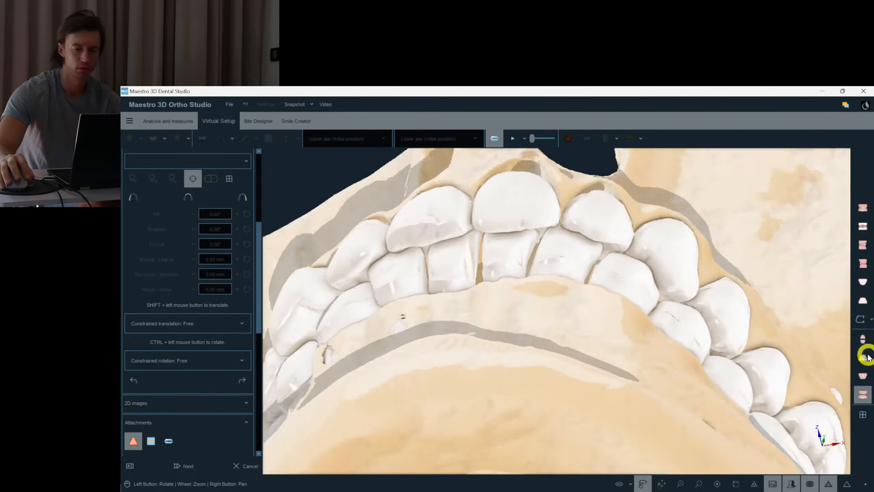
Step: Isolate the upper jaw and adjust central incisor 21 to about 13.73° torque, -0.60° tip and -1.13 mm buccal-lingual
click(865, 356)
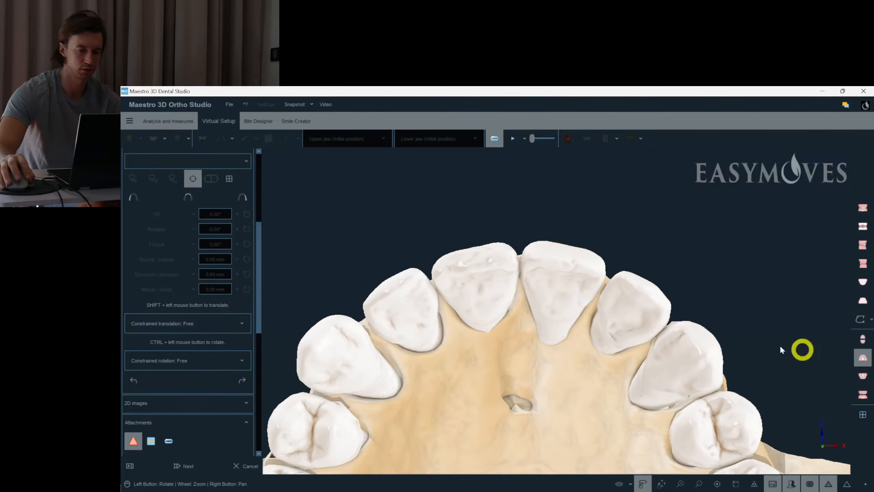
click(567, 324)
drag(567, 324, 552, 403)
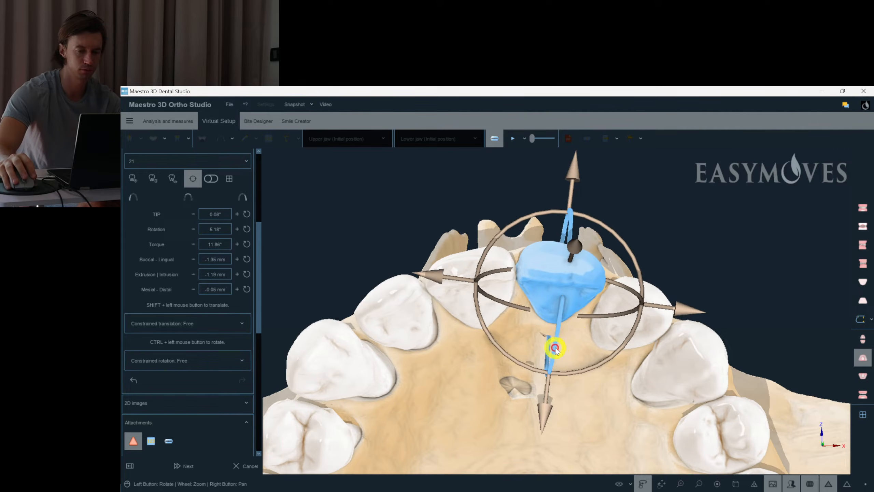
drag(578, 336, 529, 420)
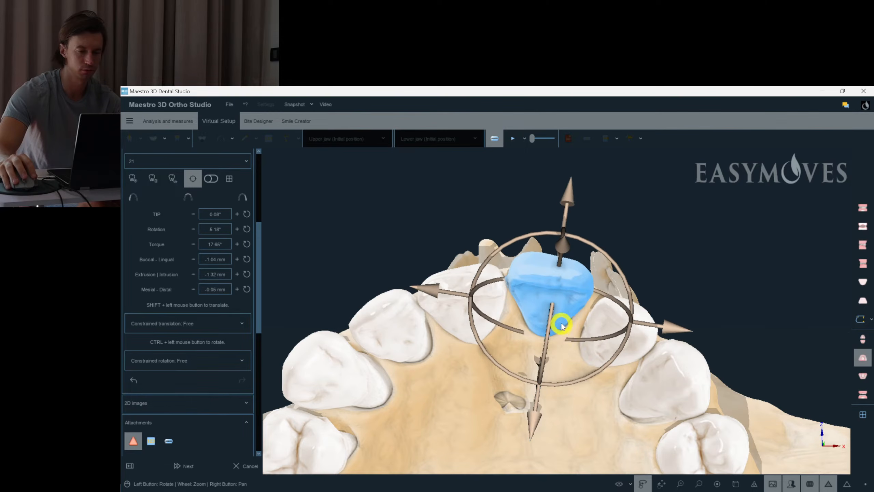
drag(550, 329, 578, 336)
drag(742, 280, 501, 207)
click(658, 354)
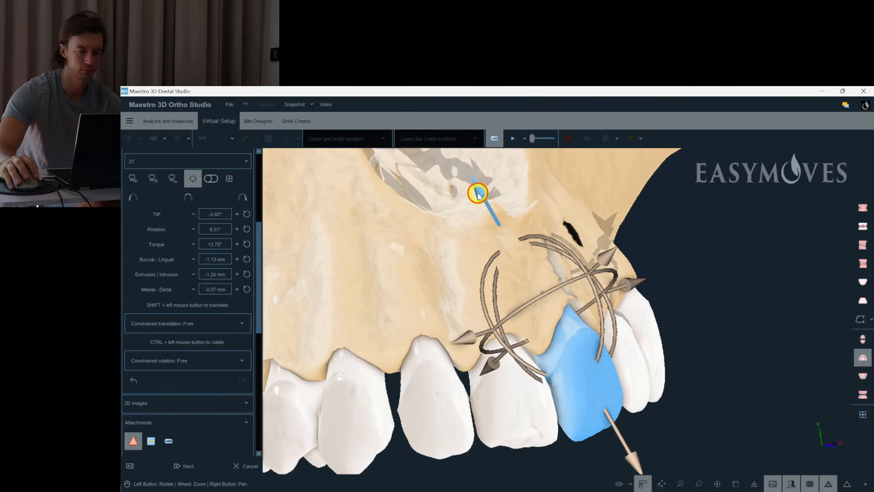
drag(573, 207, 461, 357)
Step: Move upper right lateral incisor 12 lingually to about -0.58 mm
click(406, 370)
drag(406, 371, 460, 402)
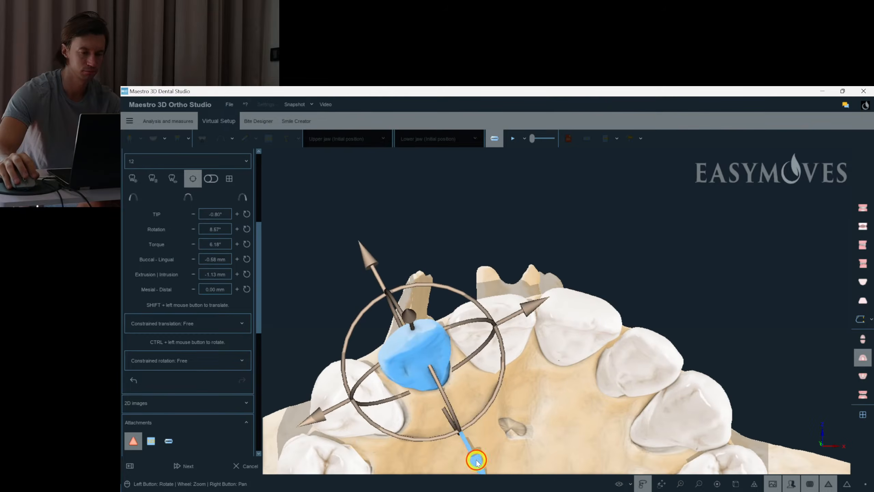
drag(476, 461, 479, 463)
Step: Rotate upper left lateral incisor 22 to about 18.84° and refine its position beside the canine
drag(521, 429, 622, 363)
click(622, 363)
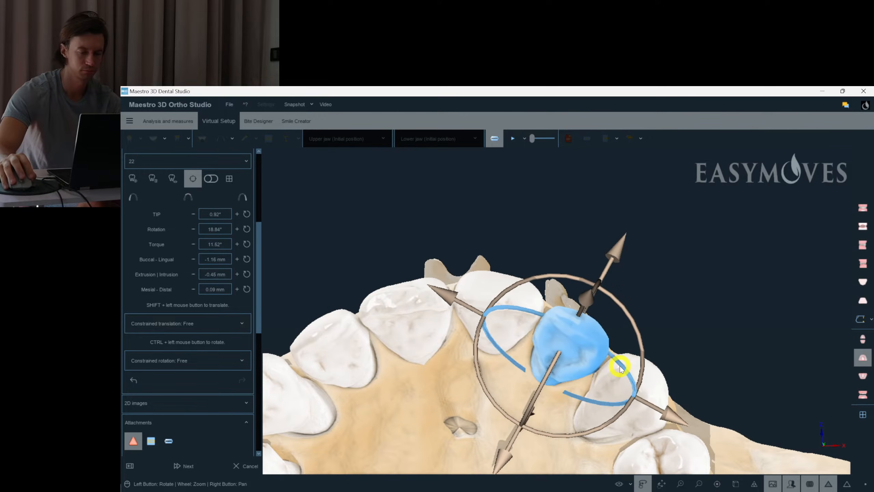
drag(500, 464, 531, 392)
drag(614, 265, 621, 245)
drag(647, 288, 479, 314)
Step: Adjust upper right central incisor 11 to about 19.18° torque and -1.40 mm buccal-lingual
click(434, 322)
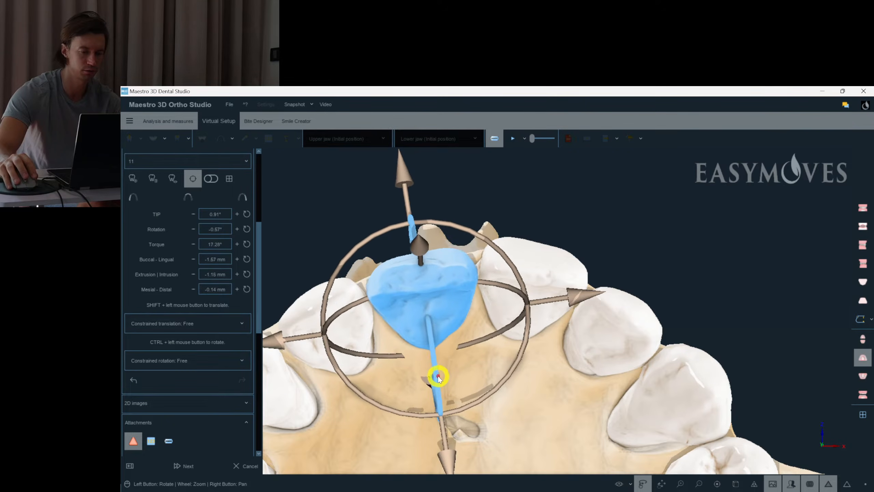
drag(440, 370, 452, 433)
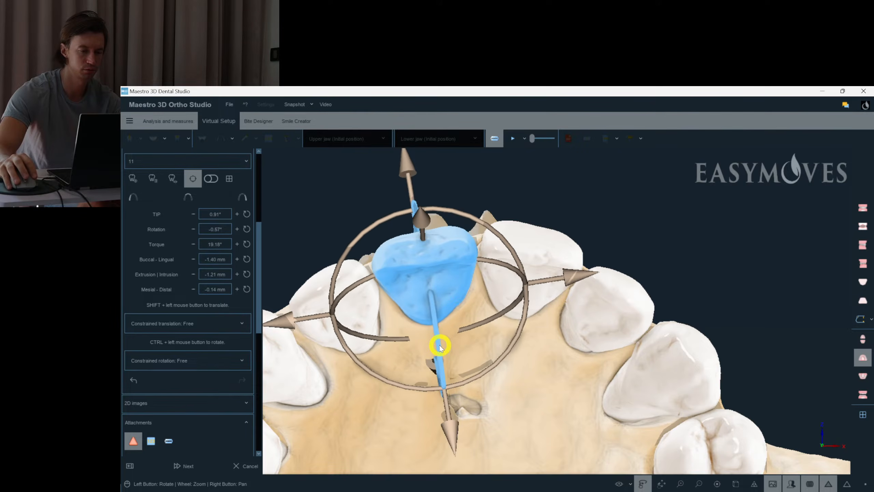
Step: Reduce the torque of upper left central incisor 21 and refine the position of upper right lateral incisor 12
click(524, 301)
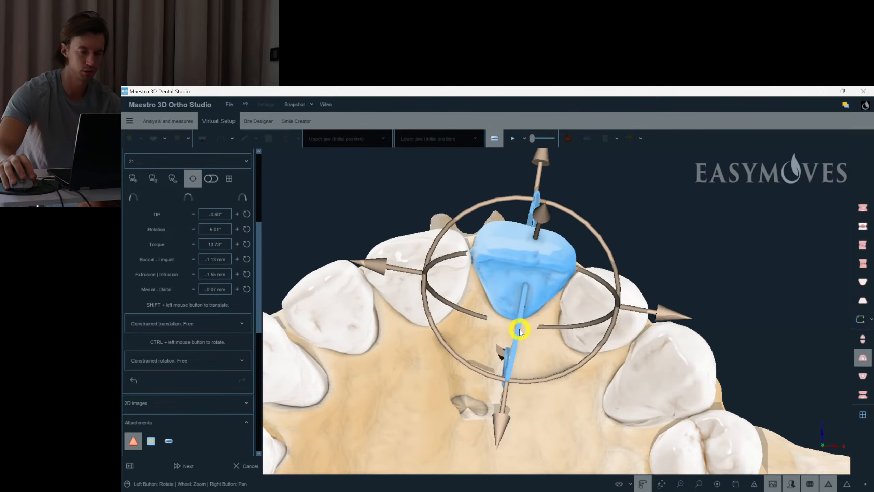
drag(521, 332, 520, 335)
drag(685, 277, 536, 273)
click(327, 317)
drag(385, 331, 418, 364)
drag(593, 361, 366, 315)
Step: Reduce the torque of upper right canine 13 and check its alignment with the neighbouring first premolar
click(367, 315)
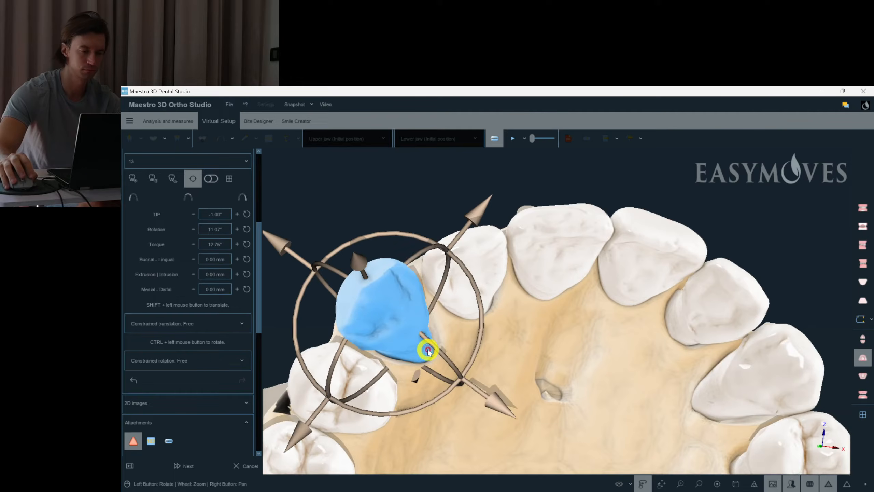
drag(438, 351, 443, 353)
drag(597, 372, 466, 339)
click(414, 306)
click(534, 366)
drag(378, 378, 390, 378)
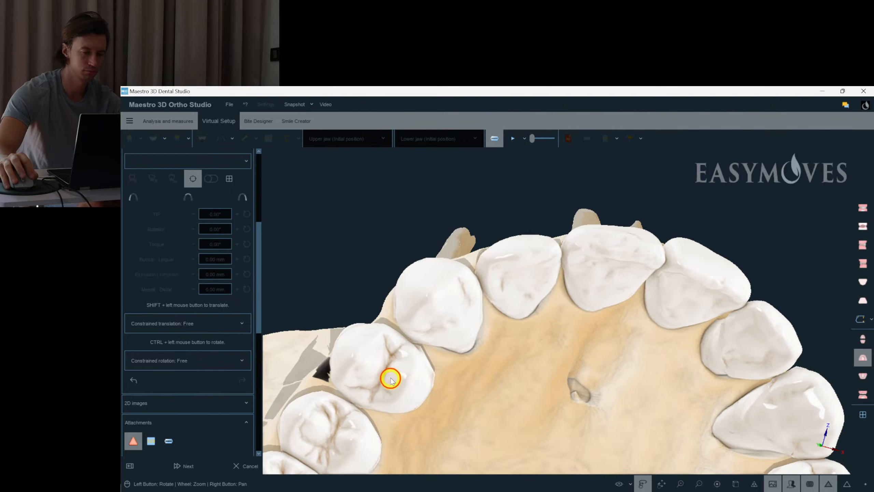
click(426, 370)
Step: Reduce upper right lateral incisor 12's torque to about 2.48° and bring it to -1.00 mm buccal-lingual
drag(475, 375, 459, 341)
drag(552, 347, 486, 342)
click(509, 286)
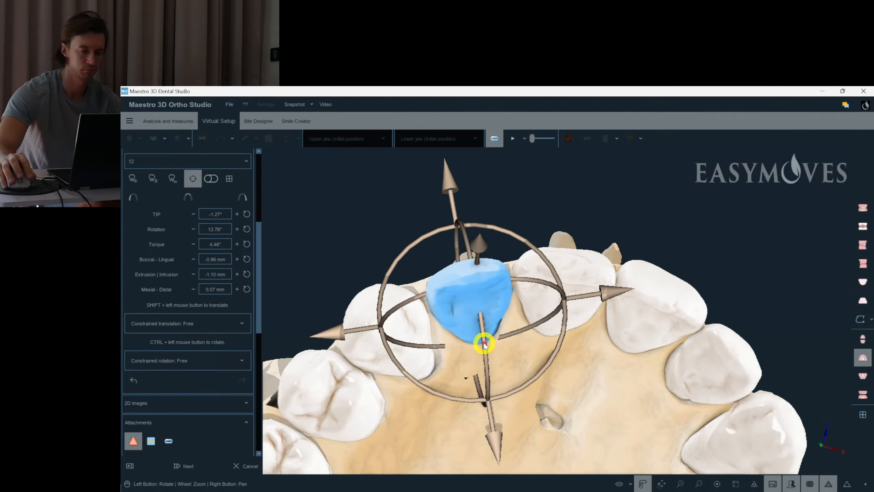
drag(557, 350, 549, 332)
Step: Reduce upper right central incisor 11's torque to about 16.3° and move it to about -1.46 mm buccal-lingual
click(530, 286)
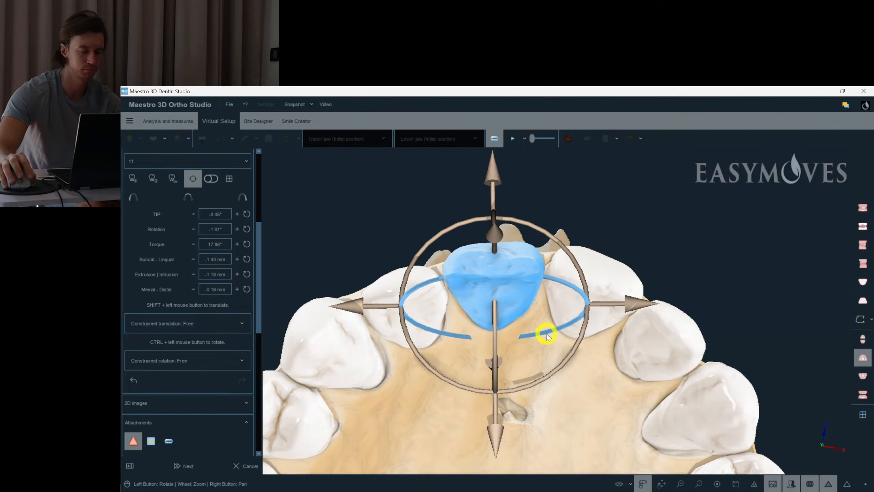
drag(498, 361, 498, 362)
drag(582, 393, 545, 375)
Step: Reduce the torque of upper left central incisor 21 to about 9.3° and of lateral incisor 22 to about 5.04°
click(538, 295)
drag(554, 318, 522, 338)
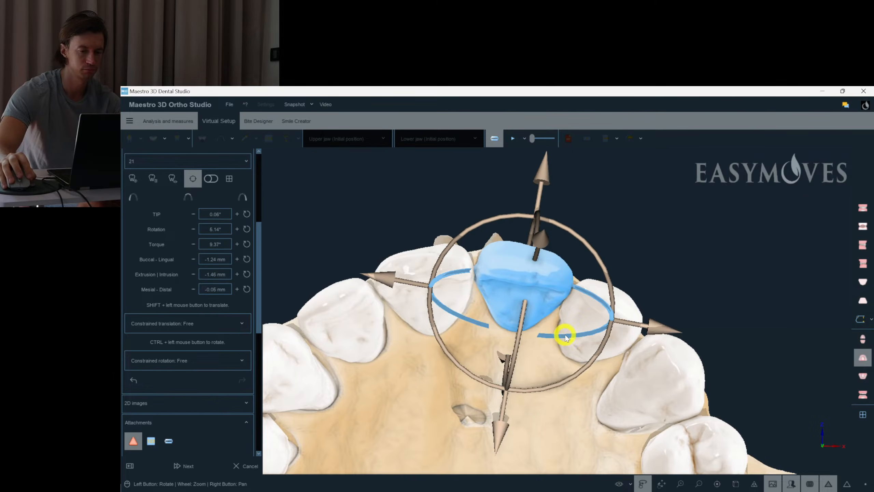
drag(622, 291, 539, 295)
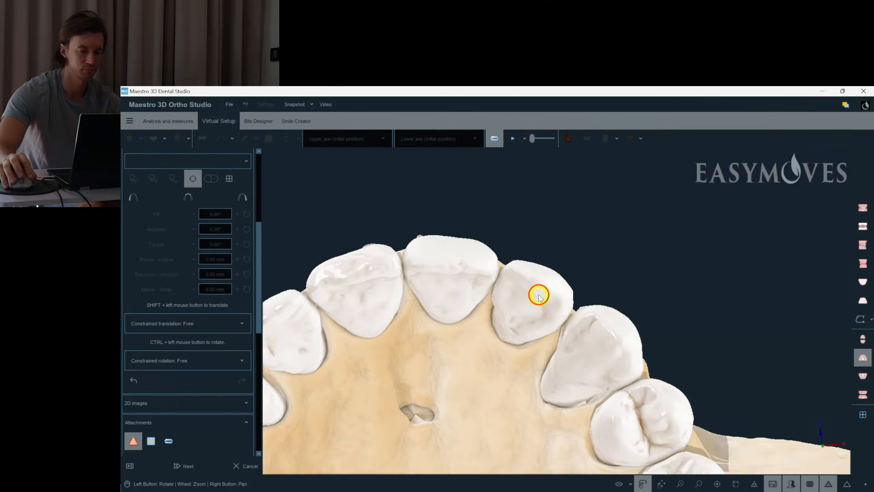
click(516, 321)
drag(679, 268, 589, 266)
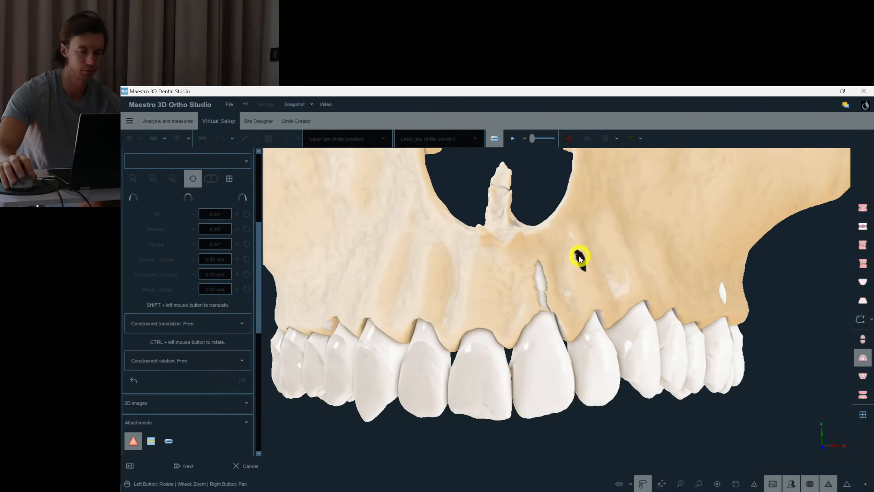
Step: Refine the tip of upper lateral incisors 12 and 22 in the frontal view to about -0.84° and 1.24°
click(436, 375)
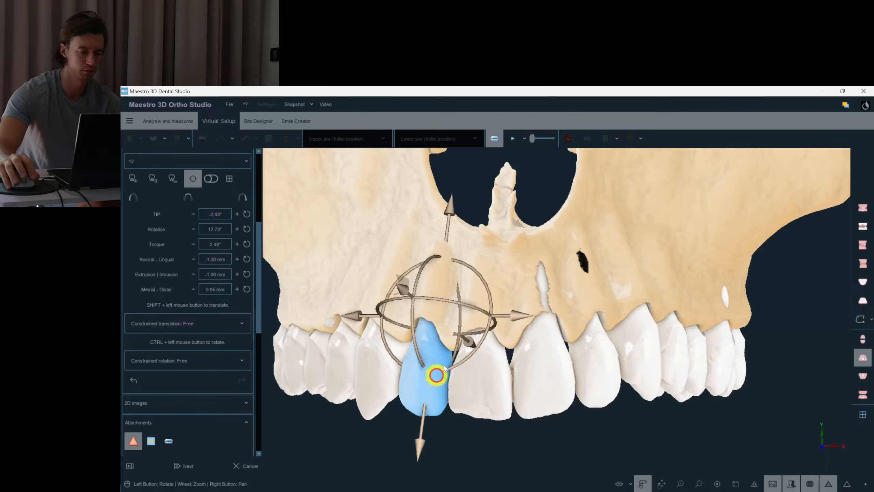
right_click(571, 242)
click(504, 256)
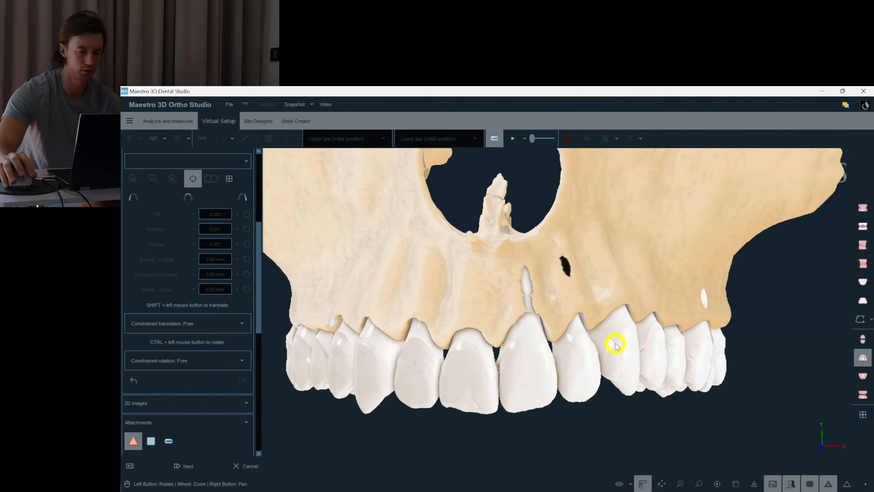
click(588, 351)
drag(589, 351, 500, 219)
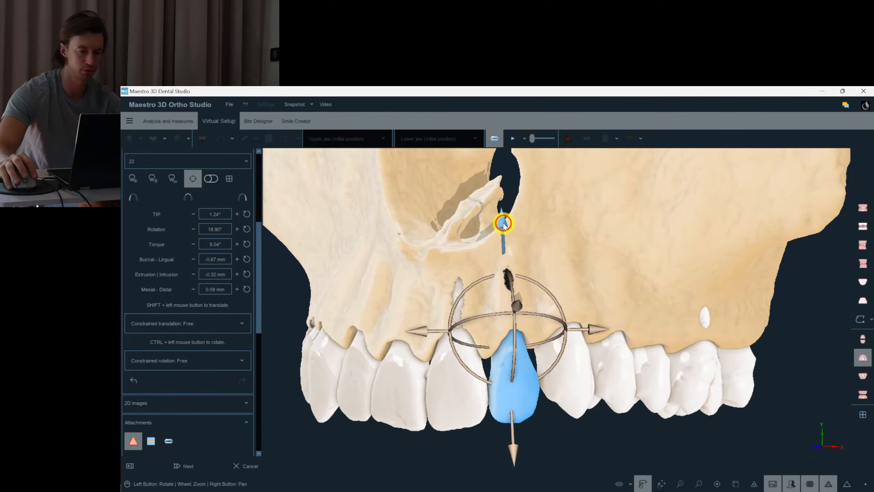
right_click(580, 242)
drag(511, 269, 552, 265)
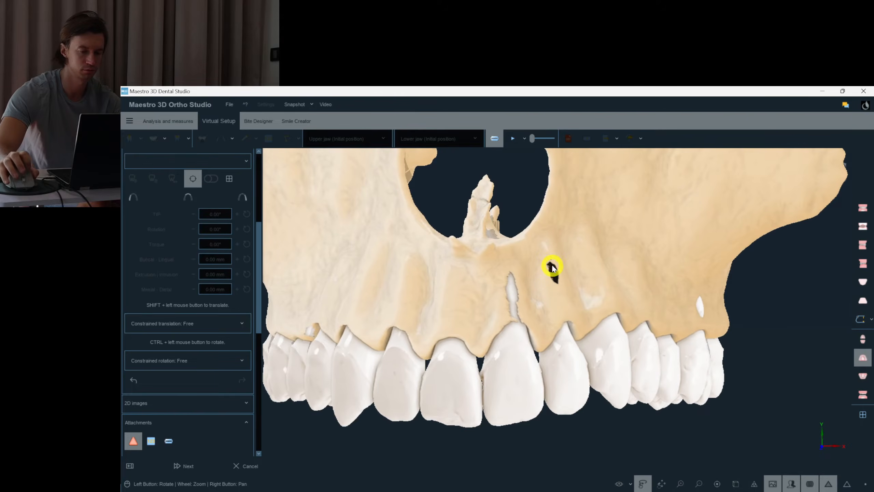
Step: Show both jaws together and turn on the gingiva display
click(864, 394)
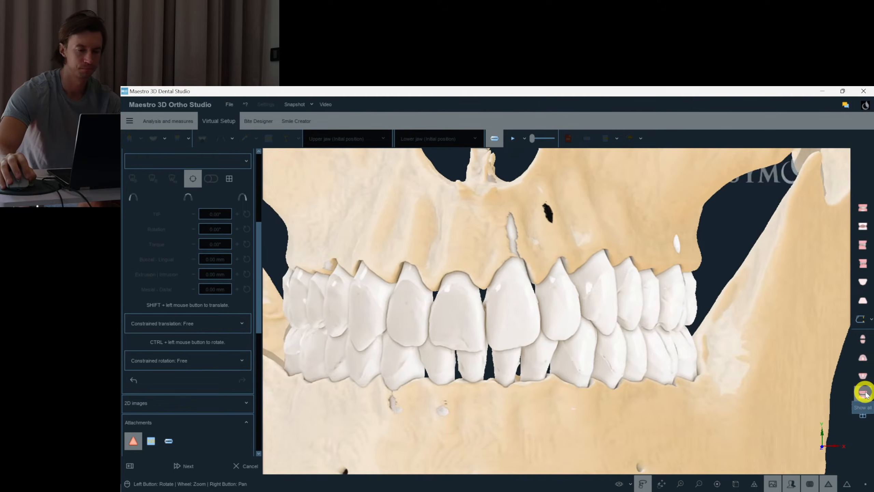
click(862, 393)
click(634, 484)
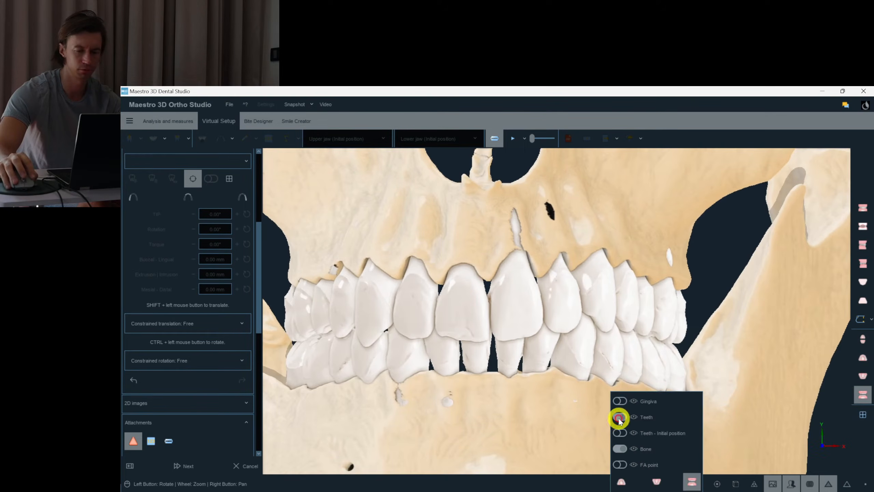
click(620, 404)
Step: Adjust the tip of upper right central incisor 11 to about 0.72° in the frontal view
scroll(544, 353, up, 3)
click(482, 340)
drag(483, 340, 484, 333)
drag(491, 293, 493, 292)
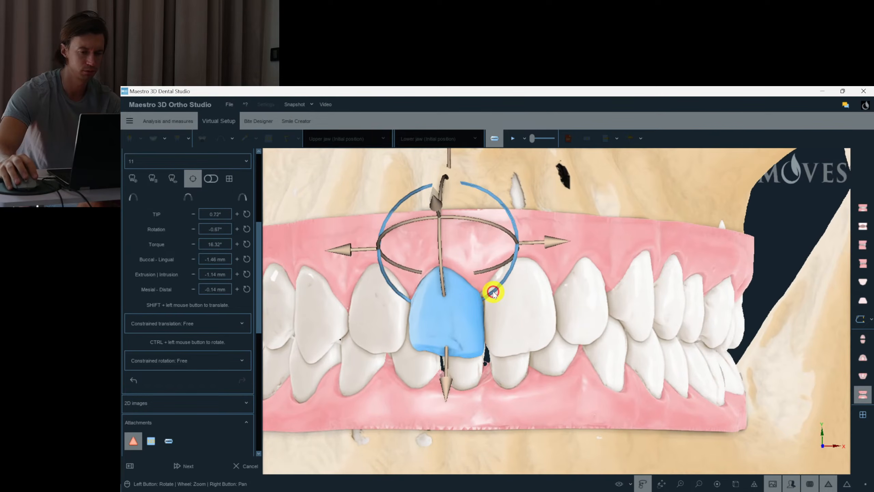
click(577, 451)
drag(577, 452, 577, 458)
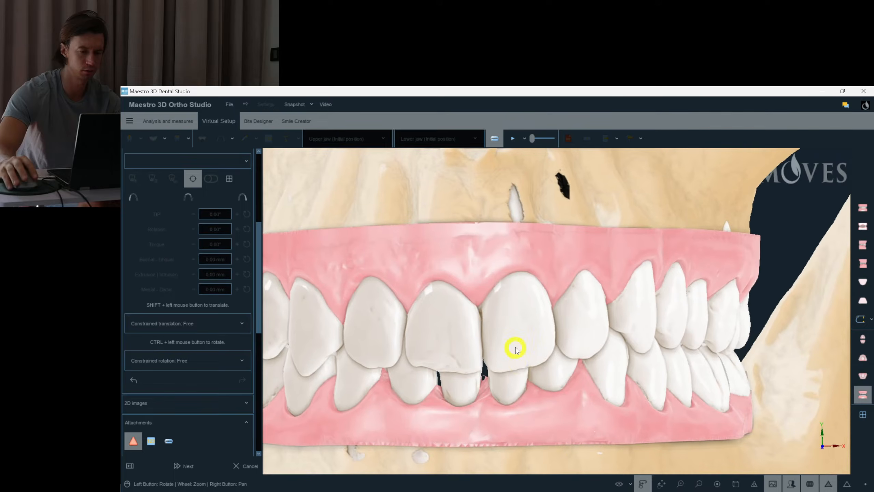
Step: Adjust the tip of upper left central incisor 21 to about 1.09° against its neighbours
click(523, 348)
scroll(525, 347, up, 1)
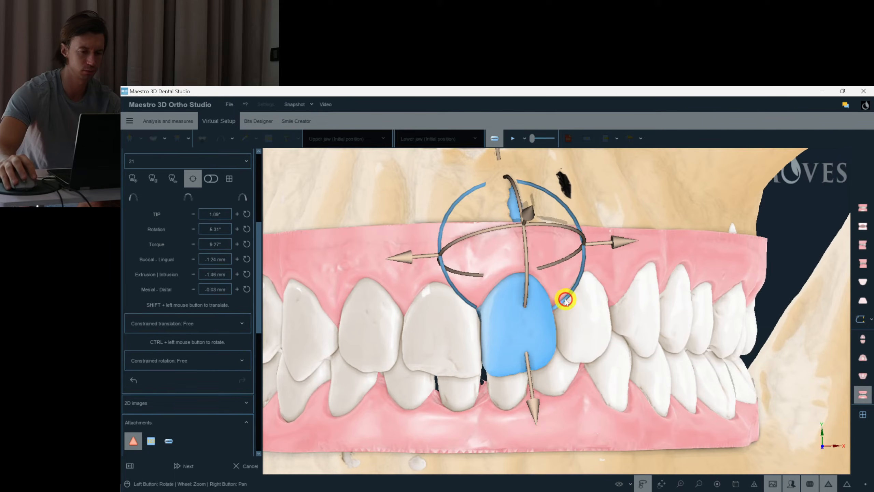
click(597, 449)
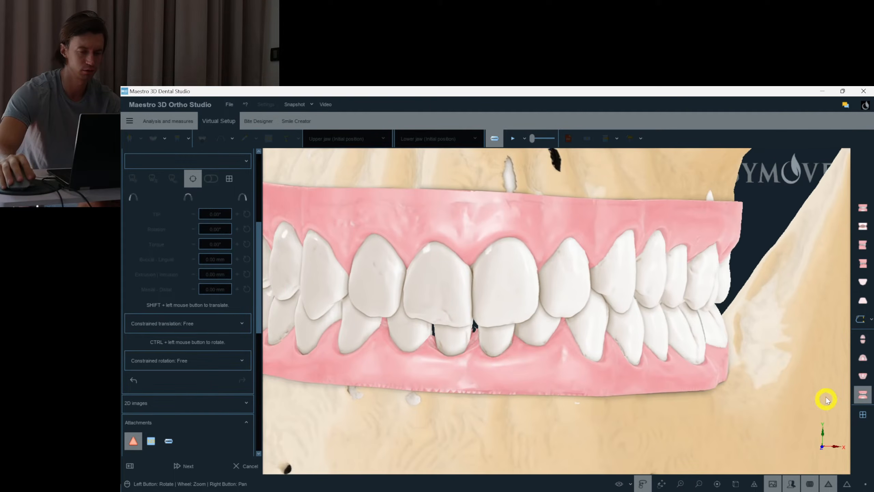
Step: Isolate the upper jaw and compare its initial position with Layer2
click(863, 359)
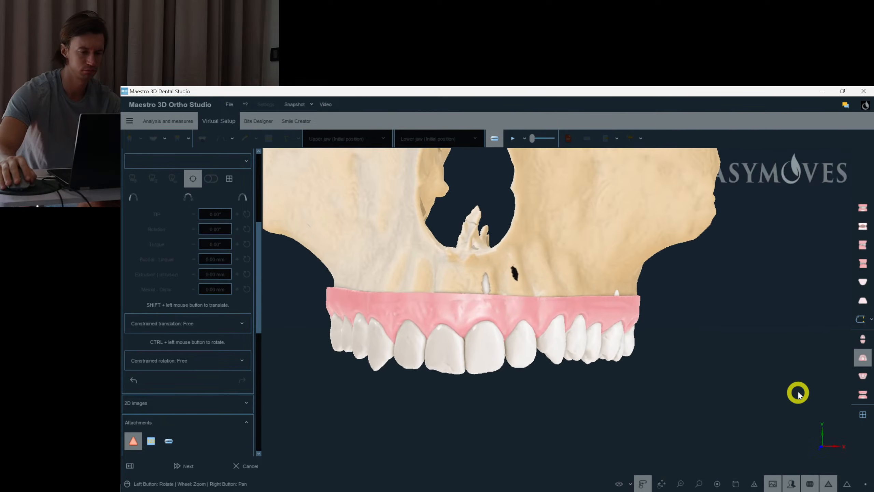
drag(258, 271, 195, 195)
click(155, 216)
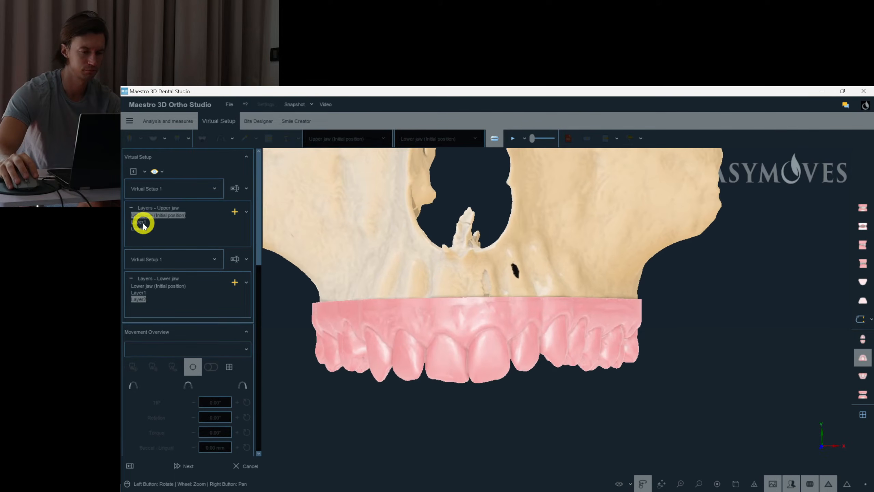
click(140, 228)
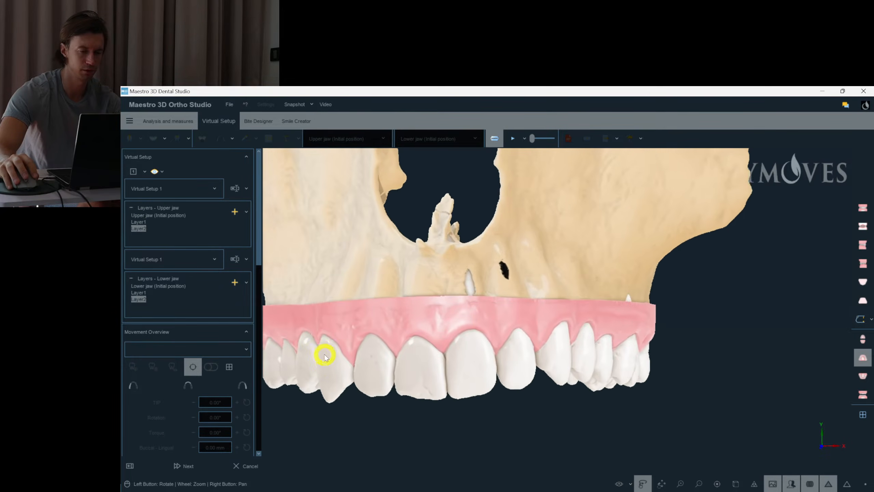
Step: Examine upper lateral incisors 12 and 22 from the front against the gingiva and neighbouring teeth
click(358, 369)
scroll(445, 352, up, 2)
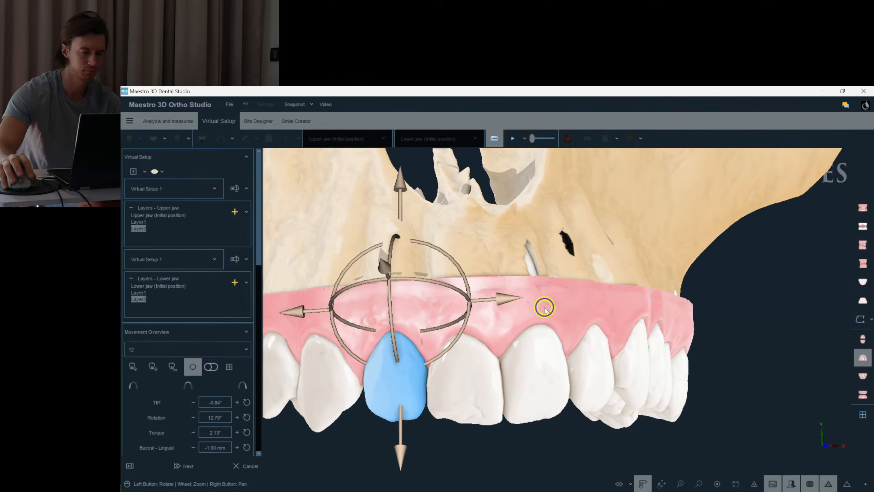
click(497, 306)
scroll(500, 306, down, 3)
drag(511, 321, 576, 339)
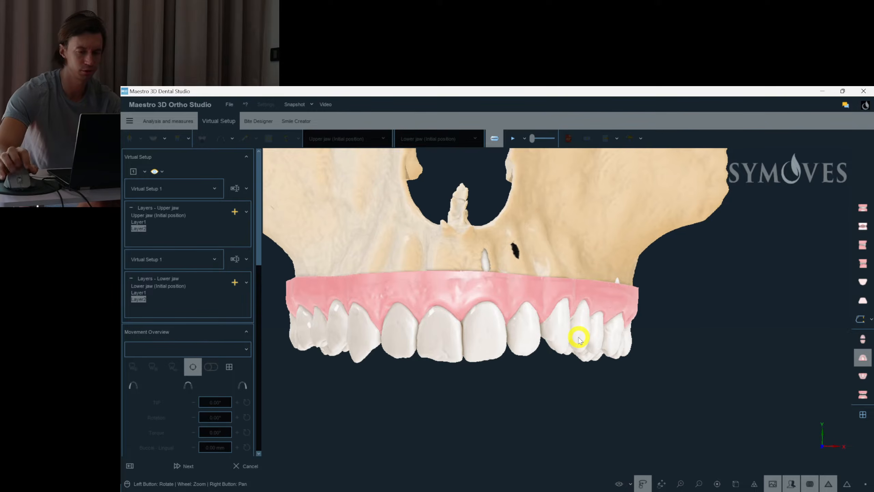
scroll(437, 347, up, 3)
click(398, 353)
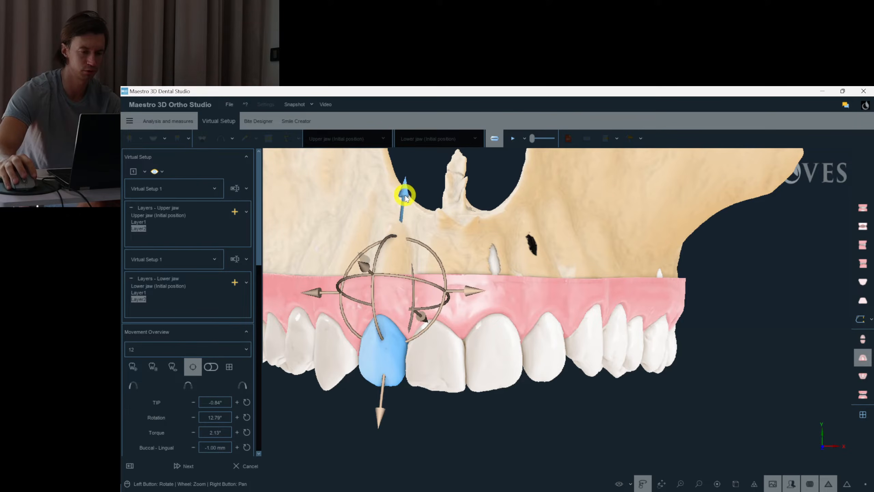
click(570, 257)
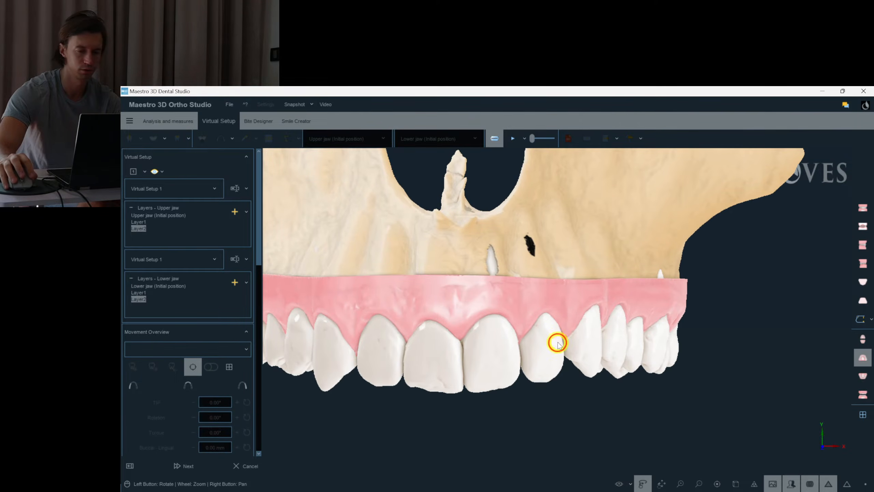
click(556, 342)
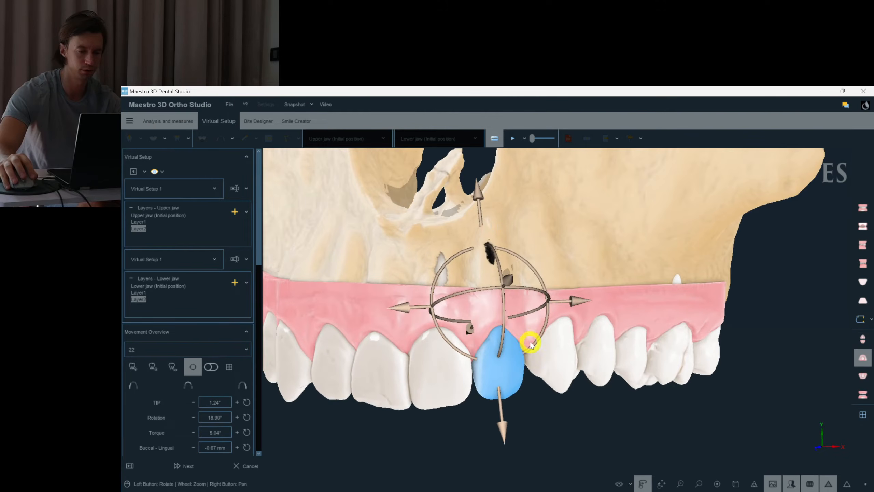
click(607, 315)
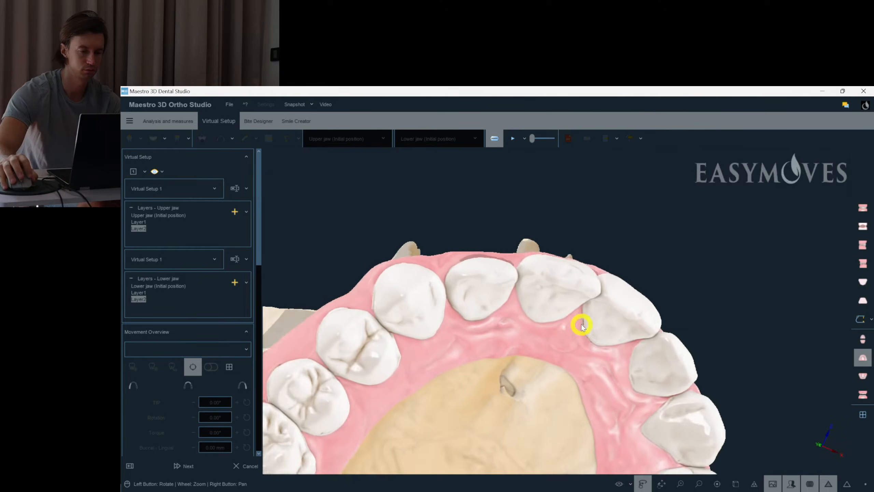
Step: Refine the tip of upper canines 13 and 23 in the occlusal view to about -2.93° and -2.34°
click(386, 289)
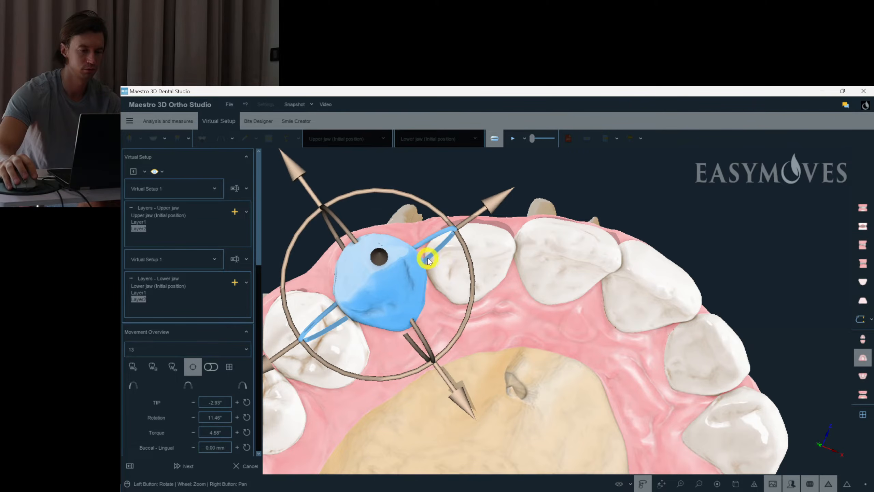
drag(553, 376, 498, 373)
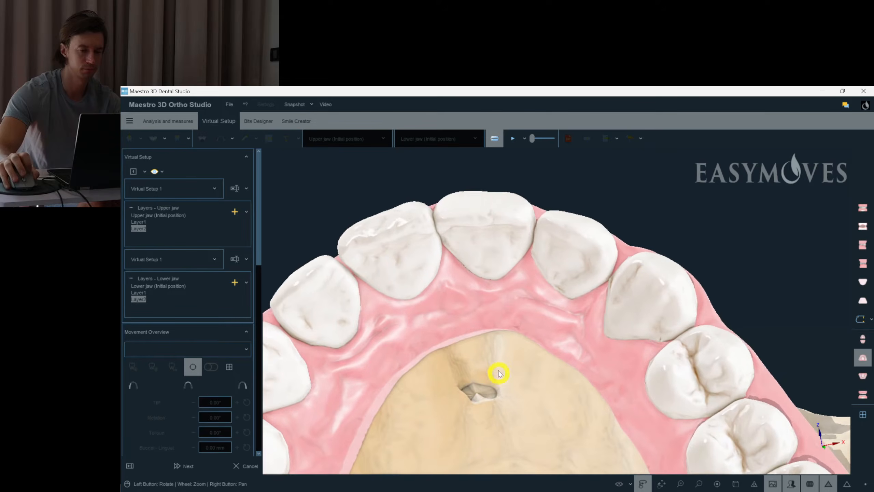
click(656, 279)
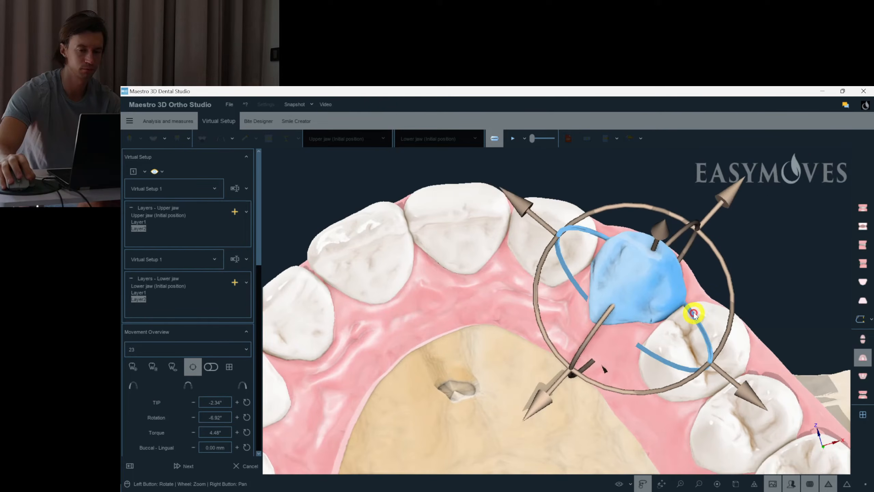
mouse_move(740, 297)
mouse_down()
mouse_move(706, 254)
mouse_move(698, 277)
mouse_move(707, 287)
mouse_up()
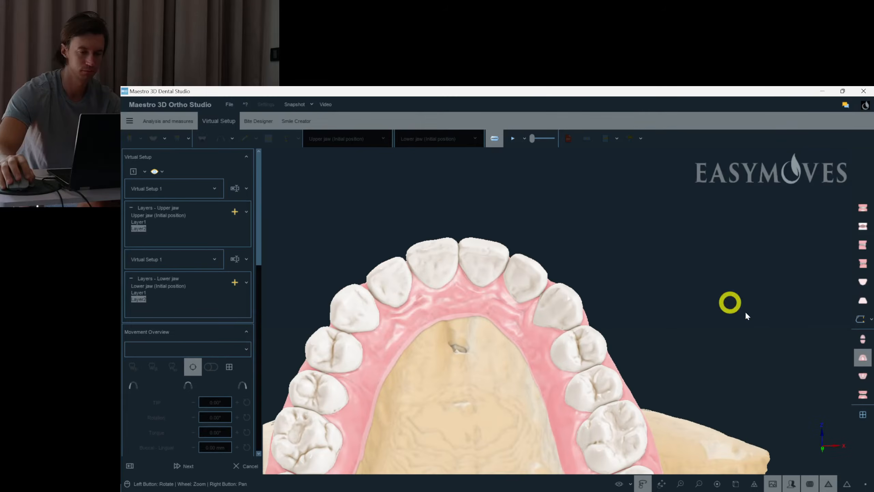
Step: Isolate the lower jaw in the occlusal view and open the visibility options for gingiva, teeth and bone
click(861, 375)
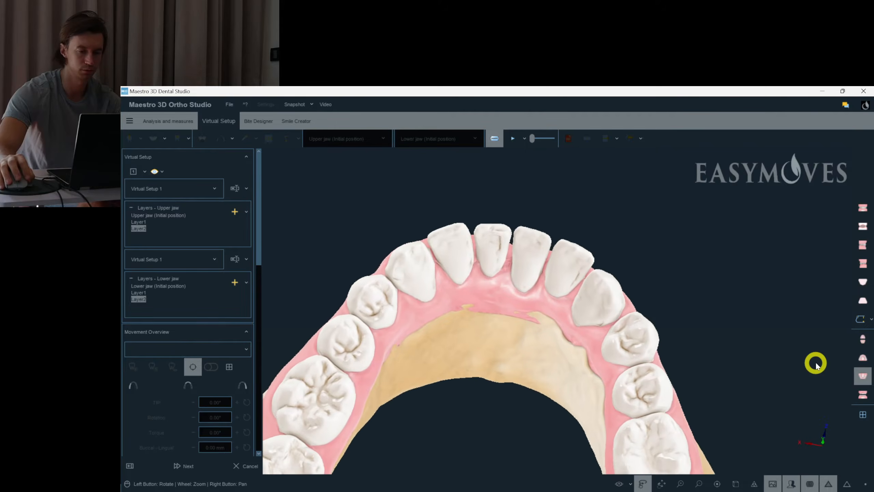
drag(818, 366, 826, 382)
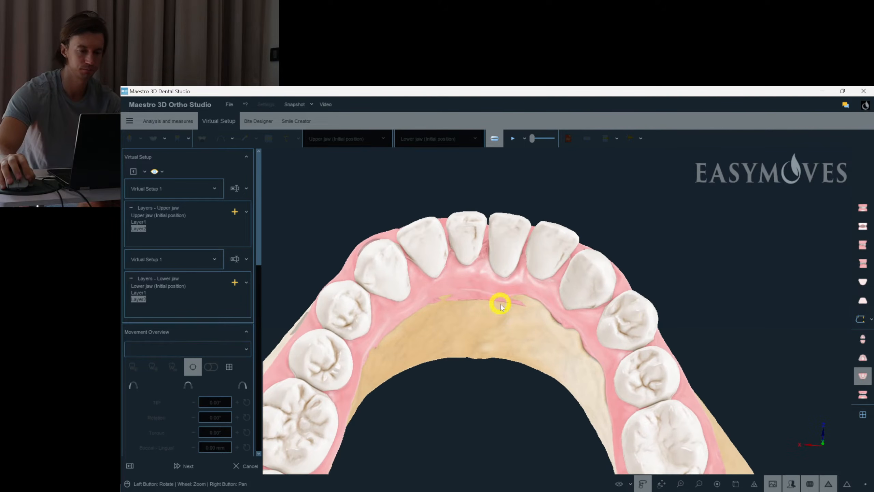
click(628, 484)
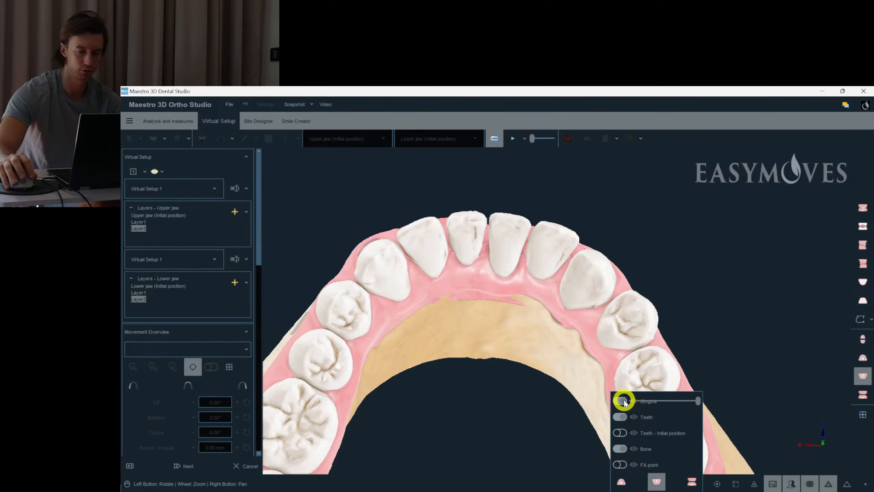
Step: Hide the lower jaw's gingiva and make a slight rotation adjustment to tooth 44
click(623, 402)
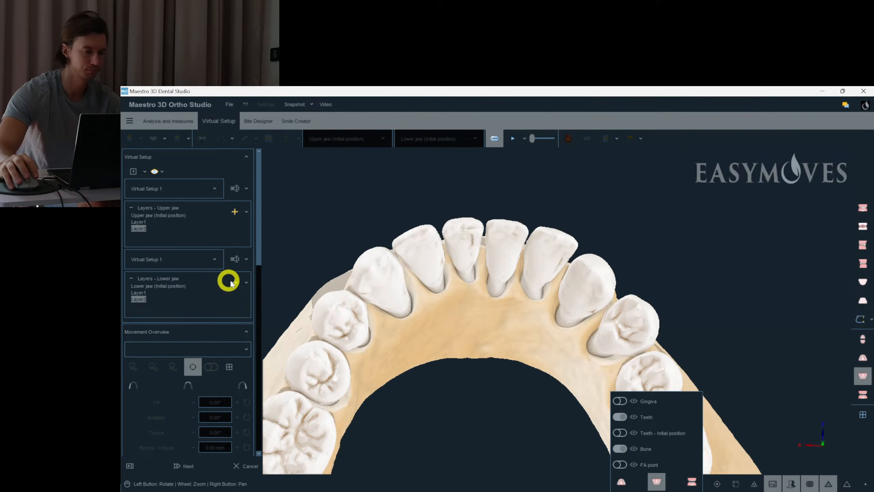
click(622, 341)
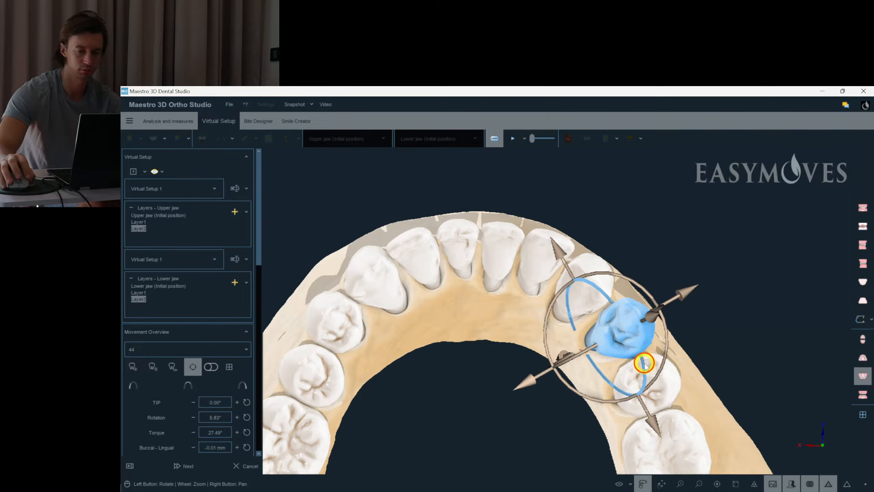
drag(645, 363, 647, 366)
click(690, 357)
key(super+d)
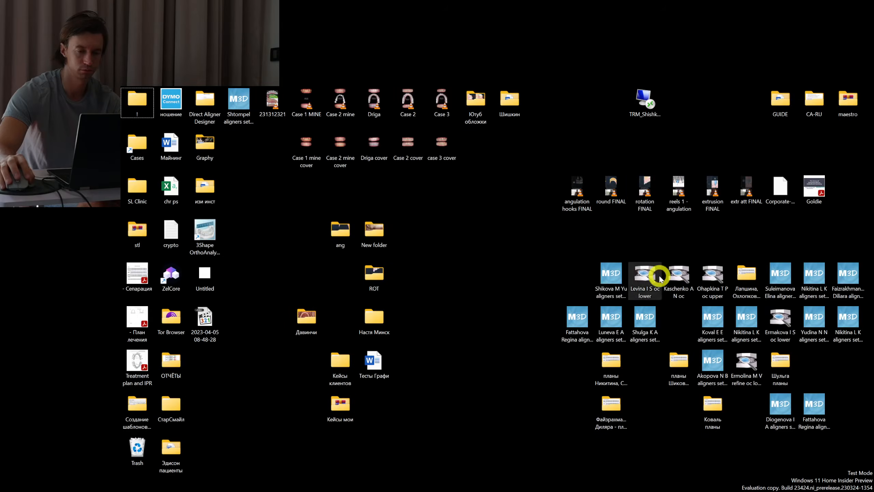
key(super+d)
Step: Reduce the torque of tooth 44 to about 25.7° while checking its contact with the upper teeth
drag(728, 323, 666, 336)
scroll(666, 338, up, 8)
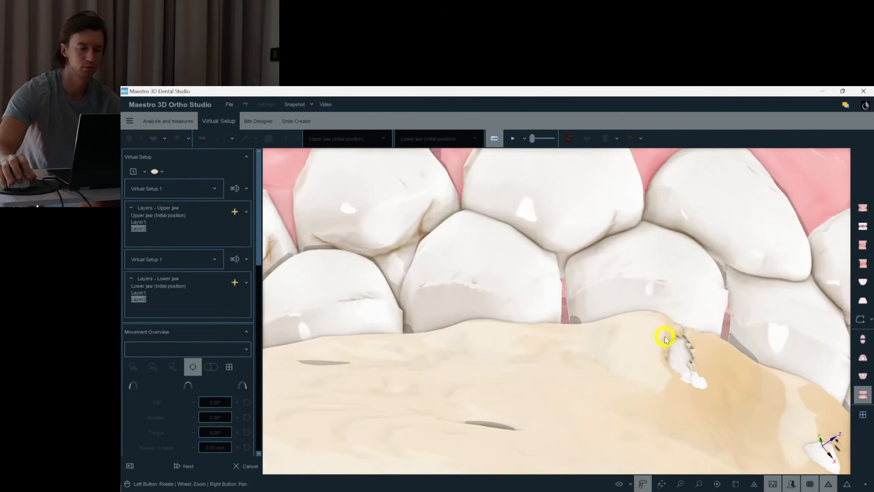
drag(666, 338, 616, 336)
scroll(617, 336, down, 4)
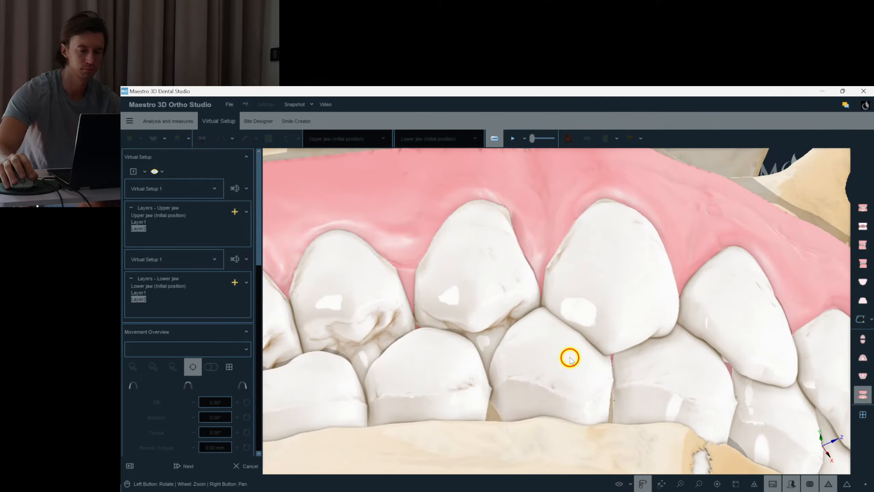
click(570, 358)
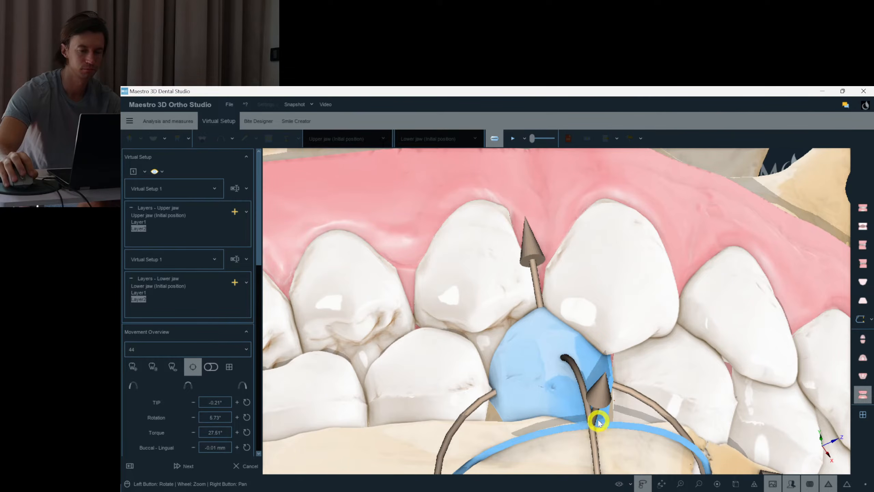
drag(598, 421, 597, 415)
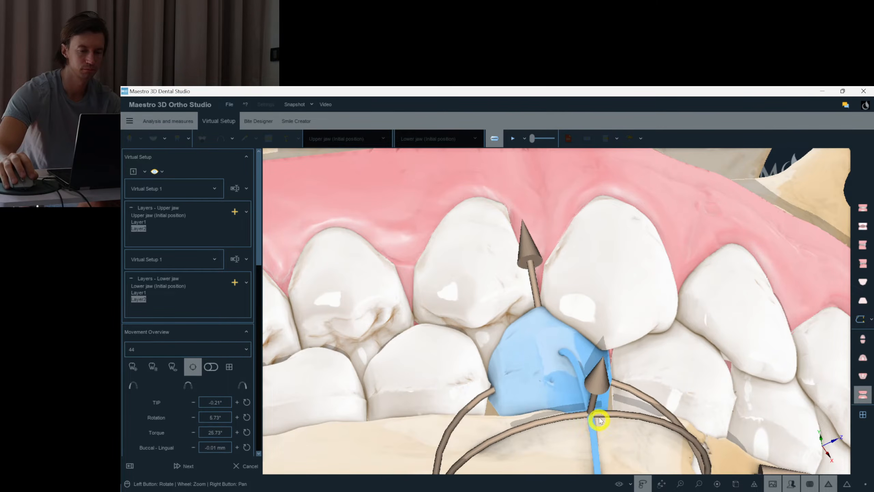
right_click(633, 460)
Step: Increase the torque of upper tooth 13 to about 8.4°
drag(598, 458, 606, 370)
click(608, 284)
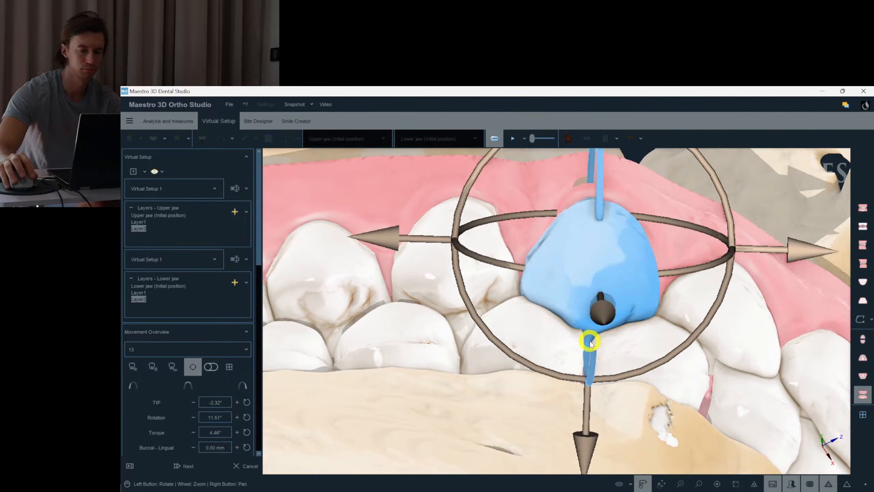
drag(598, 209, 537, 203)
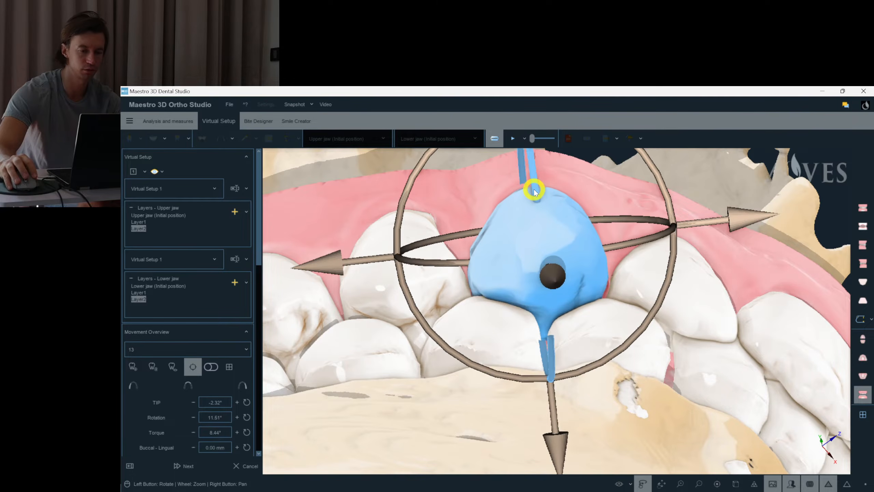
right_click(627, 460)
Step: Fine-tune lower tooth 44 to a torque of about 25.5° and a buccal-lingual shift of about -0.34 mm
drag(517, 441, 545, 297)
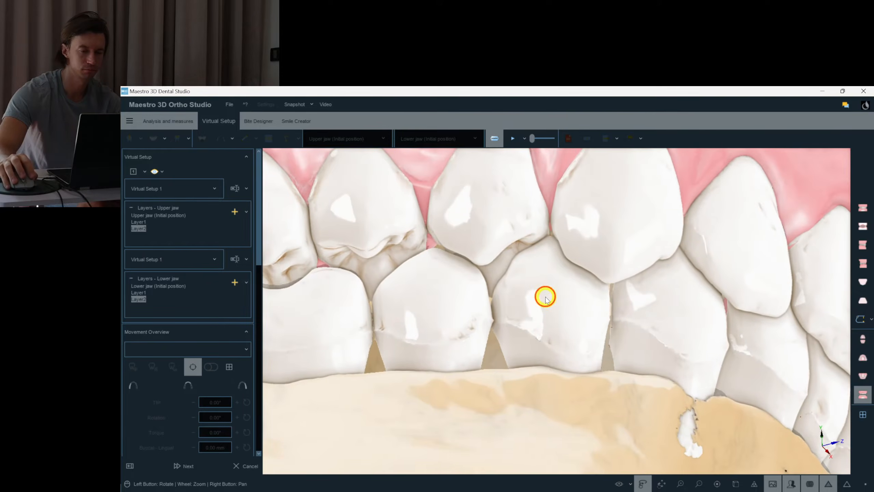
click(544, 296)
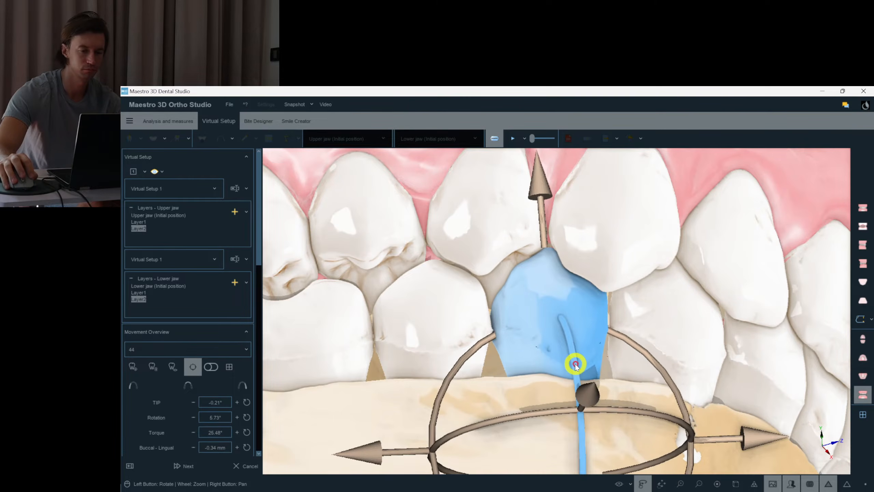
right_click(616, 420)
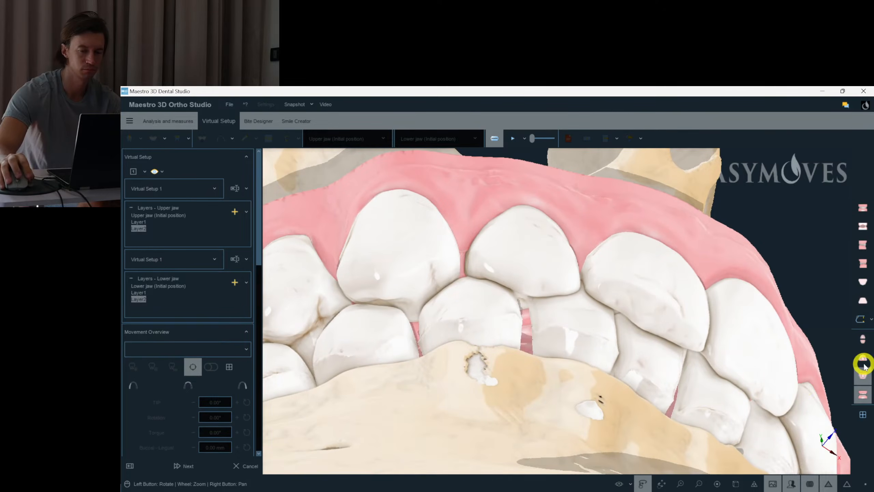
Step: Isolate the upper jaw and reduce the torque of tooth 13 to about 6.9°
click(851, 360)
click(439, 300)
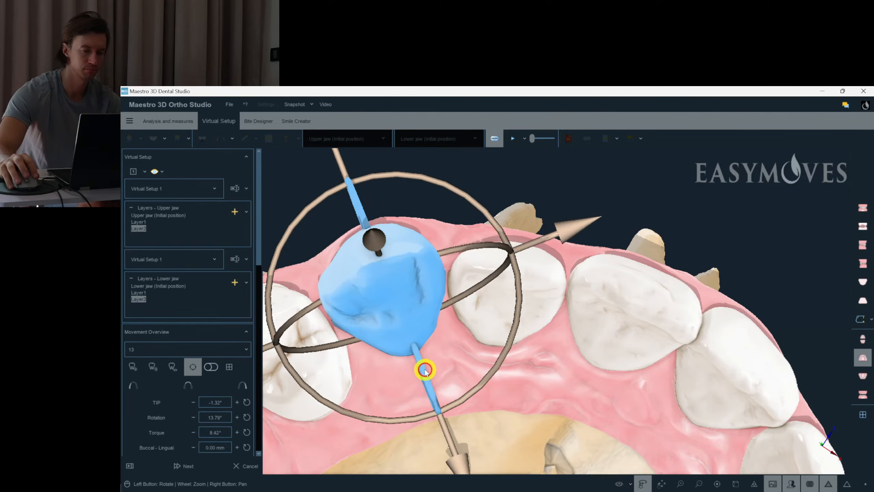
drag(482, 401, 554, 399)
Step: Adjust the torque of upper tooth 14 to about 0.5°
drag(312, 343, 423, 325)
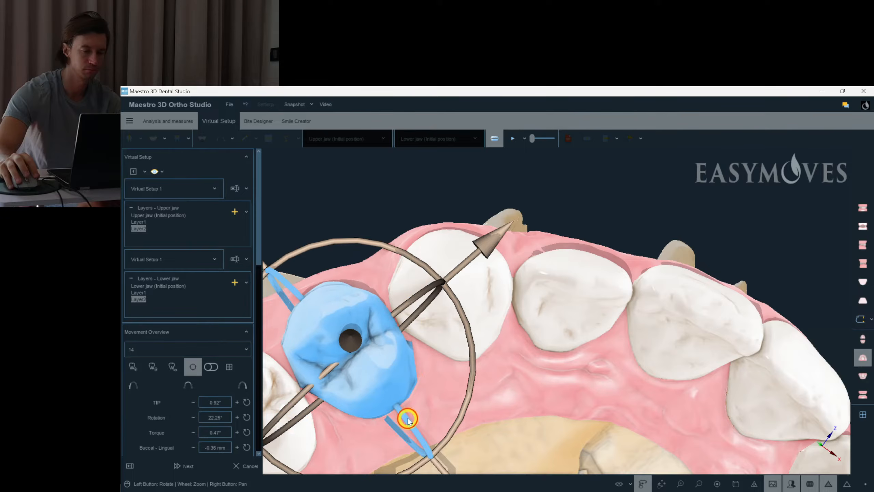
mouse_move(502, 409)
mouse_down()
mouse_move(471, 418)
mouse_move(501, 412)
mouse_up()
scroll(501, 411, down, 5)
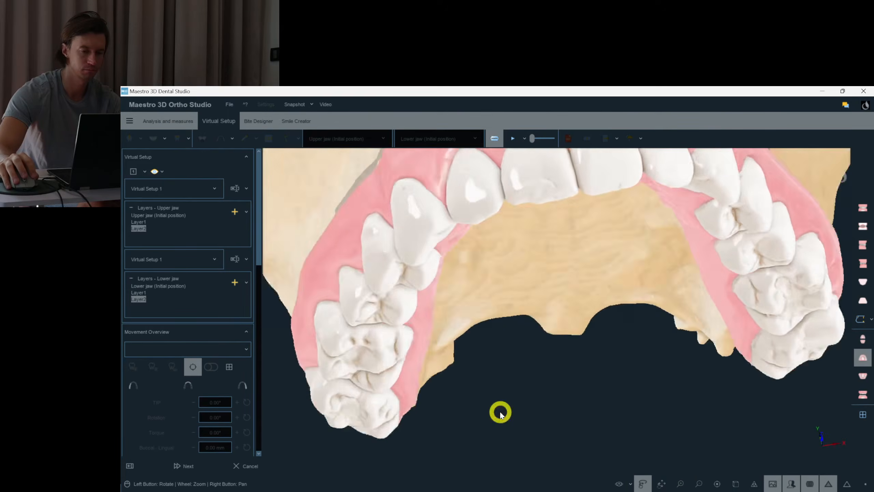
Step: Show both jaws and compare the upper jaw's initial position with Layer2 from the side
click(861, 399)
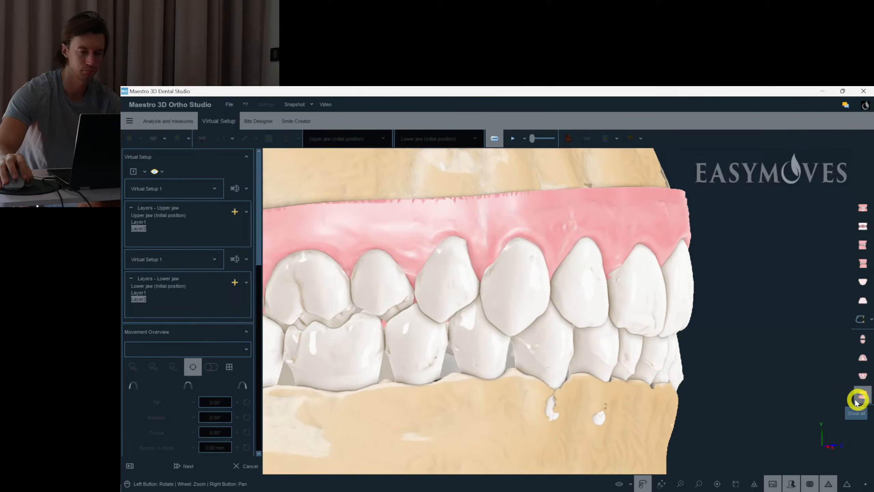
click(517, 294)
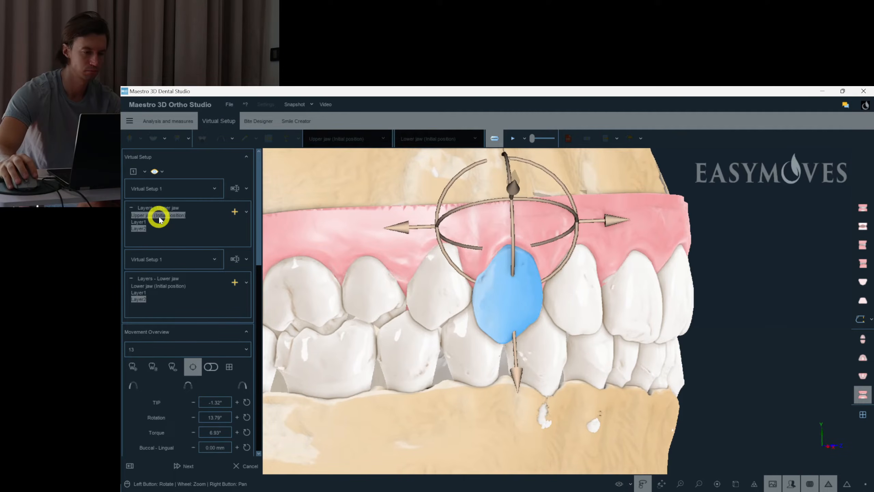
click(139, 217)
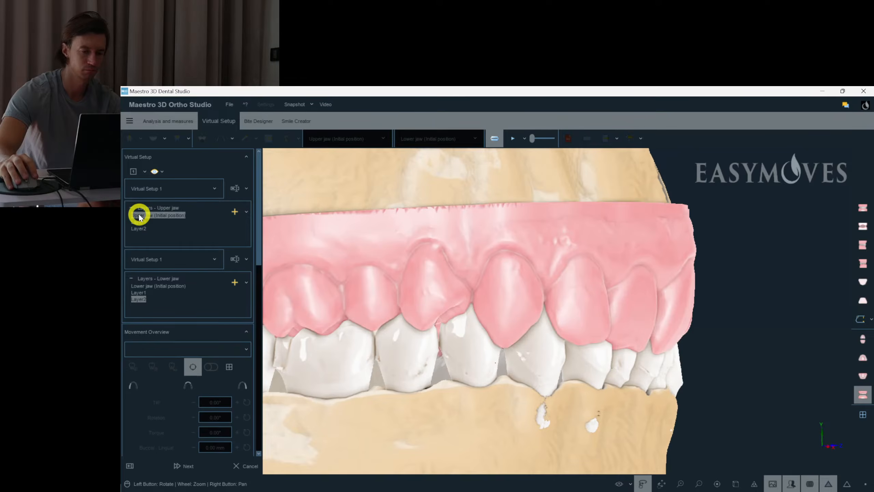
click(140, 229)
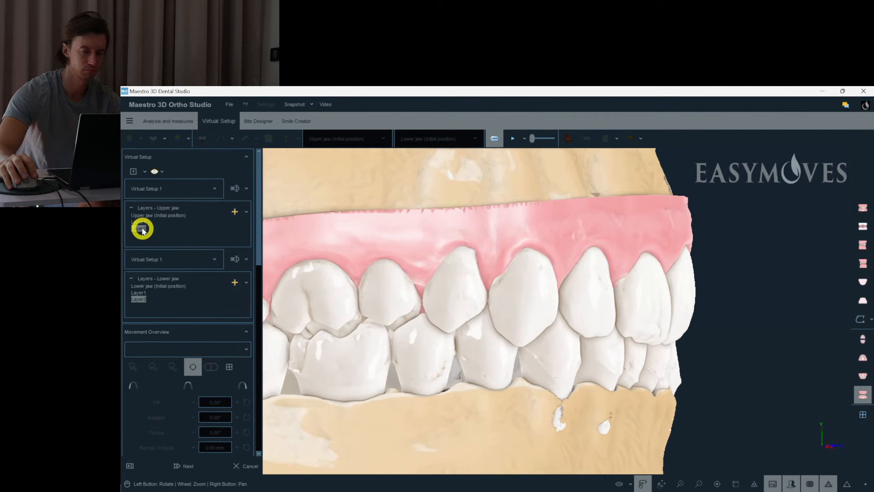
Step: Tip tooth 13 to about -1.9° in the upper jaw's Layer2, bringing up all its movement values
click(515, 301)
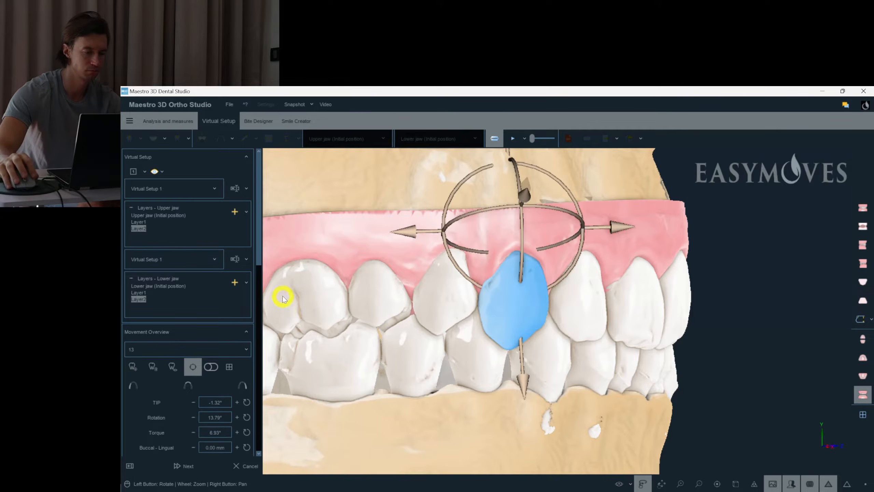
drag(260, 256, 260, 234)
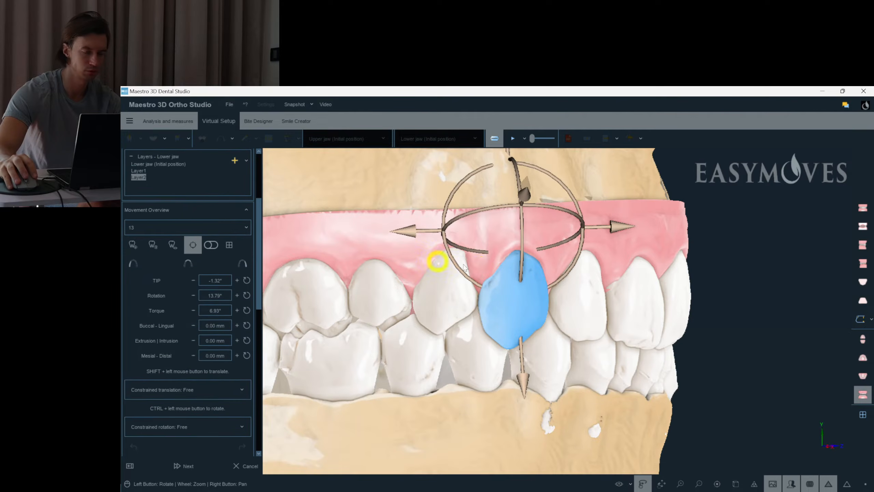
drag(631, 237, 612, 258)
click(561, 270)
click(517, 306)
drag(551, 270, 557, 303)
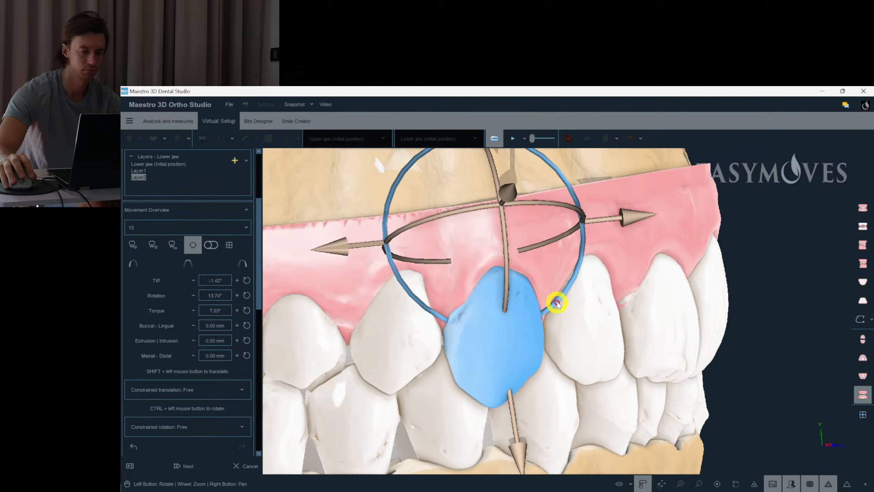
drag(647, 231, 584, 237)
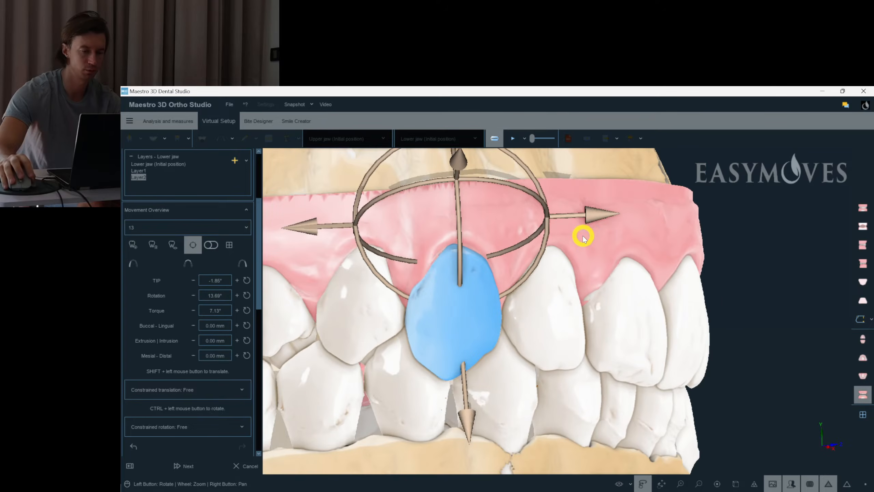
Step: Try rotating tooth 13 to about -0.4° and back to about 16.2°, and examine its alignment
drag(590, 253, 522, 302)
click(544, 245)
click(521, 303)
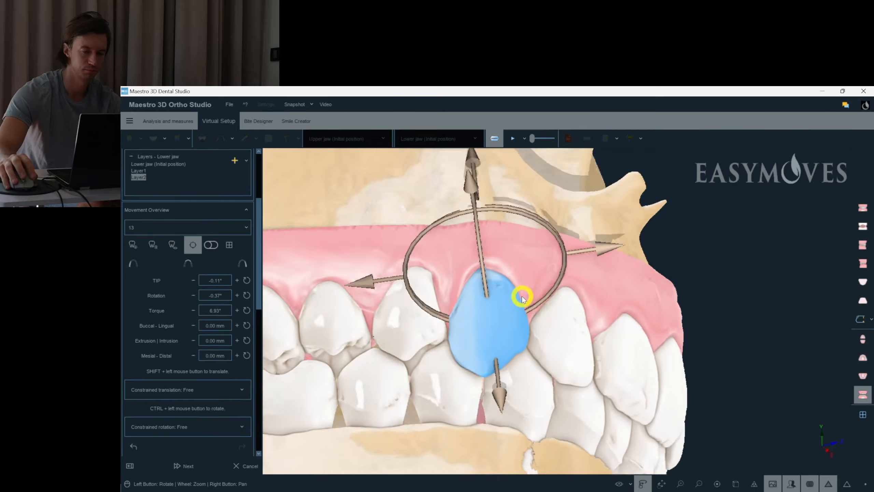
drag(556, 233, 563, 243)
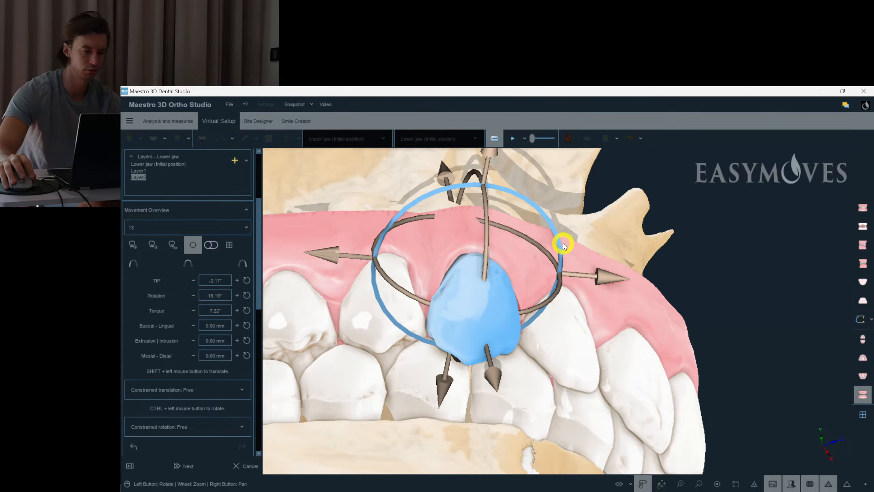
click(566, 255)
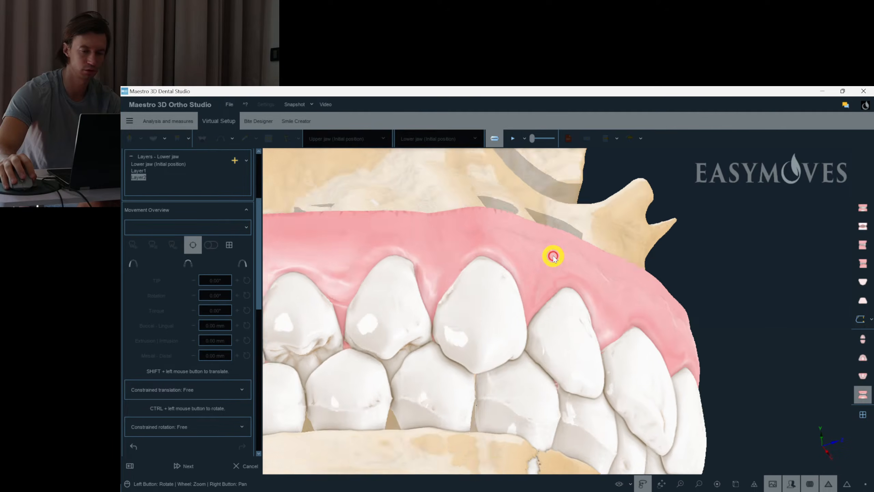
scroll(567, 287, down, 4)
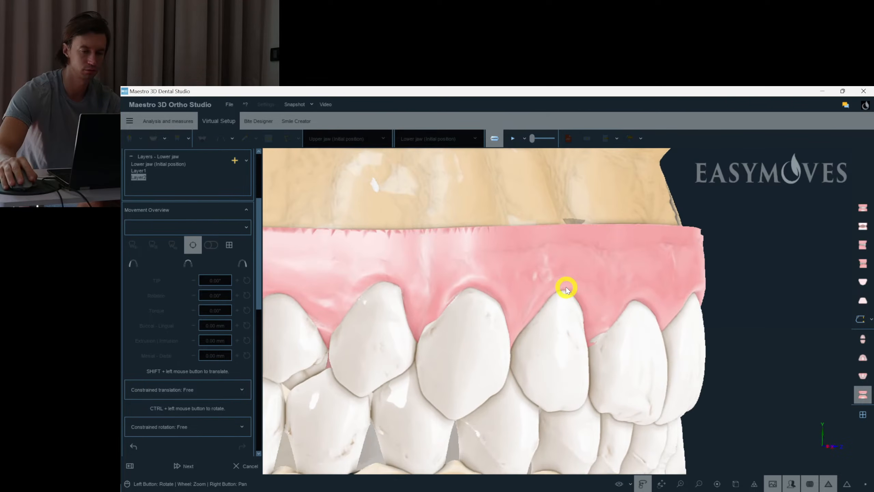
Step: Try a stronger rotation of tooth 13, to about 22.3°
click(473, 322)
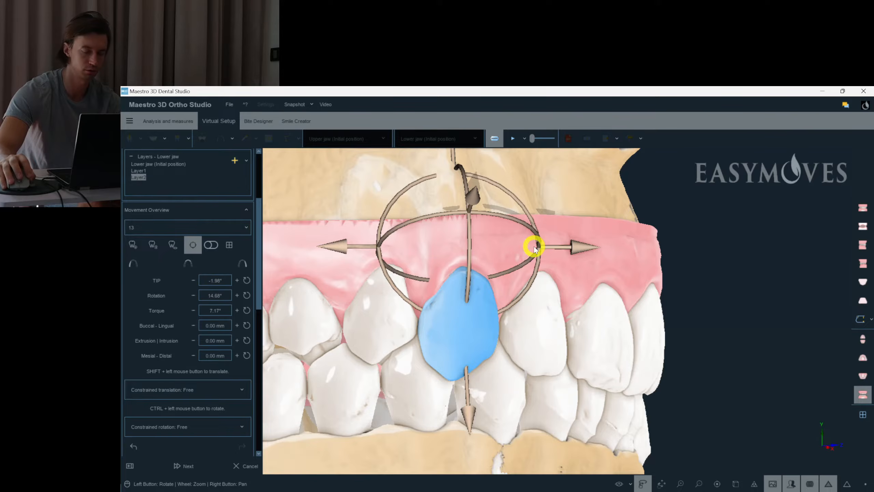
click(551, 228)
drag(515, 307, 446, 311)
click(447, 310)
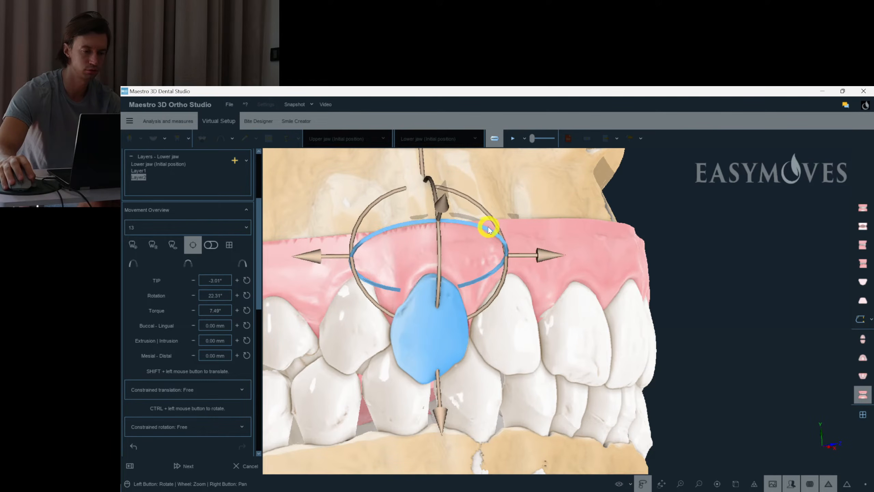
drag(447, 232, 559, 252)
click(593, 238)
Step: Rotate tooth 13 the opposite way to about -0.4° and check it against the lower teeth
click(475, 260)
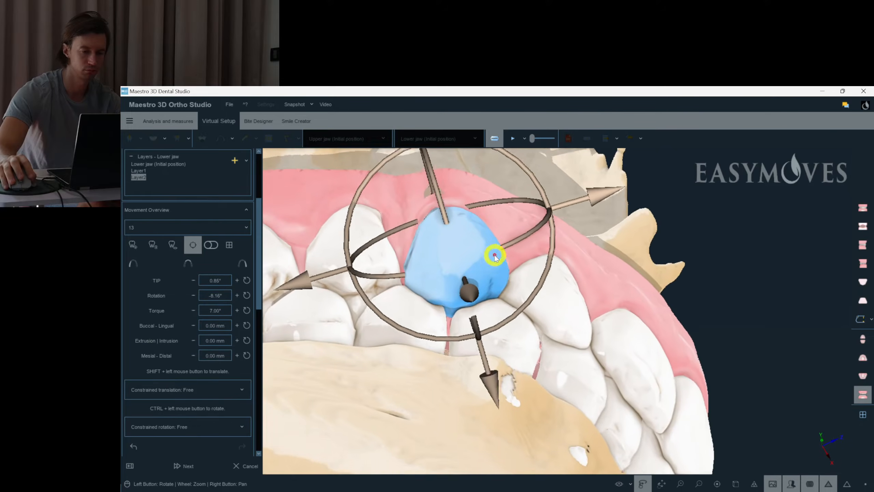
drag(493, 253, 547, 253)
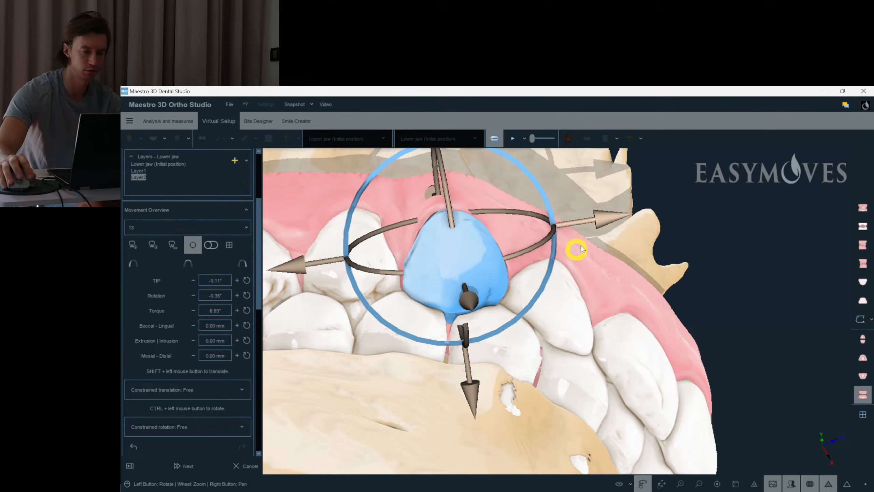
click(559, 212)
drag(559, 213, 581, 285)
Step: Rotate tooth 13 to about 6.6°
click(635, 288)
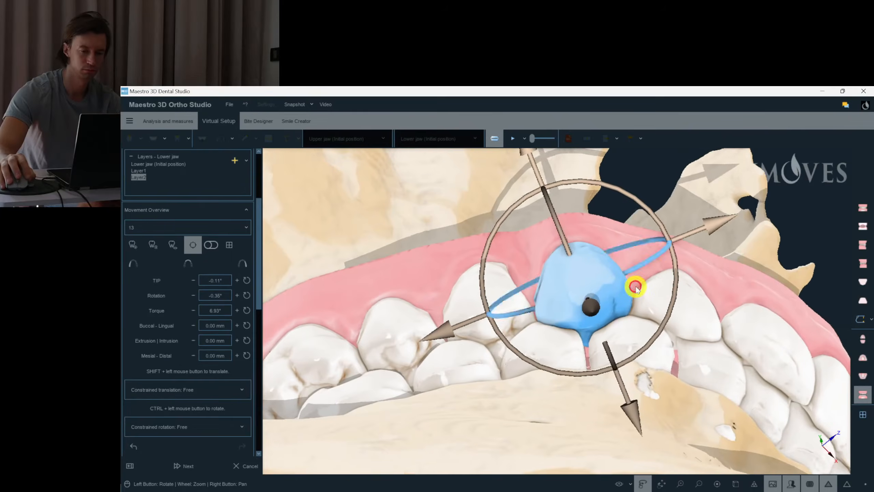
drag(635, 288, 666, 298)
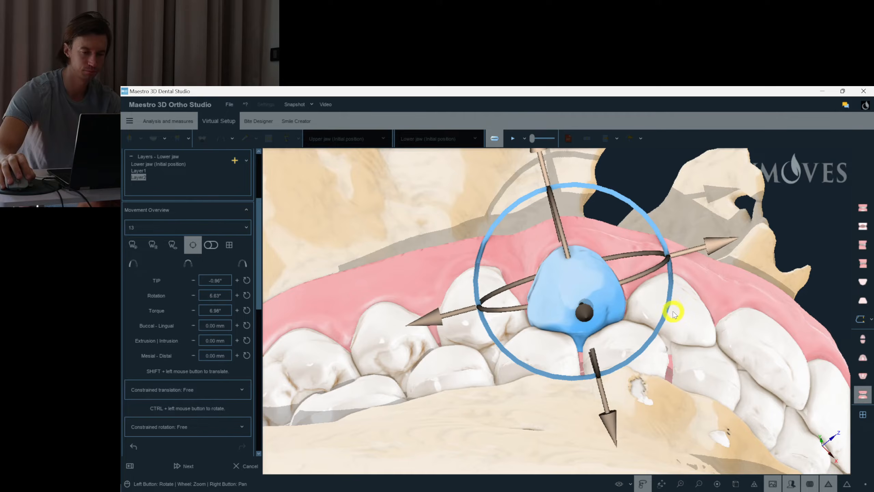
click(650, 214)
Step: Reduce the torque of tooth 13 to about 6.4° and review the bite from the front
drag(635, 228, 481, 240)
click(481, 240)
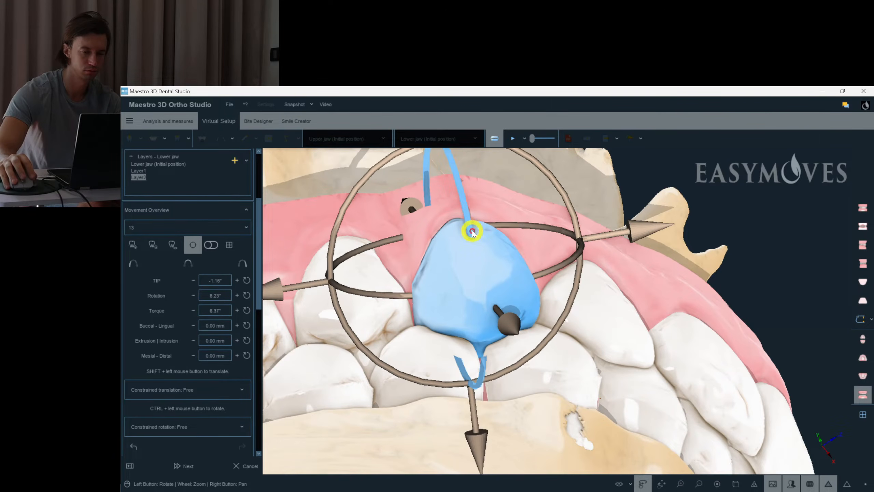
drag(615, 215, 742, 350)
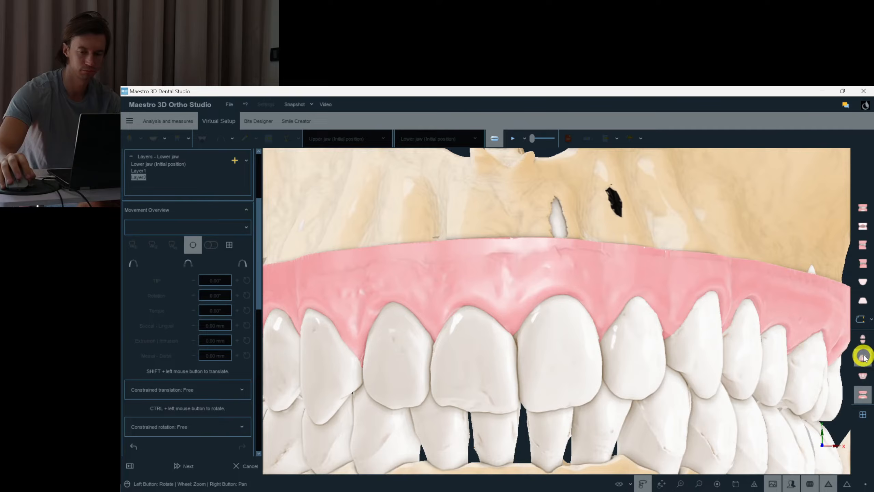
Step: Display only the lower jaw and adjust tooth 42 to about -16.4° rotation and -2.6° tip
click(863, 374)
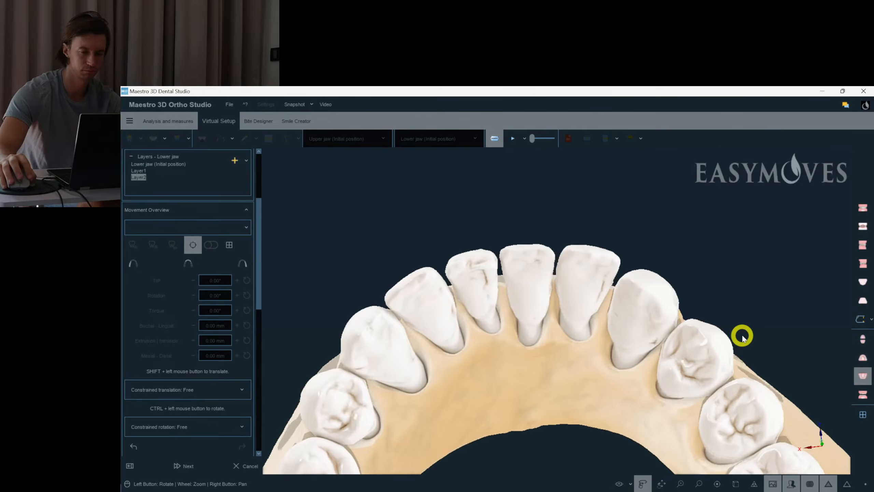
scroll(616, 332, up, 5)
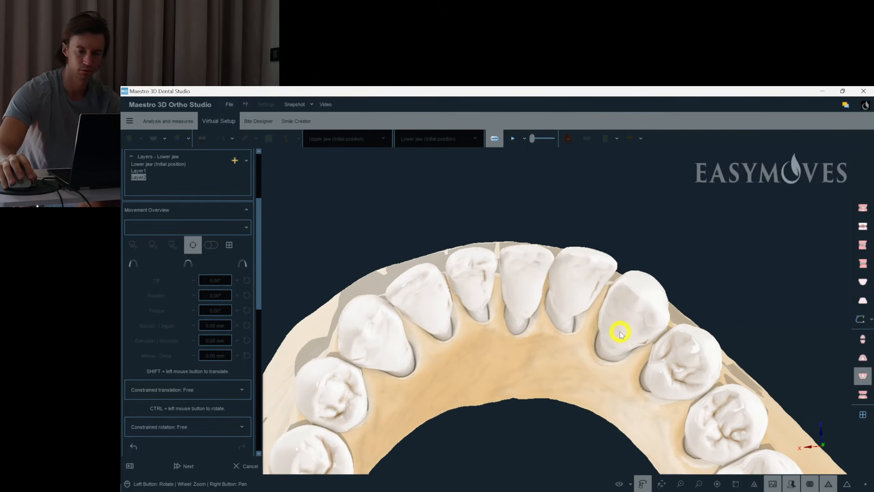
click(583, 254)
drag(583, 254, 608, 318)
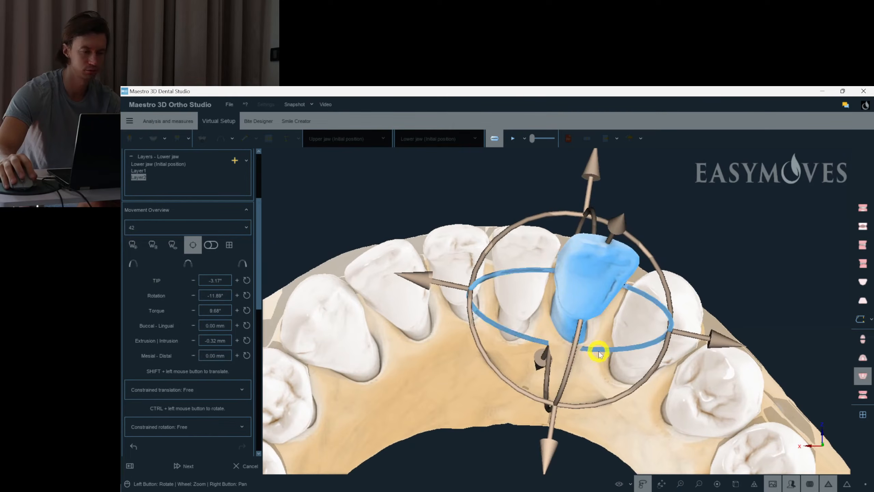
drag(573, 357, 572, 360)
drag(640, 362, 656, 390)
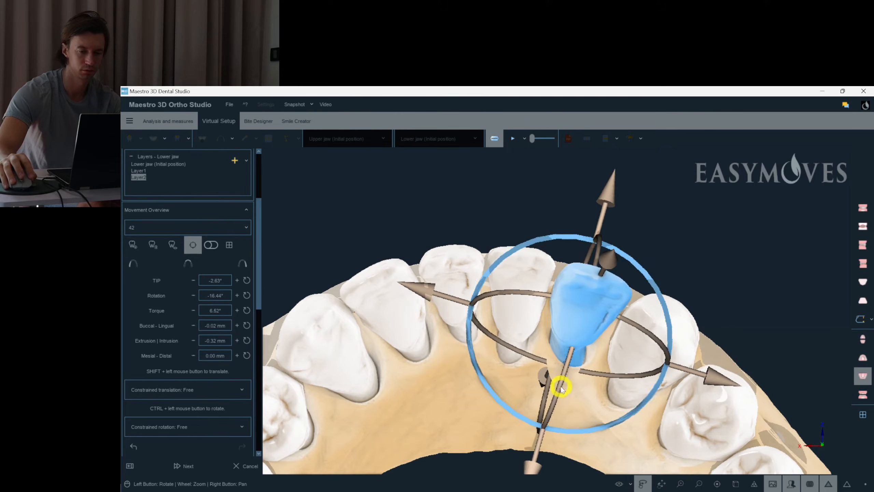
Step: Reduce the torque of tooth 42 to about 2.6° and rotate tooth 41 to about 6.0°
drag(629, 377, 619, 387)
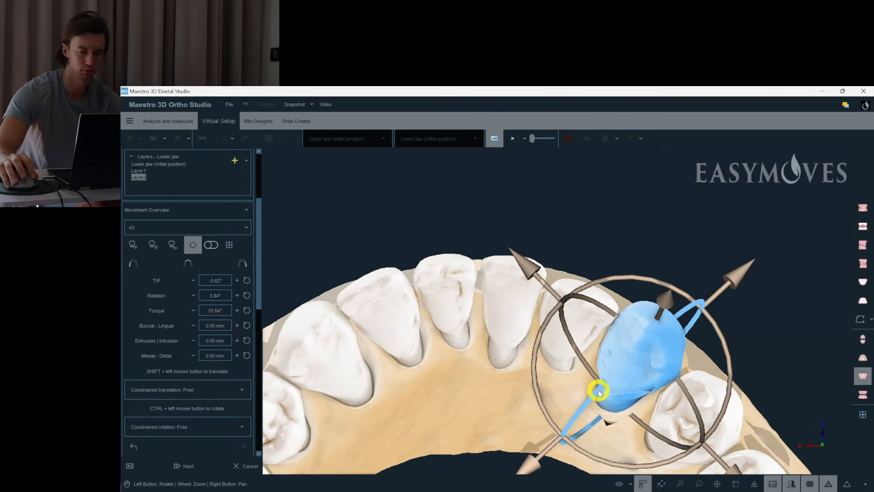
drag(699, 402, 613, 395)
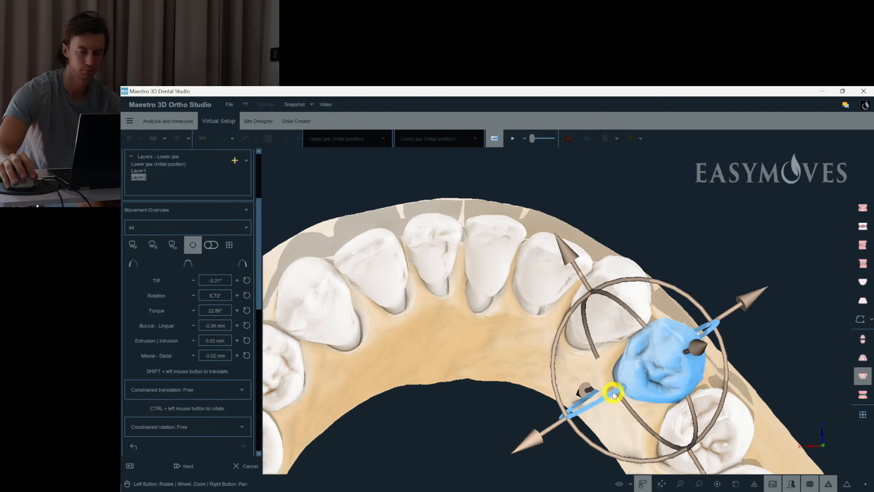
drag(574, 292, 546, 349)
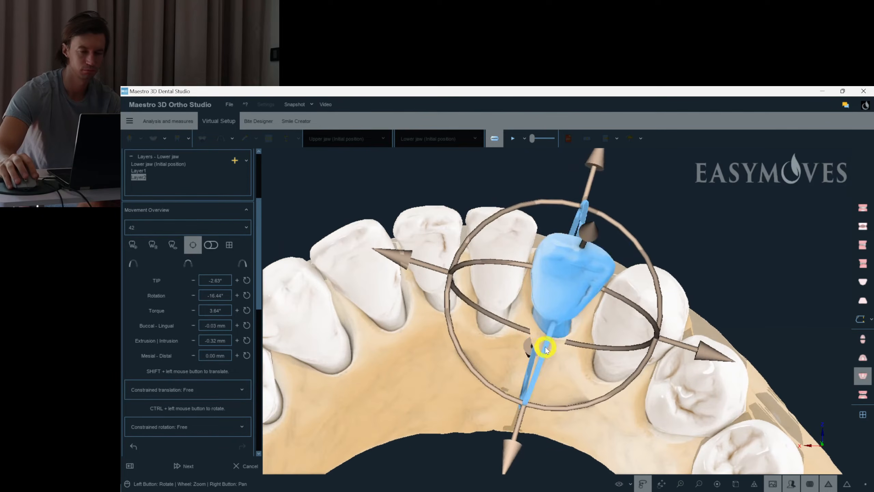
drag(604, 344, 610, 351)
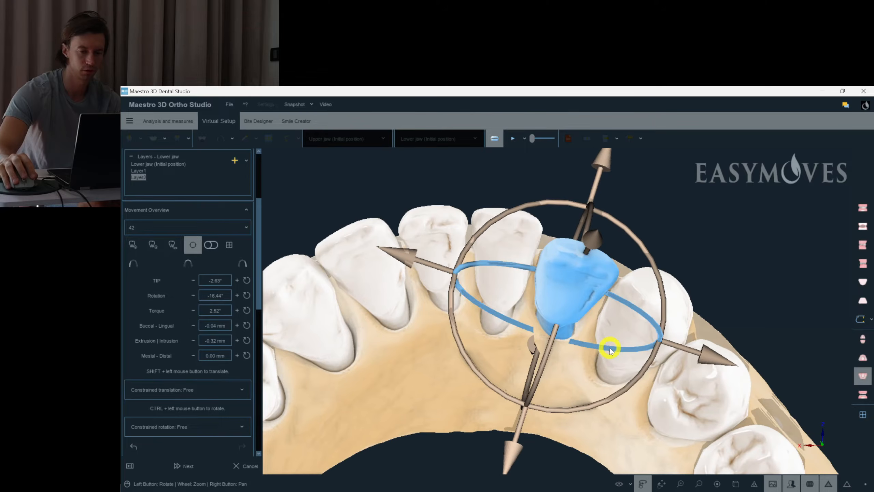
click(488, 267)
drag(518, 298, 546, 338)
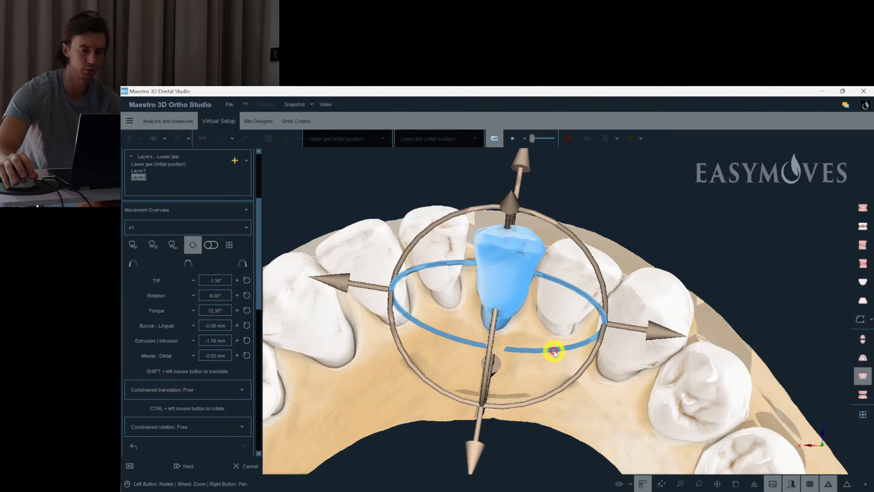
Step: Shift tooth 31 buccal-lingually to about -1.2 mm and adjust its torque to about 9.0°
drag(444, 258, 447, 275)
drag(447, 309, 448, 320)
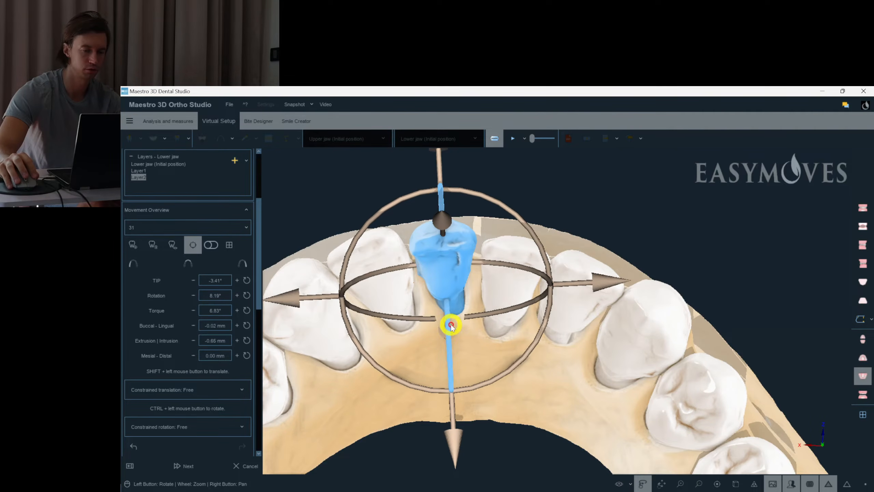
drag(463, 436, 452, 447)
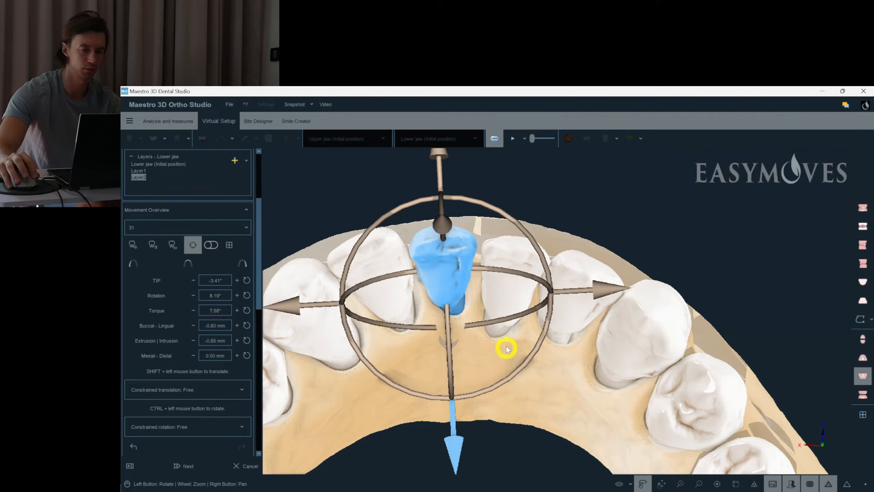
drag(507, 323, 512, 371)
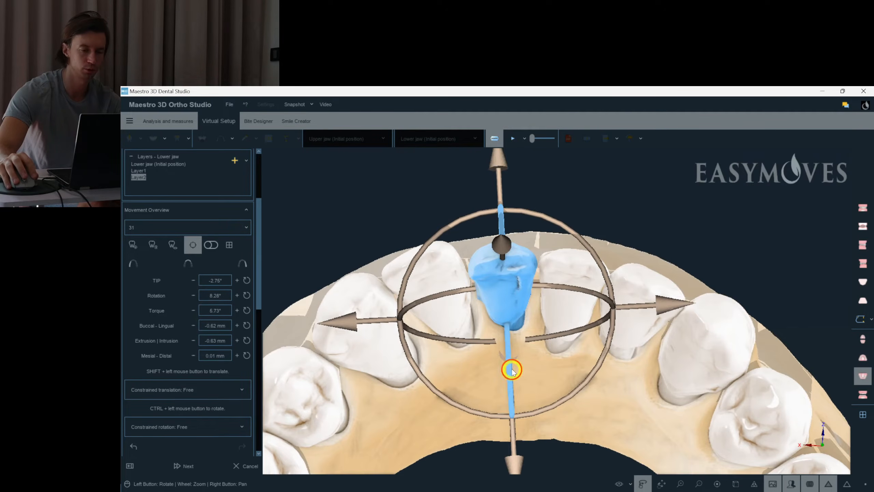
drag(515, 461, 514, 465)
drag(561, 352, 552, 372)
click(552, 383)
Step: Rotate tooth 32 to about 16.2° and shift it buccal-lingually to about -0.8 mm
click(472, 288)
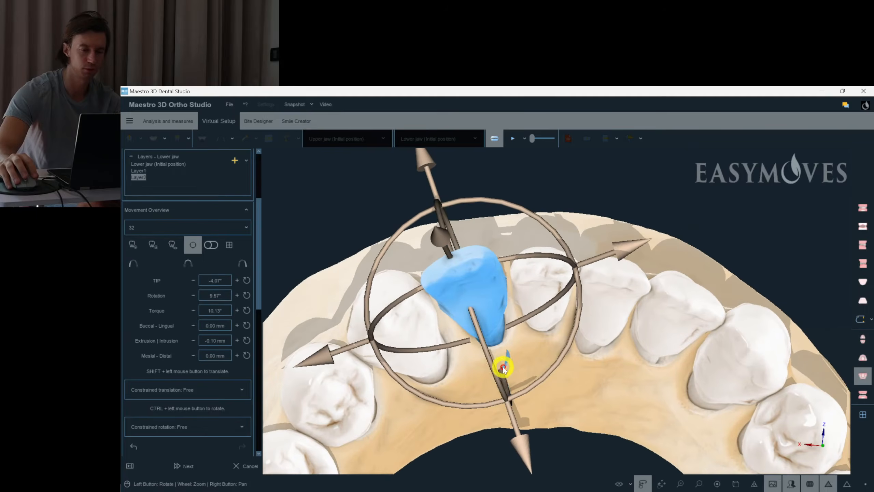
drag(498, 365, 536, 359)
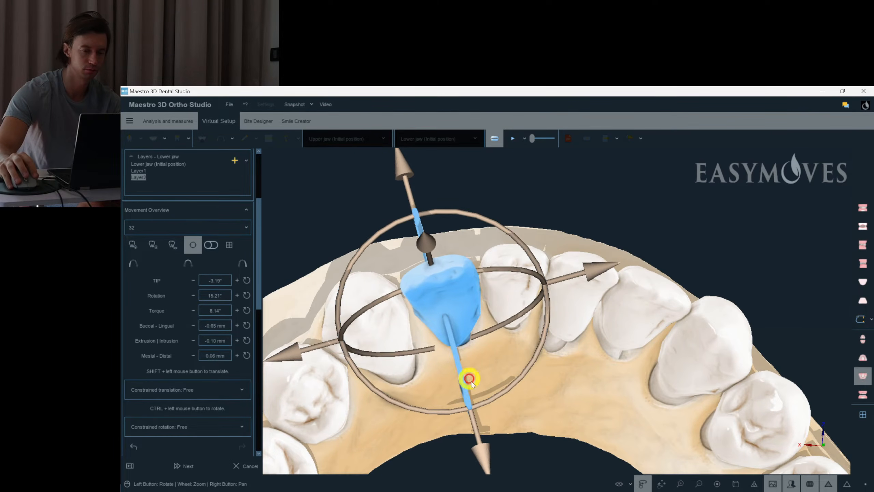
drag(488, 455, 487, 458)
click(600, 421)
drag(568, 398, 547, 393)
Step: Check the position of tooth 33 and the alignment of the lower front arch
click(408, 340)
drag(462, 341, 427, 312)
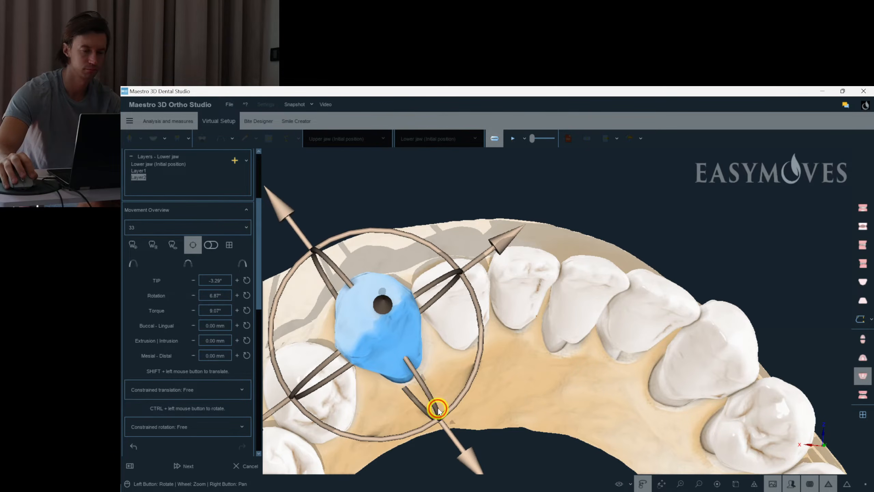
drag(439, 410, 404, 356)
click(463, 404)
drag(463, 404, 464, 320)
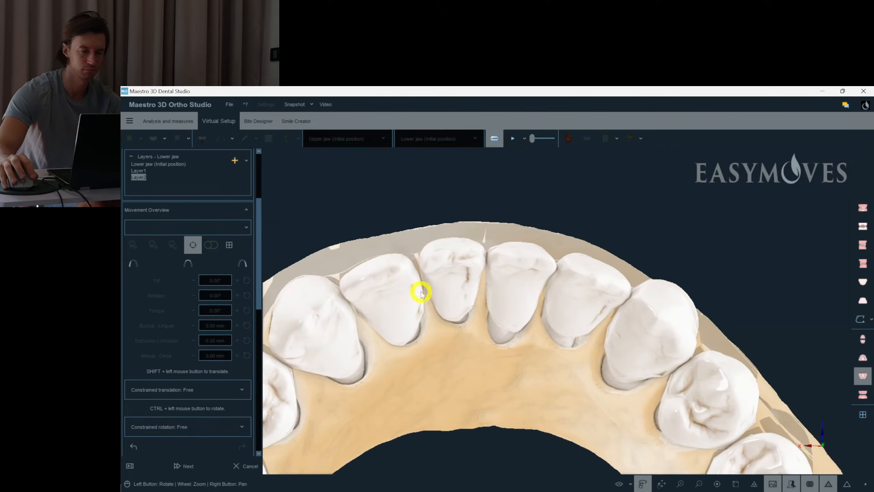
Step: Fine-tune the position of tooth 31 against its neighbouring lower incisors
click(415, 332)
click(453, 289)
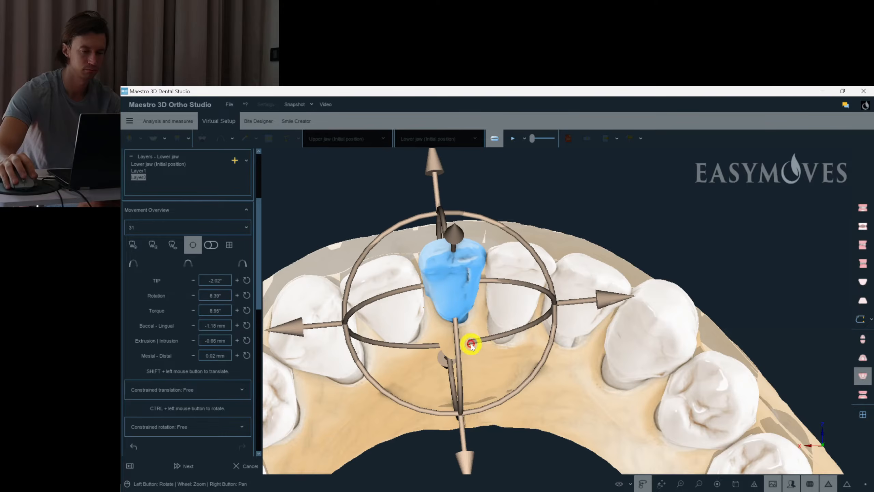
drag(460, 350, 454, 356)
click(471, 390)
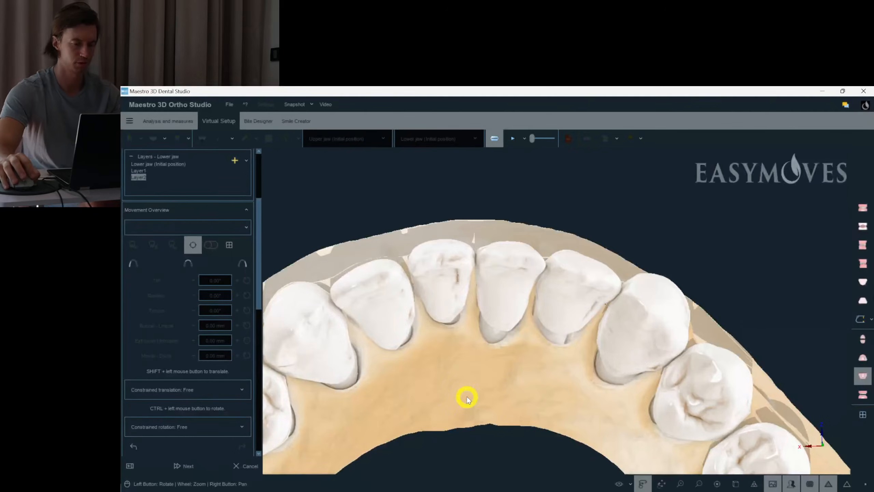
Step: Examine the lower incisors from the front and their contact with the upper front teeth from below
right_click(485, 372)
click(459, 369)
scroll(619, 351, up, 3)
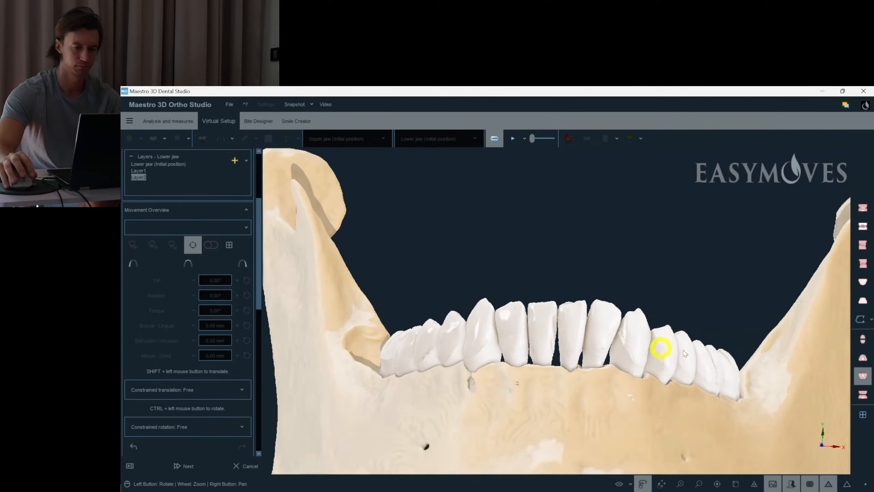
click(863, 393)
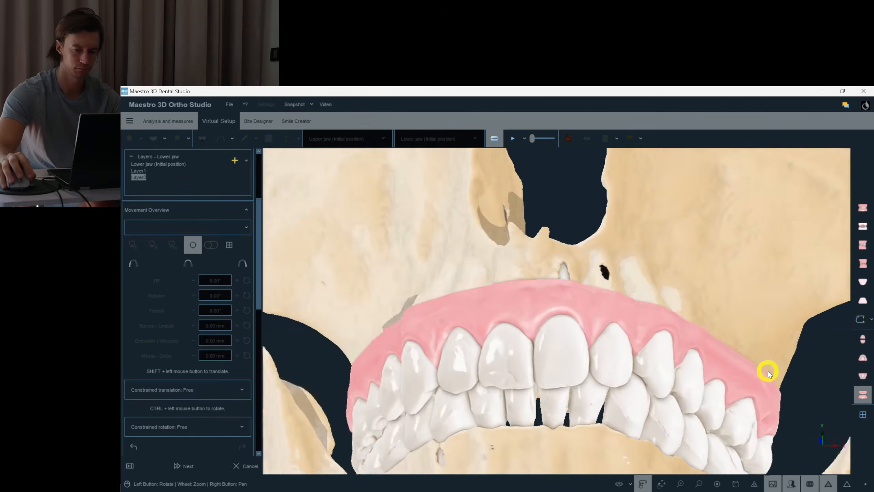
scroll(768, 370, down, 1)
scroll(767, 371, up, 2)
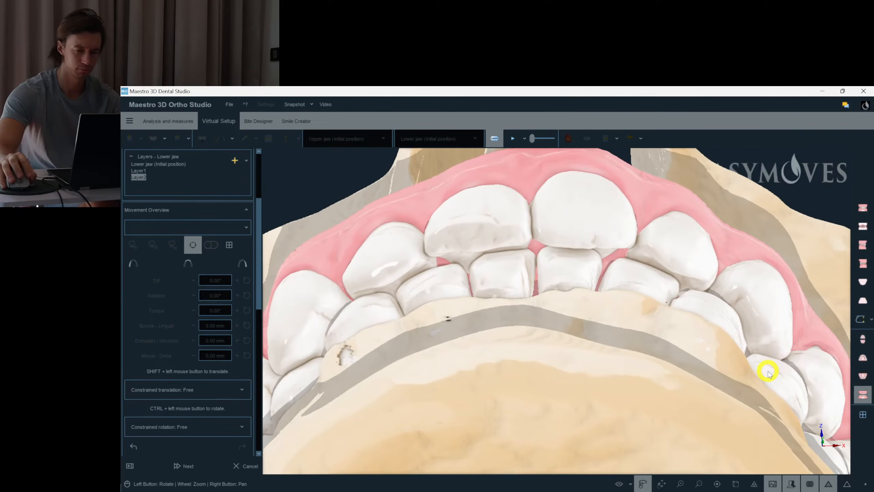
click(863, 375)
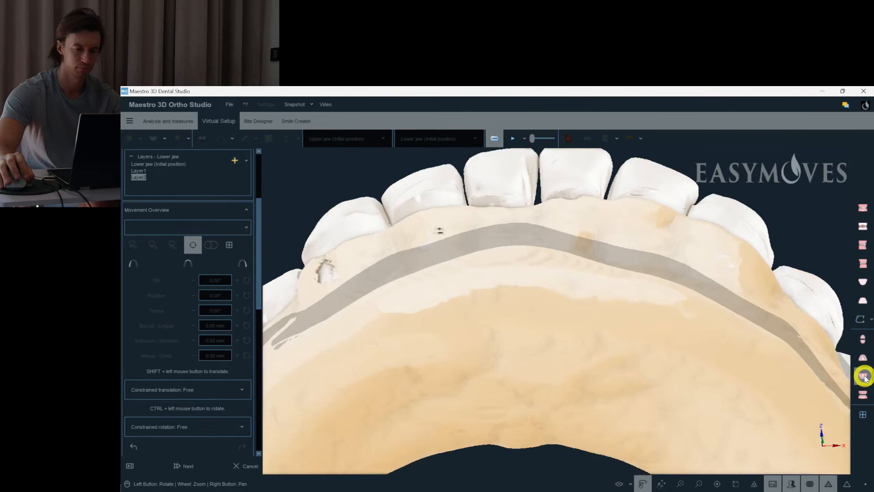
drag(631, 341, 543, 339)
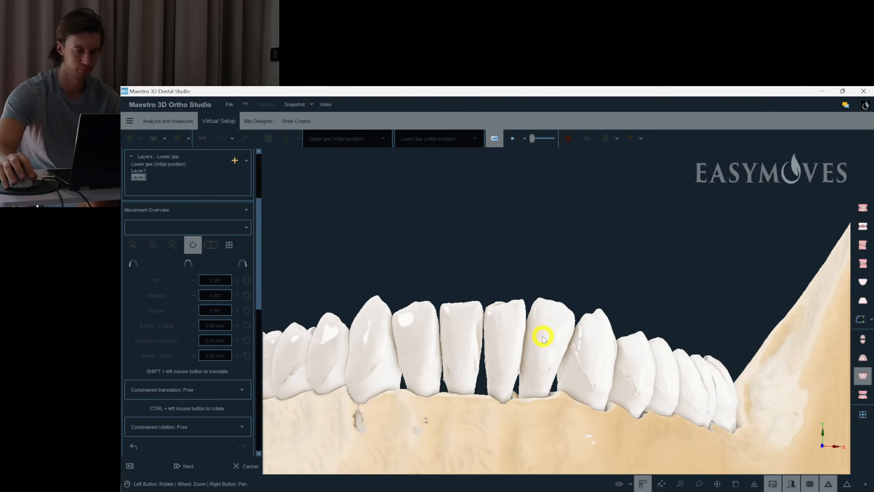
Step: Intrude the four lower incisors together by about 0.2 mm and check their edge levels from the front
click(569, 337)
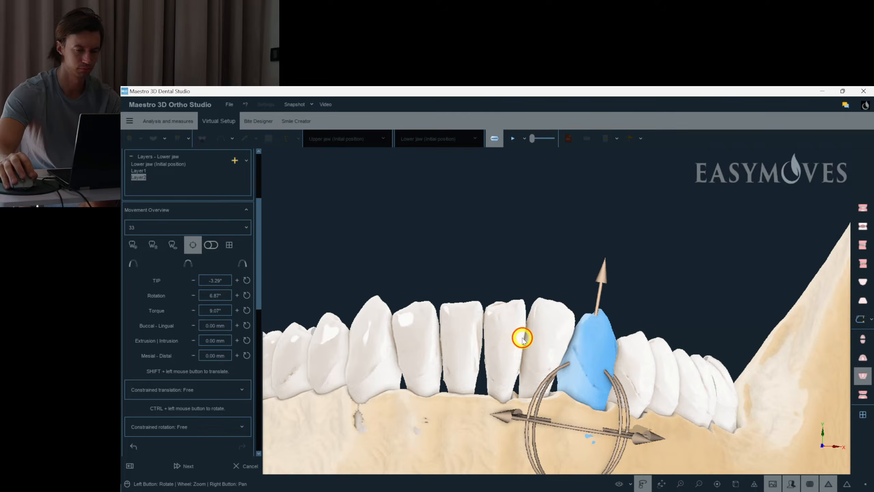
click(522, 338)
ctrl+click(536, 338)
ctrl+click(447, 338)
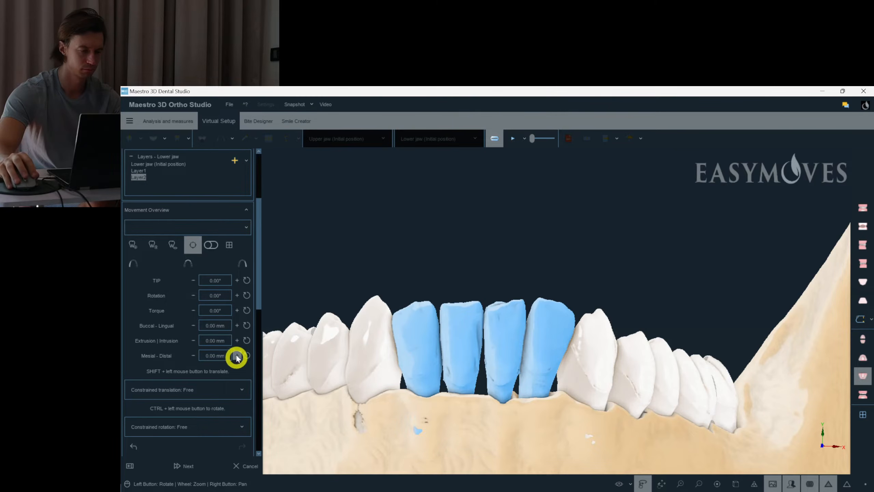
click(501, 259)
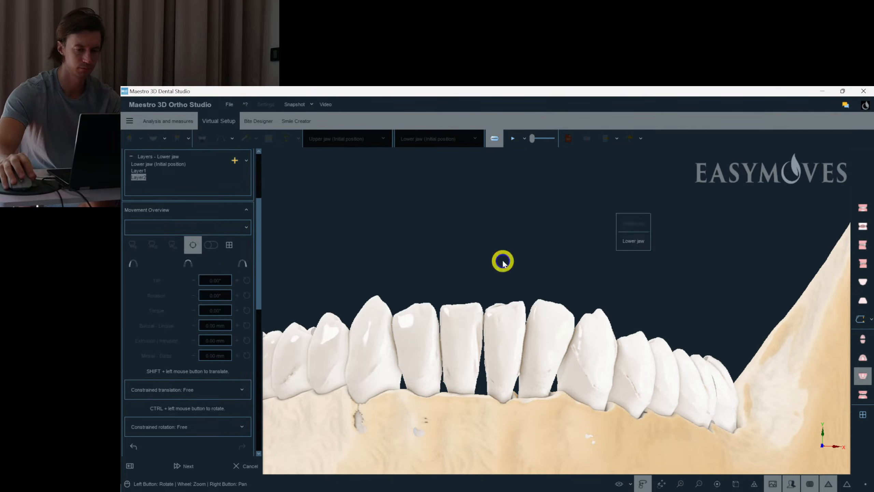
drag(501, 259, 532, 282)
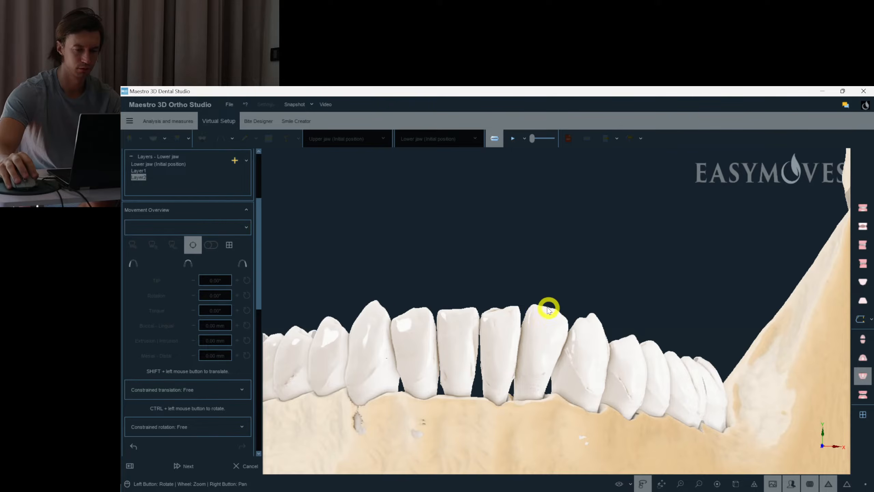
drag(586, 309, 503, 305)
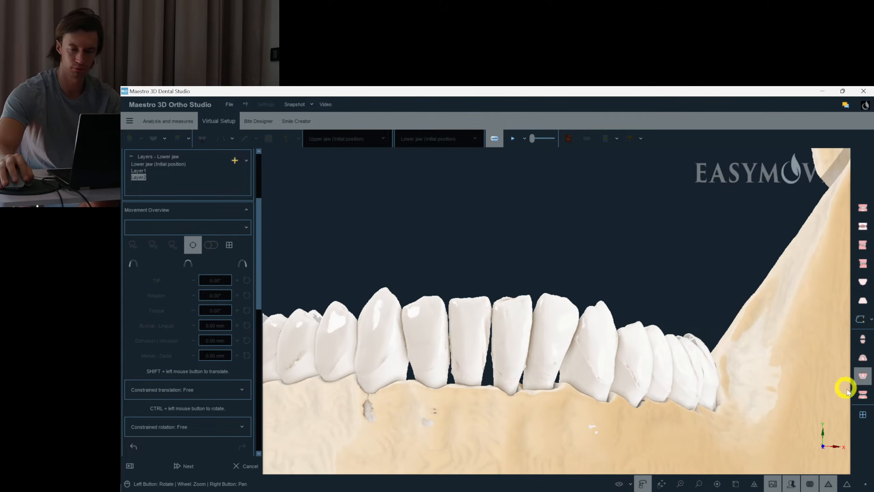
click(863, 393)
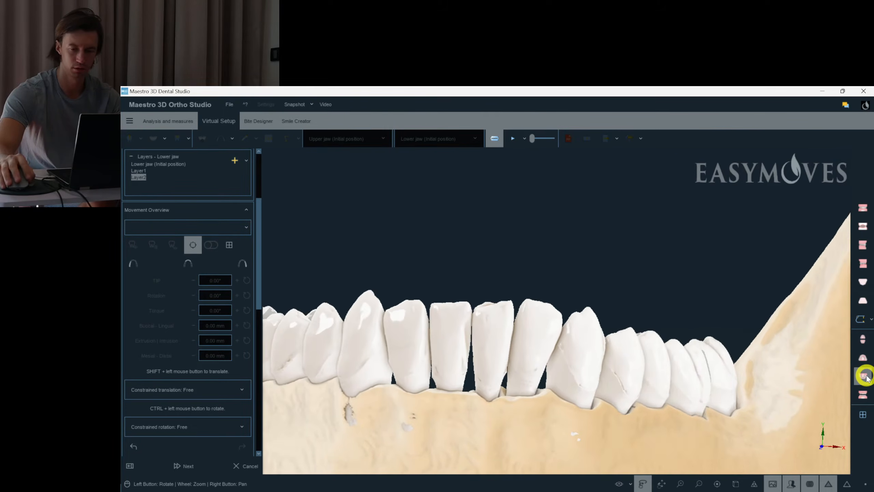
Step: With only the lower jaw shown, refine tooth 31's torque to about 8.6° and tooth 32's rotation to about 15.3°
click(864, 375)
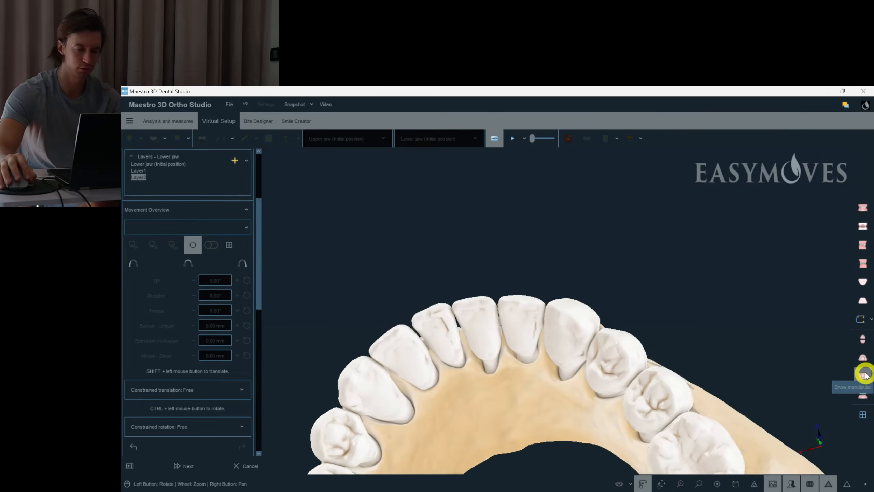
scroll(714, 335, up, 2)
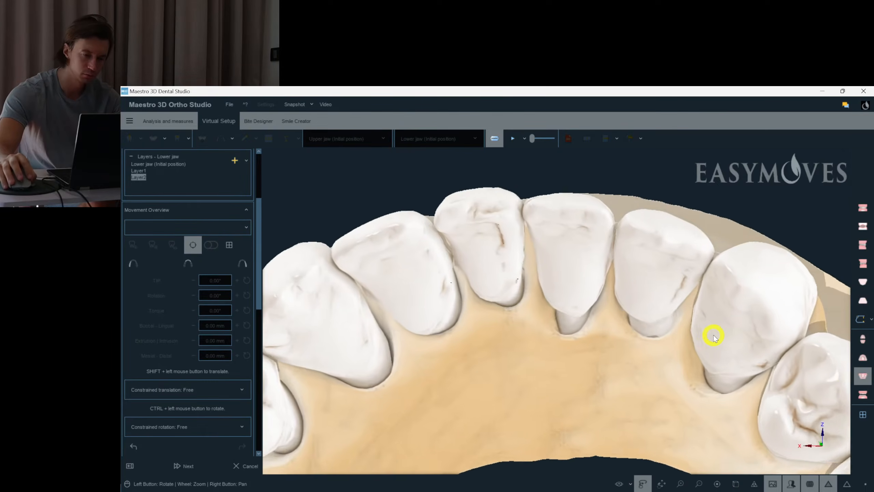
click(485, 255)
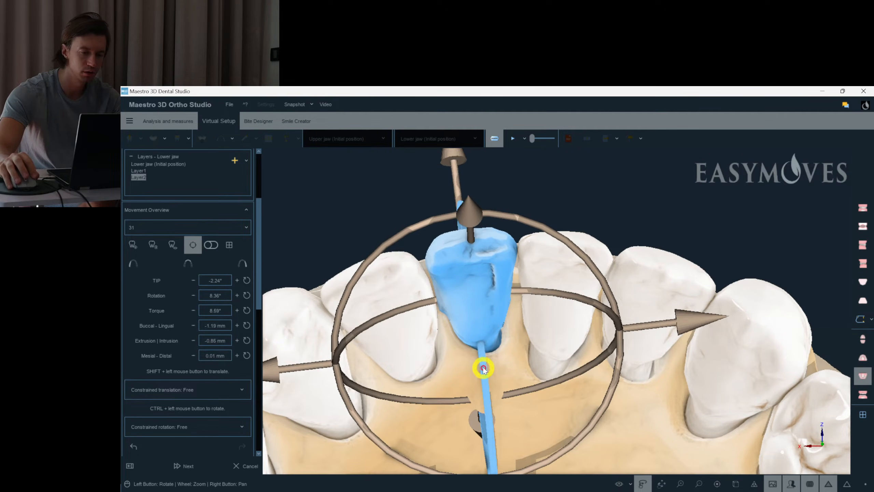
click(399, 312)
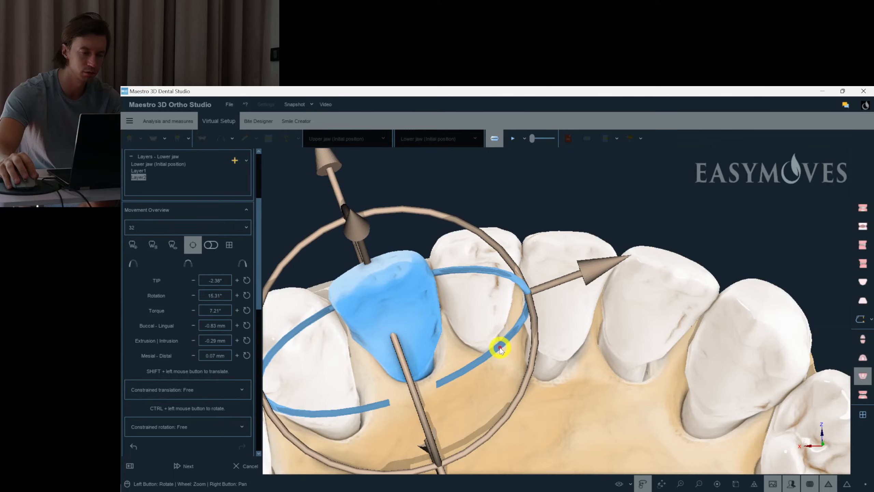
click(542, 414)
drag(521, 408, 530, 400)
click(530, 399)
Step: Shift tooth 31 buccal-lingually to about -1.3 mm, clear the selection and bring up the attachment settings
drag(474, 404, 463, 449)
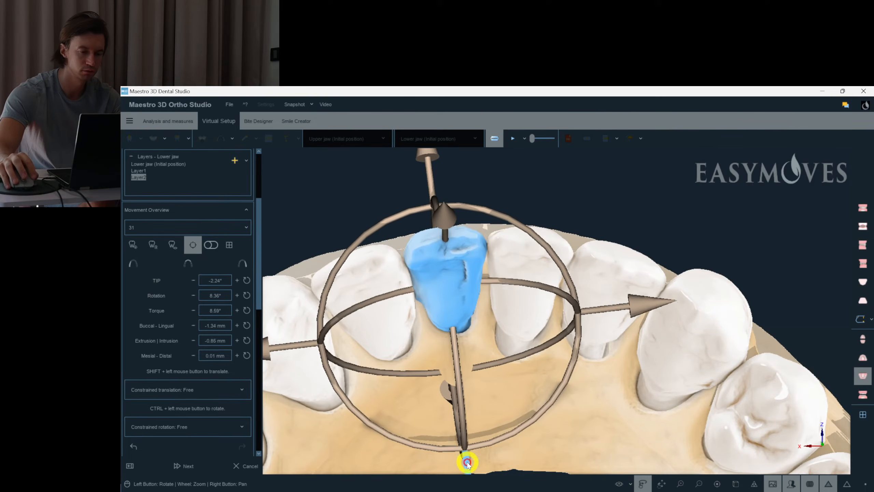
click(335, 365)
scroll(250, 234, down, 5)
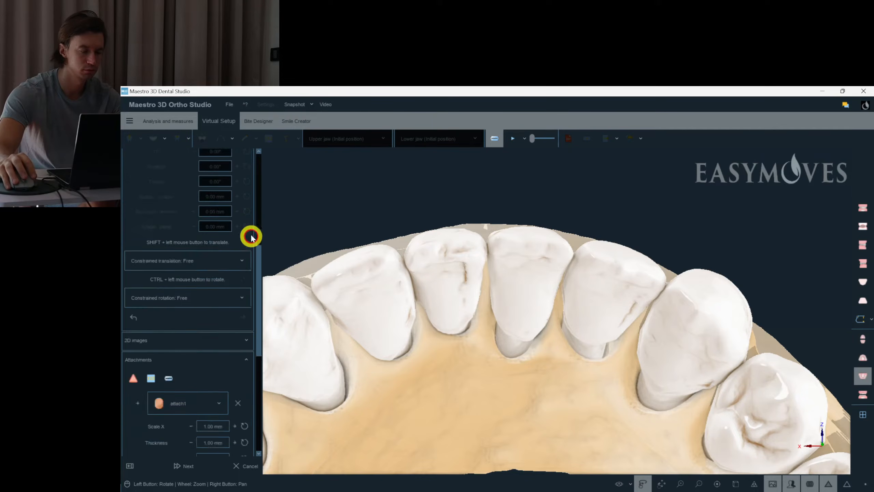
Step: Turn the gingiva display back on and compare the lower jaw's initial position with Layer2
scroll(183, 306, up, 6)
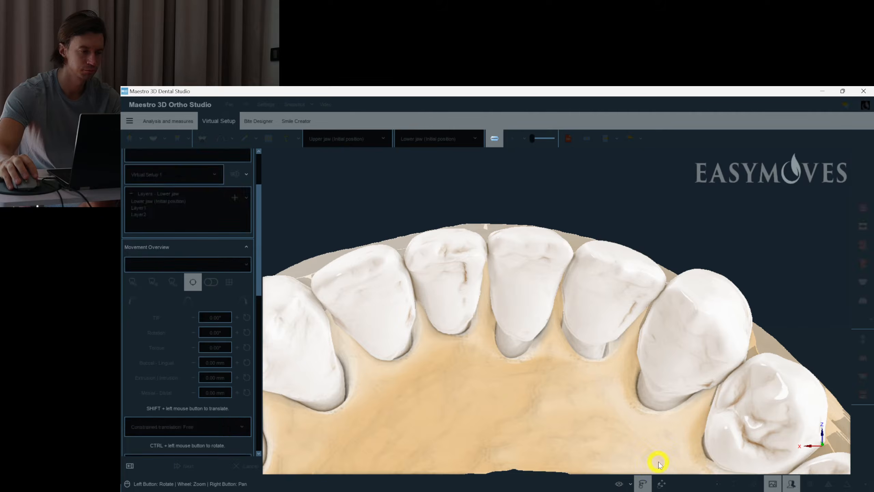
click(631, 483)
click(619, 401)
right_click(482, 414)
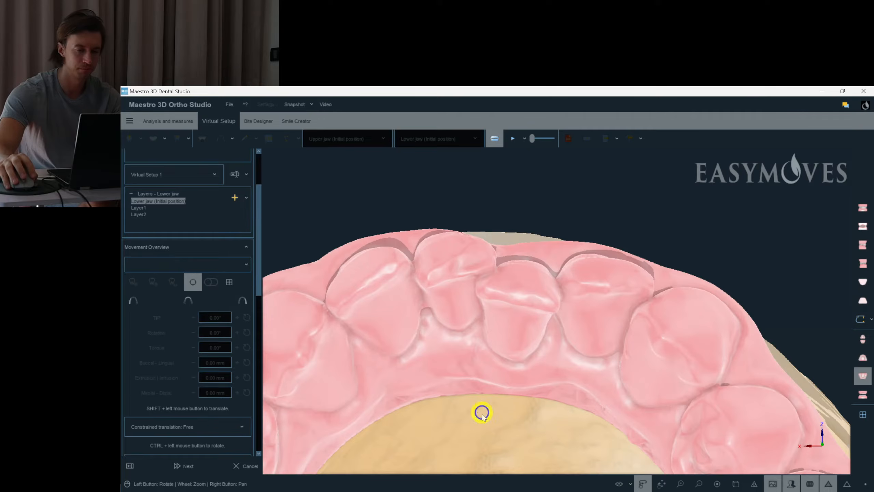
click(139, 216)
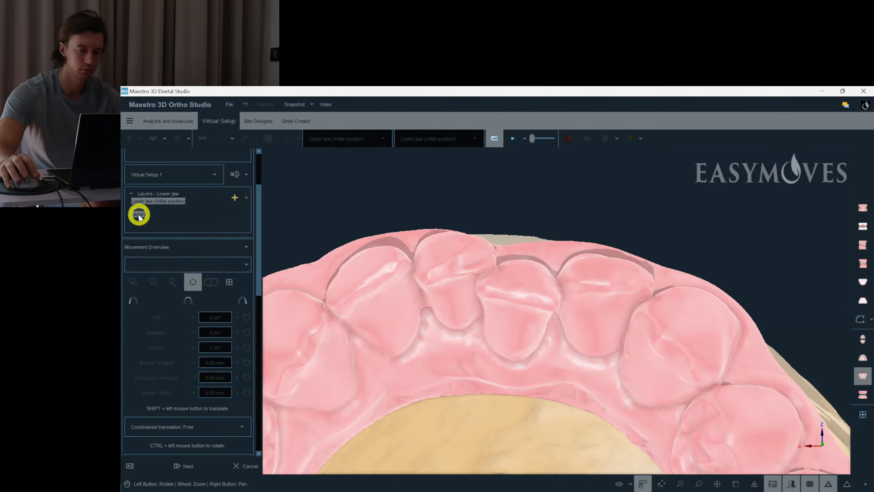
Step: Refine tooth 32's tip to about -3.1°, its rotation to about 16.5° and its torque to about 7.3°
click(425, 331)
click(394, 314)
drag(396, 314, 434, 327)
drag(515, 351, 421, 364)
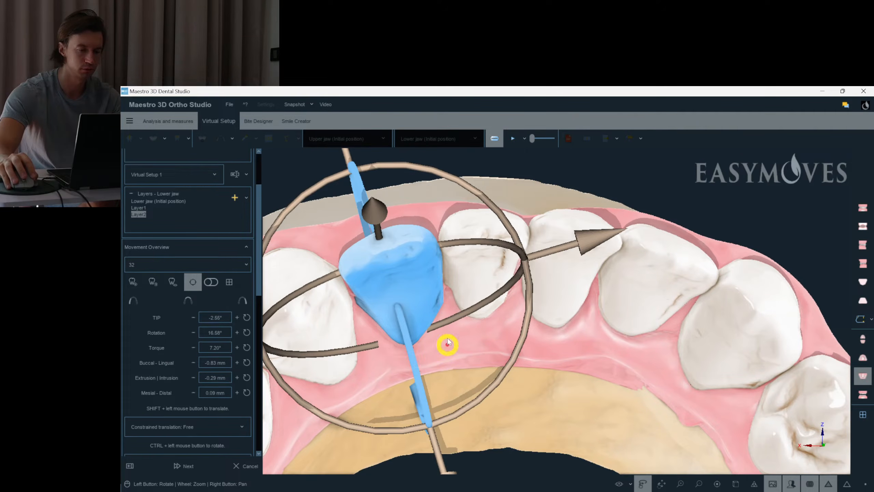
drag(460, 319, 458, 318)
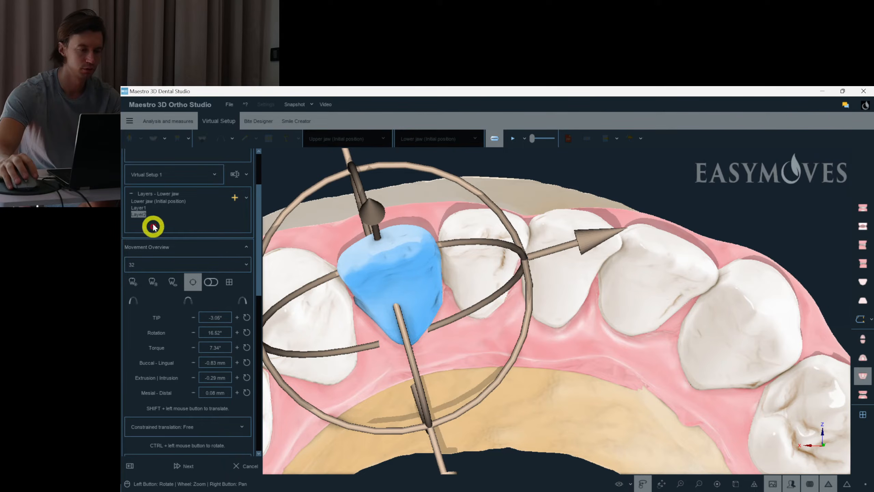
Step: Compare the lower incisors in the initial position with Layer2 from the lingual side
click(143, 206)
drag(415, 235, 435, 359)
scroll(435, 359, up, 2)
drag(426, 196, 442, 205)
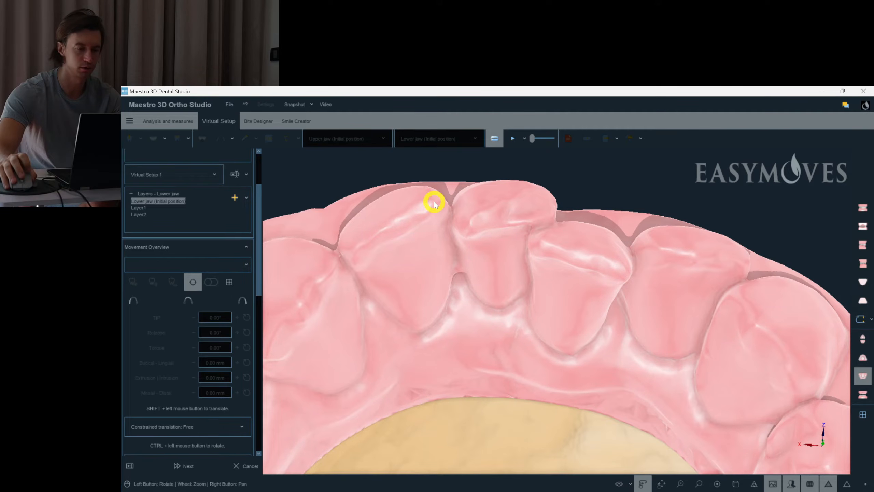
drag(437, 214, 413, 220)
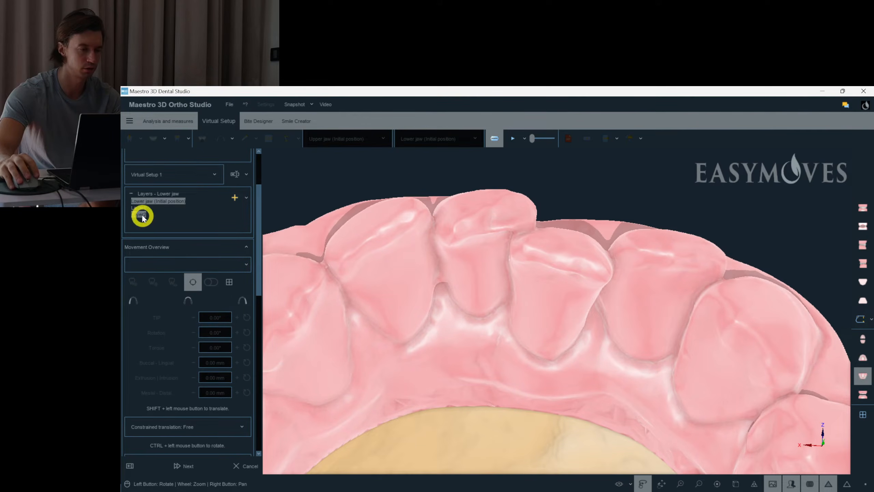
drag(444, 238, 454, 363)
Step: Adjust tooth 41's torque to about 11.6°, checking its position against the lower jaw's initial layer, and clear the selection
click(503, 277)
drag(521, 330, 518, 276)
click(487, 371)
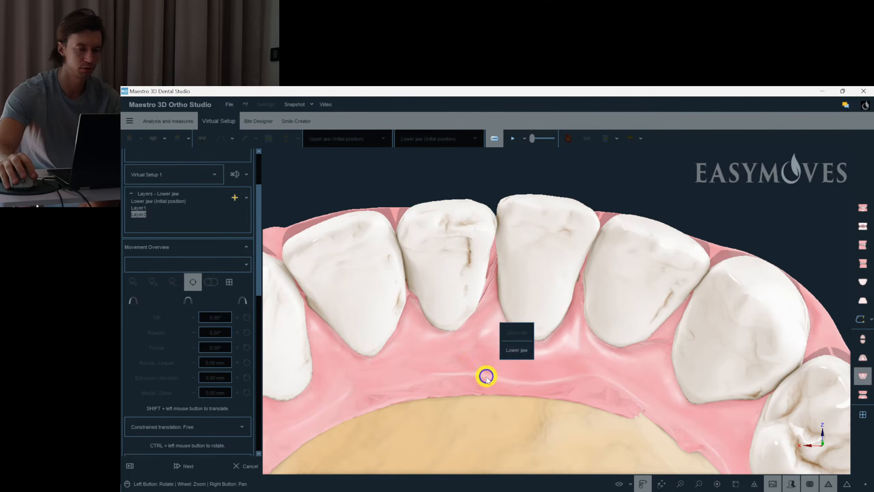
double_click(141, 216)
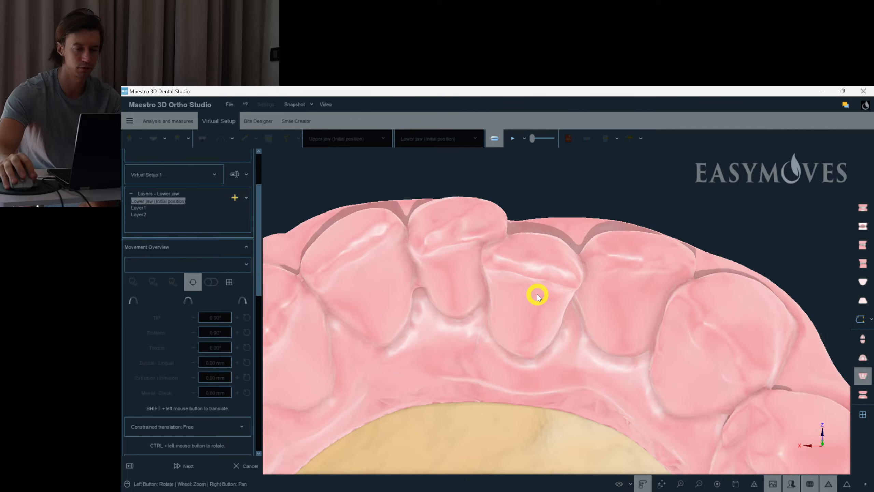
double_click(143, 216)
click(554, 272)
drag(554, 272, 514, 326)
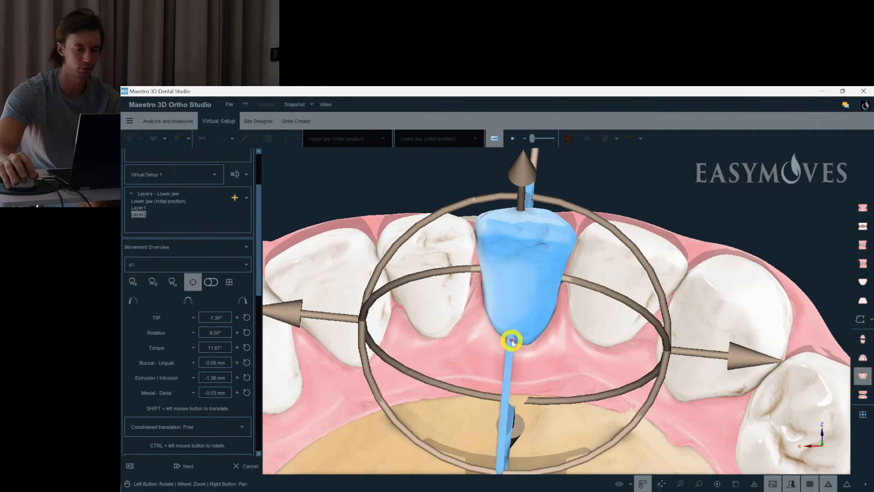
click(552, 371)
right_click(511, 341)
drag(478, 402, 487, 391)
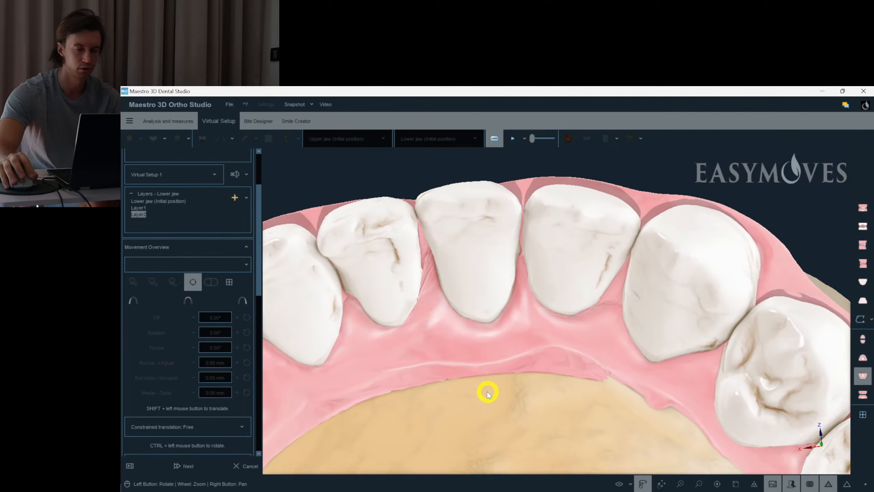
Step: Compare tooth 42 with its initial position, adjust its tip to about -3.0° and clear the selection
click(154, 203)
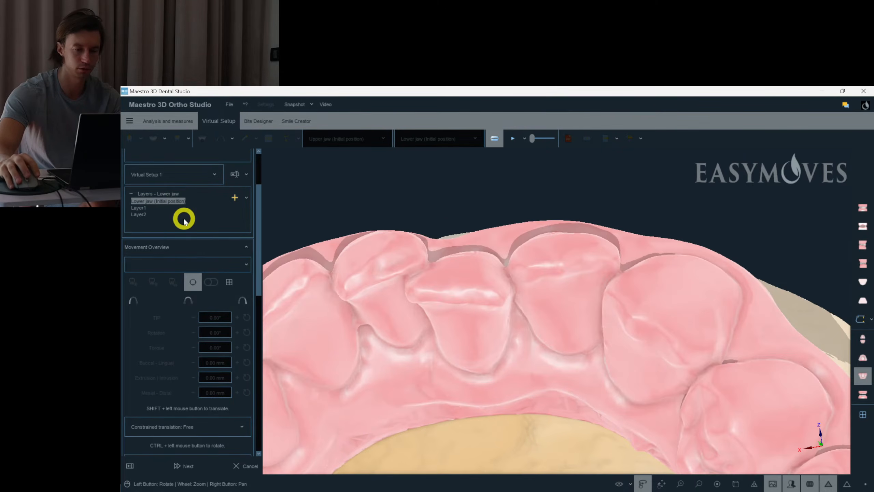
click(140, 216)
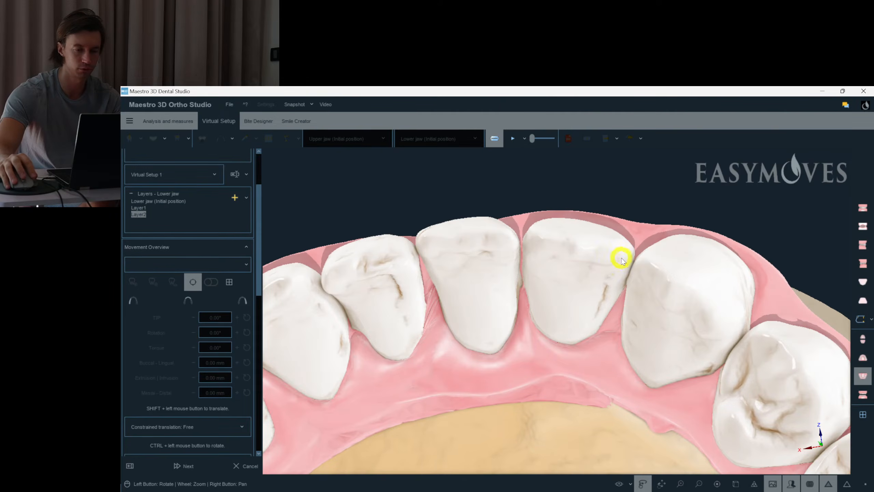
click(601, 266)
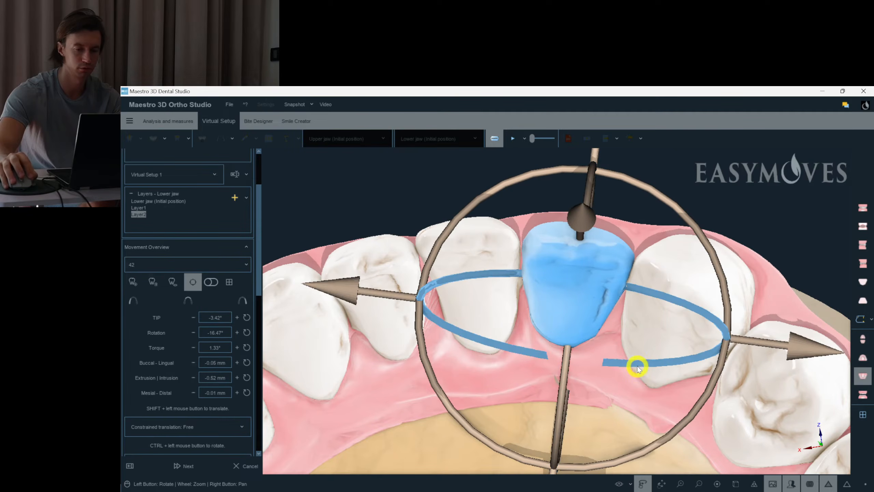
drag(636, 365, 637, 358)
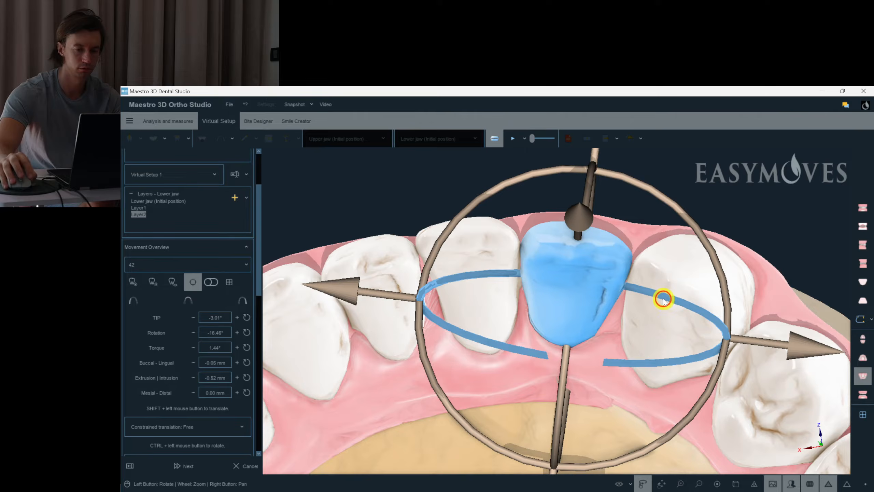
click(621, 199)
drag(621, 199, 514, 344)
click(514, 344)
click(527, 272)
Step: Check the lower incisors from the front and from below, alternating between both jaws and the lower jaw alone
scroll(843, 426, down, 1)
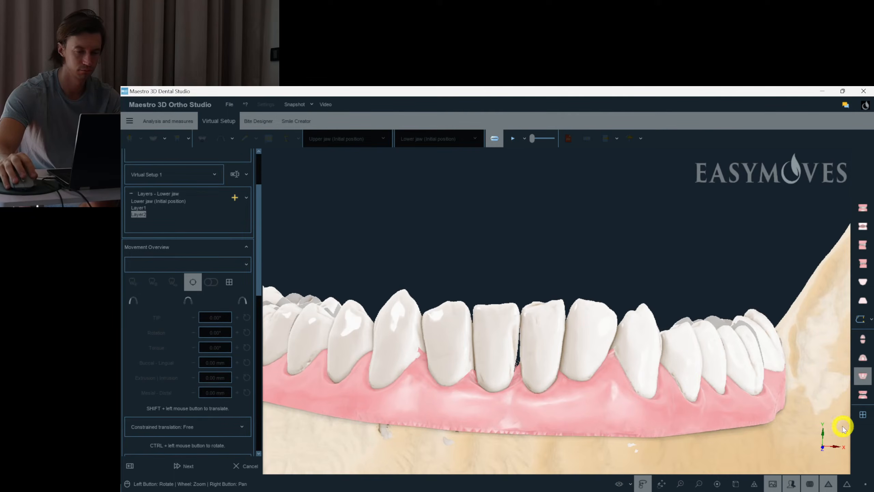
click(860, 395)
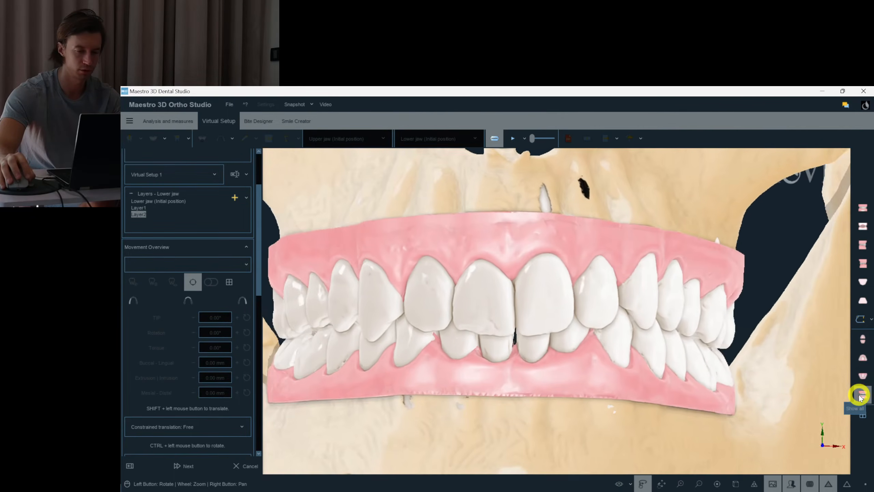
click(863, 382)
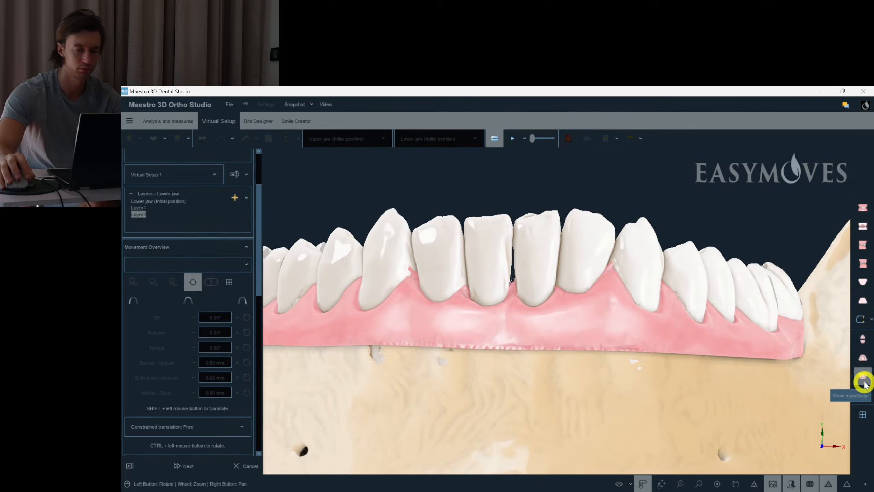
click(866, 396)
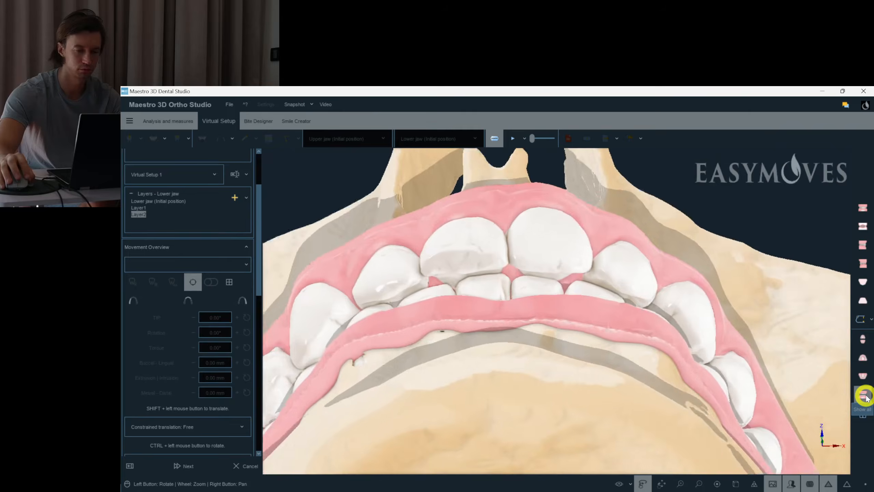
click(862, 379)
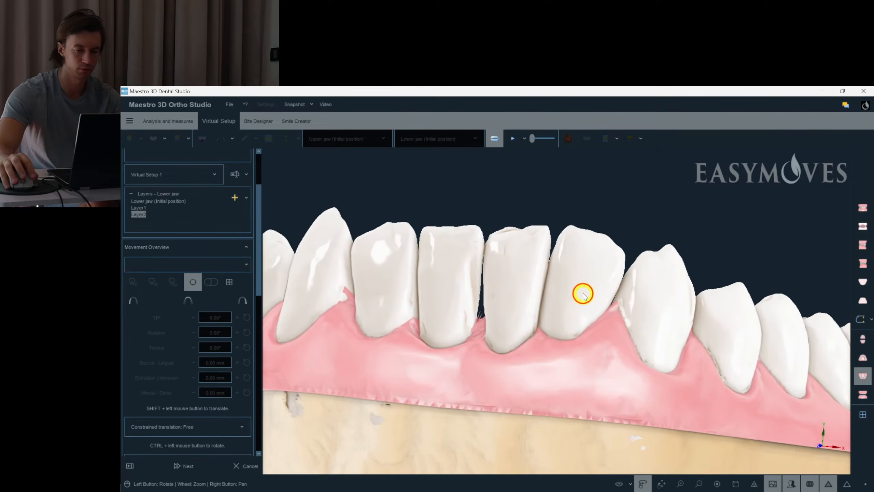
Step: Examine tooth 32's root with the gingiva and bone hidden, restore both and clear the selection
click(582, 293)
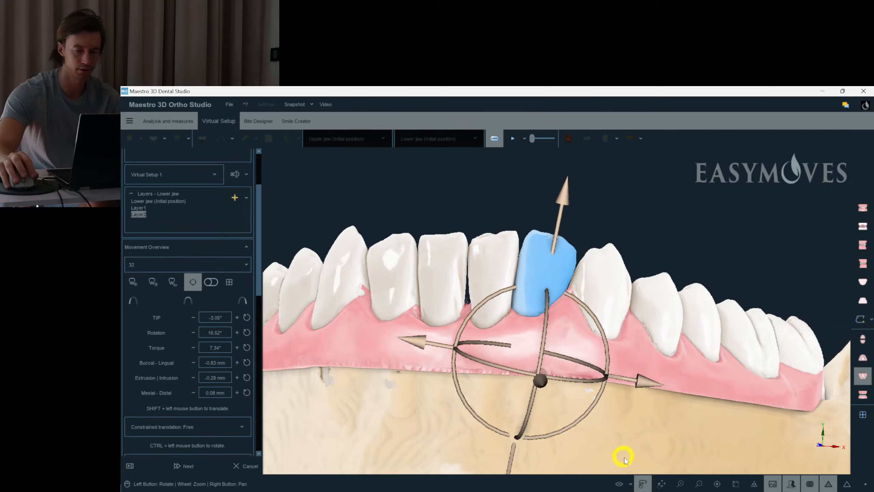
click(631, 483)
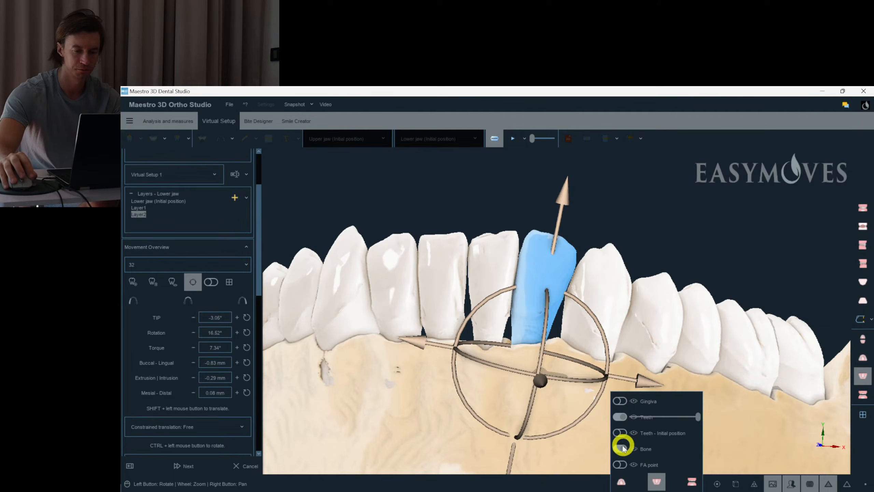
click(621, 447)
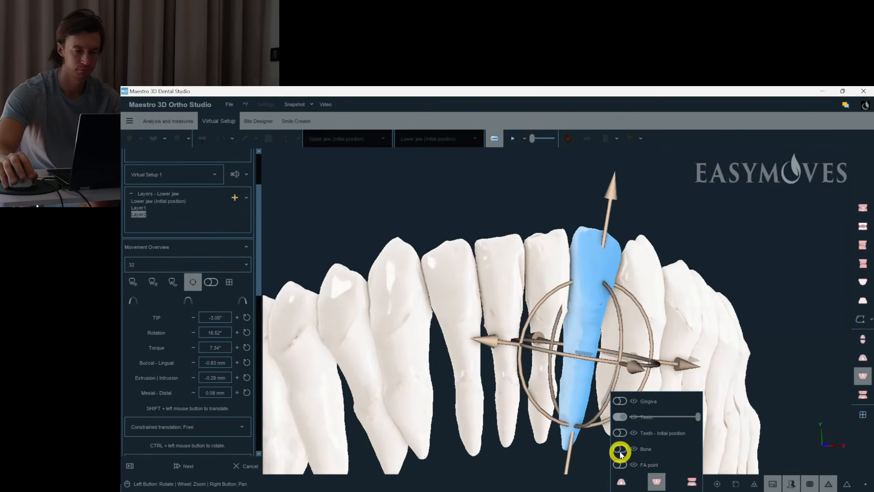
click(620, 449)
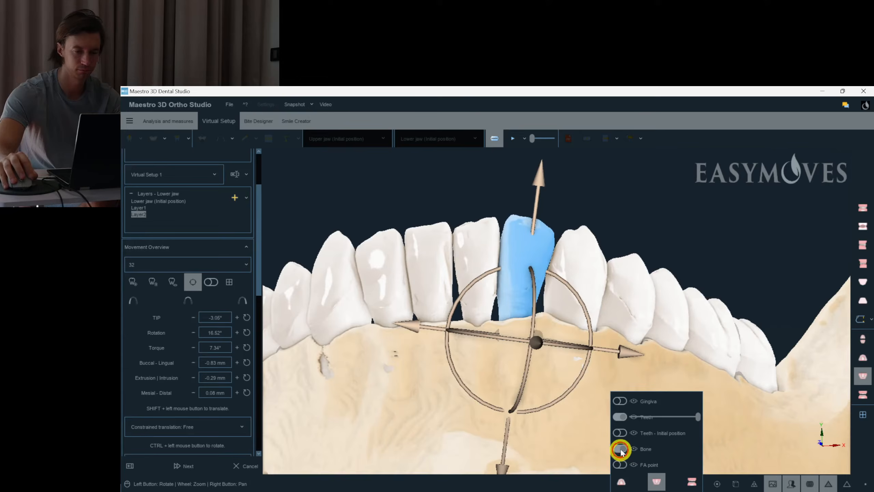
click(620, 417)
click(620, 416)
click(620, 401)
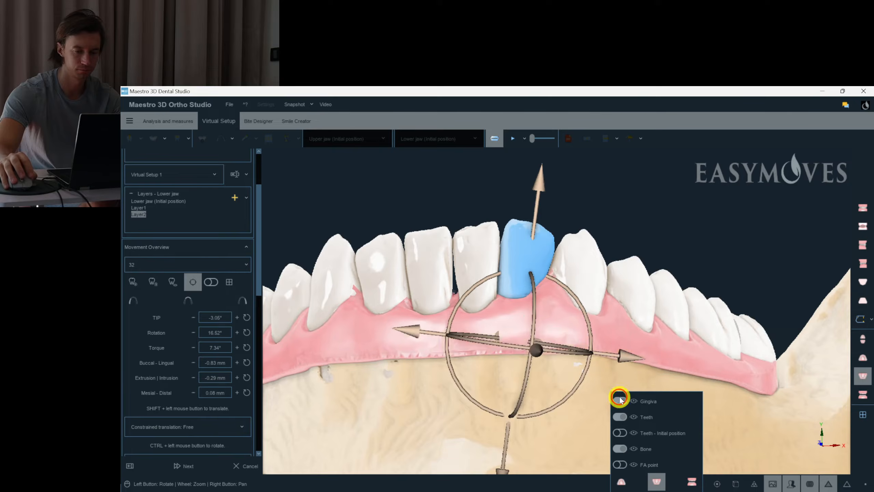
click(540, 433)
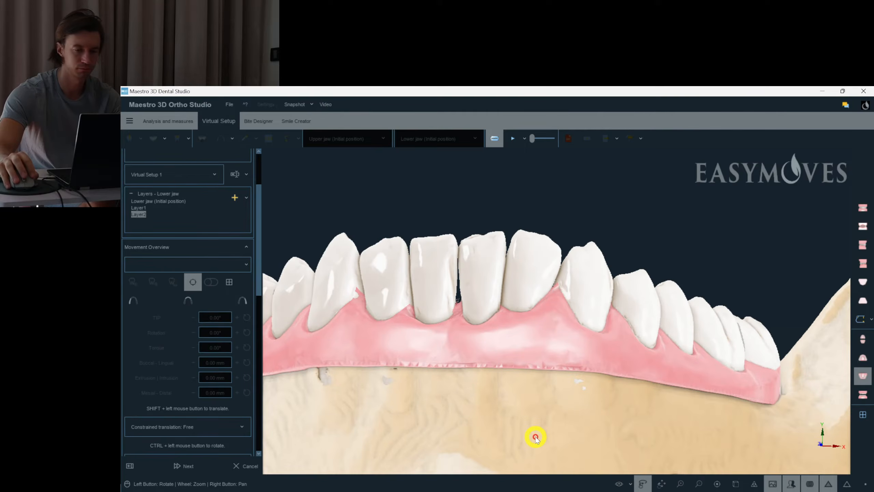
Step: Check tooth 32's tip against its initial positioning value and clear the selection
click(532, 254)
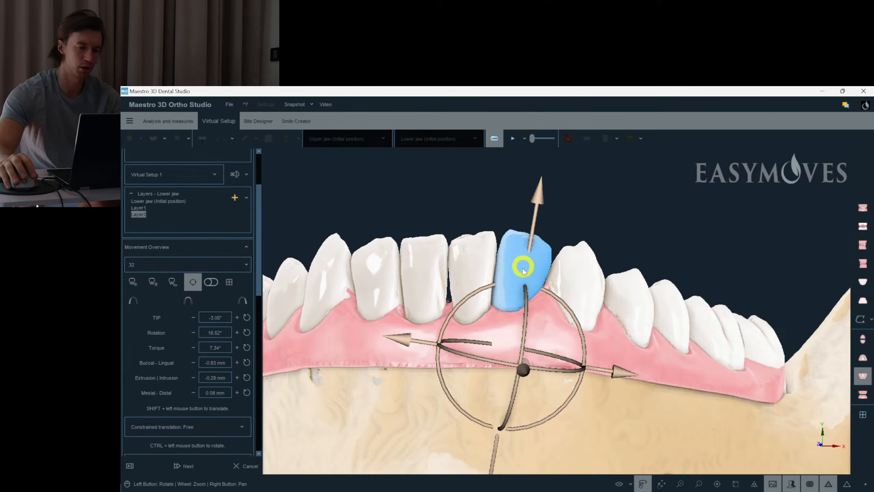
scroll(515, 284, up, 3)
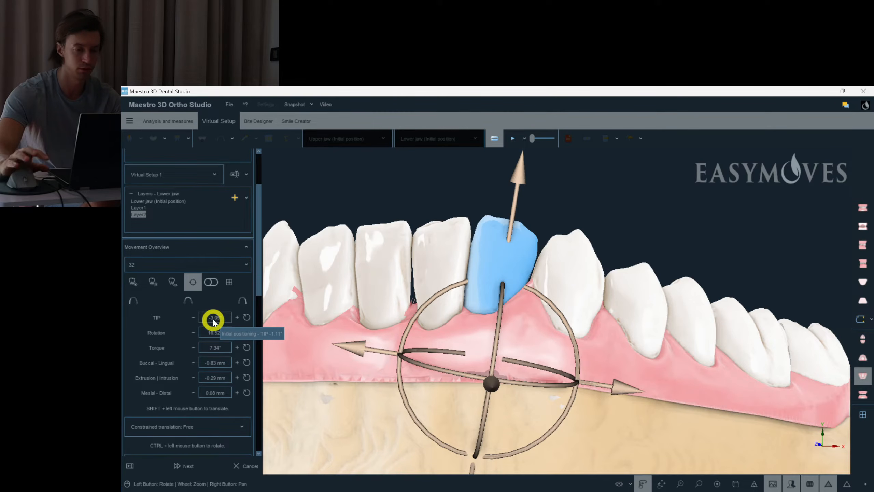
click(329, 350)
Step: Show both jaws from the front, intrude tooth 22 slightly along its long axis and clear the selection
drag(312, 389, 870, 403)
drag(728, 376, 636, 358)
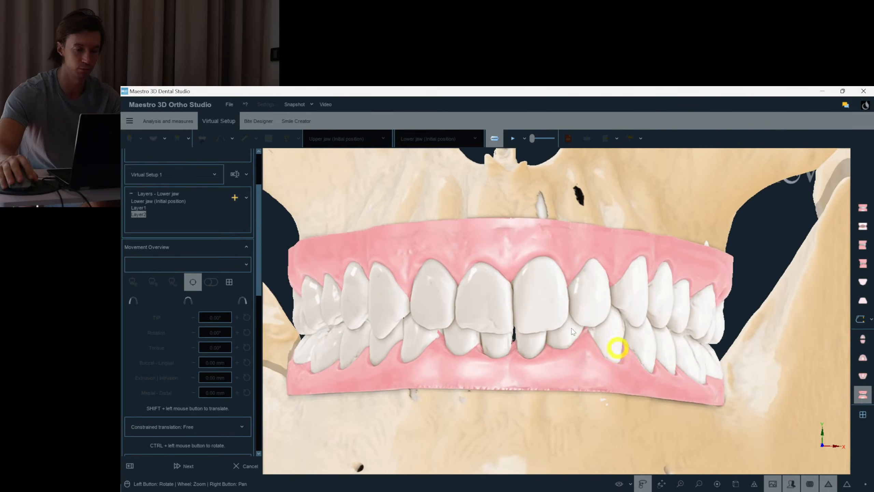
click(445, 301)
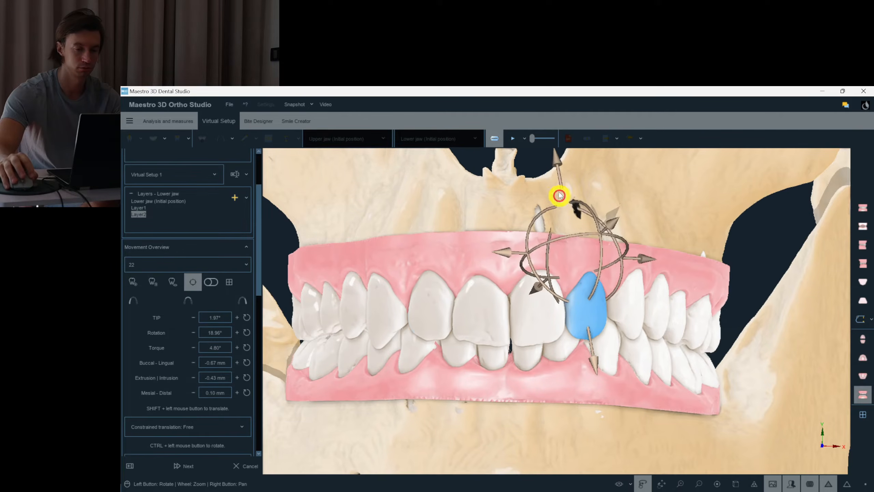
drag(562, 206, 552, 185)
click(644, 230)
Step: Examine the upper front teeth from the occlusal side with only the upper jaw shown and bring up its layer list
drag(609, 246, 847, 358)
scroll(594, 246, up, 3)
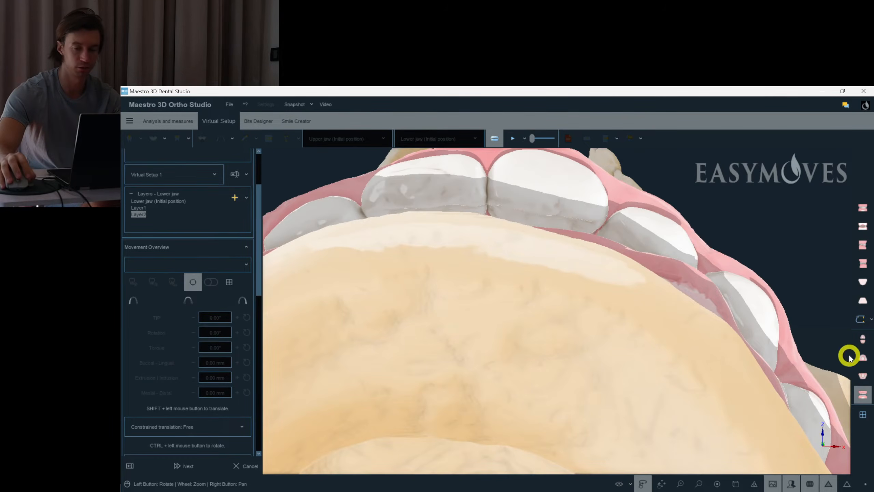
click(862, 358)
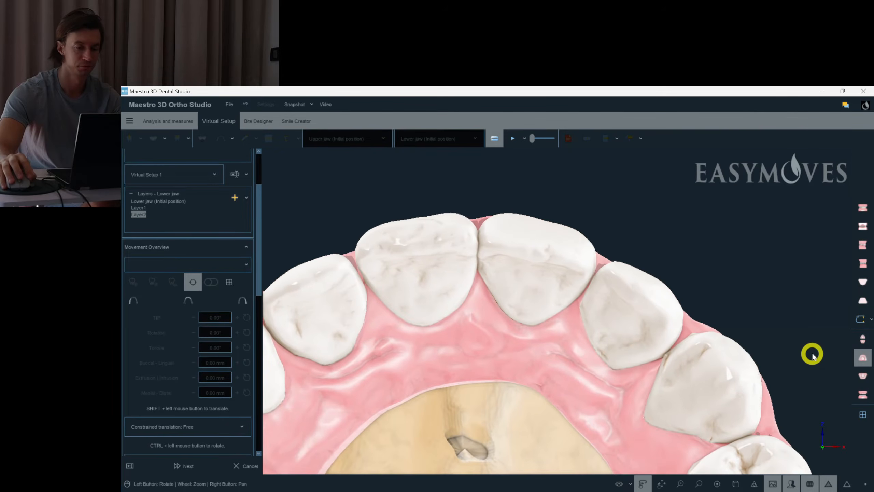
drag(812, 354, 822, 367)
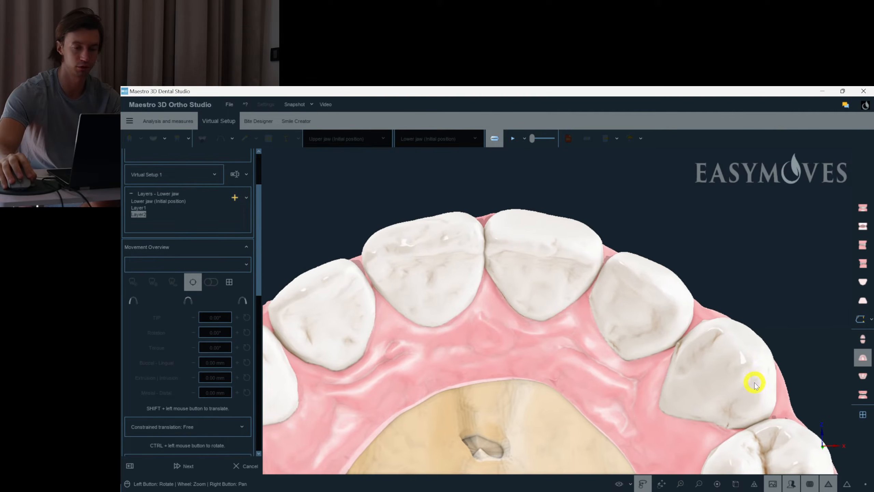
right_drag(736, 369, 754, 382)
drag(753, 382, 753, 383)
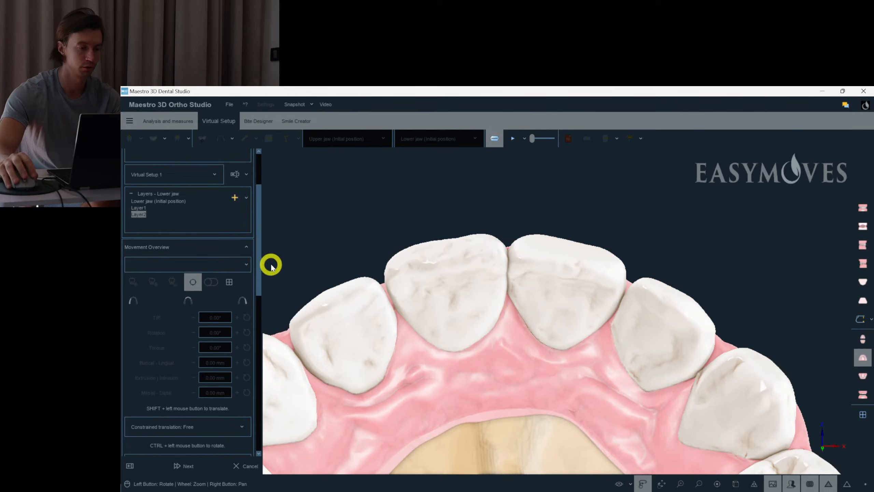
scroll(250, 185, up, 4)
drag(347, 245, 355, 243)
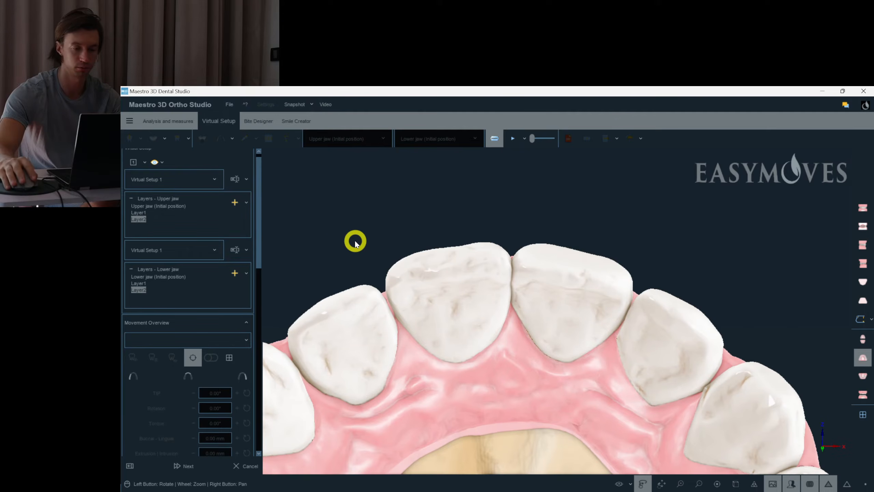
Step: Compare the upper jaw's initial position with Layer2, check tooth 12's movement values and clear the selection
click(159, 207)
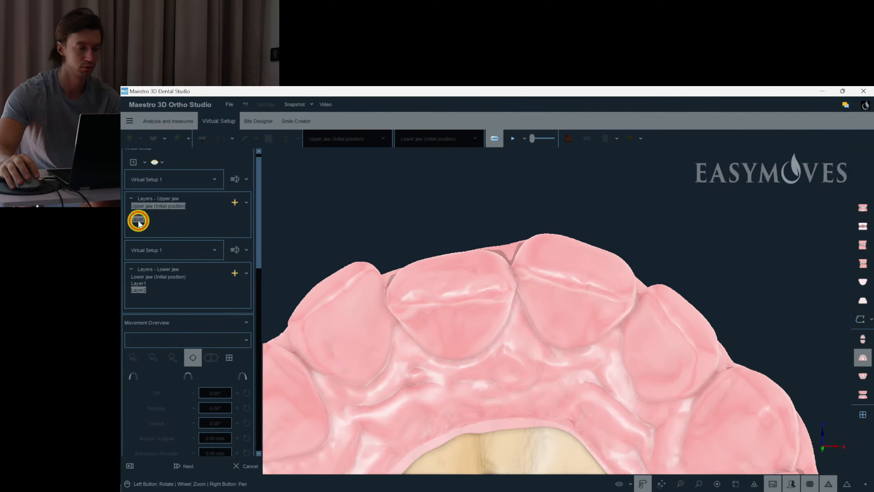
click(143, 220)
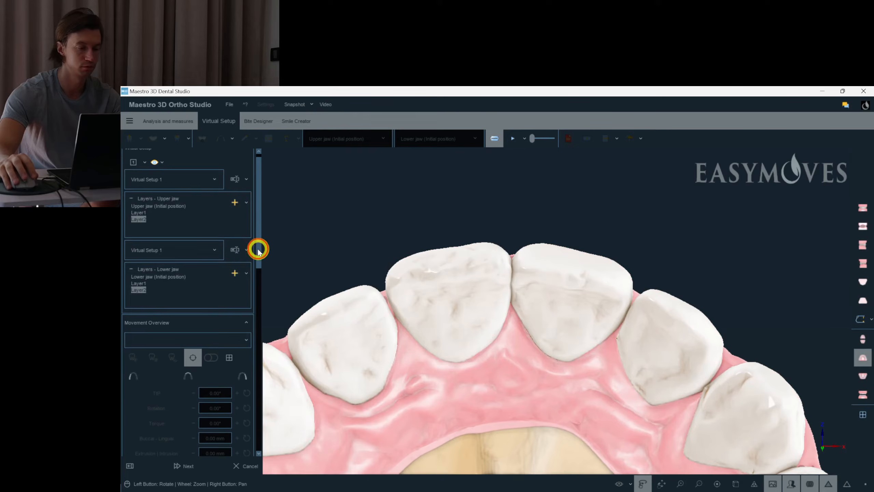
scroll(258, 241, down, 3)
drag(408, 222, 403, 220)
click(370, 326)
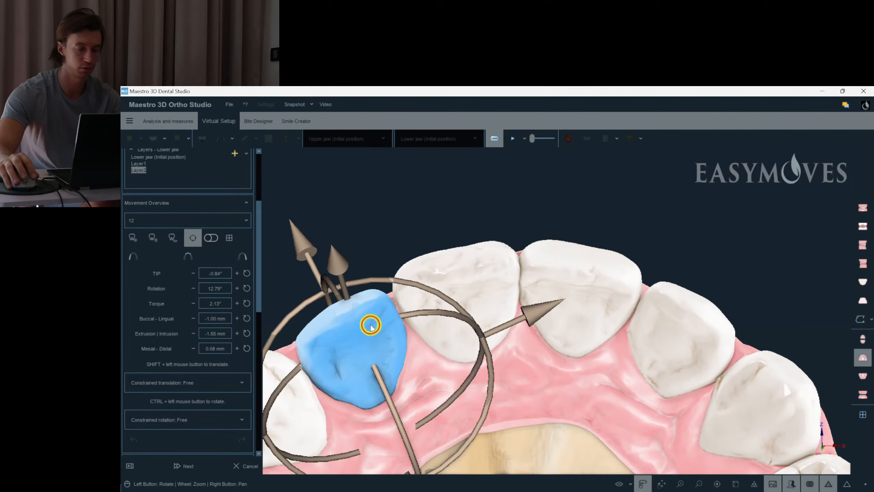
click(468, 381)
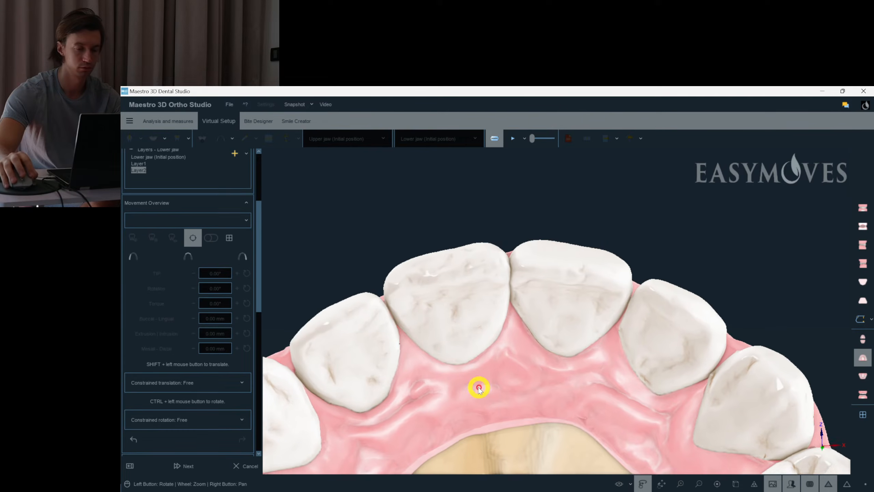
Step: Compare the upper front teeth once more between the initial position and Layer2 from the occlusal side
drag(482, 382, 482, 382)
scroll(481, 382, up, 1)
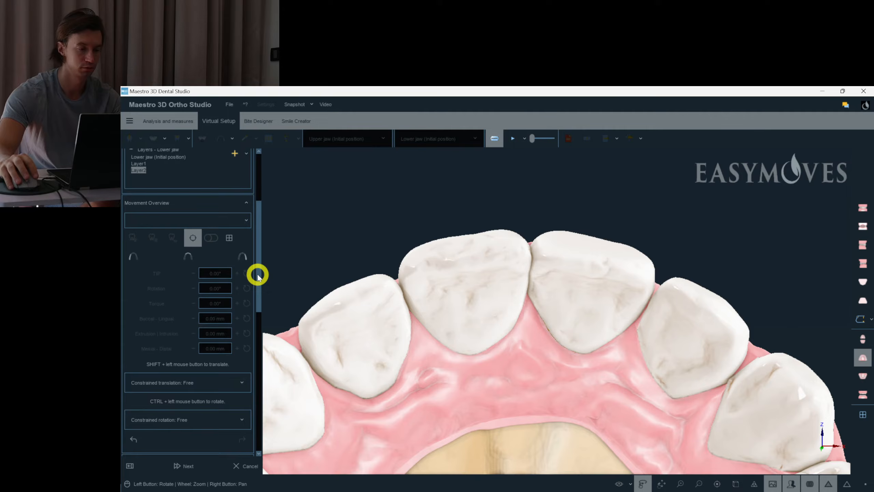
scroll(240, 185, up, 5)
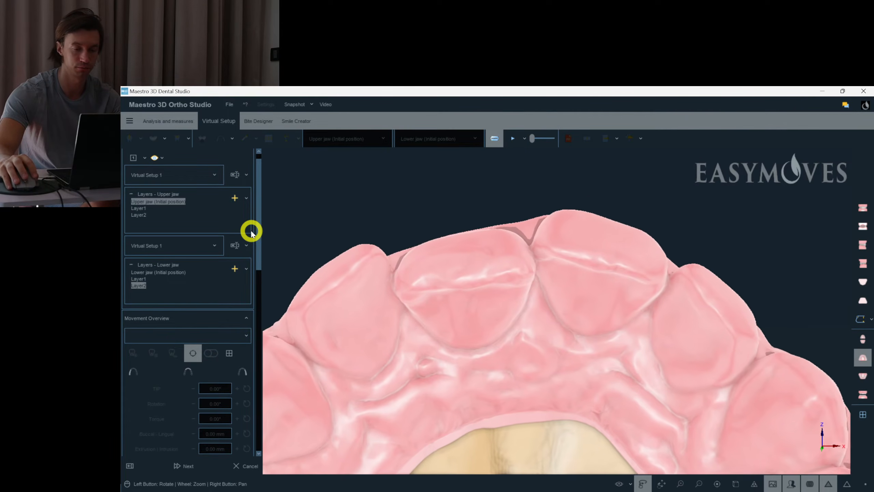
click(141, 215)
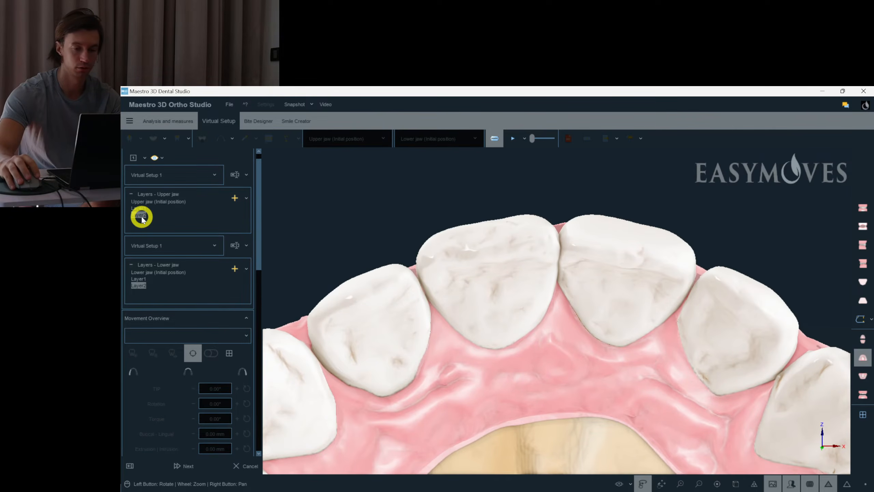
click(143, 208)
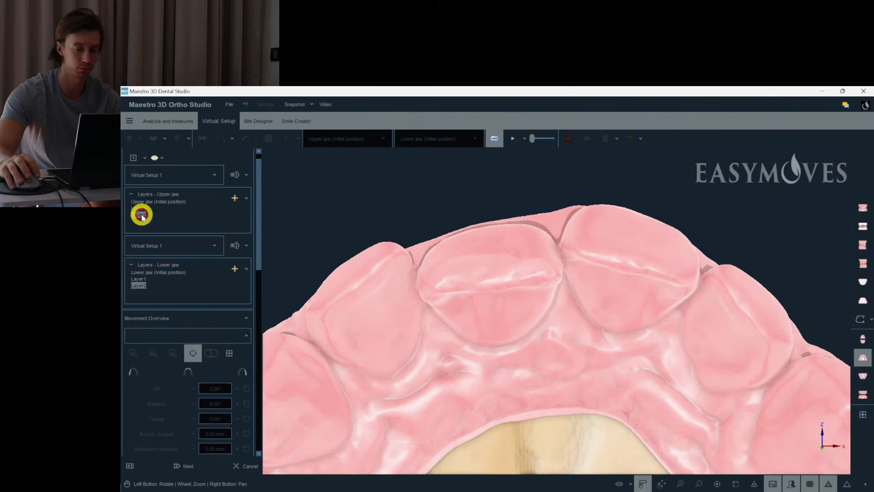
Step: Turn tooth 22 slightly to a rotation of about 19° and compare the upper jaw's Layer2 with its initial position
drag(595, 291, 610, 295)
click(675, 310)
drag(758, 334, 773, 337)
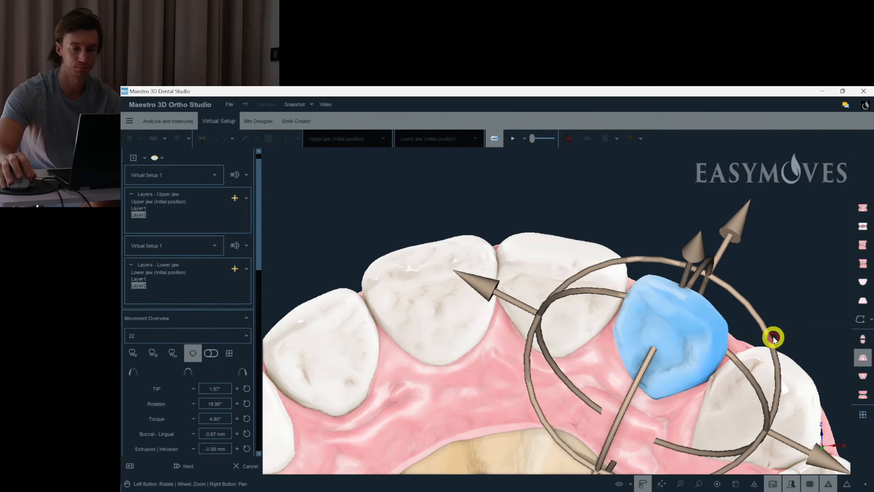
click(728, 296)
drag(728, 296, 719, 294)
click(151, 203)
click(139, 216)
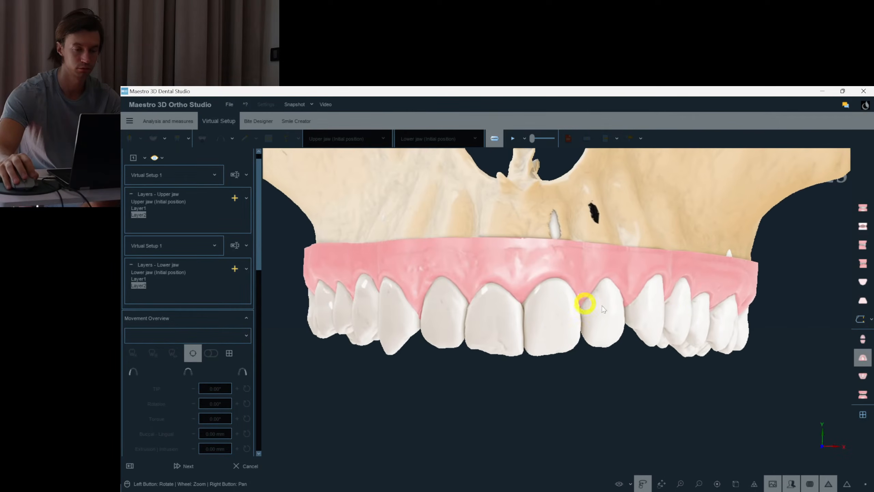
Step: Examine both jaws in occlusion from the front, the lower jaw alone, and both jaws together again
click(845, 389)
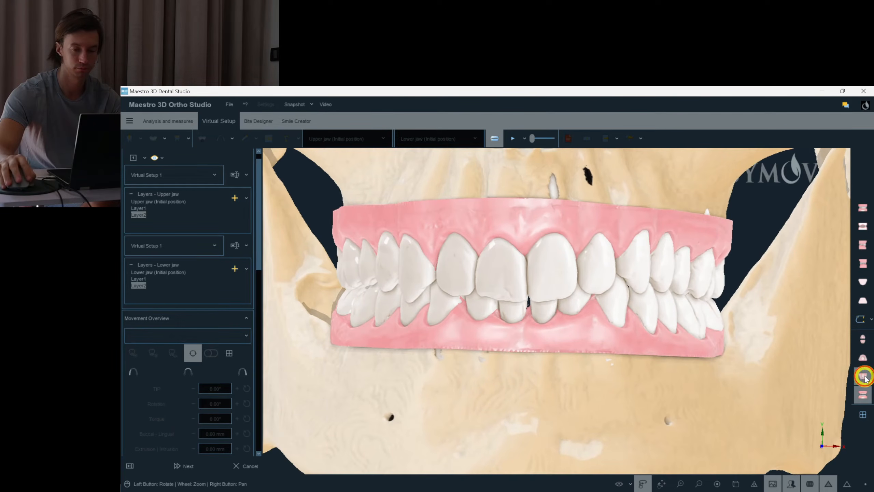
click(864, 377)
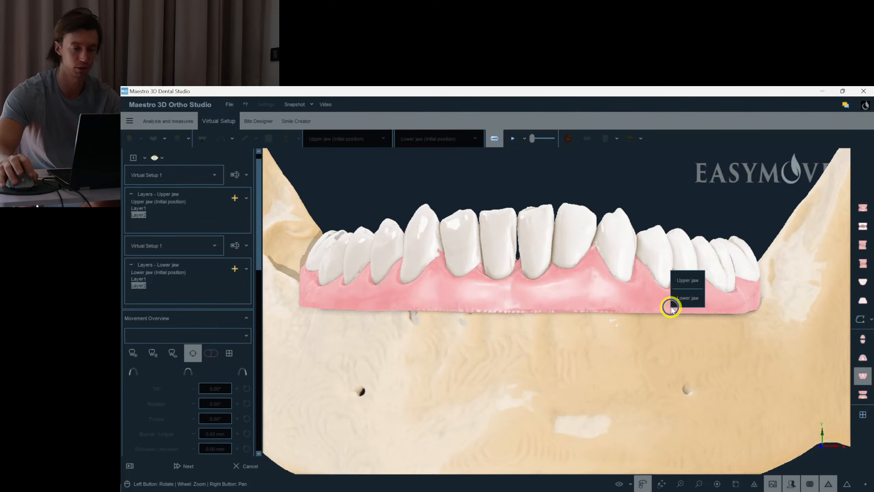
click(863, 395)
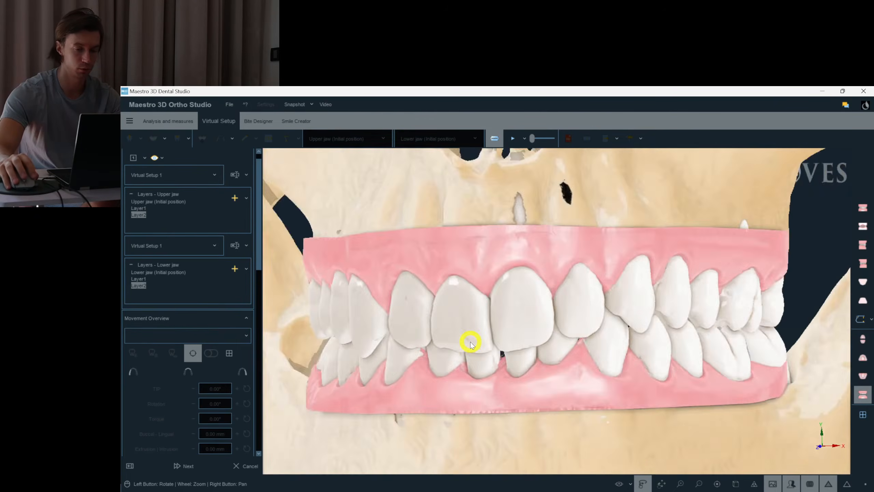
Step: Choose the attach_09_sphere attachment shape and place one on the buccal surface of tooth 15
drag(258, 261, 262, 359)
scroll(182, 297, down, 2)
click(181, 297)
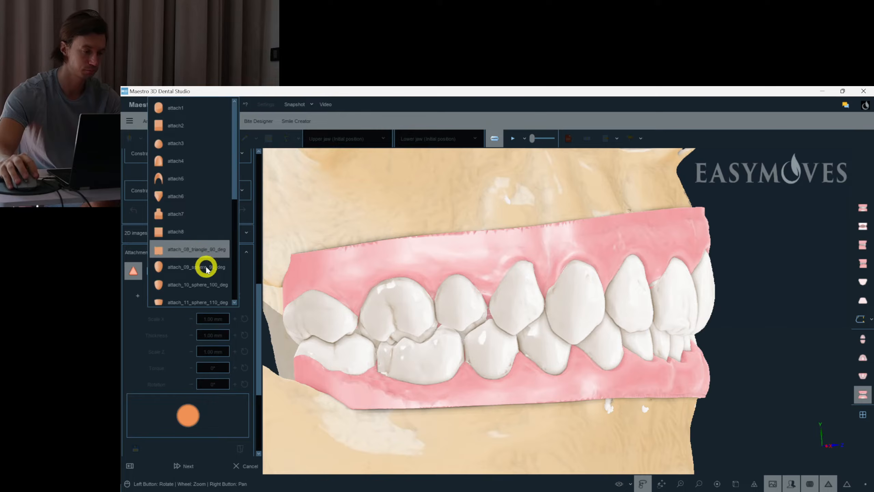
click(177, 271)
scroll(489, 298, up, 2)
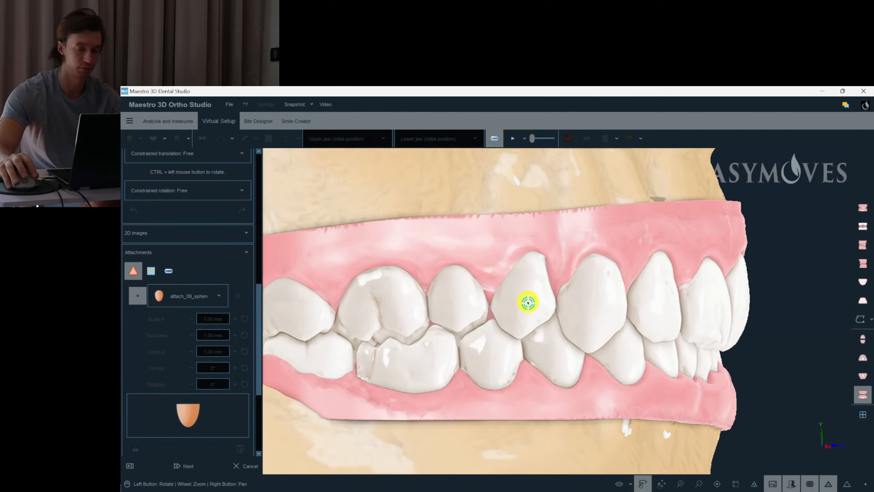
click(454, 305)
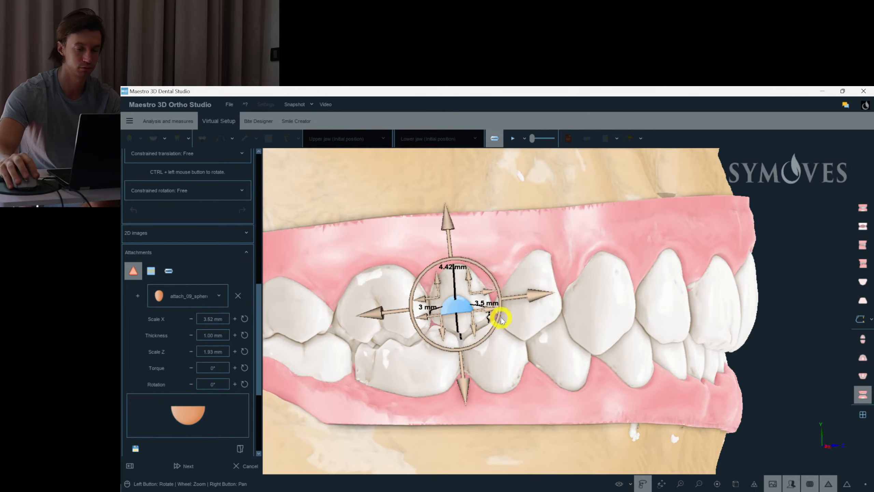
Step: Rotate the attachment on tooth 15 by half a turn so its flat side faces the gingiva, and adjust its position
drag(497, 321, 404, 285)
drag(513, 330, 530, 333)
drag(492, 386, 489, 395)
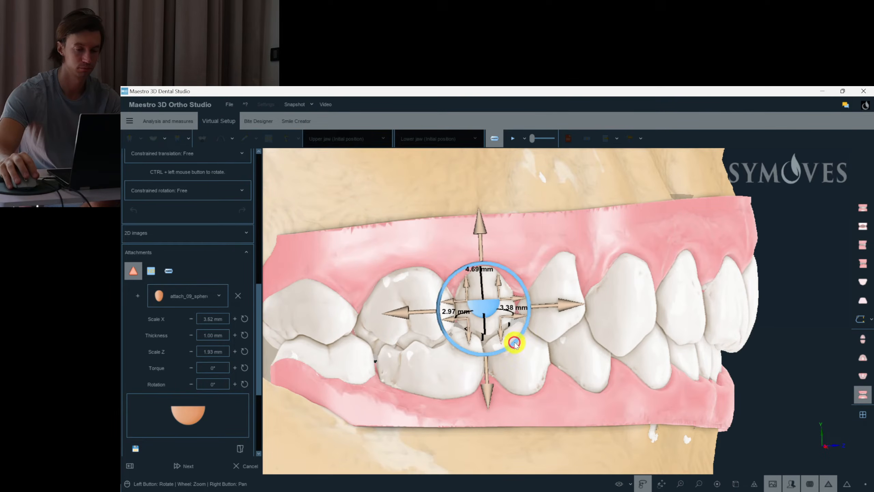
click(513, 263)
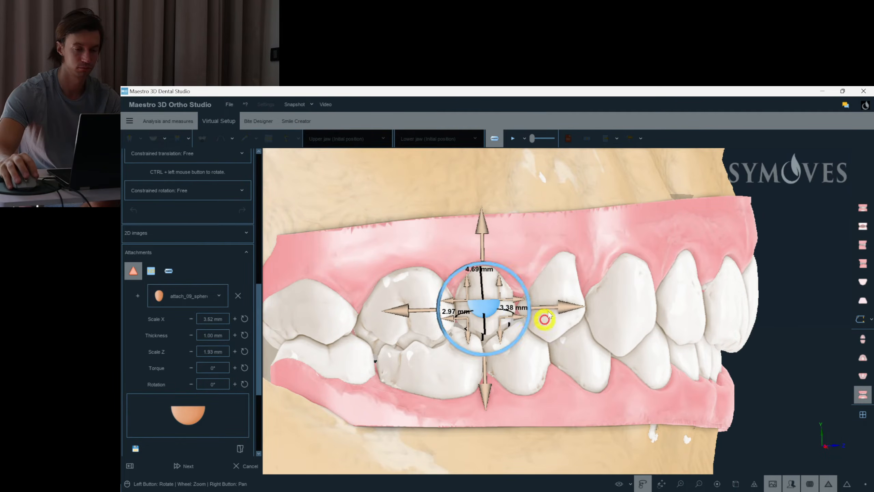
Step: Check tooth 14's movement values and paste the attachment onto tooth 13
click(556, 301)
scroll(258, 351, up, 3)
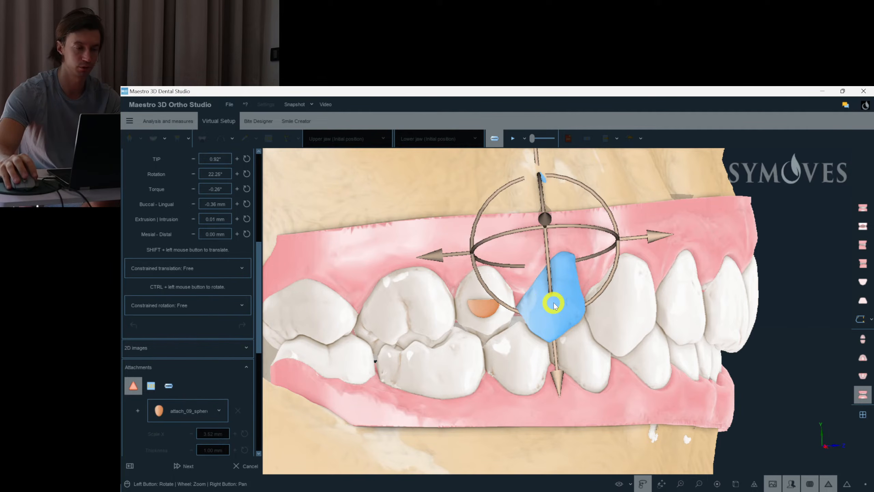
click(611, 307)
click(542, 300)
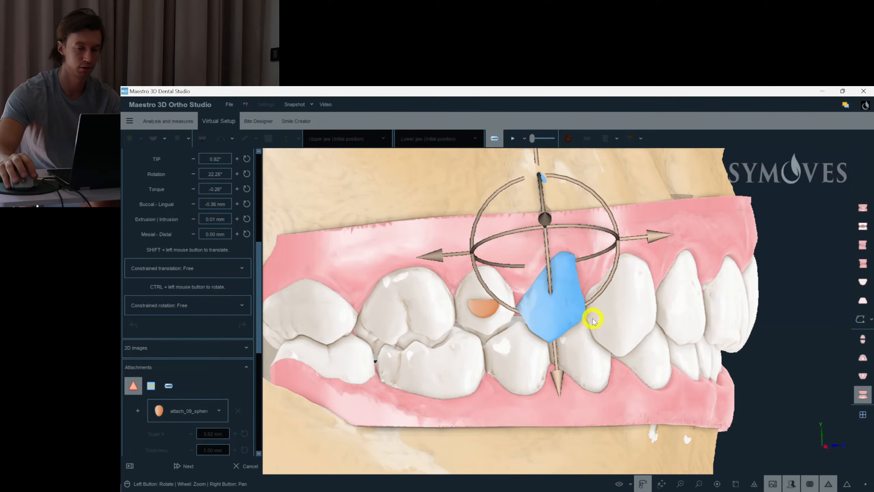
right_click(610, 306)
click(646, 214)
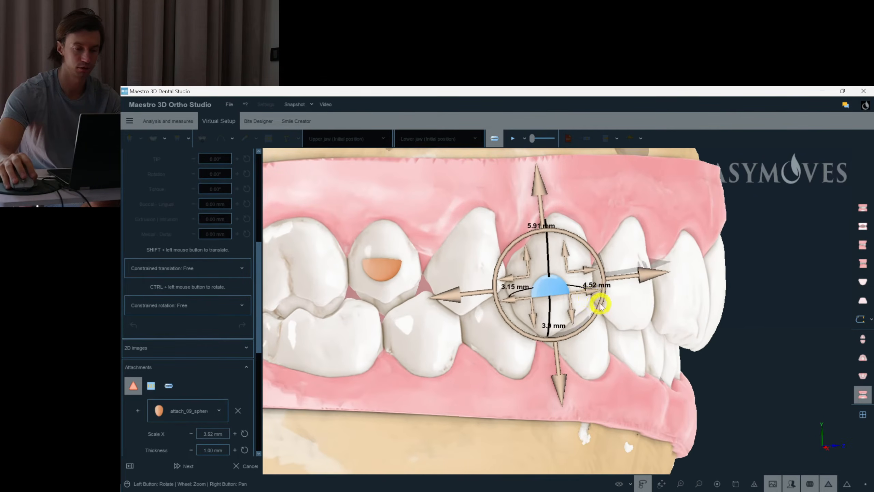
Step: Rotate the attachment on tooth 13 so its flat side faces the gingiva, and adjust its position on the crown
drag(601, 308, 498, 270)
drag(638, 298, 643, 298)
drag(600, 316, 605, 312)
click(617, 233)
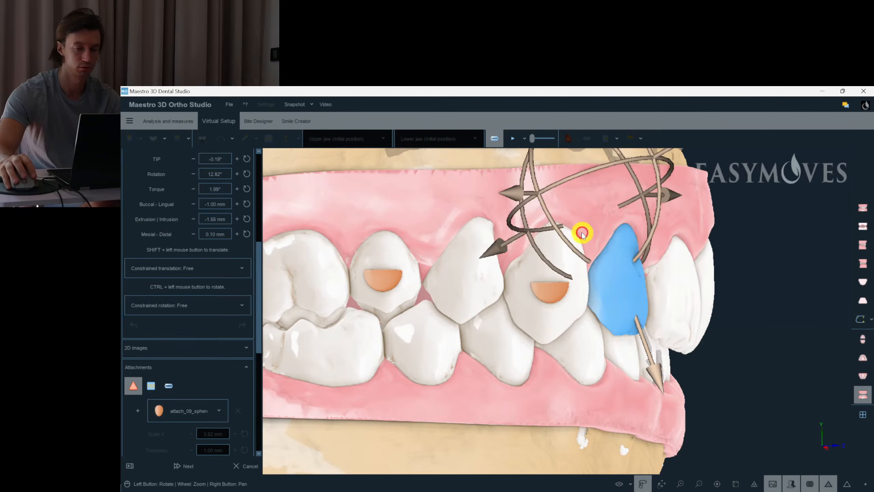
drag(579, 228, 550, 230)
Step: Paste the attachment onto tooth 23 with its flat side facing the gingiva
right_click(638, 220)
drag(637, 221, 628, 275)
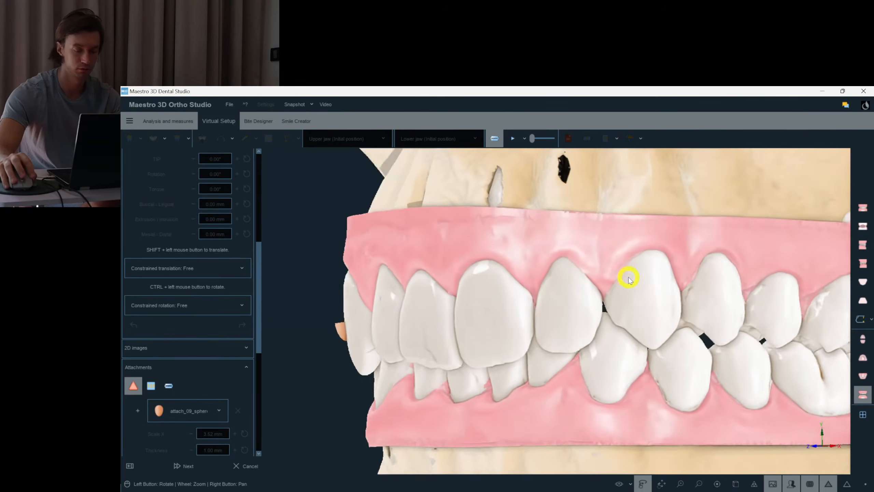
click(639, 312)
drag(640, 312, 563, 310)
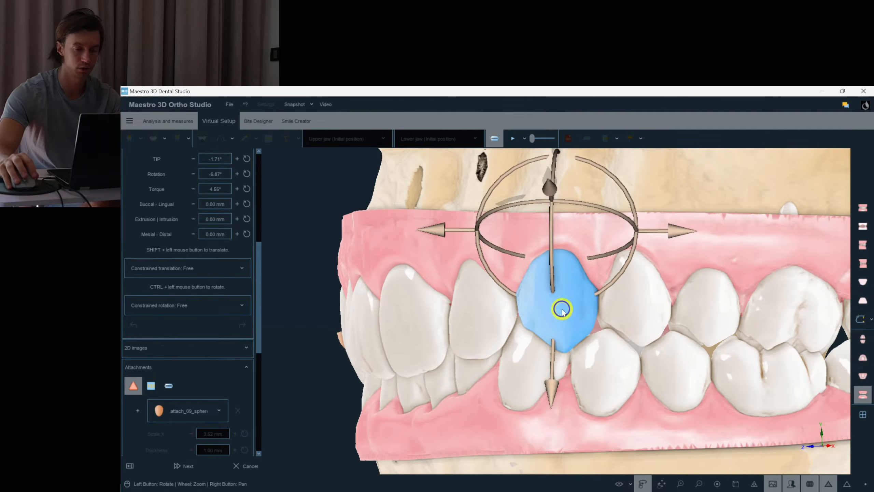
right_click(563, 311)
click(603, 220)
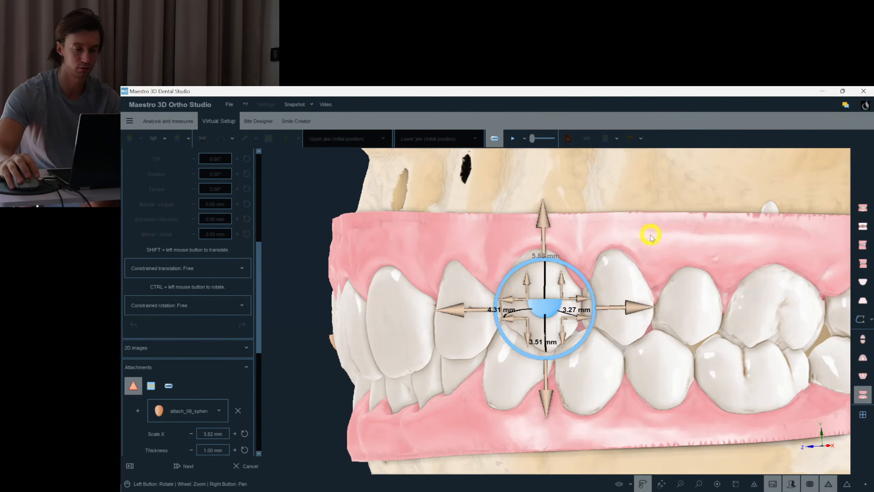
Step: Paste the attachment onto tooth 25 and turn it around on the buccal surface
click(615, 272)
drag(616, 272, 615, 318)
click(620, 312)
right_click(631, 314)
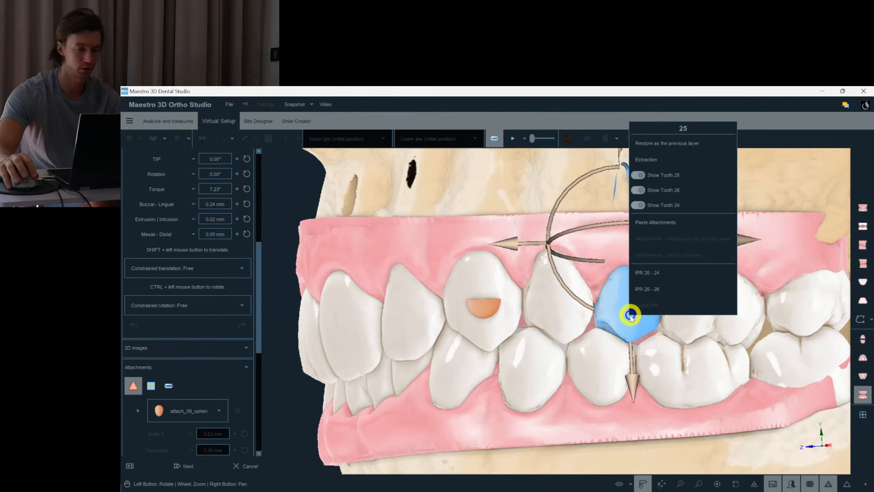
click(682, 258)
drag(674, 337, 621, 278)
Step: Paste the attachment onto tooth 45, adjust its position and rotate it so its flat side faces the gingiva
right_click(637, 235)
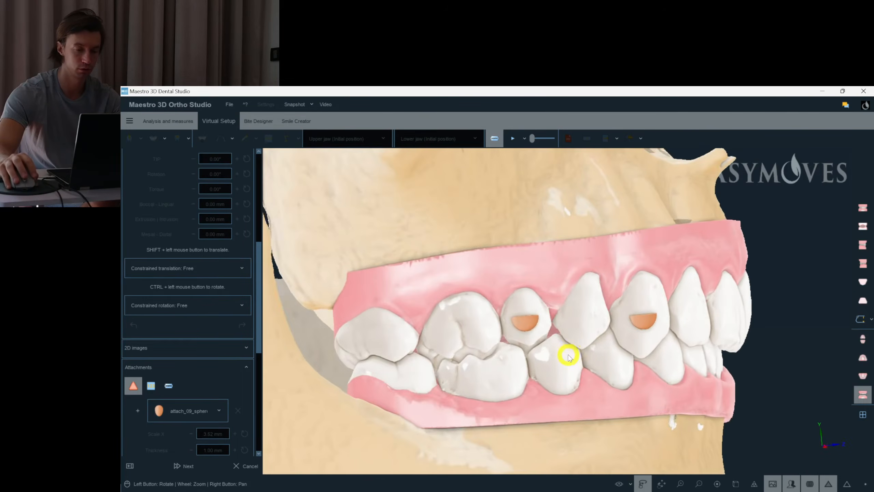
right_click(541, 359)
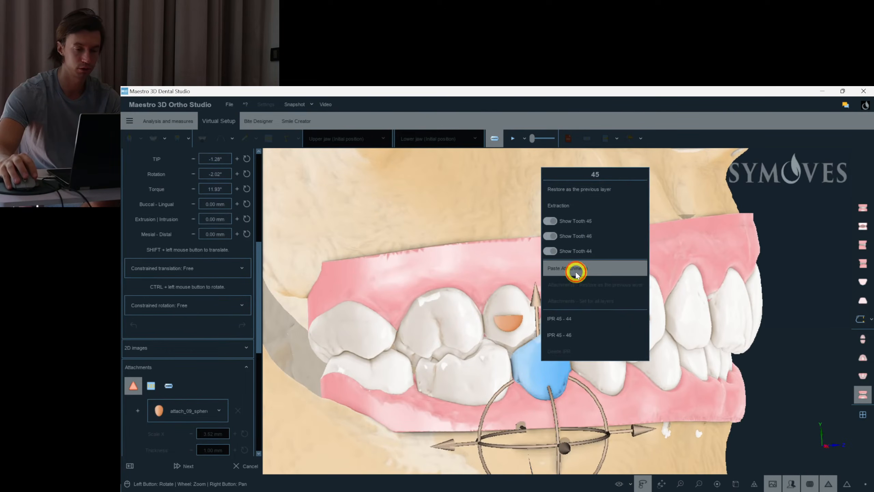
click(575, 272)
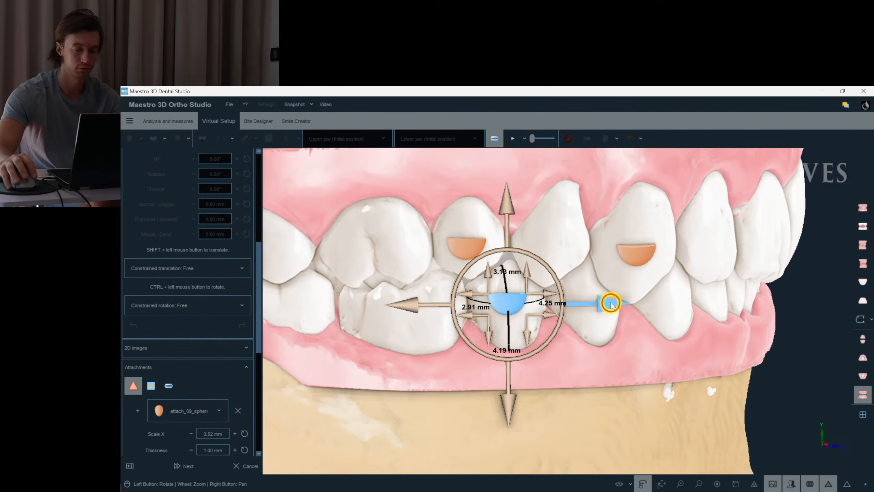
drag(556, 331, 614, 304)
drag(570, 327, 510, 337)
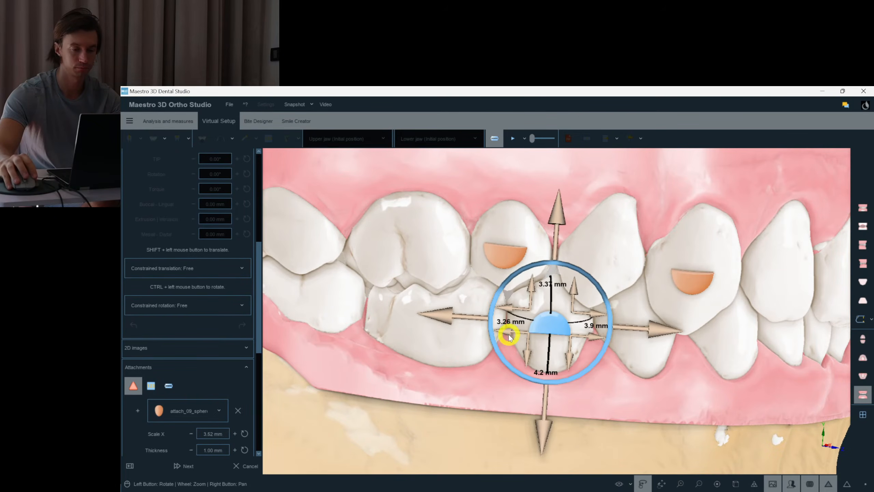
click(635, 335)
right_click(644, 330)
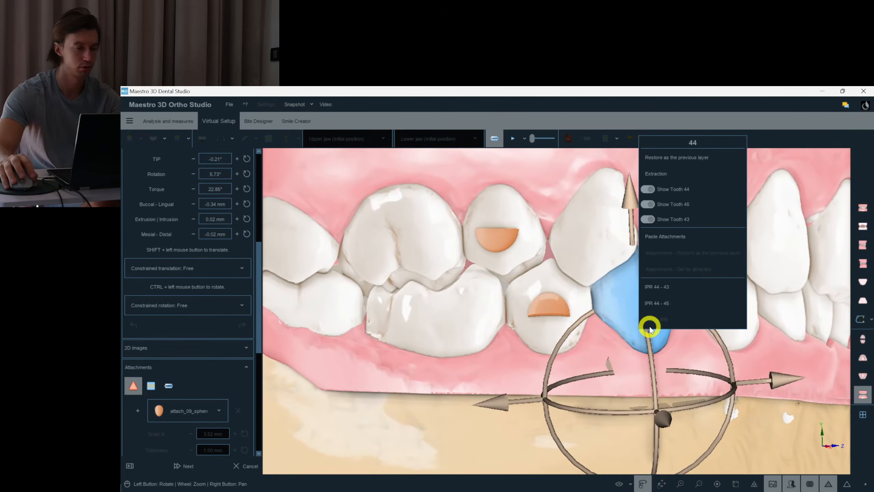
drag(652, 335, 662, 367)
drag(611, 386, 595, 306)
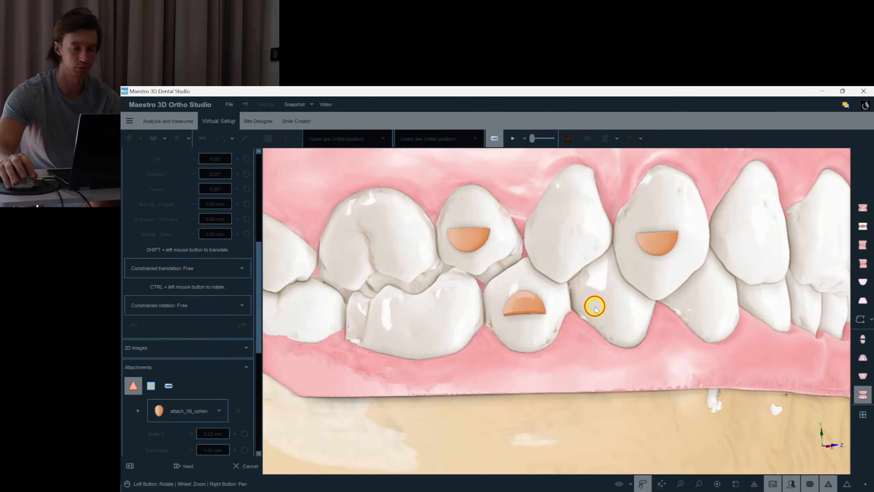
Step: Paste the attachment onto tooth 44 and rotate it so its flat side faces the gingiva
click(634, 337)
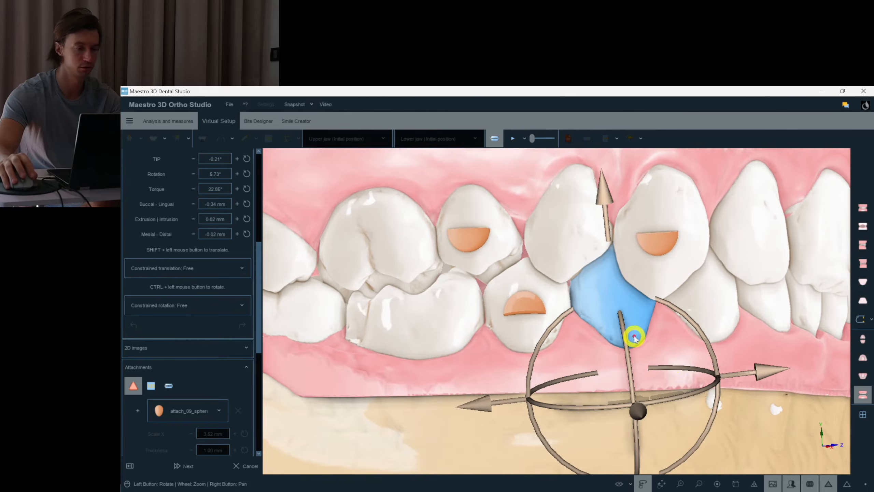
right_click(612, 300)
click(652, 267)
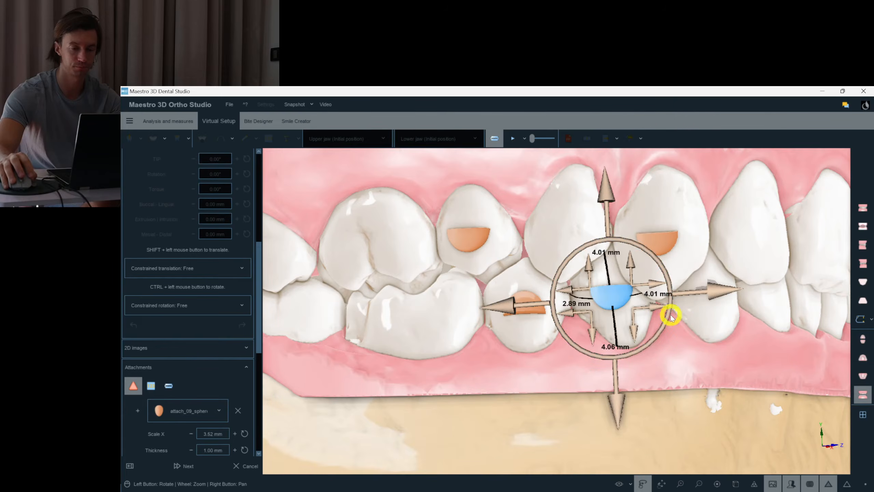
ctrl+drag(625, 339, 570, 281)
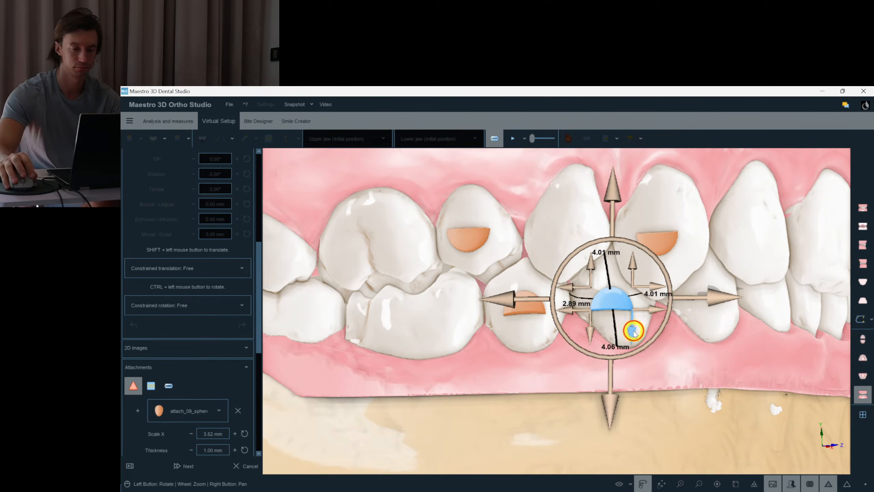
Step: Paste the attachment onto tooth 35 and rotate it so its flat side faces the gingiva
right_click(689, 363)
click(636, 381)
drag(652, 347, 605, 336)
right_click(586, 339)
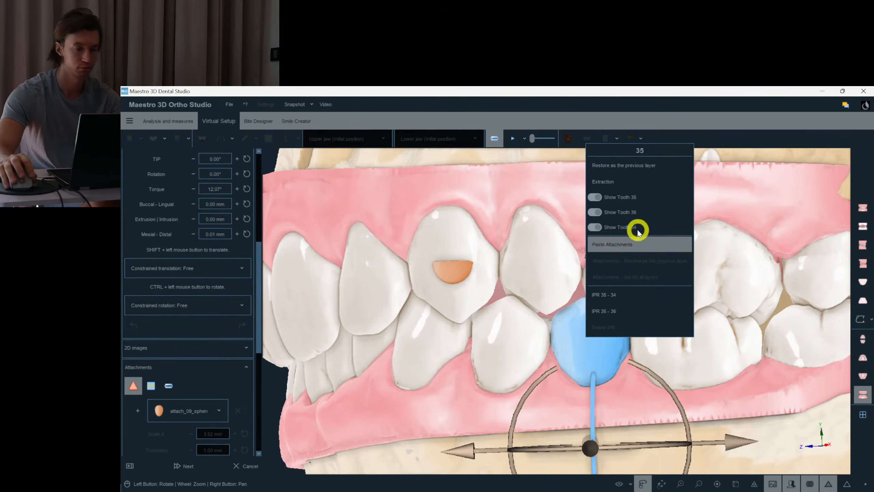
click(628, 245)
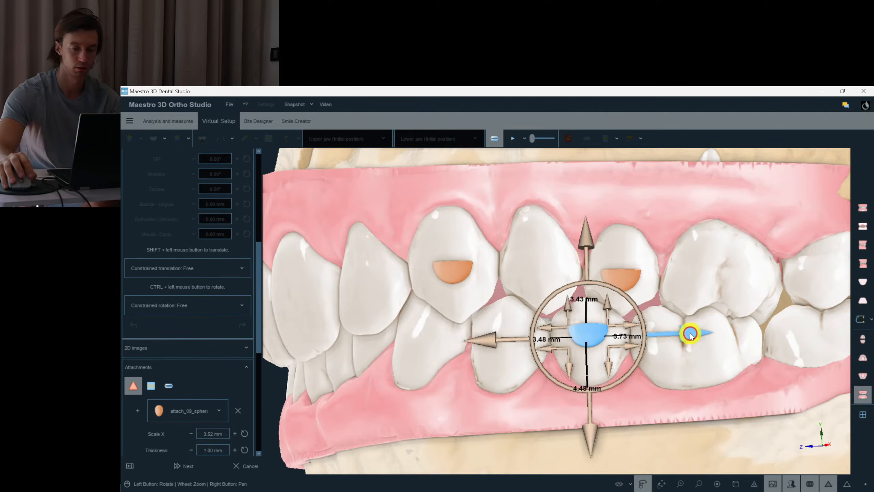
drag(640, 354, 561, 312)
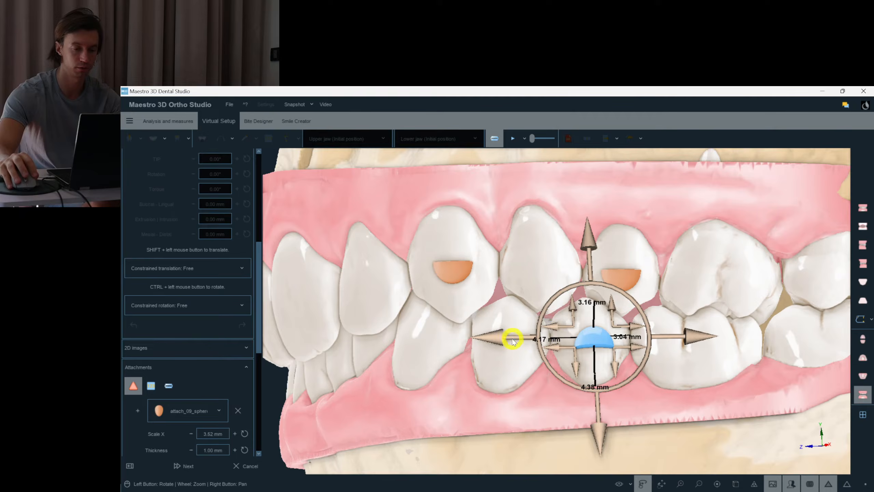
Step: Paste the attachment onto tooth 34 and turn it so its flat side faces the gingiva
right_click(512, 341)
click(541, 246)
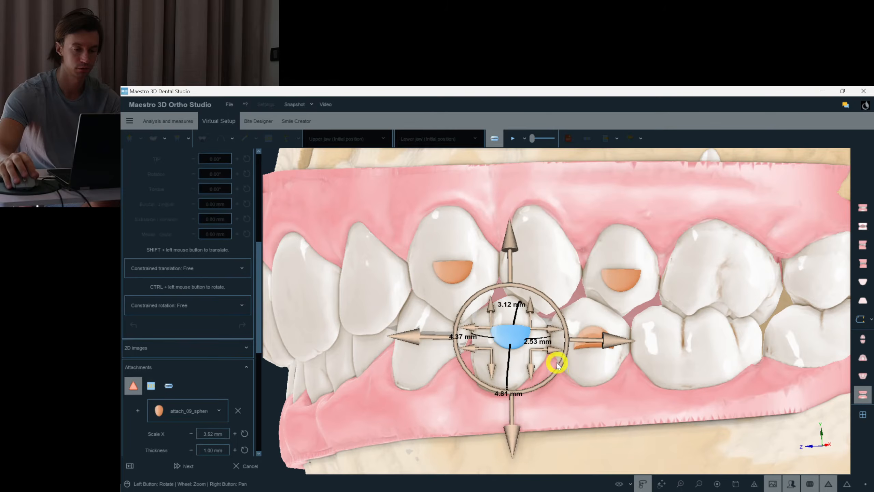
drag(562, 366, 600, 381)
Step: Apply negative torque to the attachments on teeth 34 and 35 so they follow the crown surfaces
scroll(601, 375, up, 5)
right_drag(601, 371, 650, 343)
drag(650, 343, 536, 357)
click(537, 356)
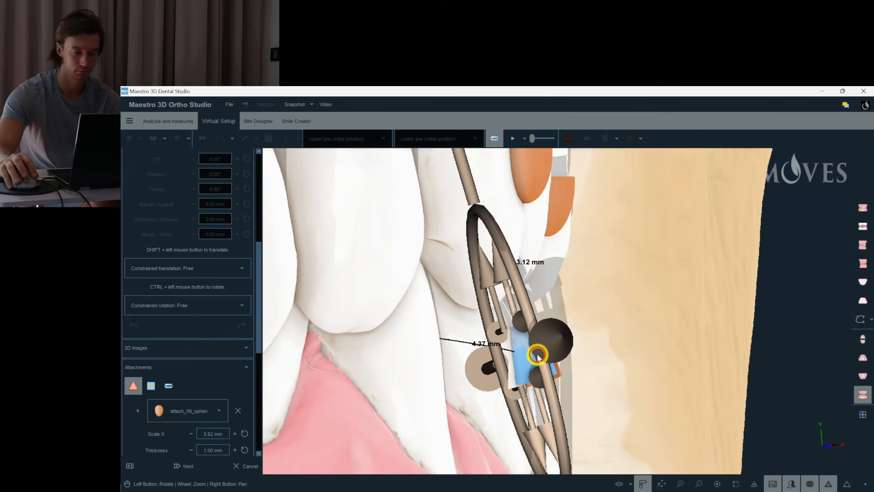
drag(261, 323, 259, 351)
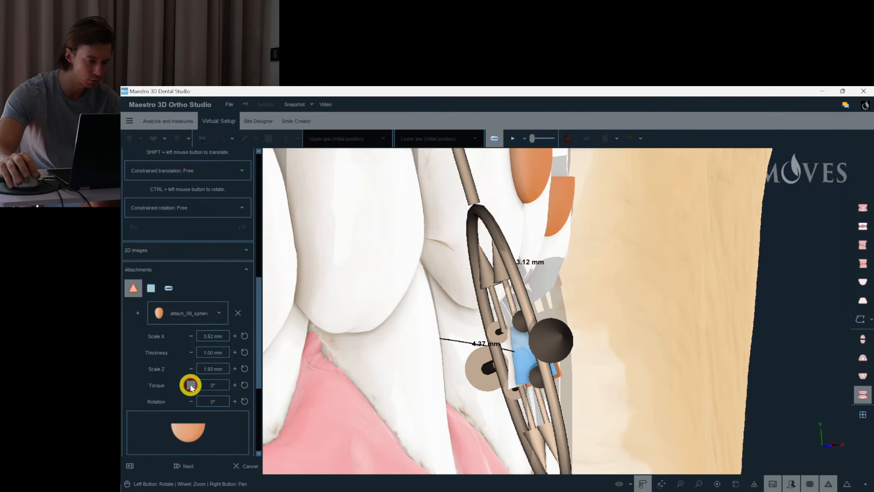
right_click(556, 359)
drag(599, 413, 560, 349)
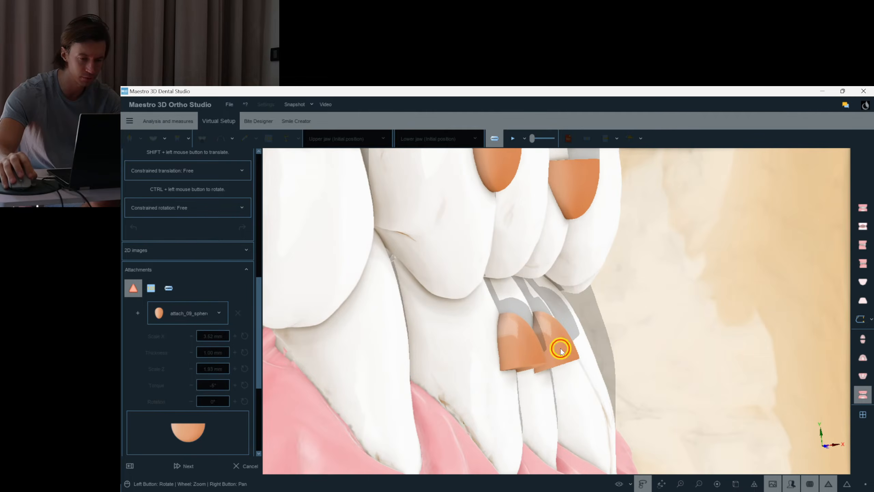
click(516, 370)
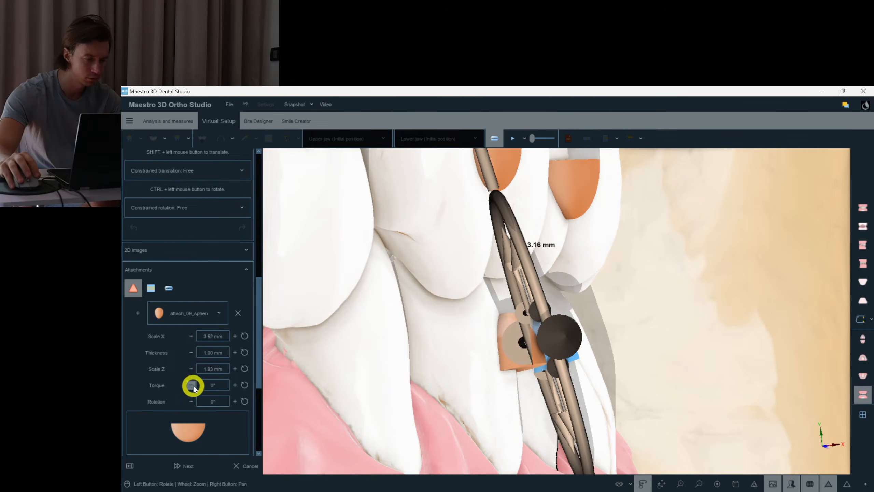
Step: Apply negative torque to the attachments on teeth 44 and 45 as well
drag(784, 373, 671, 404)
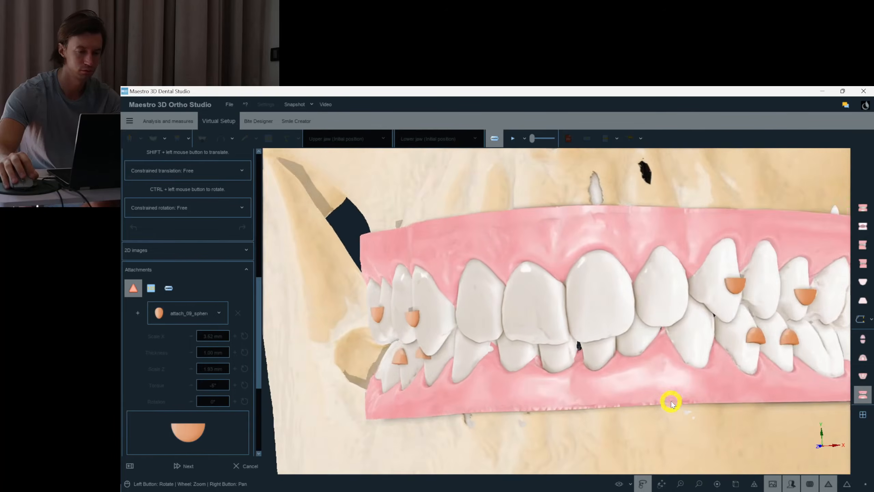
click(400, 323)
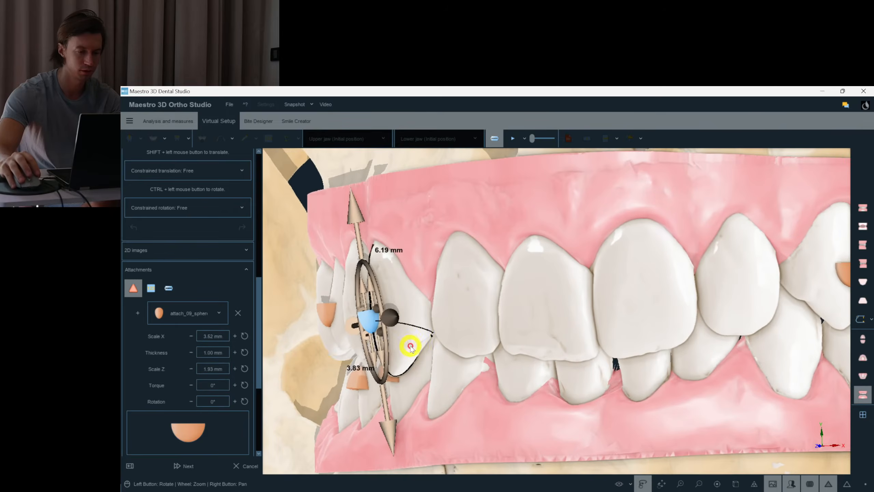
right_click(500, 383)
click(443, 443)
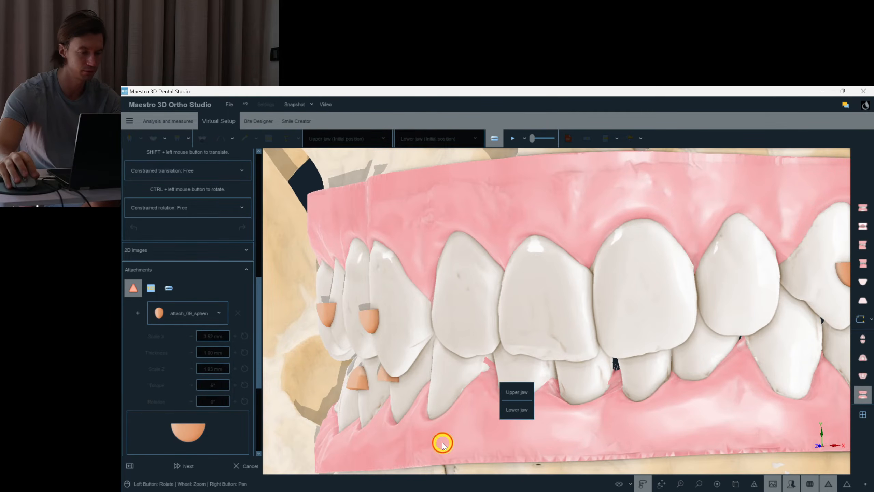
click(358, 386)
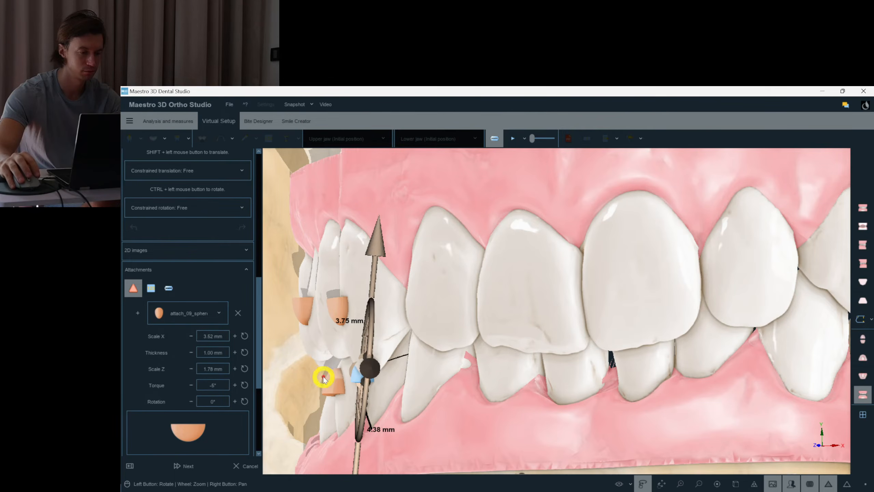
click(439, 447)
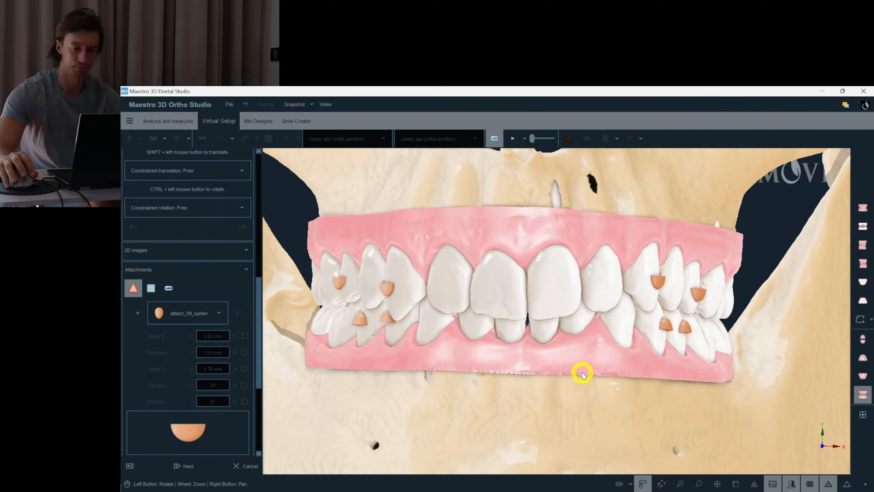
Step: Examine the movement values of teeth 43 and 33, and view the lower arch alone and both arches together
click(420, 322)
drag(425, 324, 290, 339)
scroll(260, 355, up, 3)
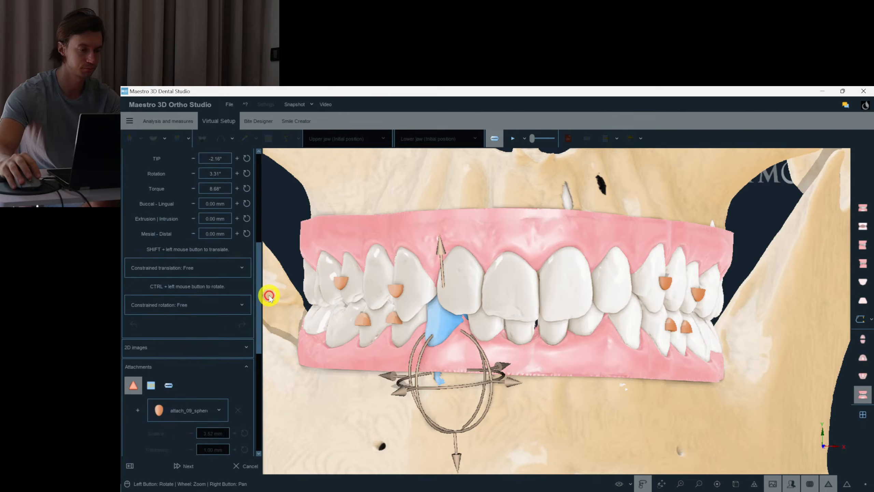
click(634, 328)
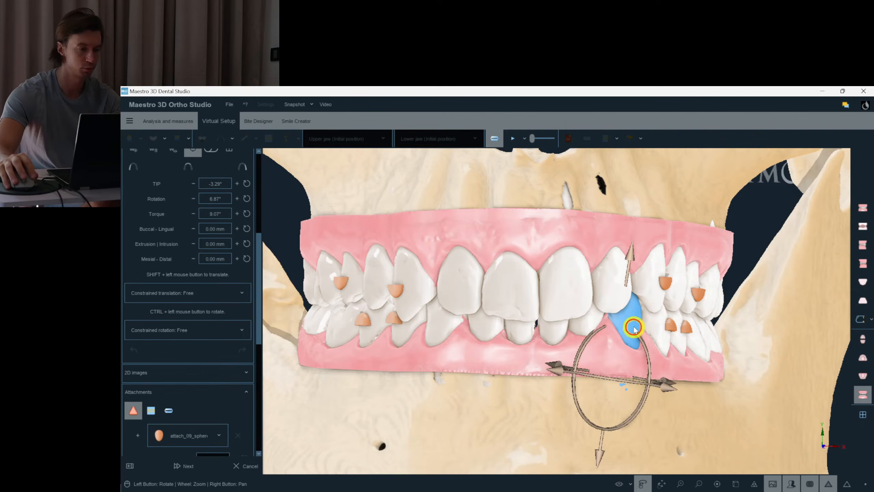
click(624, 289)
click(643, 288)
right_click(652, 358)
mouse_move(583, 382)
mouse_down()
mouse_move(614, 380)
mouse_move(585, 382)
mouse_up()
click(864, 377)
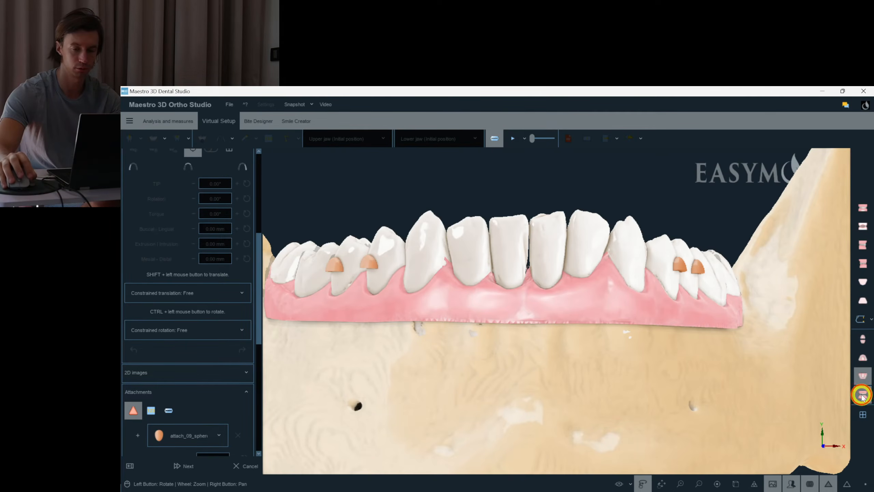
click(862, 395)
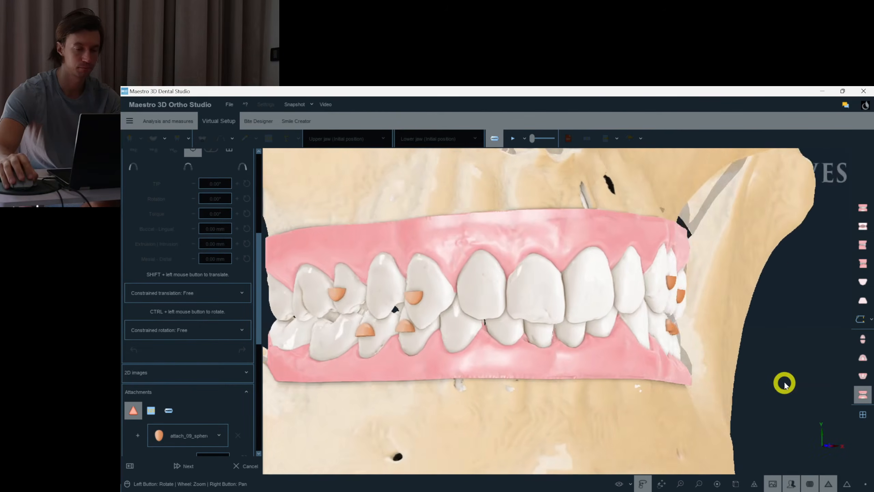
Step: Show only the maxilla and set the upper jaw's attachments for all layers
click(863, 363)
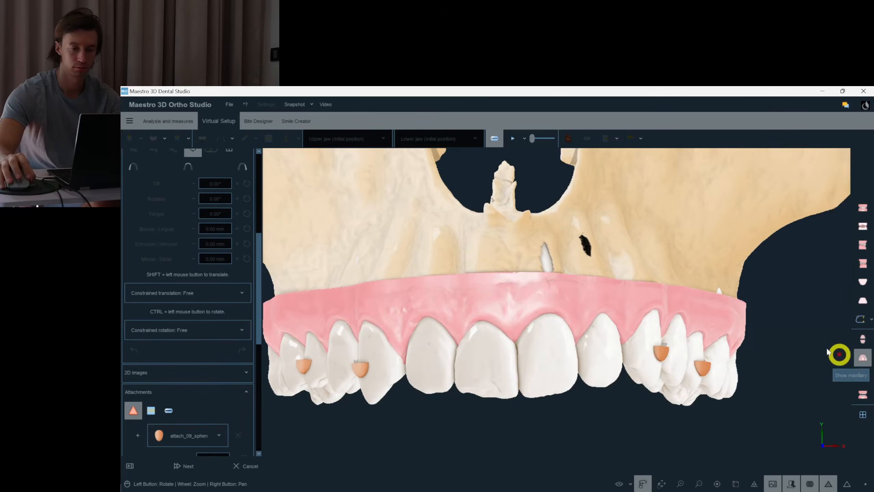
right_click(688, 243)
mouse_move(705, 217)
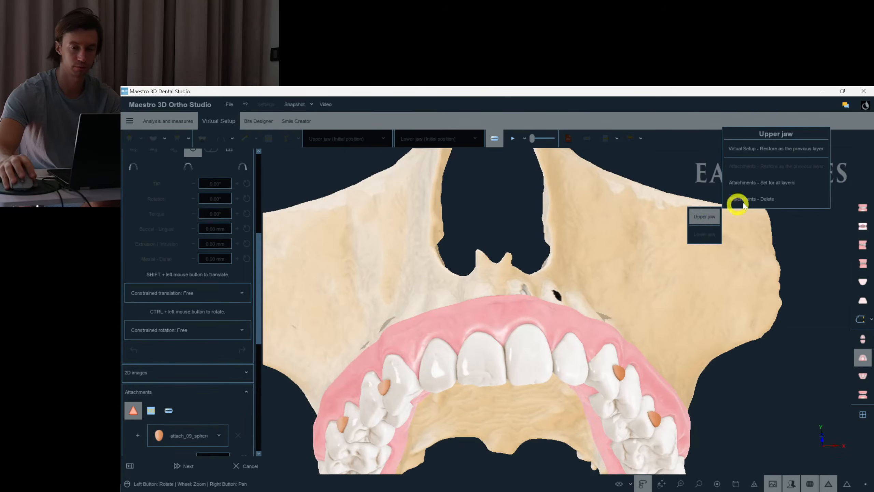
click(772, 186)
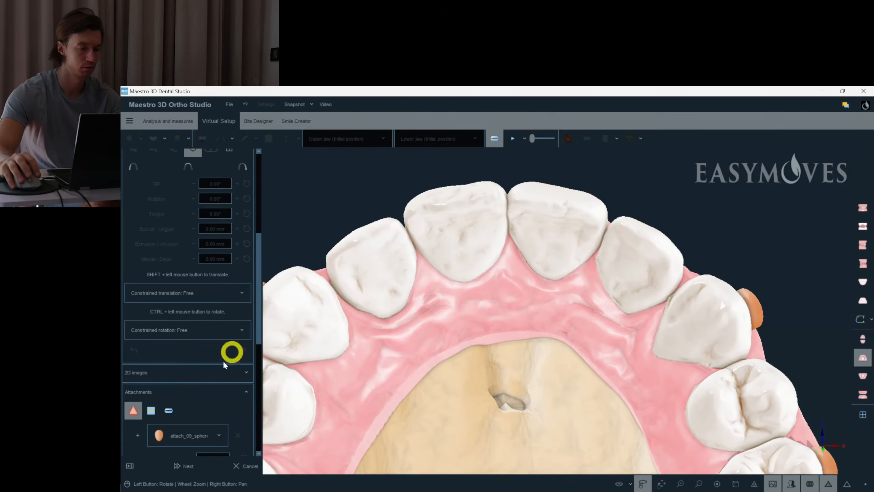
Step: Choose the attach3 shape and place it as a flat horizontal ellipse near the gingival margin of tooth 11
drag(266, 249, 239, 338)
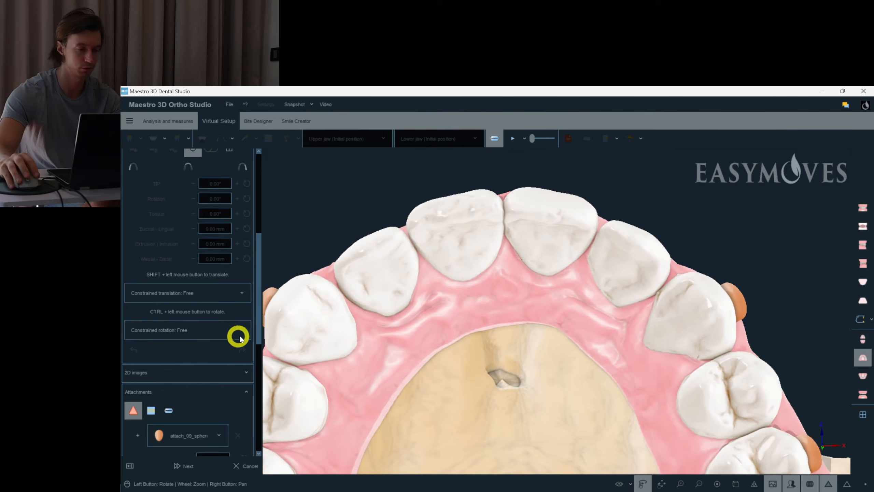
click(181, 431)
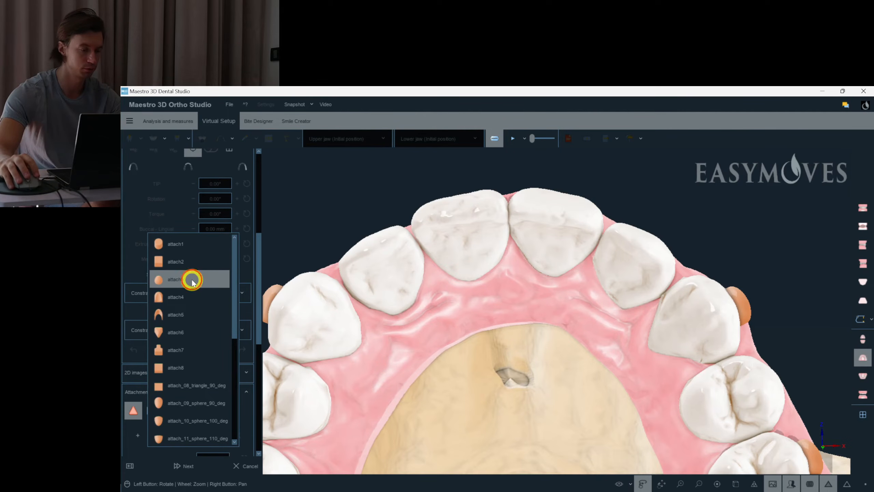
click(192, 283)
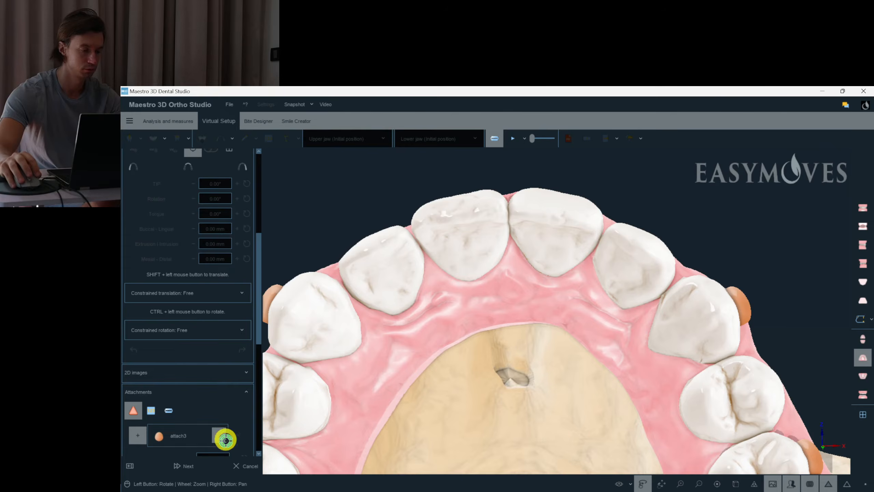
scroll(504, 314, down, 2)
drag(503, 314, 509, 399)
click(487, 365)
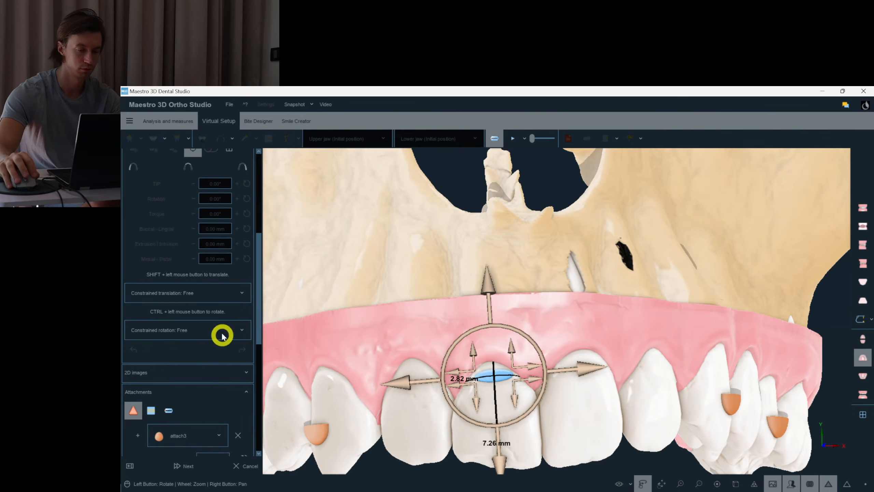
Step: Widen the elliptical attachment on tooth 11 to a Scale X of 3.91 mm
drag(257, 314, 257, 361)
scroll(257, 361, down, 1)
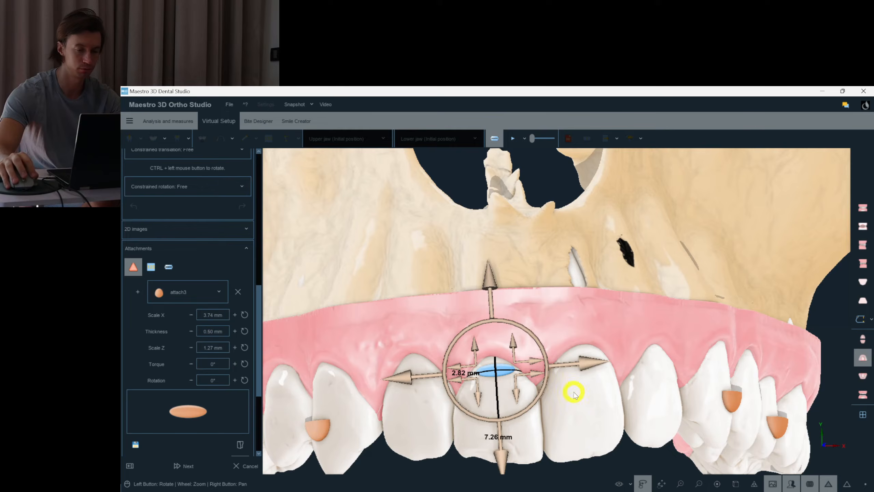
drag(545, 389, 544, 391)
click(561, 328)
drag(509, 327, 506, 311)
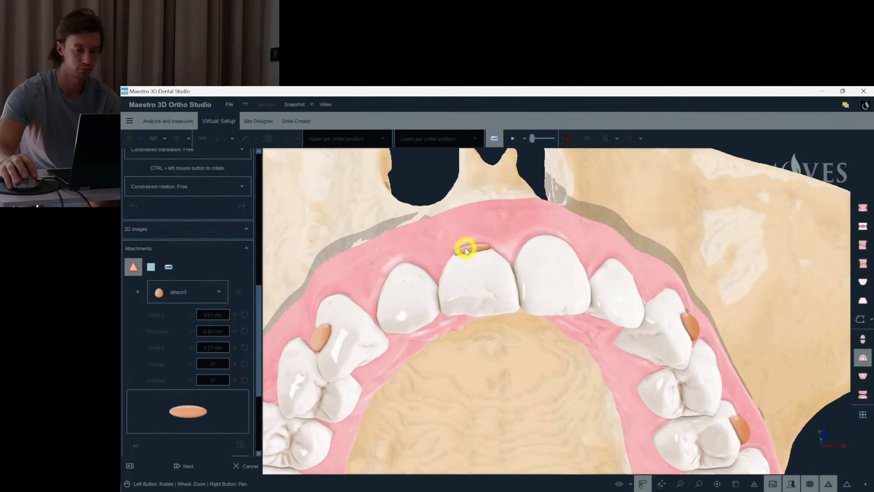
Step: Make the elliptical attachment on tooth 11 negative
click(467, 255)
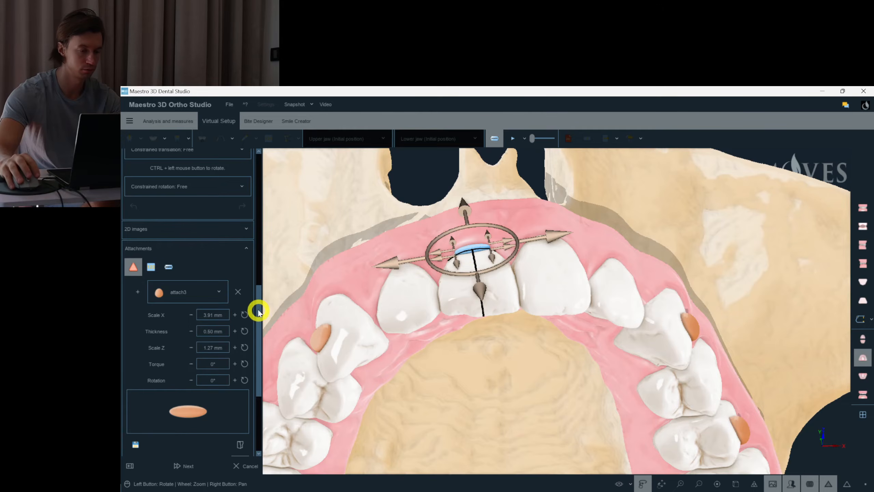
scroll(258, 311, down, 3)
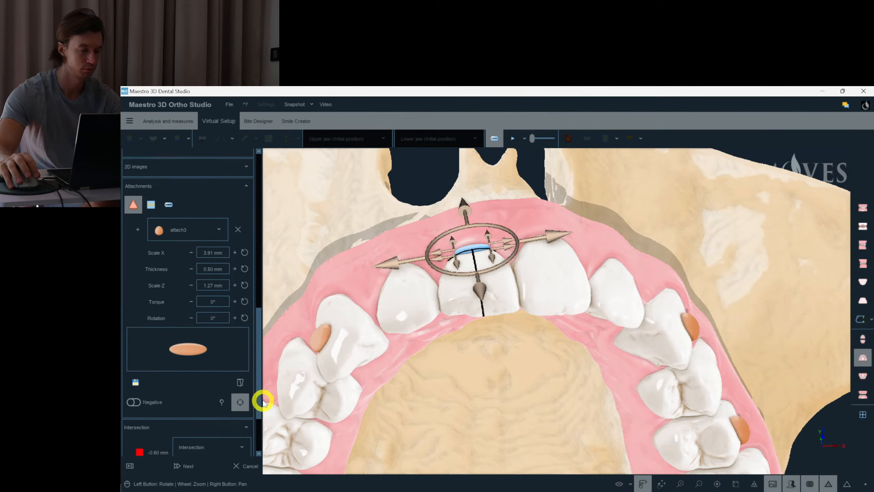
click(133, 402)
drag(479, 342, 459, 258)
scroll(477, 380, up, 3)
Step: Copy the negative attachment from tooth 11 and paste it near the gingival margin of tooth 21
right_click(458, 258)
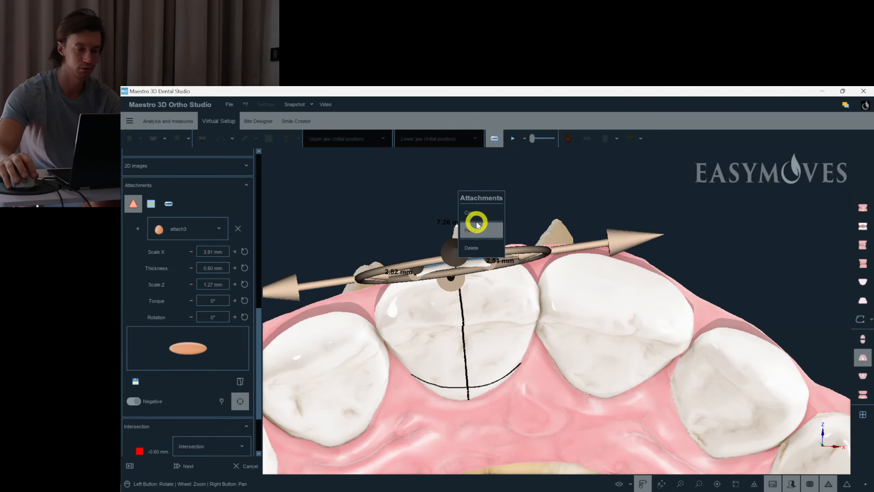
click(492, 213)
drag(464, 206, 516, 318)
right_click(460, 303)
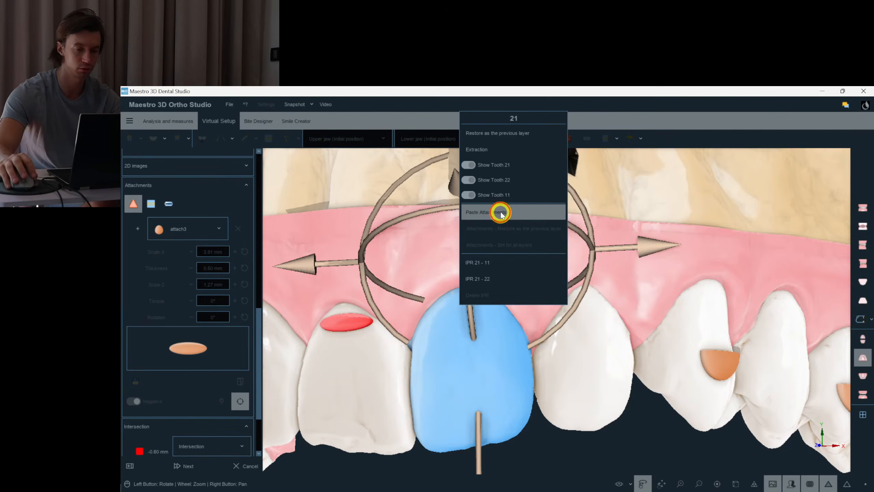
click(500, 213)
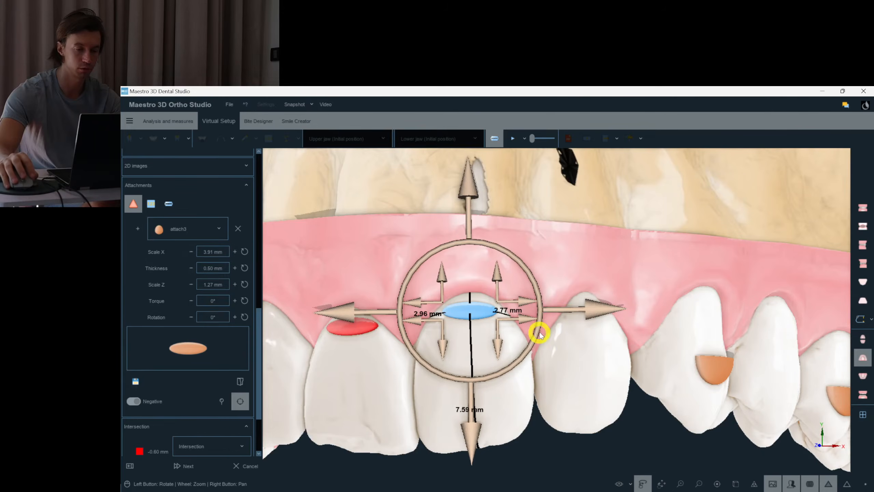
click(574, 269)
Step: Paste the negative attachment onto tooth 22 near the gingival margin and narrow it to about 3.3 mm
scroll(527, 259, down, 3)
drag(590, 324, 529, 315)
right_click(529, 315)
click(576, 223)
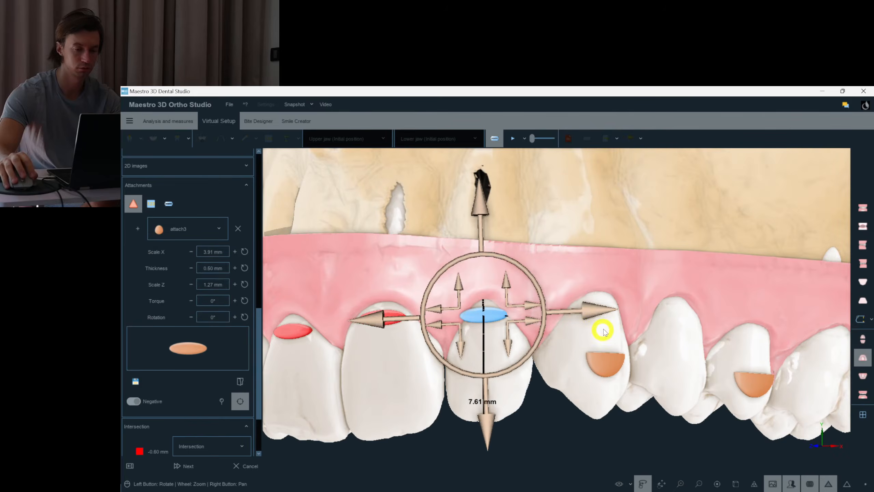
drag(558, 269, 475, 312)
click(565, 245)
Step: Paste the negative attachment onto tooth 12 near the gingival margin and narrow it to 3.58 mm
right_click(515, 307)
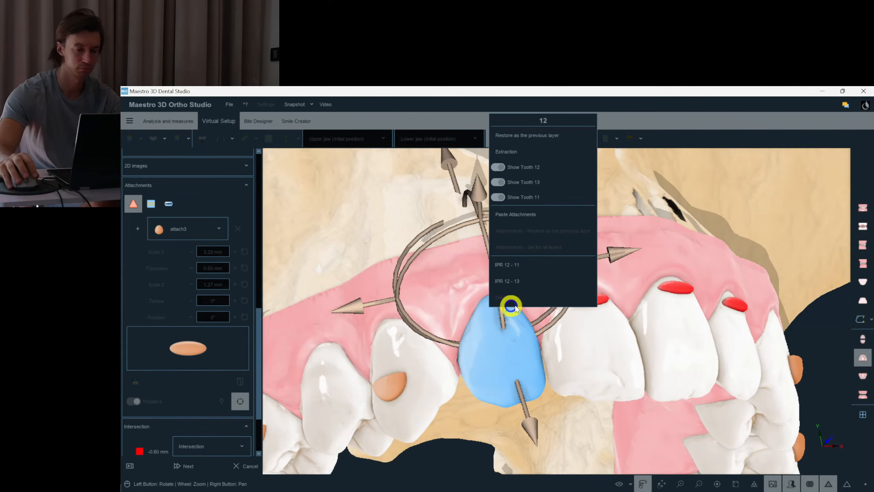
click(533, 215)
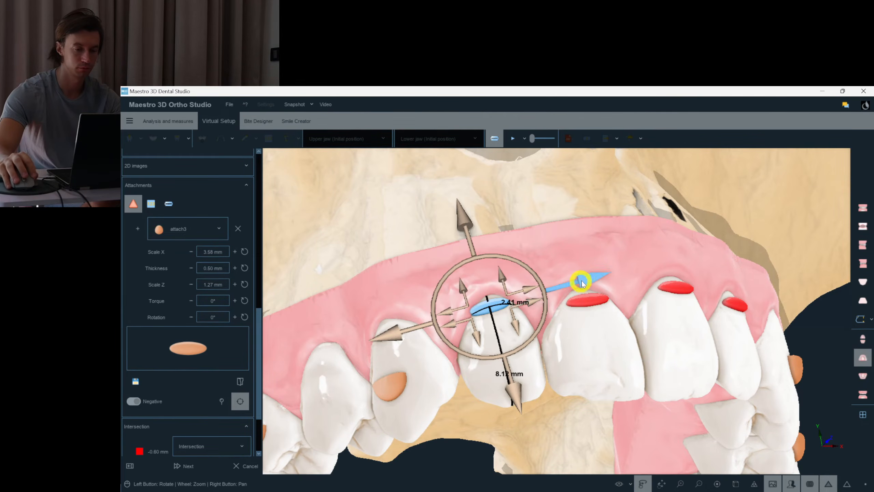
click(533, 252)
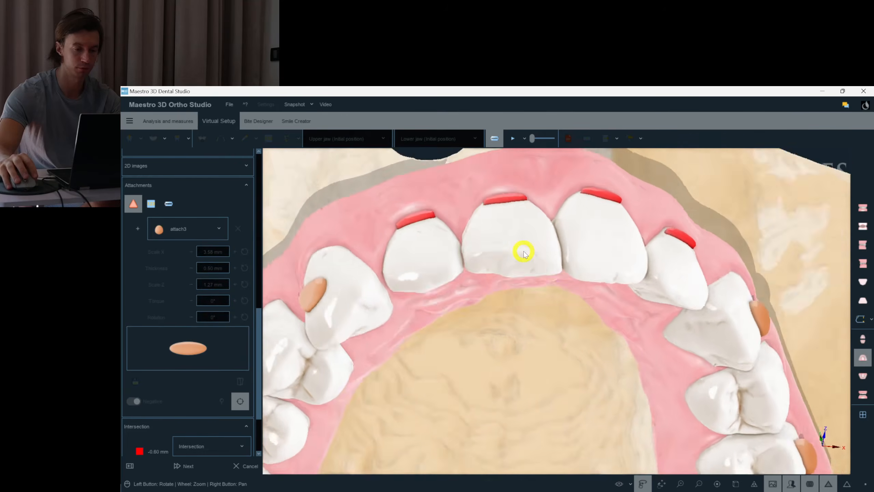
Step: Shift the negative attachment on tooth 21 mesiodistally to centre it near the gingival margin
drag(524, 251, 522, 256)
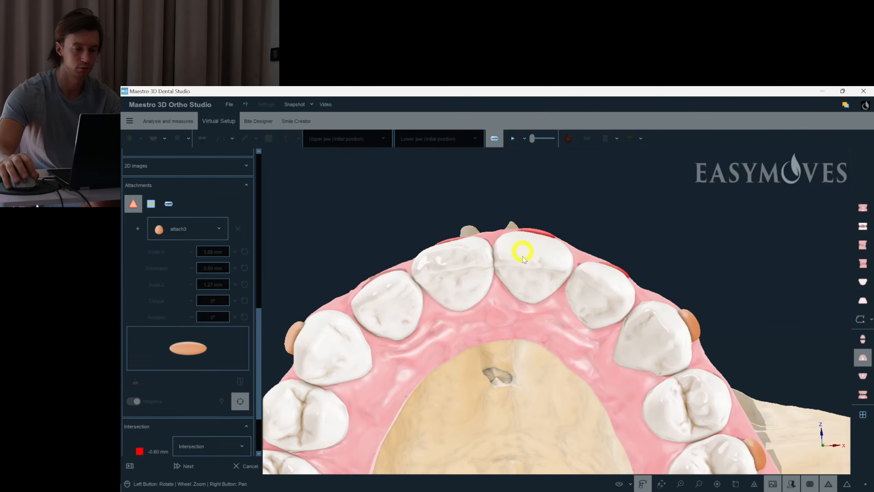
drag(522, 290, 595, 309)
click(575, 305)
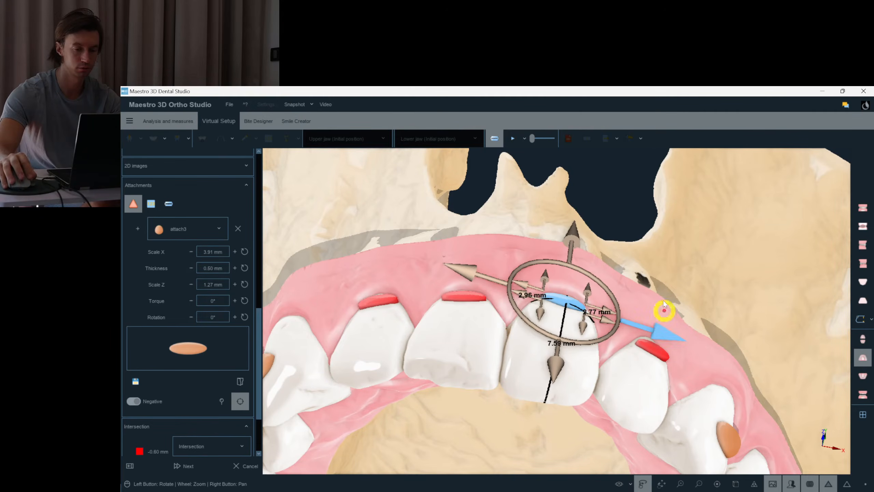
click(632, 277)
drag(632, 276, 631, 277)
right_drag(632, 278, 632, 277)
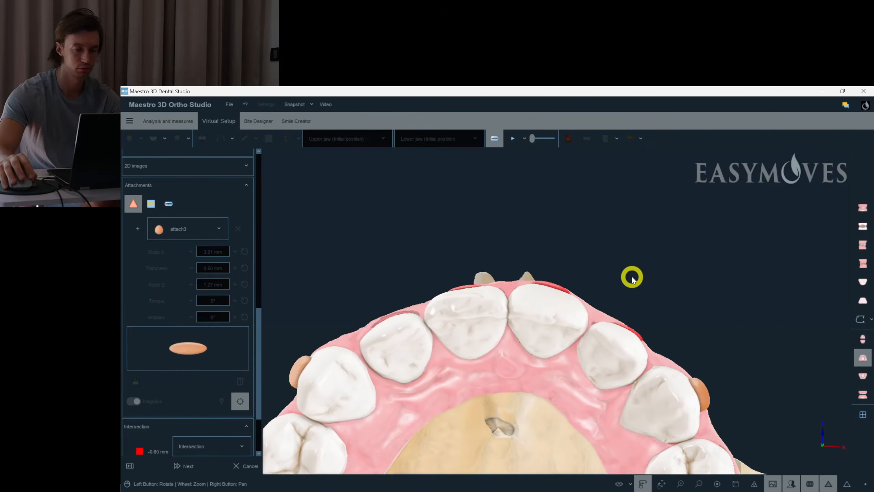
Step: Compare the upper incisors in the initial position, Layer1 and Layer2
scroll(596, 364, up, 3)
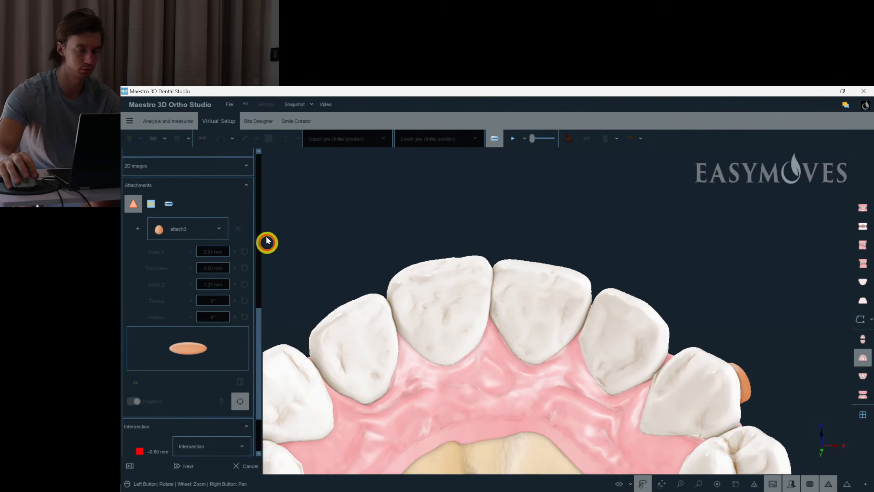
drag(265, 278, 250, 162)
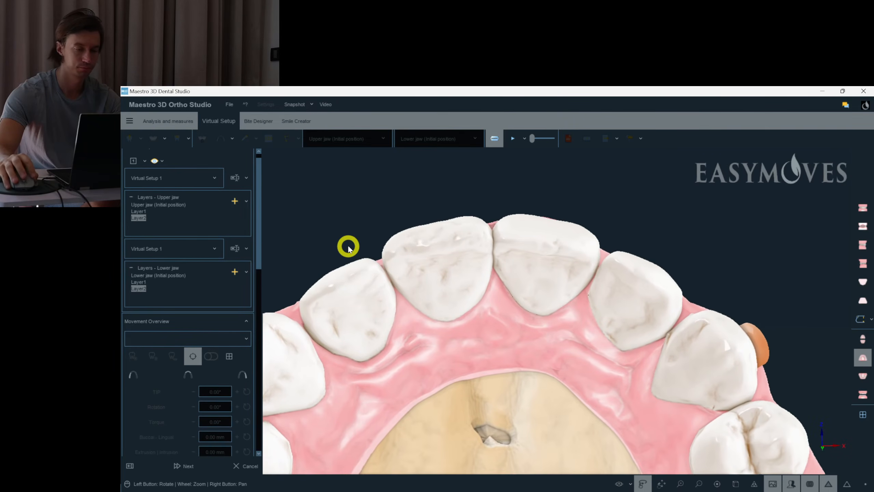
click(163, 205)
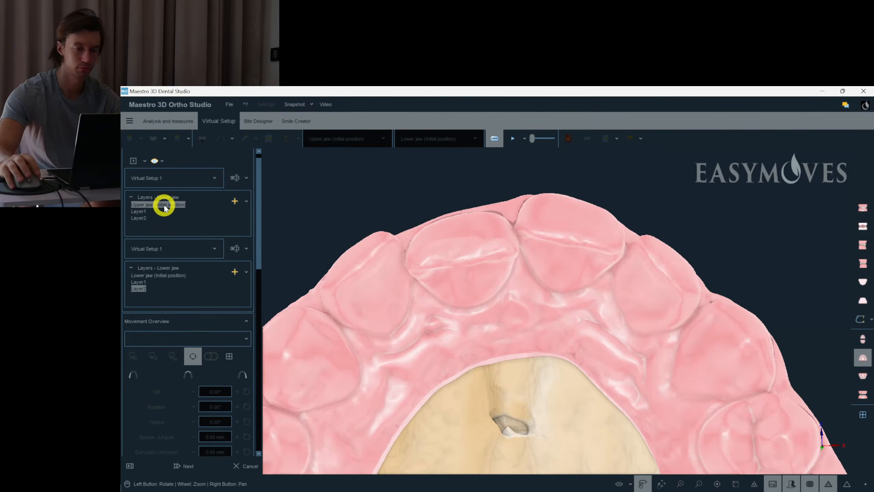
click(139, 213)
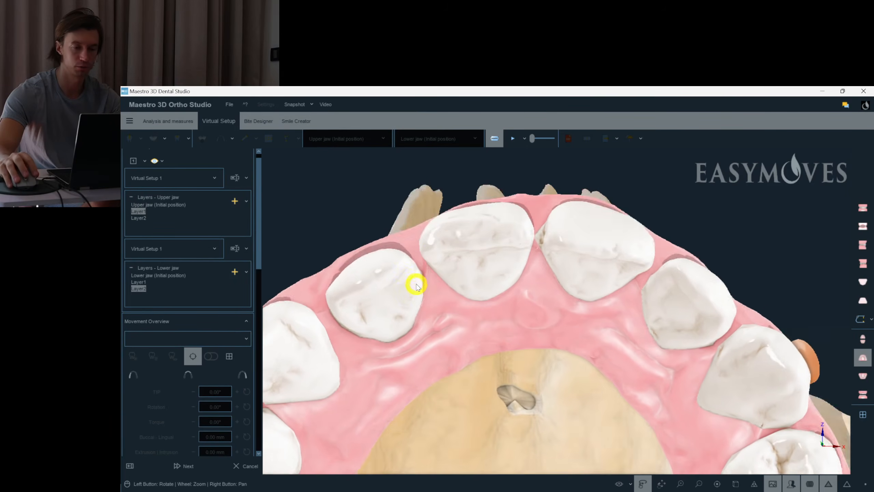
click(141, 218)
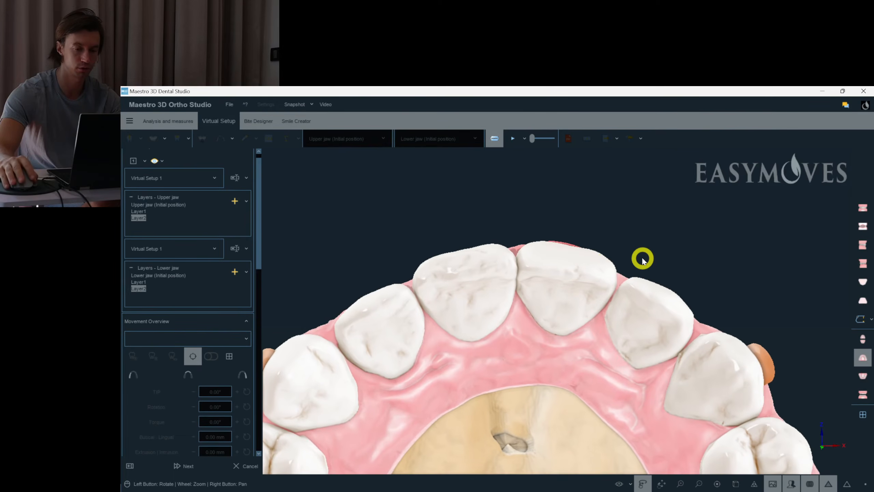
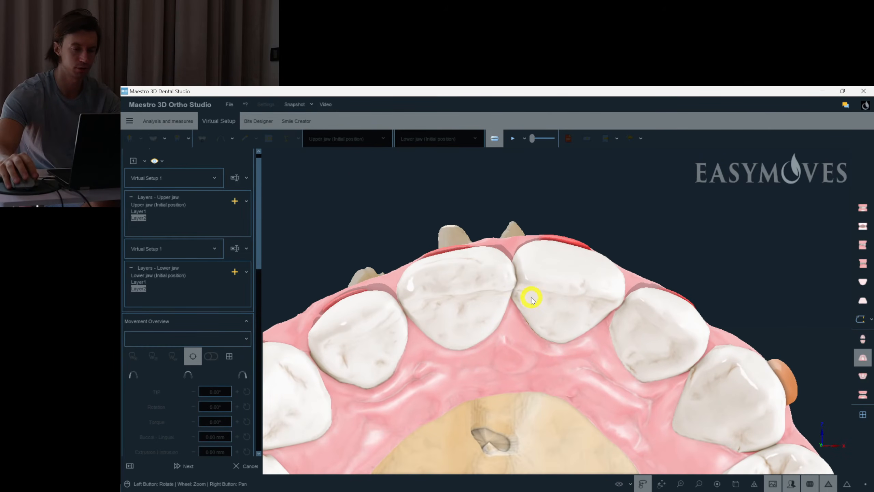
drag(531, 298, 472, 310)
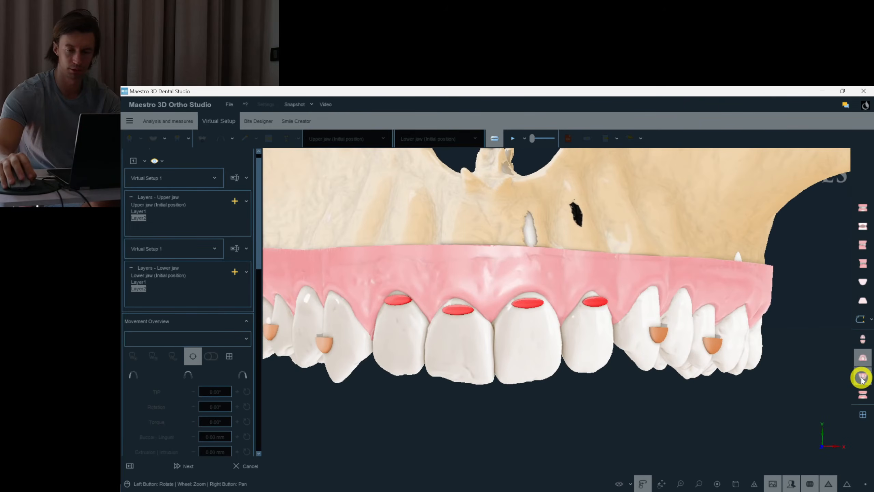
Step: Show the lower jaw and paste the negative attachment onto the lingual surface of tooth 41
click(861, 378)
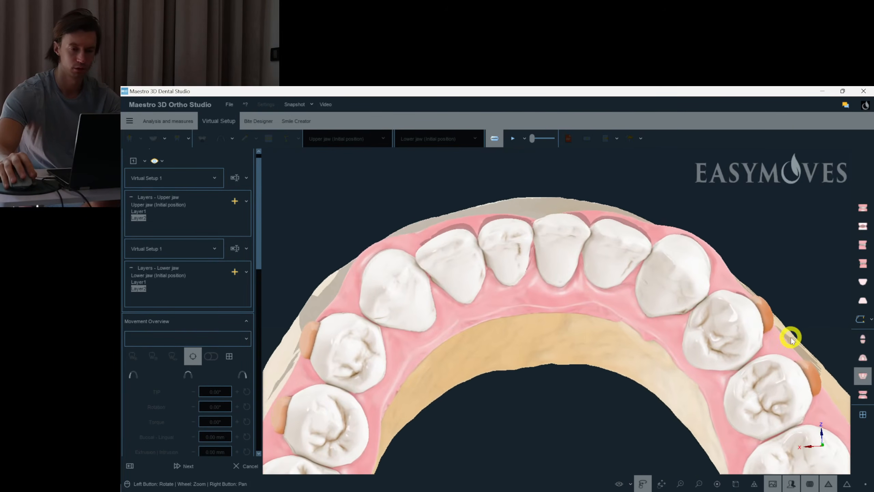
scroll(789, 335, up, 3)
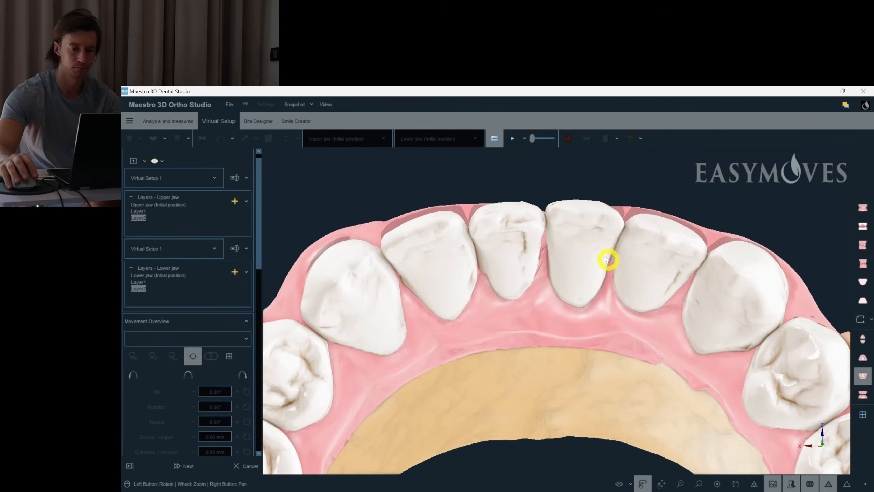
right_click(579, 236)
click(620, 341)
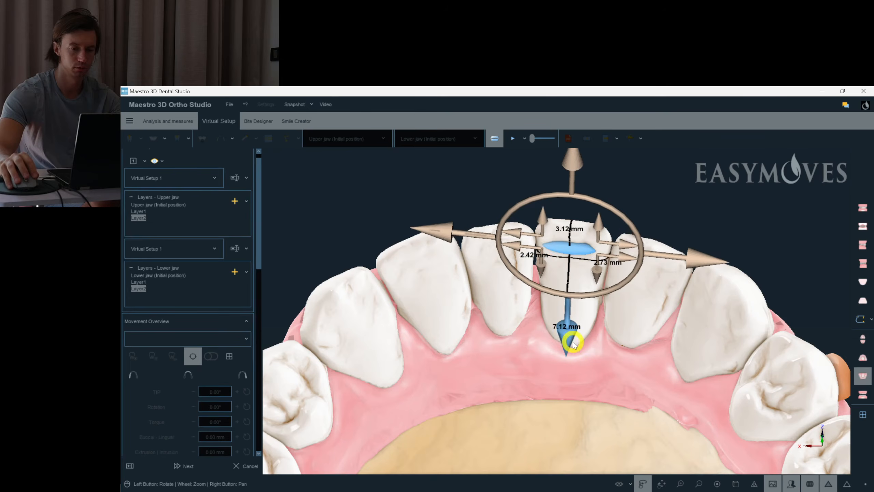
Step: Paste the negative attachment onto the labial surface of tooth 41 near the gingival margin and narrow it to about 2.8 mm
drag(609, 240, 638, 336)
right_click(638, 334)
click(682, 245)
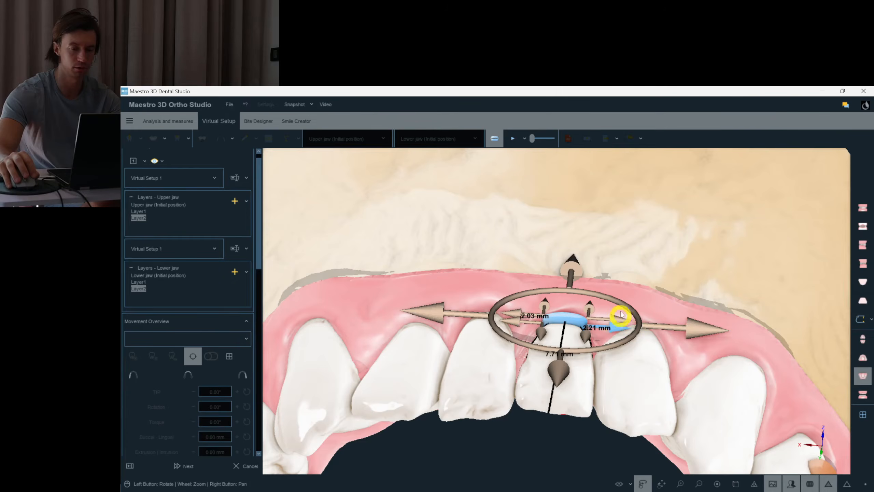
drag(591, 277, 590, 276)
Step: Examine the lingual and labial negative attachments on tooth 41 from several angles
scroll(585, 297, up, 4)
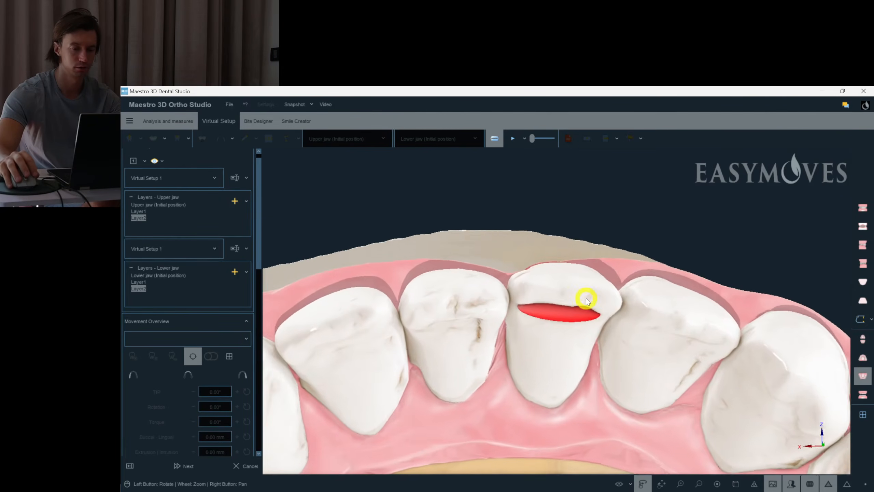
click(550, 298)
drag(540, 318, 577, 415)
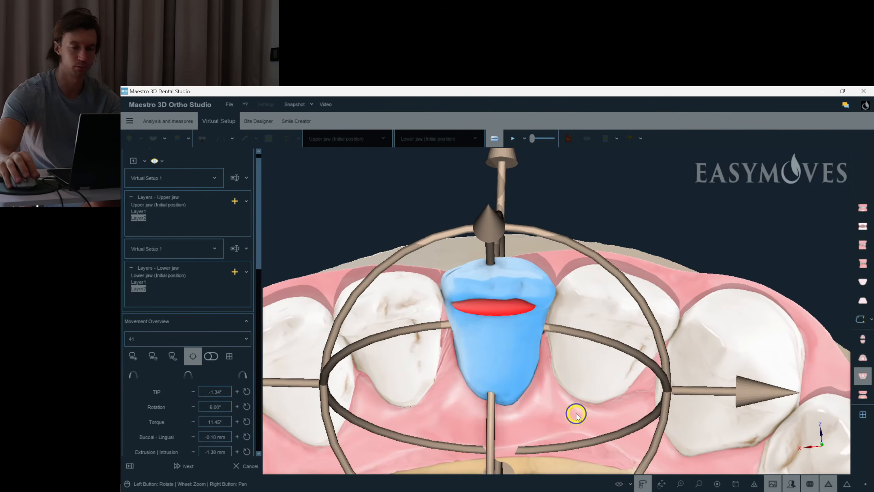
right_click(565, 400)
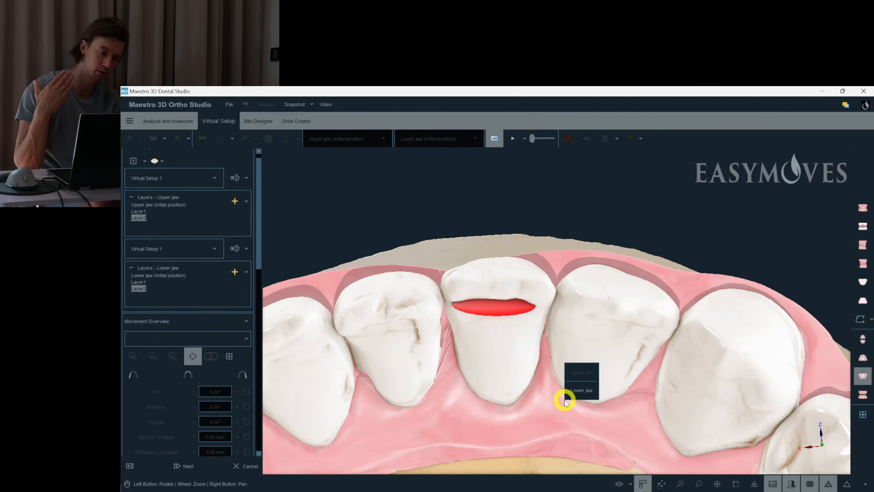
click(536, 408)
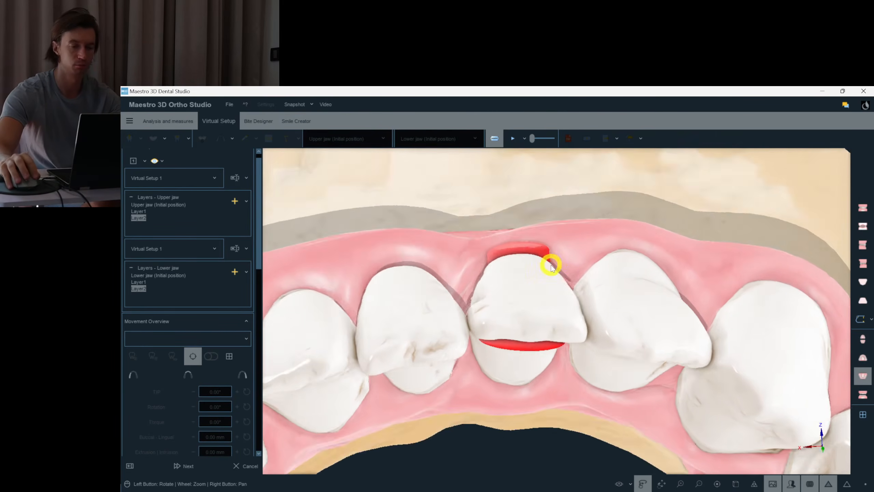
click(490, 374)
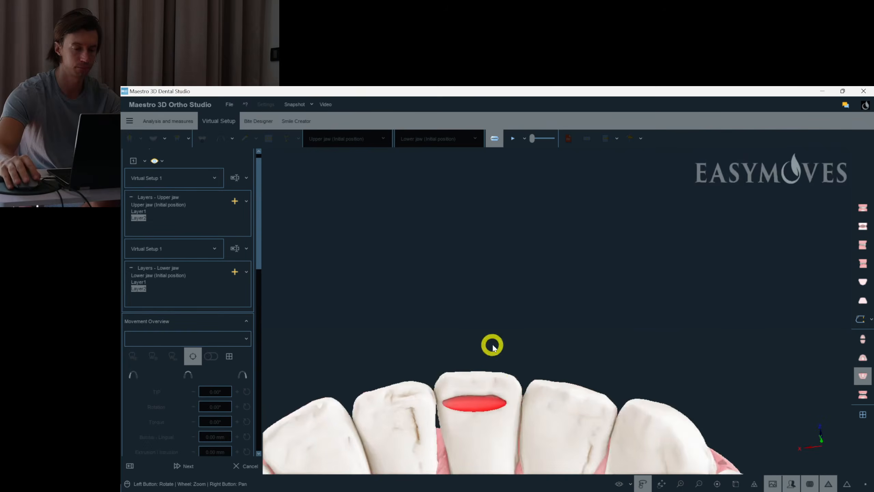
drag(493, 347, 494, 378)
right_drag(493, 378, 478, 330)
drag(478, 330, 483, 339)
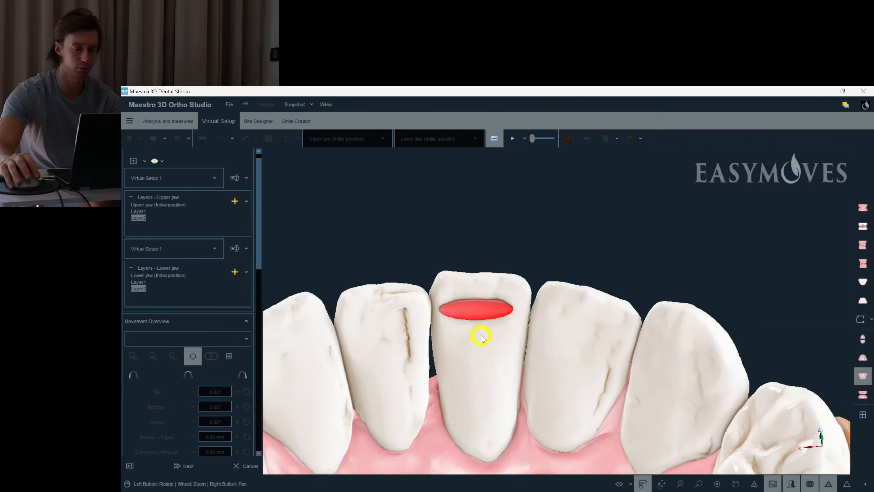
right_drag(483, 339, 501, 214)
drag(501, 265, 534, 337)
click(534, 338)
drag(572, 198, 552, 191)
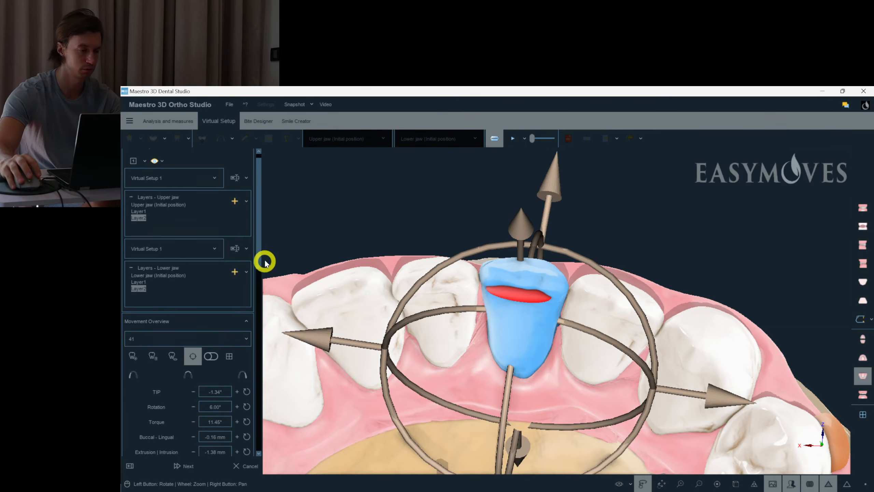
drag(260, 257, 256, 297)
click(134, 321)
Step: Delete both the lingual and the labial negative attachments from tooth 41
drag(550, 293, 531, 296)
double_click(528, 297)
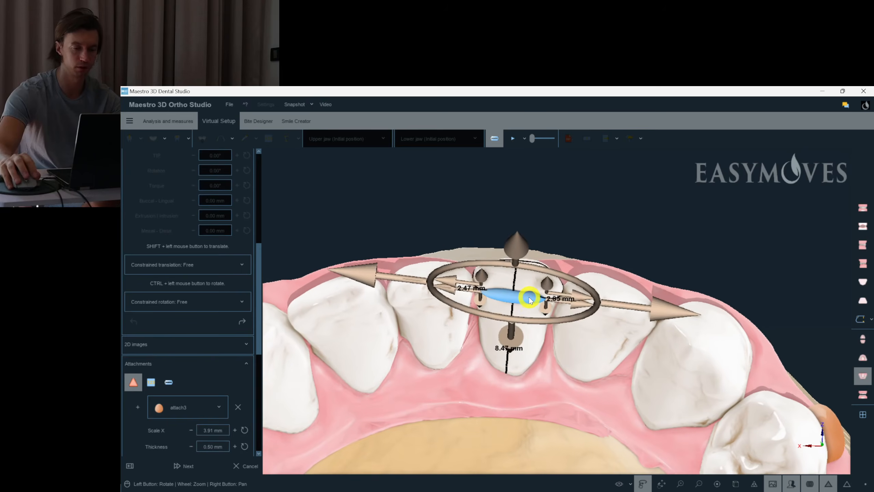
key(Delete)
drag(529, 297, 499, 144)
double_click(509, 177)
key(Delete)
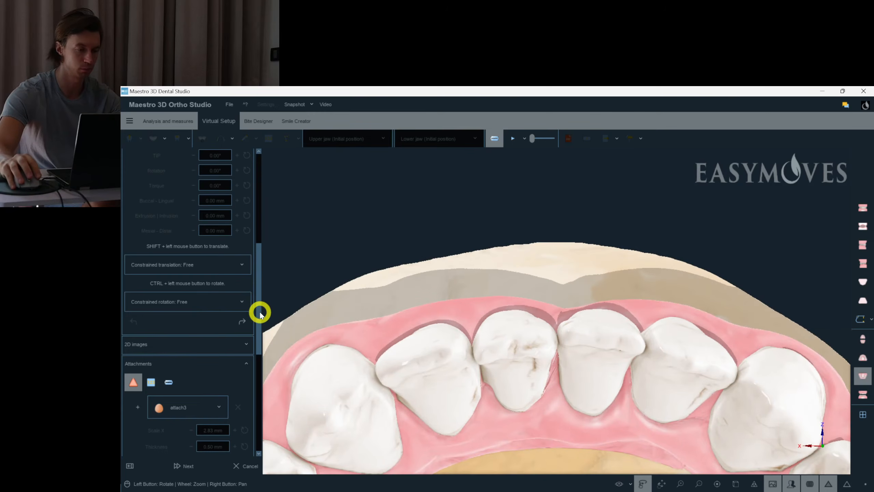
Step: Examine the positions of the lower incisors and the movement values of tooth 41
drag(260, 315, 248, 259)
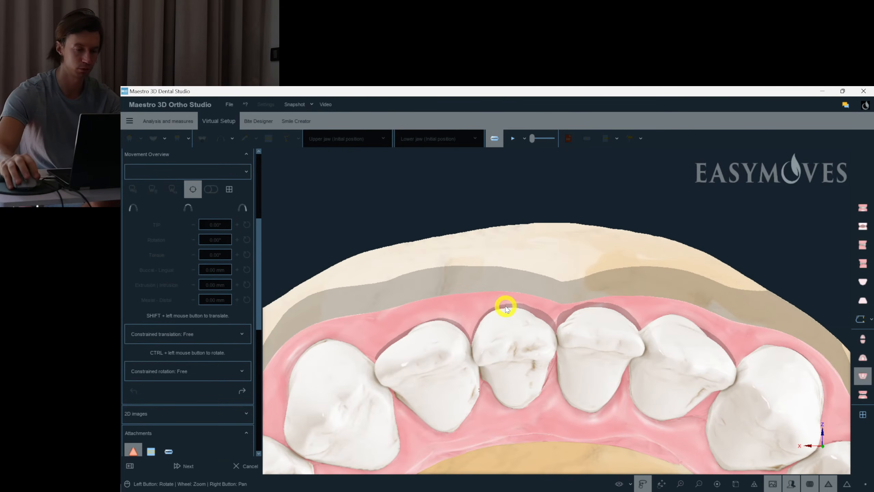
drag(259, 301, 256, 184)
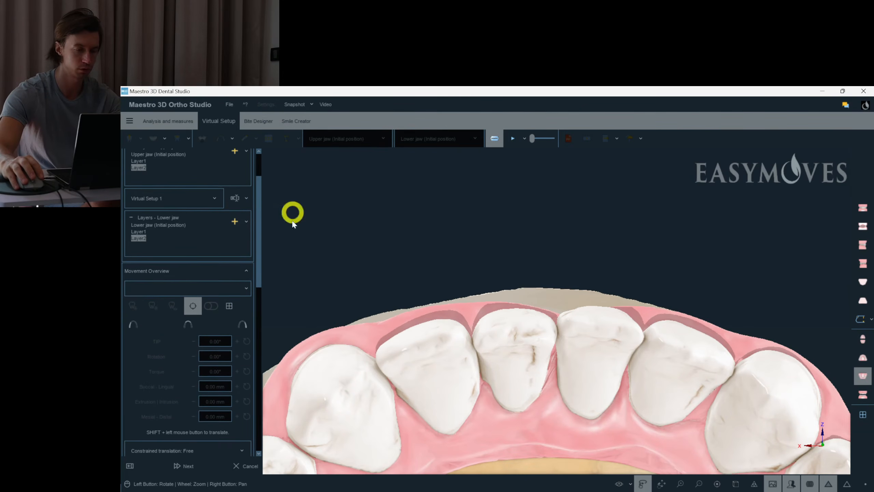
right_drag(502, 272, 457, 267)
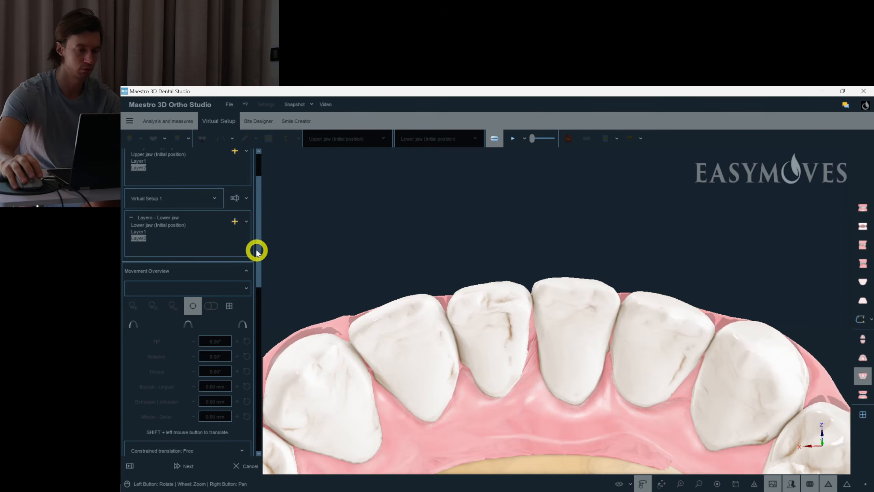
scroll(259, 234, down, 5)
click(562, 322)
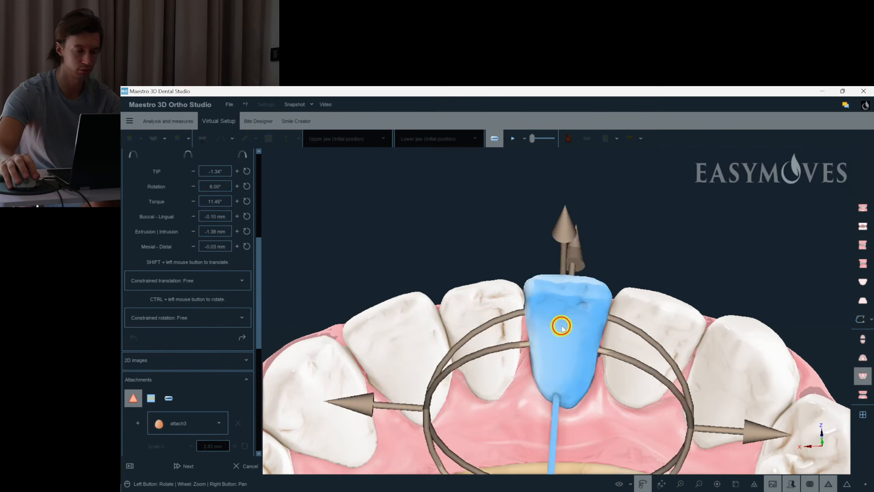
drag(534, 331, 531, 323)
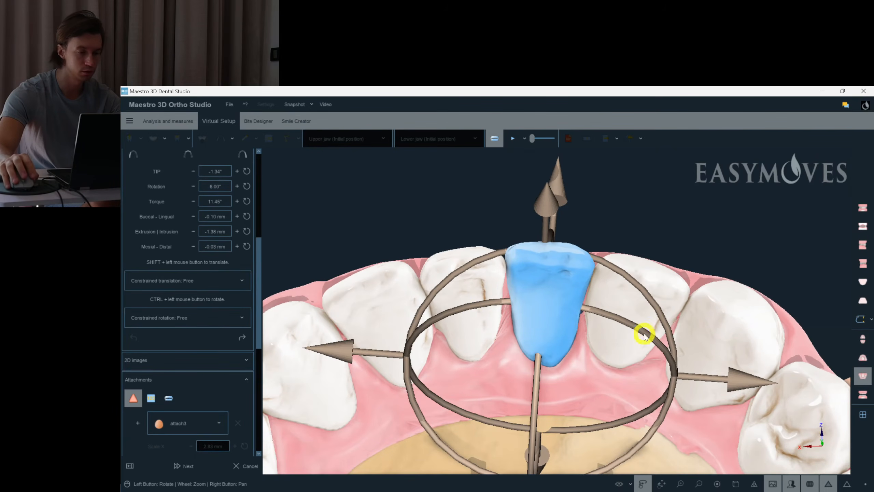
click(458, 325)
click(392, 322)
click(531, 397)
Step: Paste the negative attachment onto the labial surface of tooth 31 near the gingival margin and narrow it to 2.12 mm
drag(530, 396, 485, 352)
right_click(484, 345)
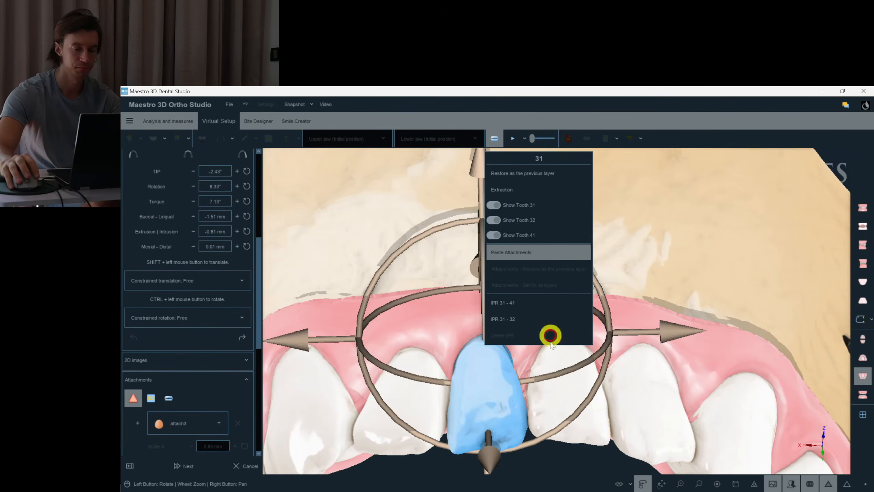
click(549, 252)
drag(565, 308, 628, 265)
scroll(558, 305, up, 3)
click(512, 268)
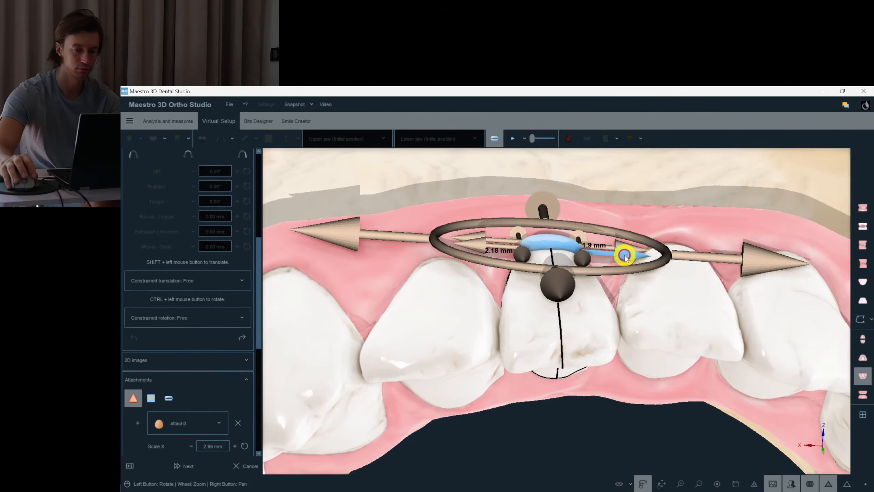
click(551, 234)
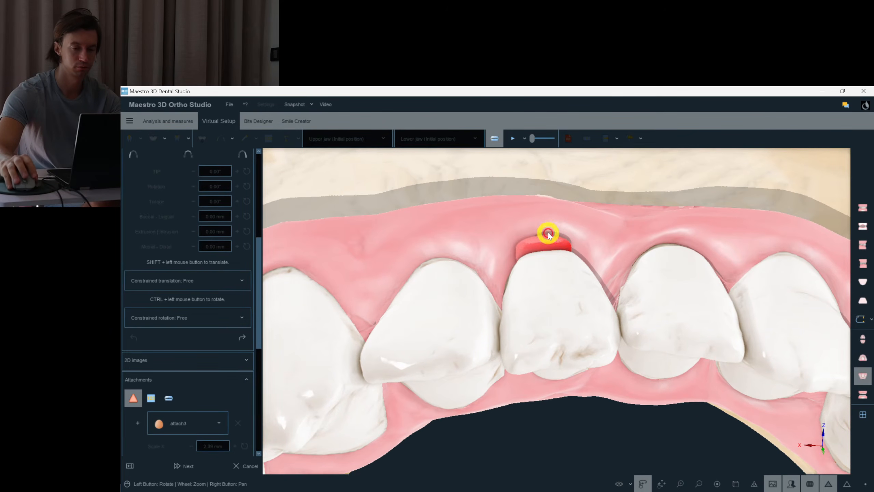
click(547, 243)
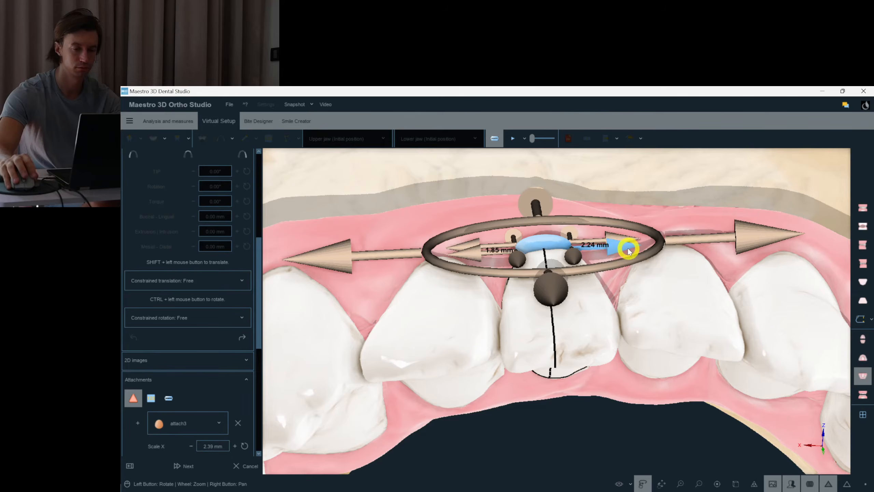
drag(623, 249, 618, 248)
click(631, 207)
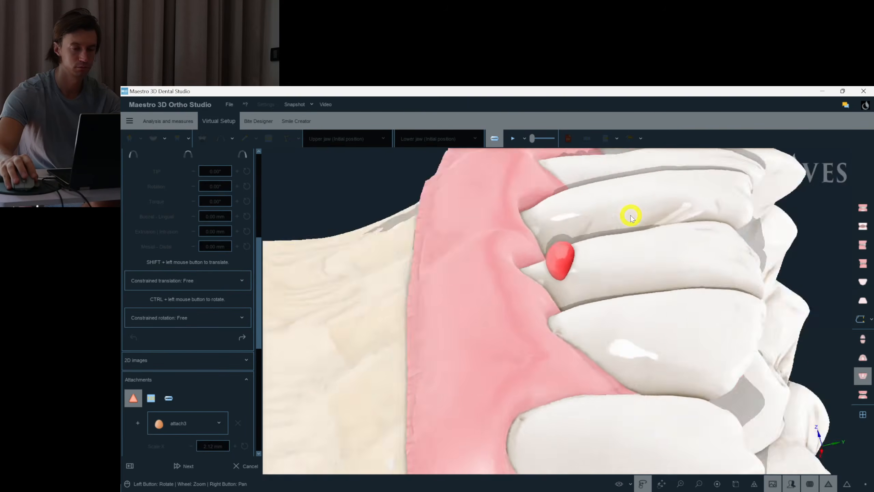
Step: Paste the negative attachment from tooth 31 onto the labial surface of tooth 32 near the gingival margin
drag(631, 217, 555, 339)
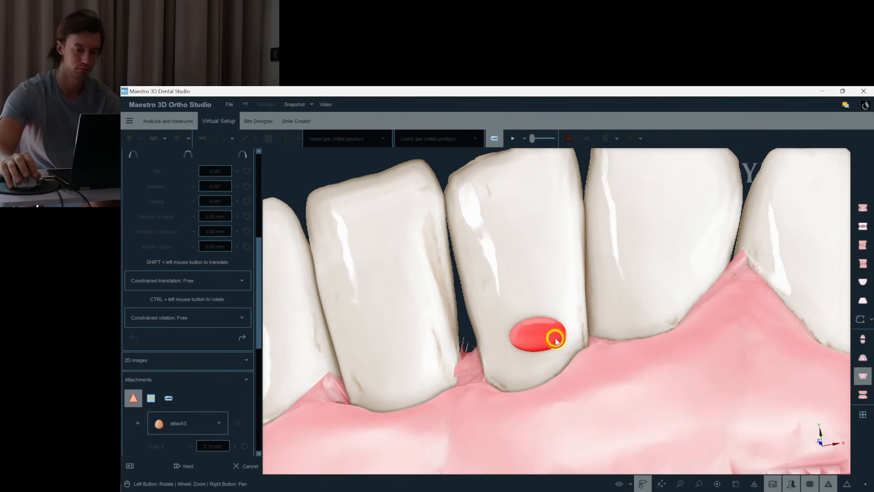
click(552, 340)
drag(625, 368, 607, 293)
scroll(607, 293, up, 1)
drag(759, 270, 745, 271)
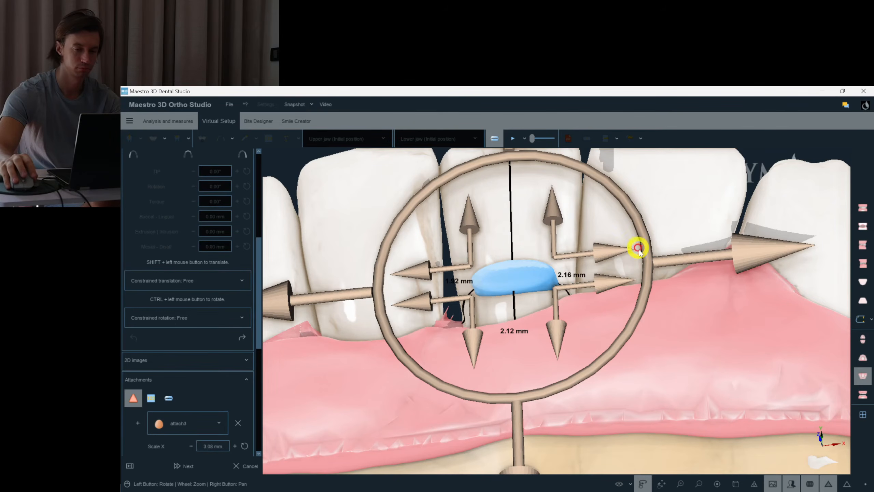
right_click(653, 259)
click(698, 359)
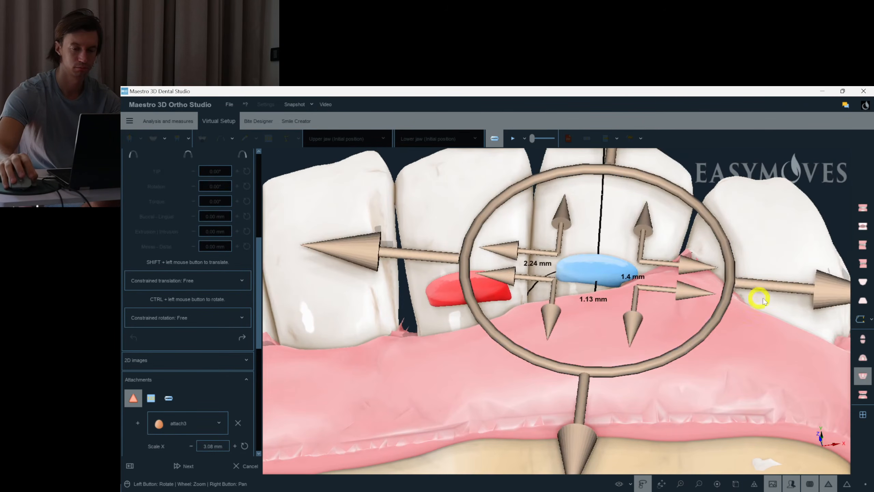
click(710, 380)
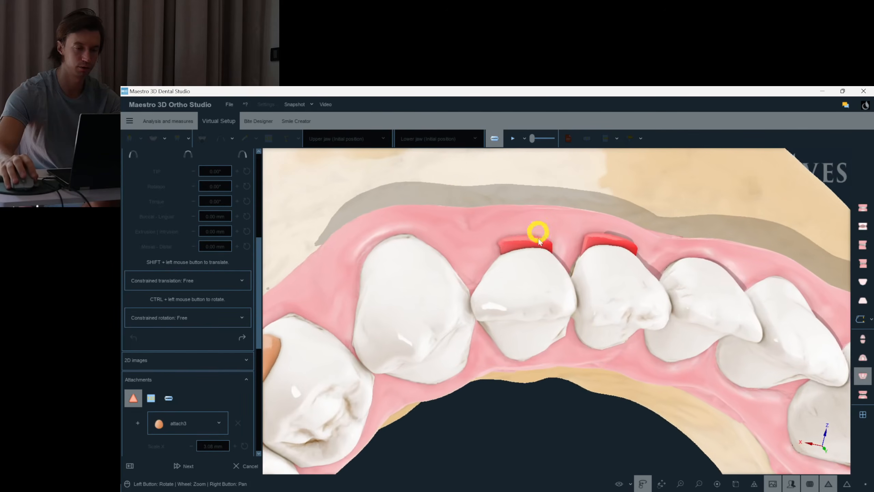
Step: Reposition and resize the labial negative attachments on teeth 32 and 31 from an occlusal view
click(529, 247)
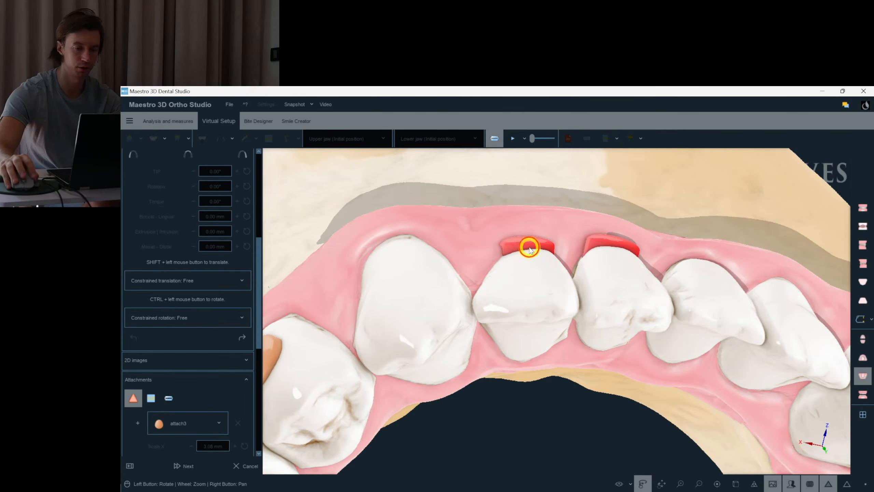
click(649, 249)
click(542, 212)
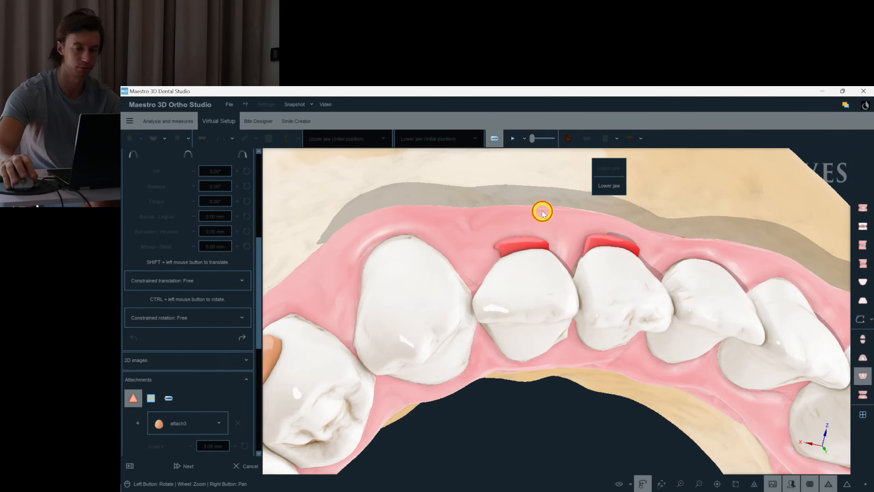
click(531, 243)
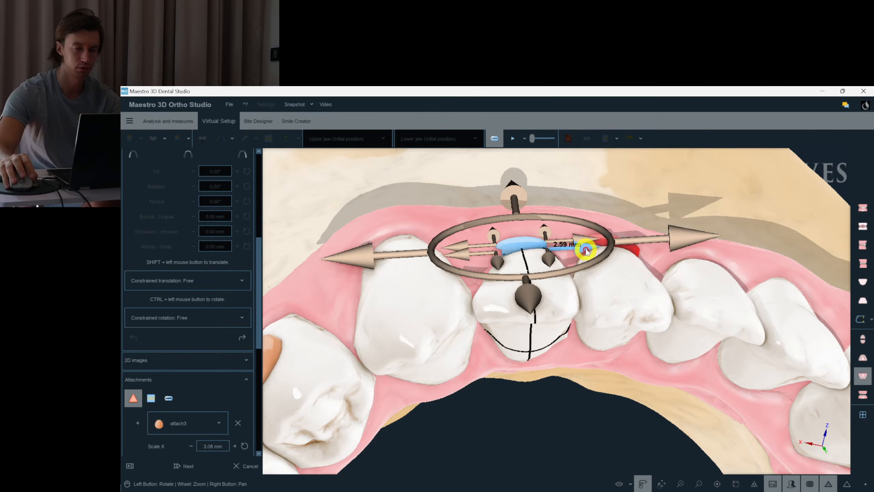
drag(578, 234, 564, 248)
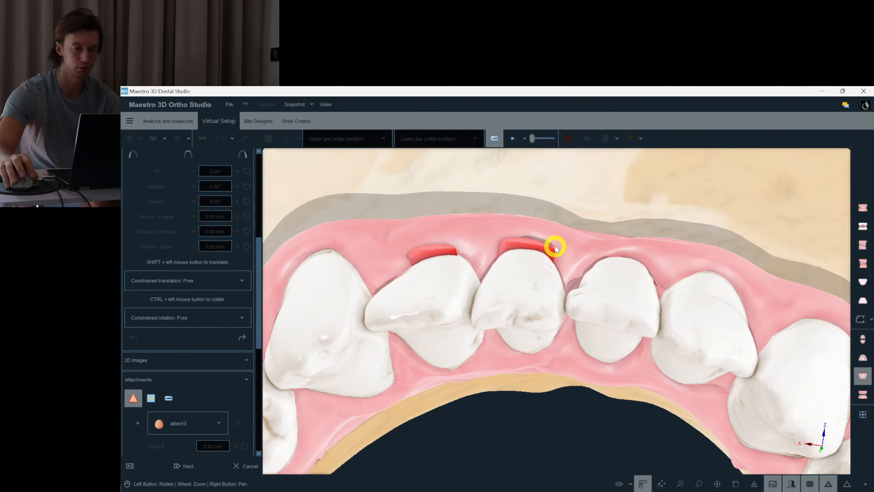
click(548, 247)
drag(500, 235, 479, 267)
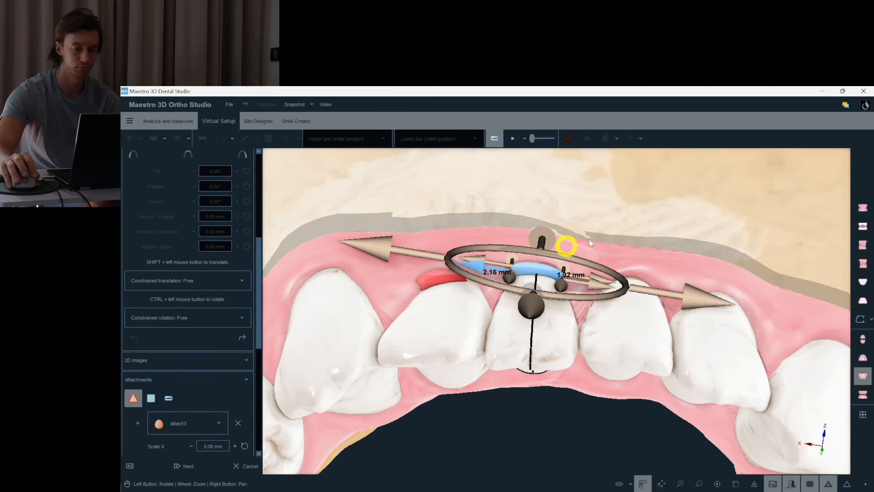
Step: Compare the lower jaw's initial position with Layer1
click(621, 229)
drag(621, 229, 250, 152)
click(153, 289)
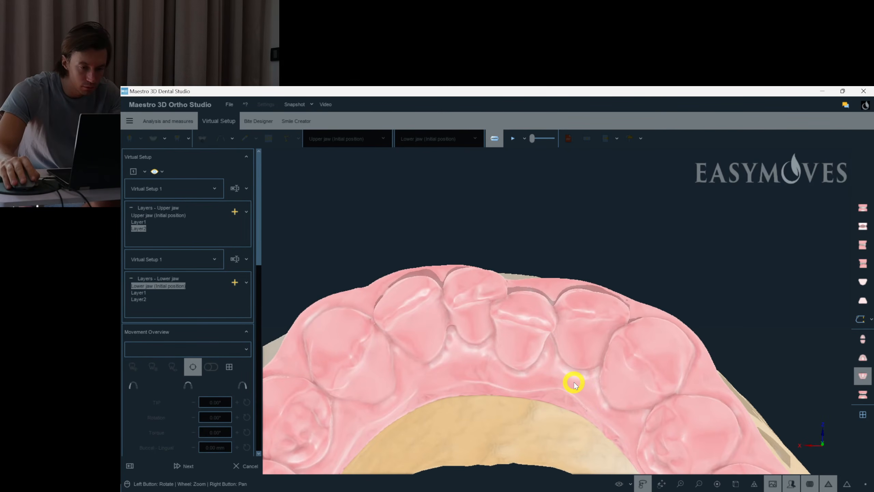
click(139, 295)
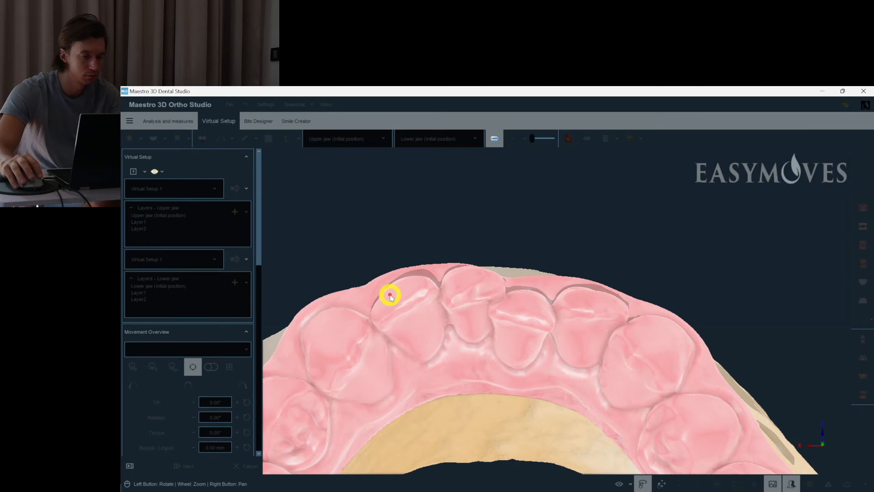
Step: Review the Layer1 movement values of the lower incisors 31, 32, 41 and 42
click(461, 304)
drag(460, 304, 456, 316)
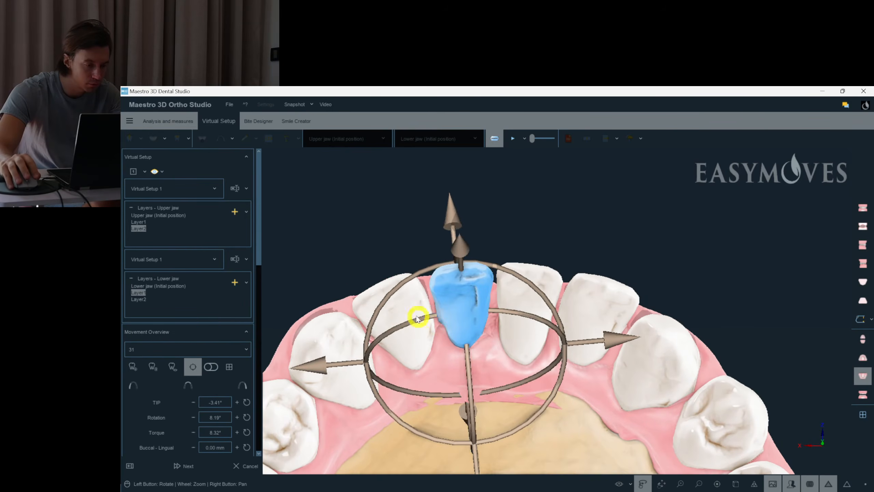
click(416, 316)
click(515, 307)
click(575, 306)
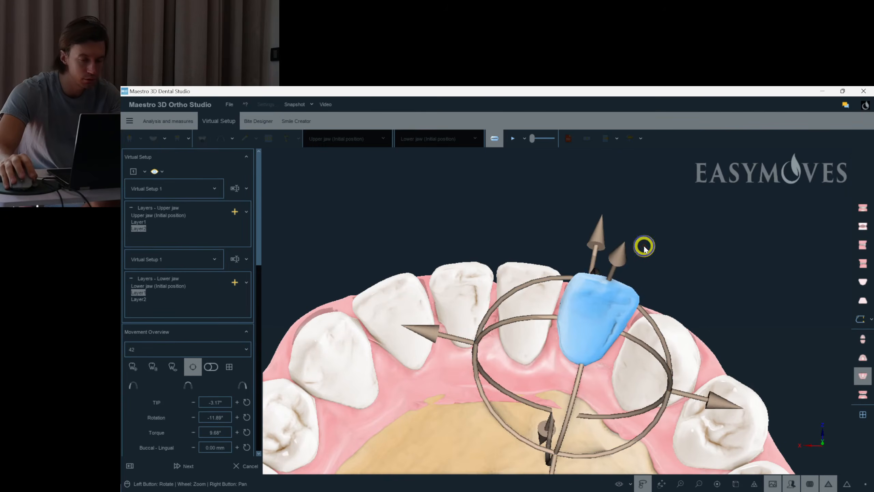
click(534, 224)
scroll(482, 314, down, 2)
click(578, 336)
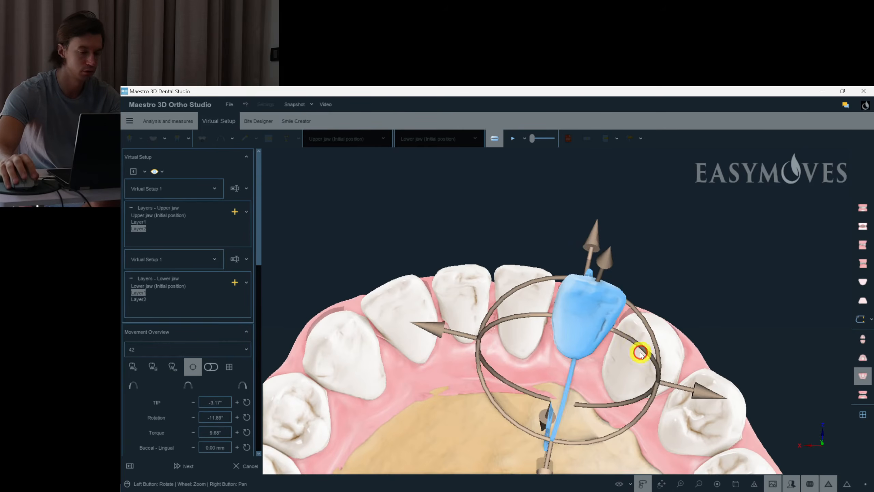
drag(659, 352, 664, 350)
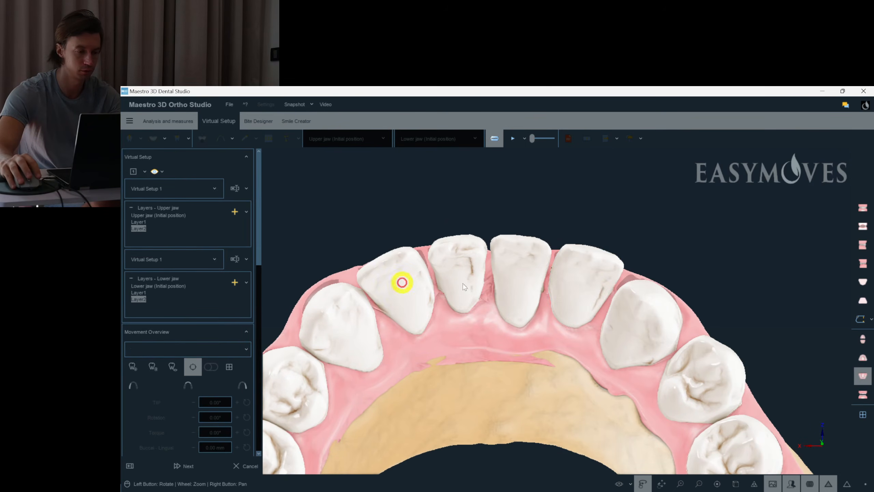
Step: Compare the lower incisor positions between the initial position, Layer1 and Layer2 from the lingual side
click(609, 290)
right_click(671, 230)
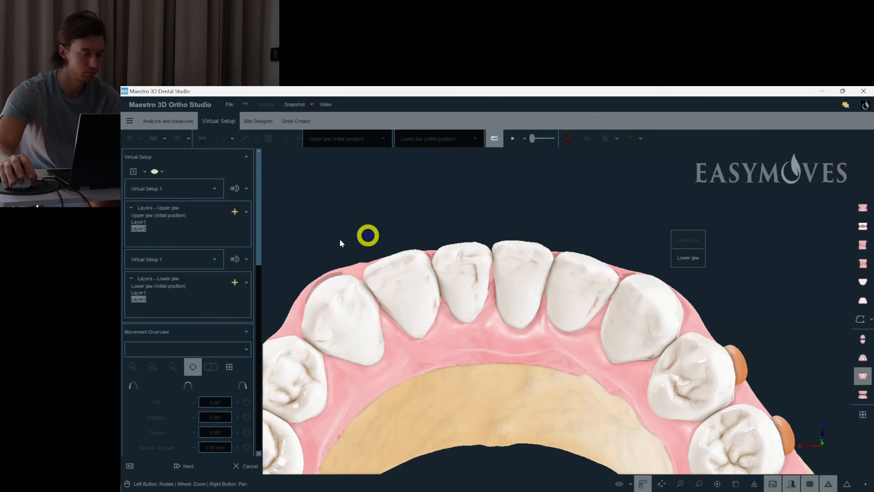
click(140, 283)
click(139, 292)
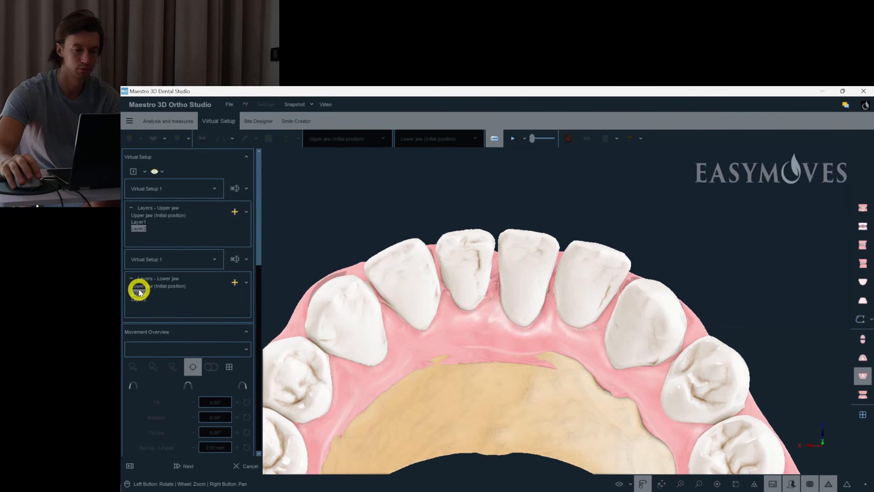
click(139, 293)
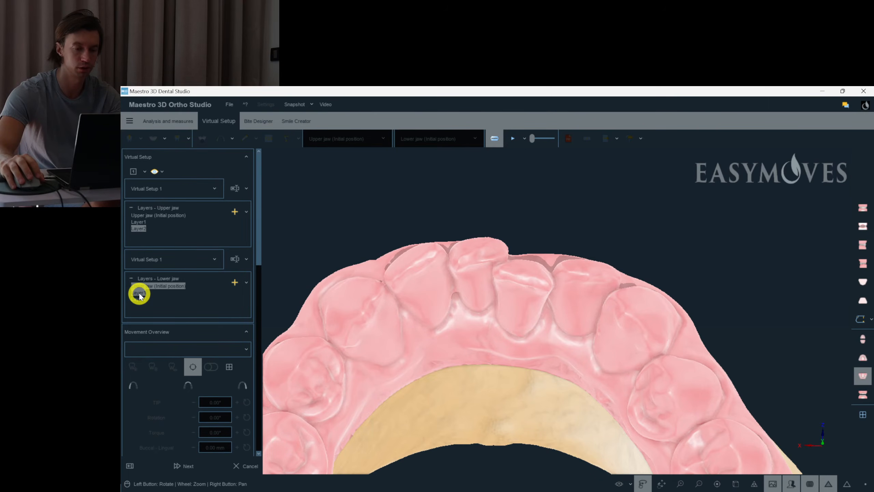
click(139, 294)
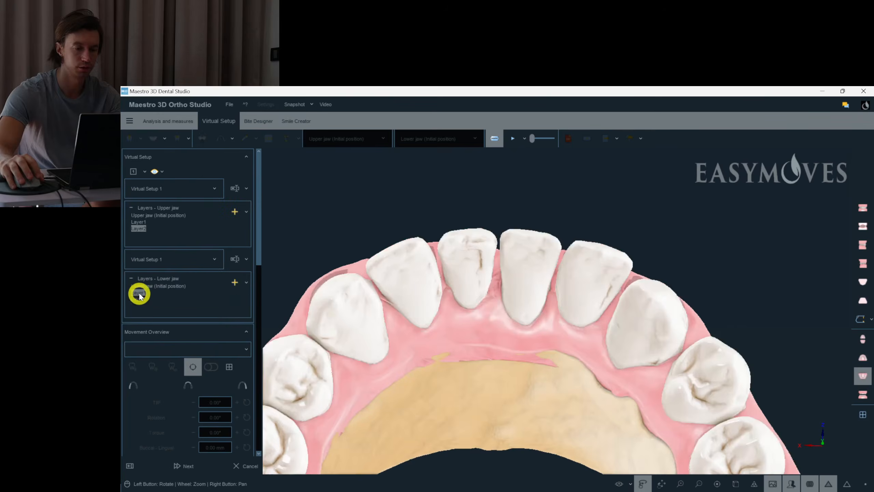
scroll(259, 255, down, 5)
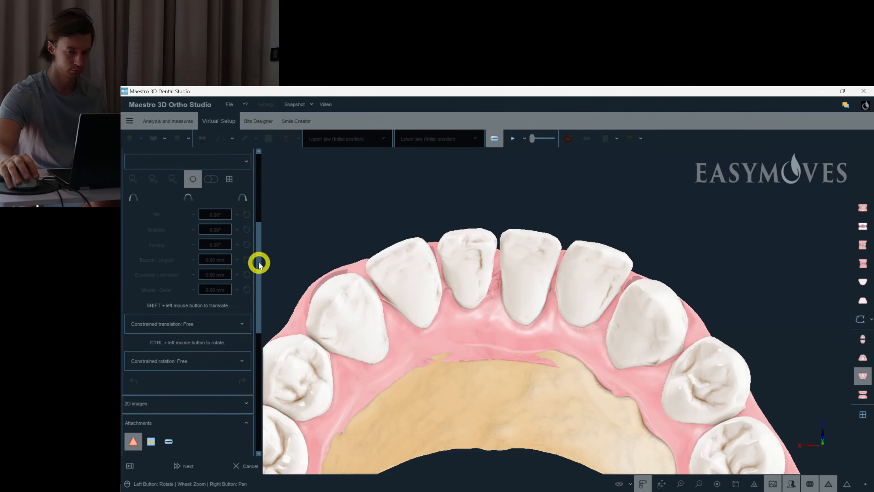
drag(261, 256, 259, 227)
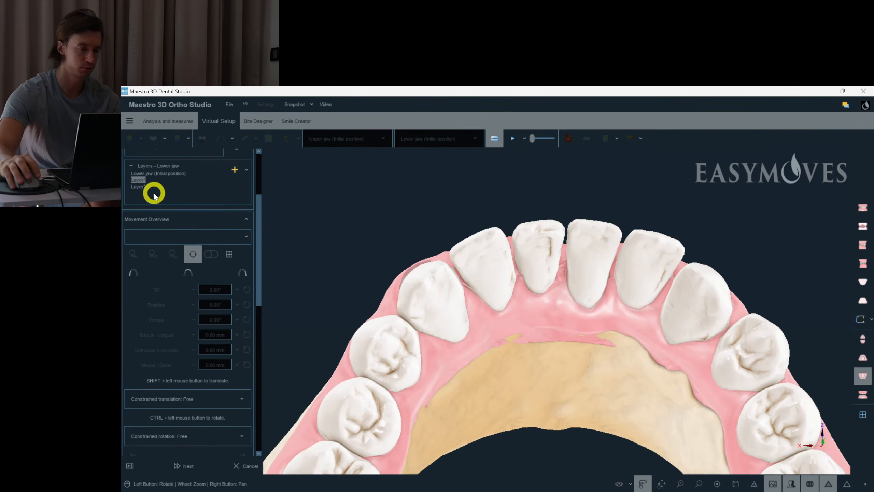
click(140, 189)
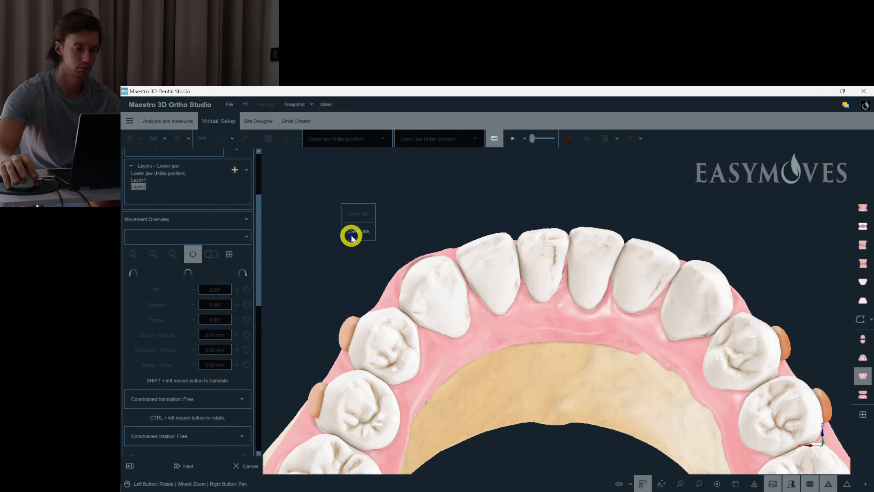
click(352, 237)
click(438, 199)
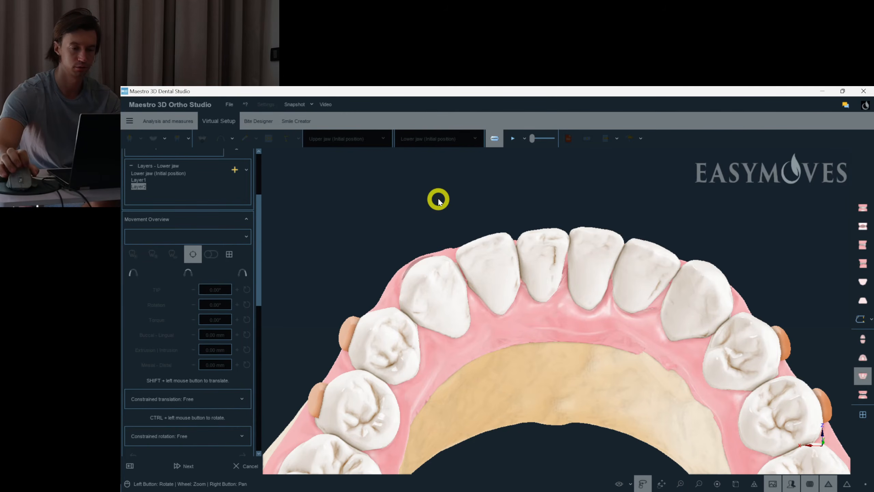
click(139, 180)
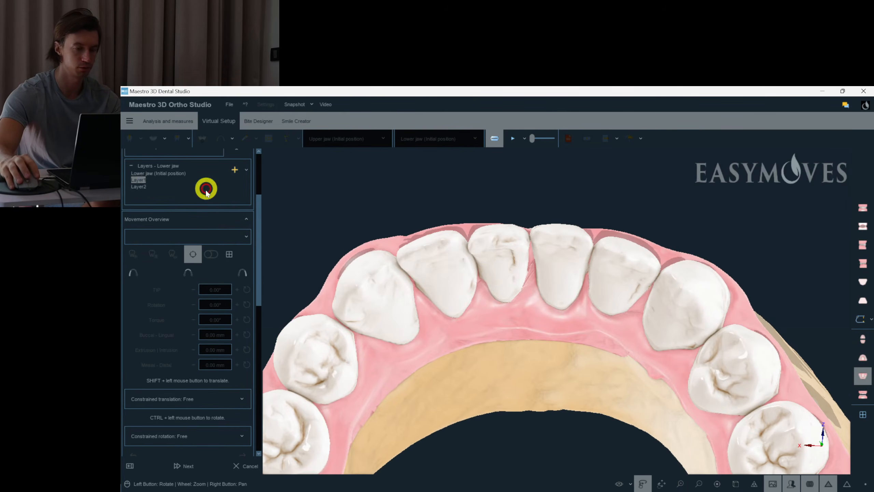
Step: Add an attach3 attachment to the lingual surface of tooth 32 in Layer1, with Scale X 1.28 mm and Scale Z 2.40 mm
click(481, 246)
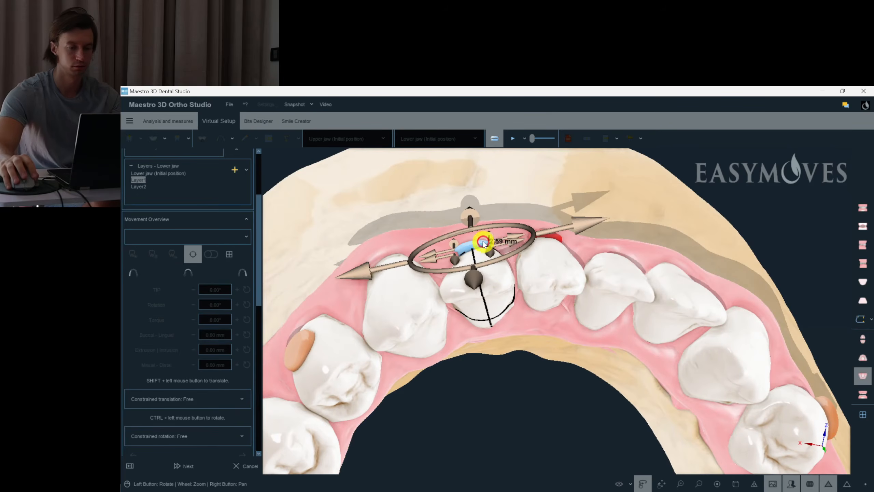
click(556, 277)
drag(470, 364, 452, 279)
right_click(452, 279)
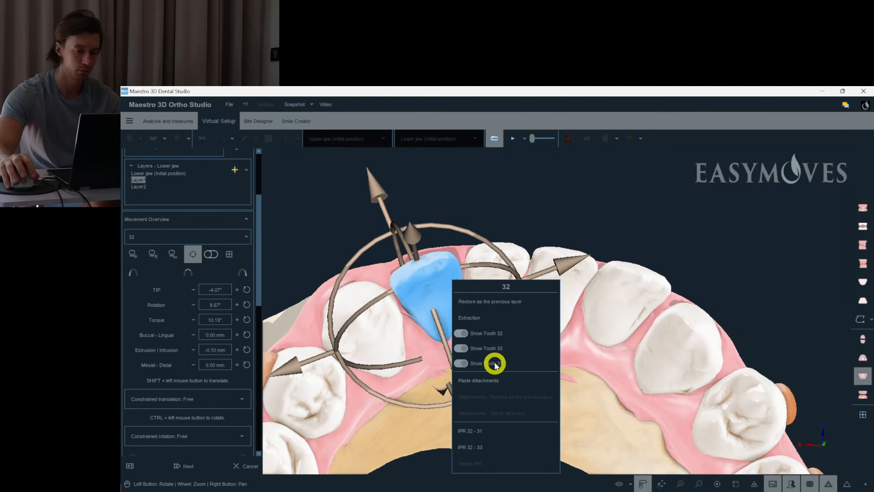
scroll(255, 268, down, 5)
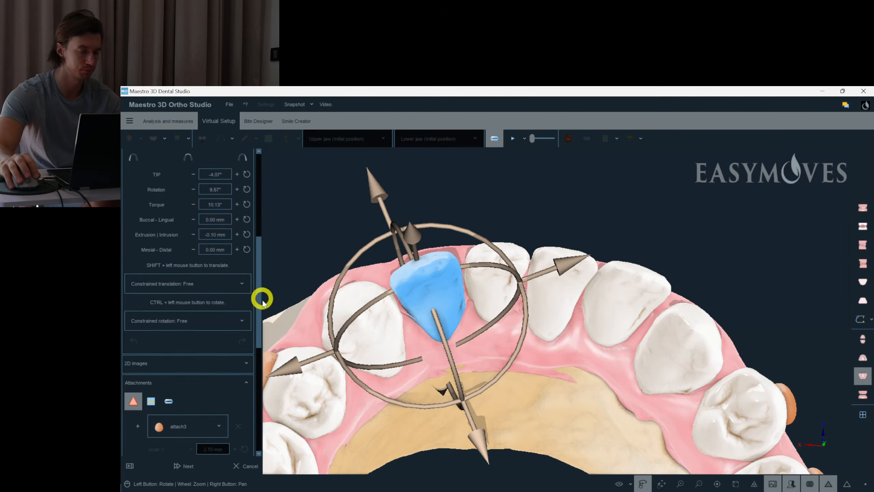
click(139, 372)
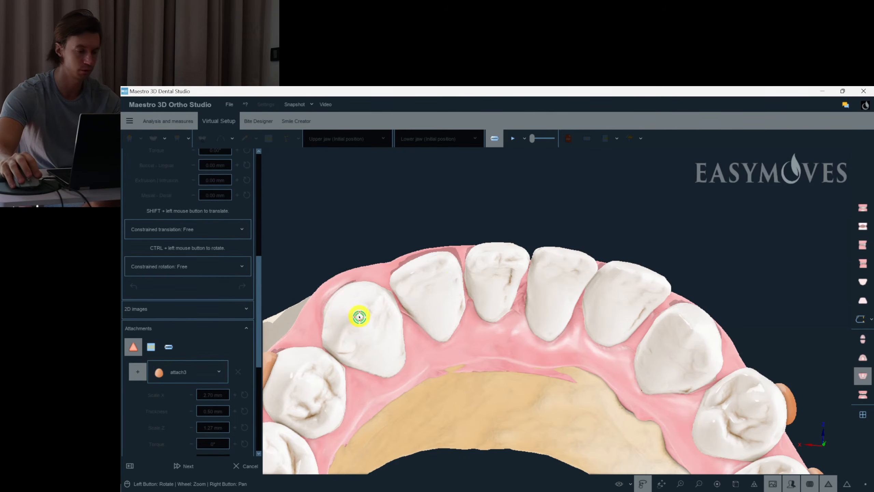
click(450, 282)
drag(465, 330, 470, 303)
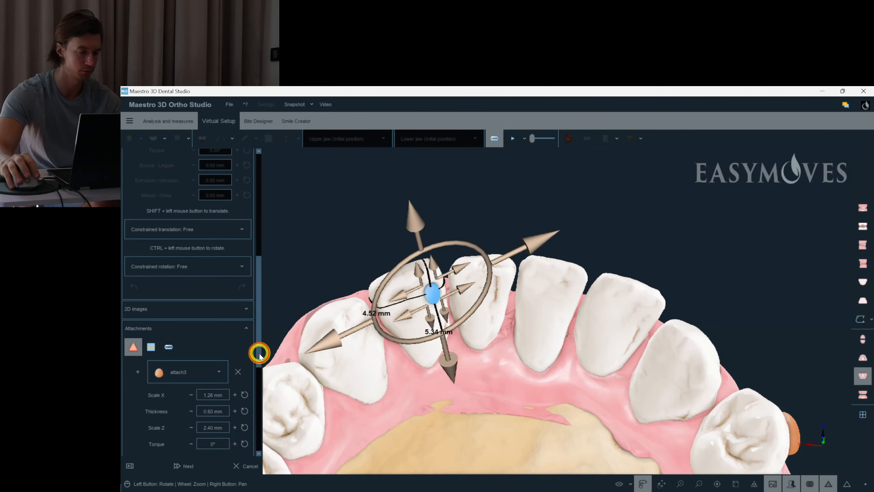
Step: Make the lingual attachment on tooth 32 negative and review the tooth's movement values
drag(259, 354, 260, 379)
drag(452, 362, 450, 356)
click(408, 309)
drag(258, 350, 257, 288)
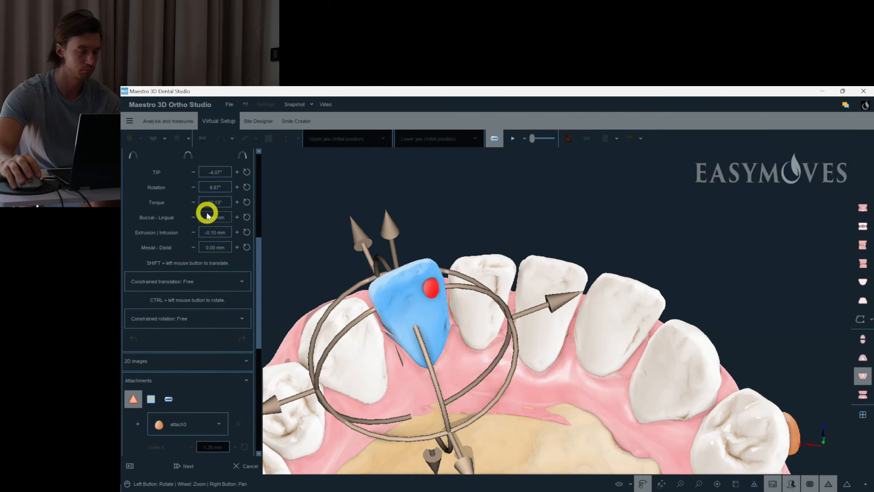
Step: Move the lingual negative attachment on tooth 32 from the mesial to the distal side of the crown
click(417, 298)
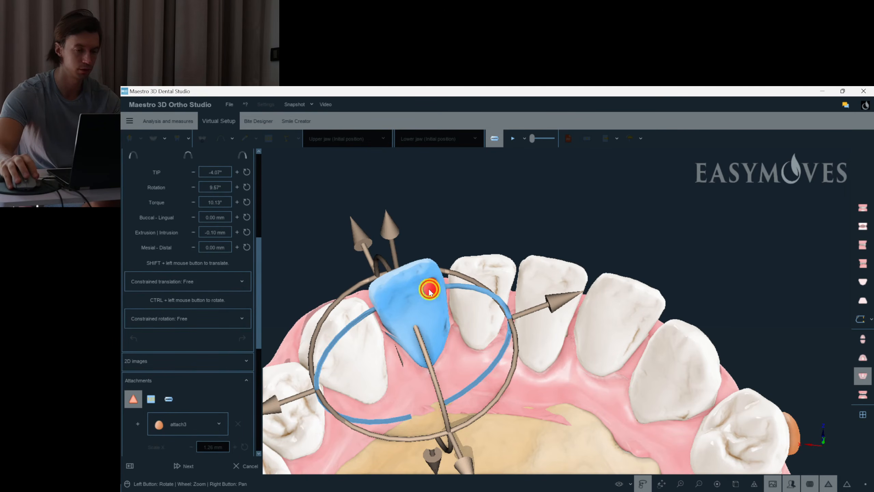
right_click(431, 288)
click(445, 245)
drag(500, 254, 479, 261)
right_click(488, 227)
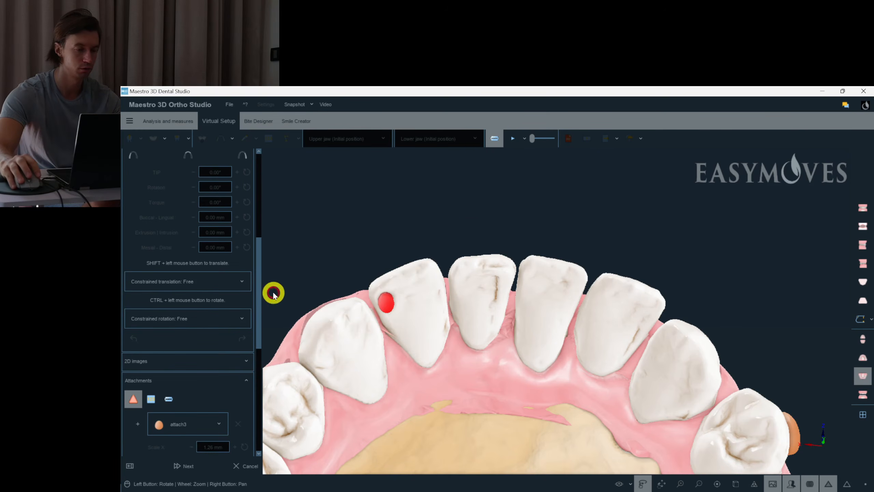
Step: Paste the copied negative attachment onto the lingual surface of tooth 31 in lower Layer1, after checking the lower jaw's initial position
drag(260, 284, 236, 192)
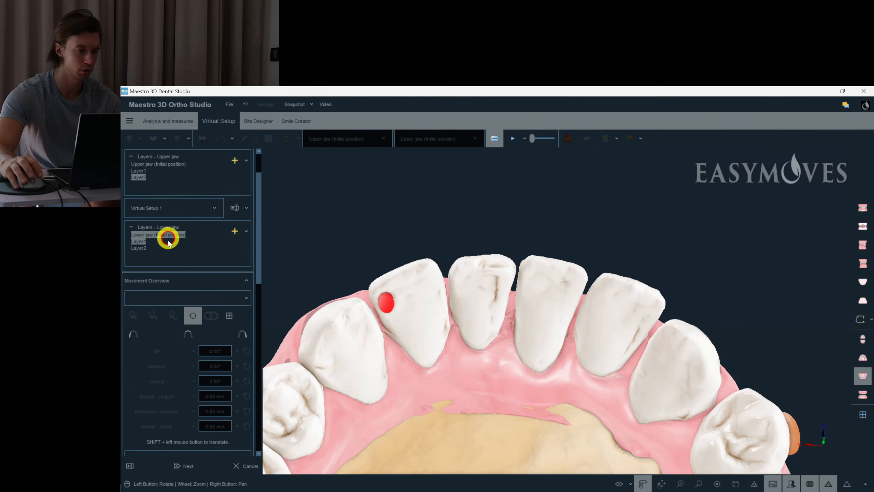
click(168, 238)
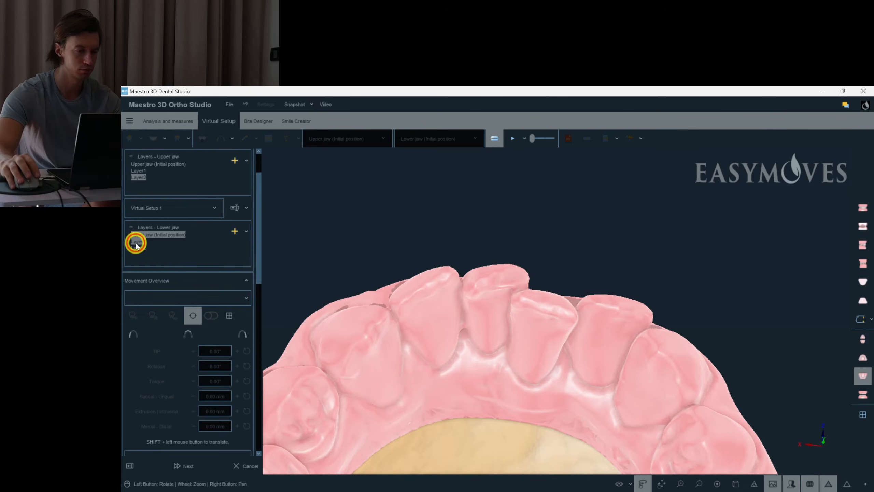
click(472, 287)
right_click(465, 286)
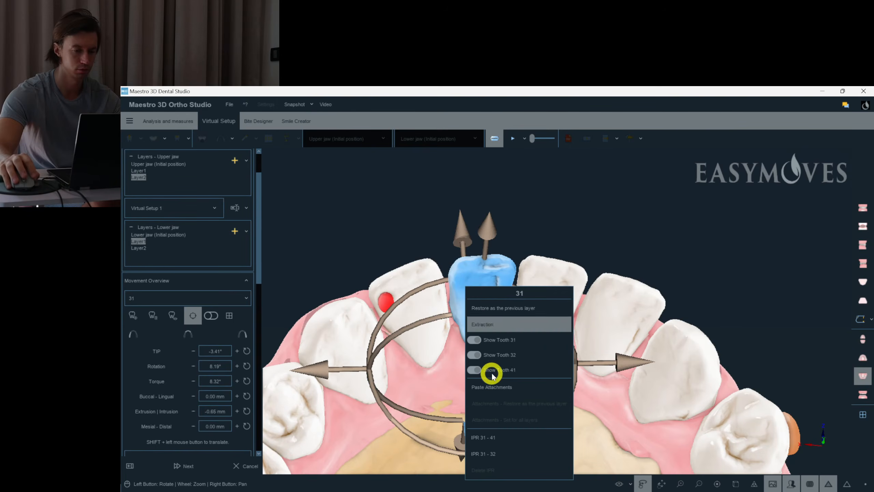
click(516, 387)
drag(517, 345, 507, 338)
drag(441, 355, 445, 340)
right_click(505, 337)
Step: Paste the copied negative attachment onto the lingual surface of tooth 42
click(592, 309)
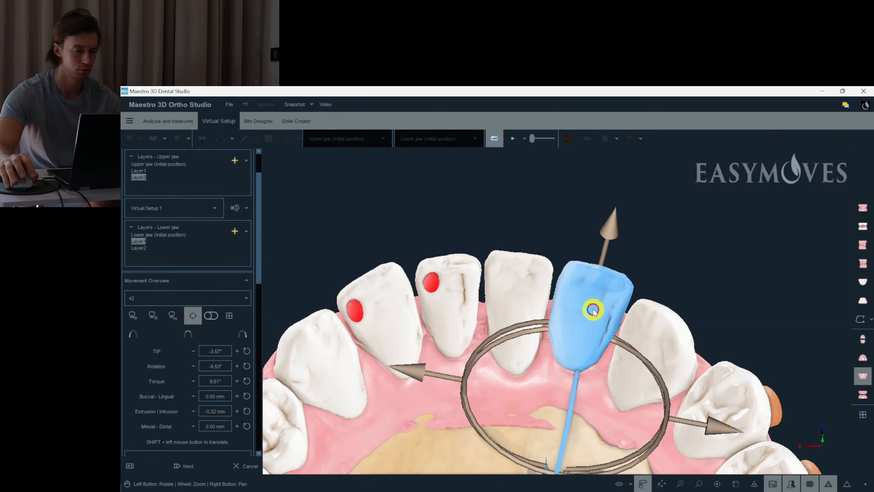
right_click(572, 288)
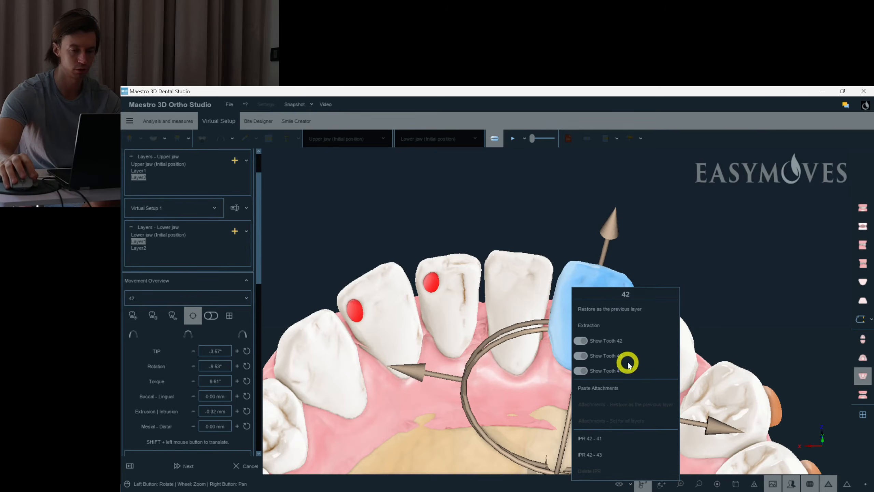
click(621, 386)
drag(625, 229, 581, 302)
Step: Review the movement values of tooth 41 and inspect the lower arch from the buccal side
click(489, 300)
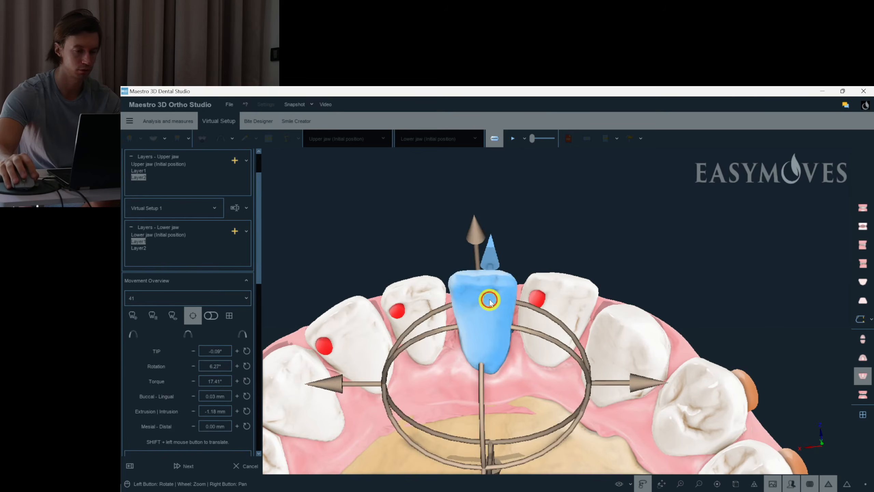
click(572, 254)
drag(572, 254, 261, 278)
drag(446, 304, 871, 393)
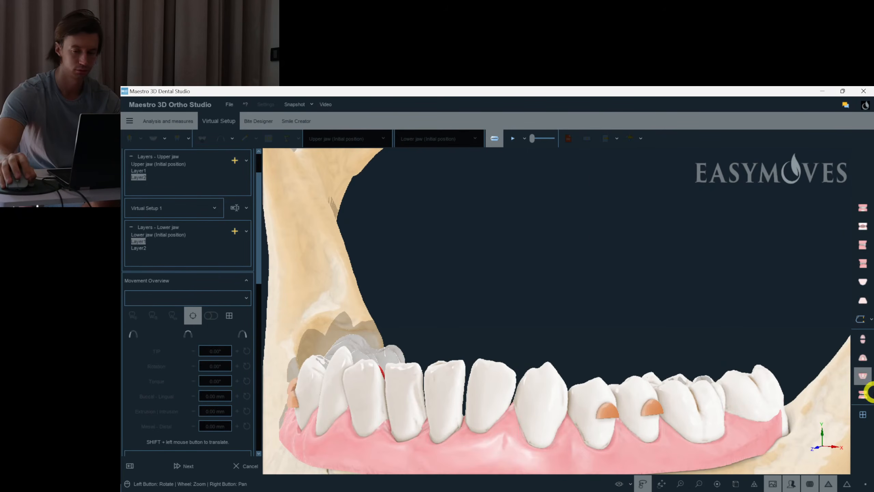
Step: Display both jaws and add a label to the buccal surface of the upper right first molar
click(866, 393)
drag(585, 410, 254, 361)
click(151, 271)
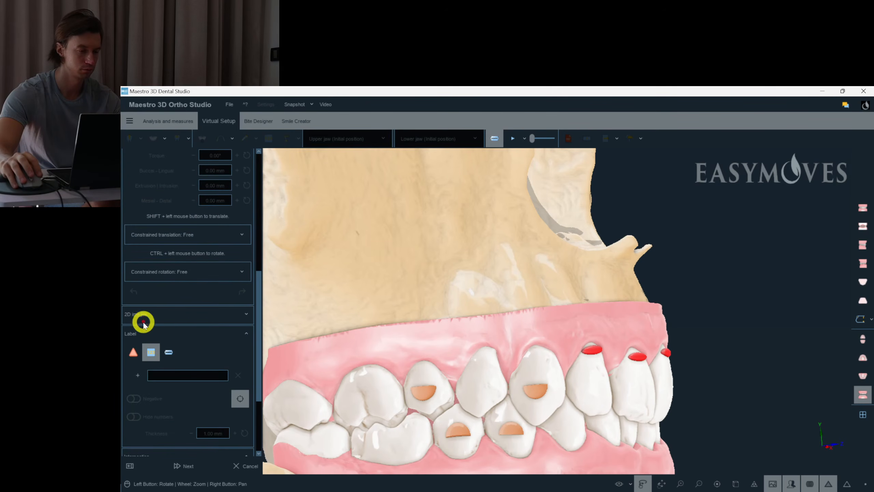
click(137, 377)
right_drag(378, 396, 421, 342)
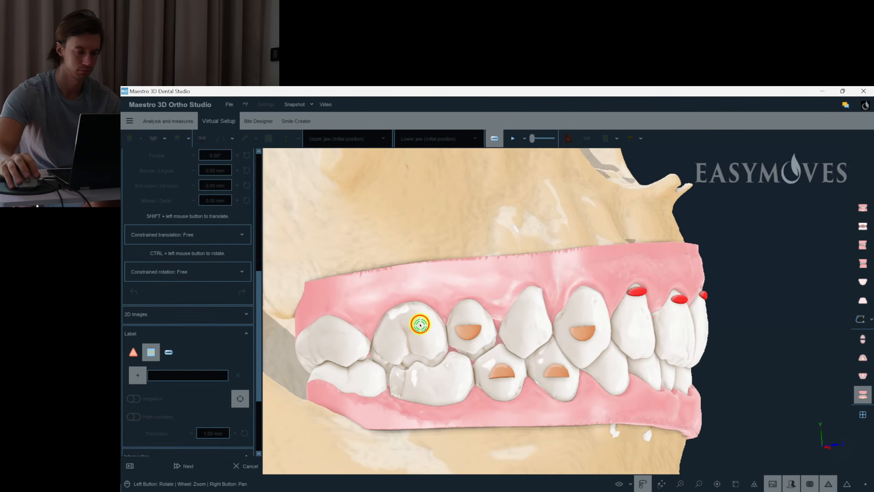
click(420, 324)
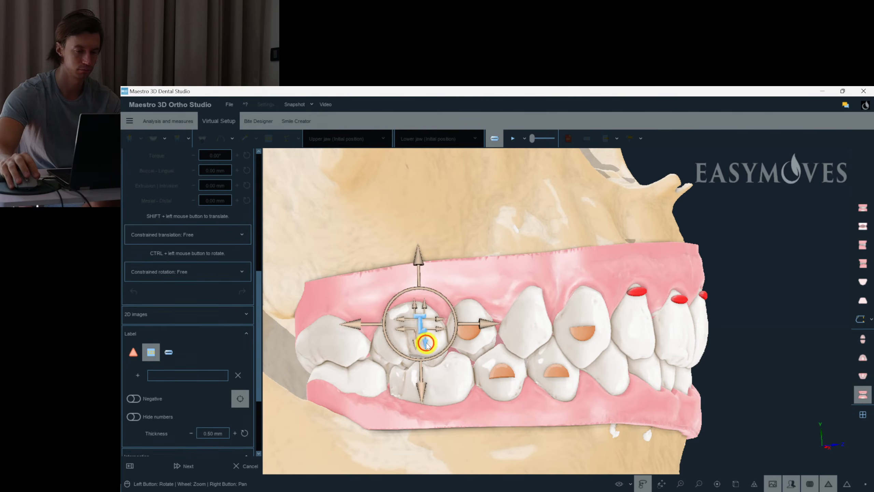
Step: Add a label to the buccal surface of the lower right first molar and rotate it upright
click(137, 377)
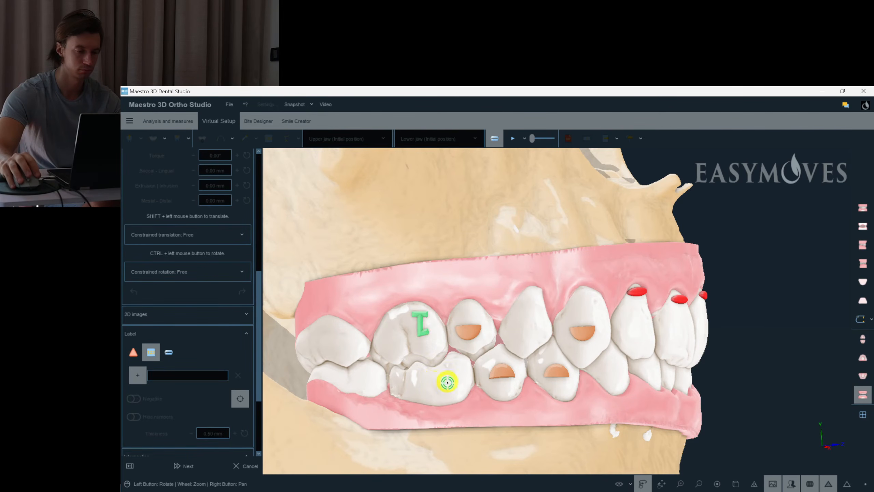
click(431, 382)
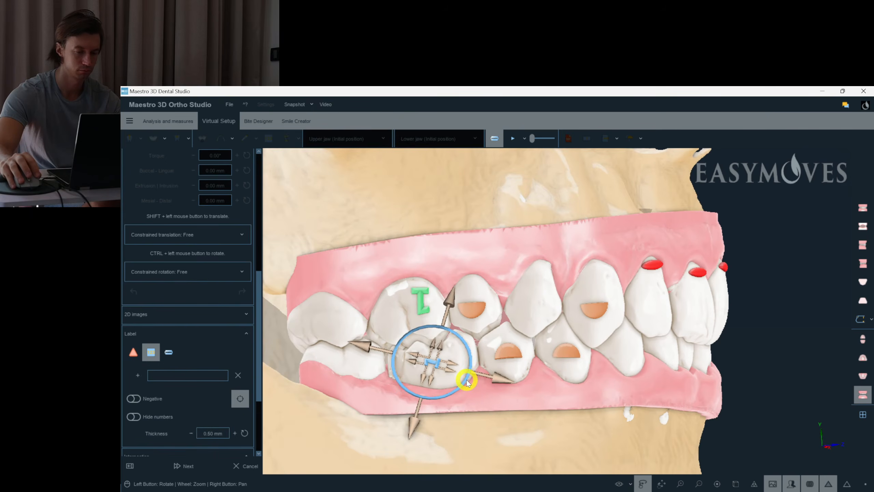
scroll(464, 385, up, 5)
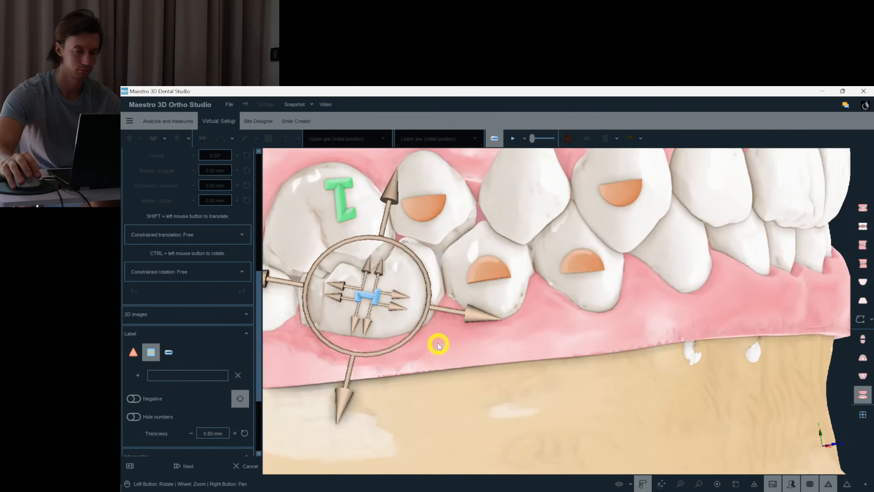
scroll(439, 345, up, 2)
drag(429, 340, 429, 256)
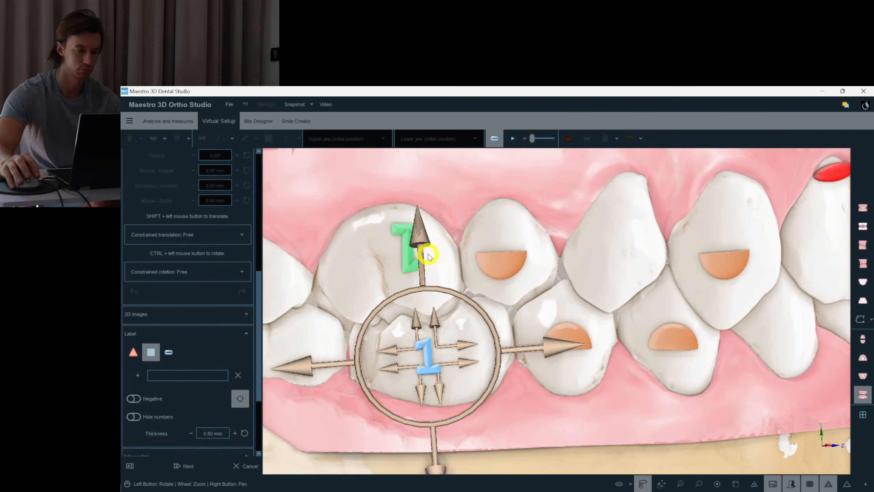
Step: Adjust the orientation of the label on the upper right first molar
click(411, 240)
drag(538, 247, 403, 293)
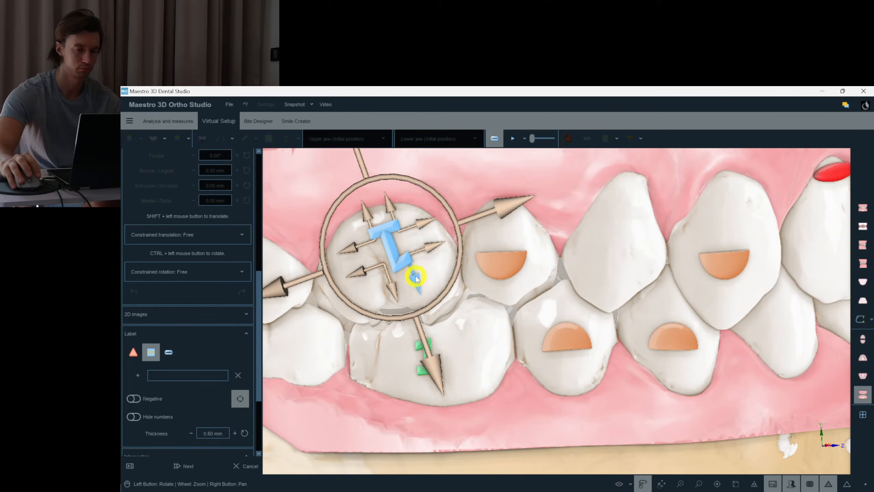
click(429, 249)
click(429, 249)
Step: Complete the attachment and label editing for both jaws and save the case
click(601, 462)
scroll(519, 440, down, 1)
drag(474, 452, 523, 444)
scroll(519, 441, down, 1)
click(182, 465)
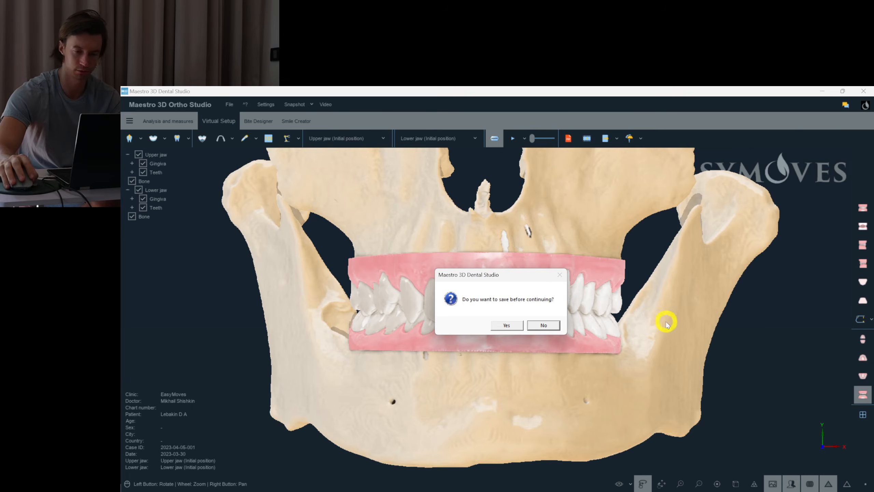
click(508, 325)
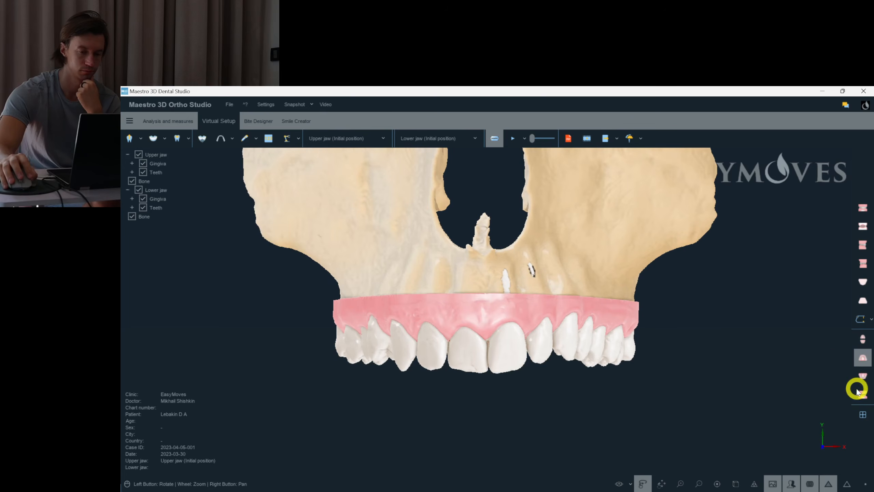
Step: Generate the lower jaw transition models with more initial-to-Layer1 models and 7 models for Layer1 to Layer2, and save the case
click(863, 376)
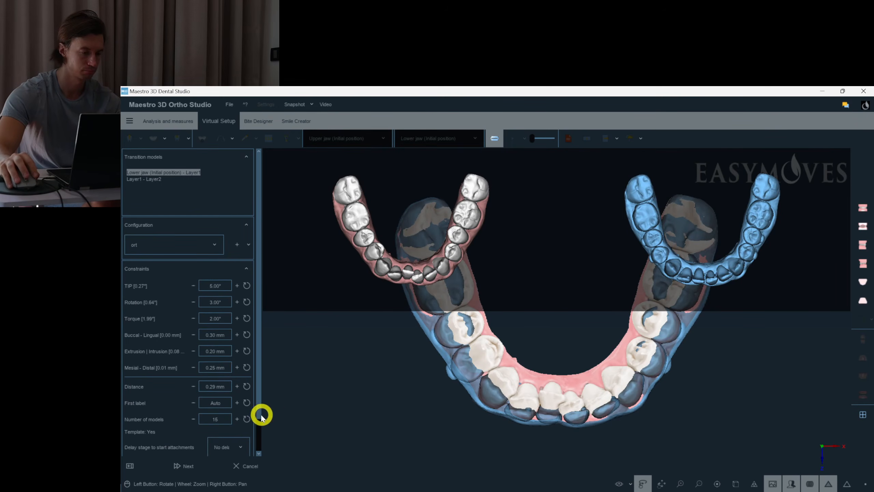
click(237, 419)
click(237, 419)
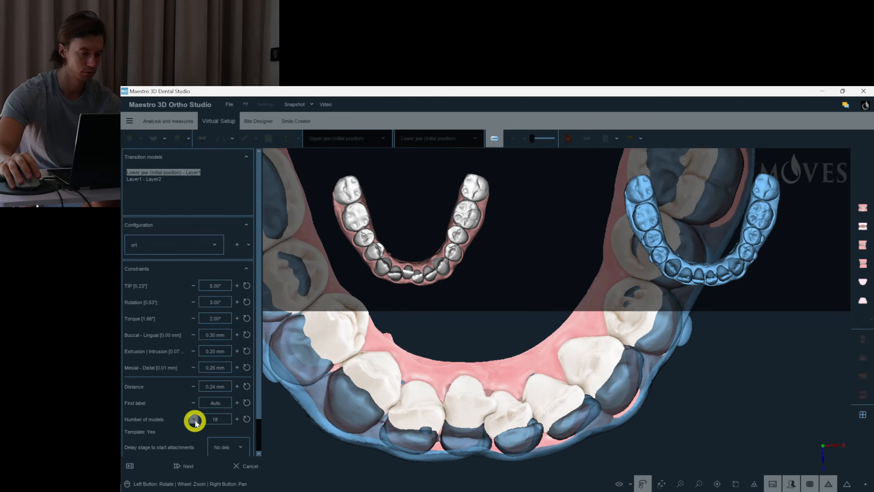
click(146, 179)
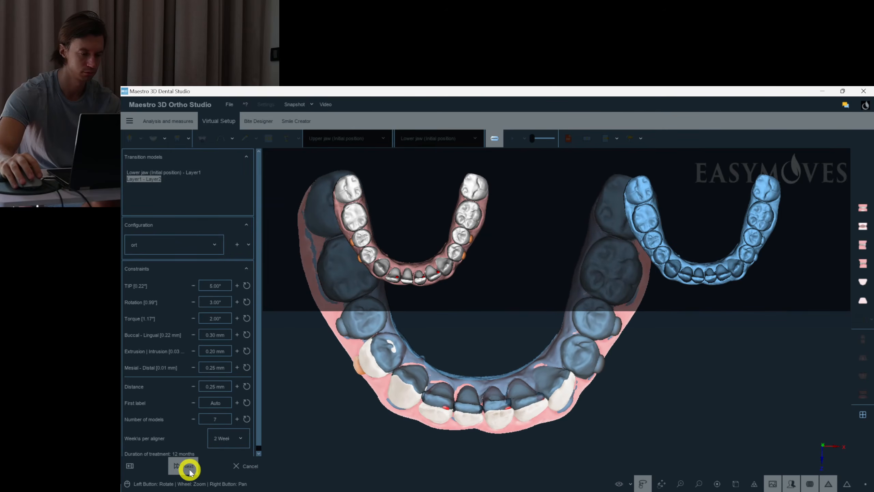
click(212, 465)
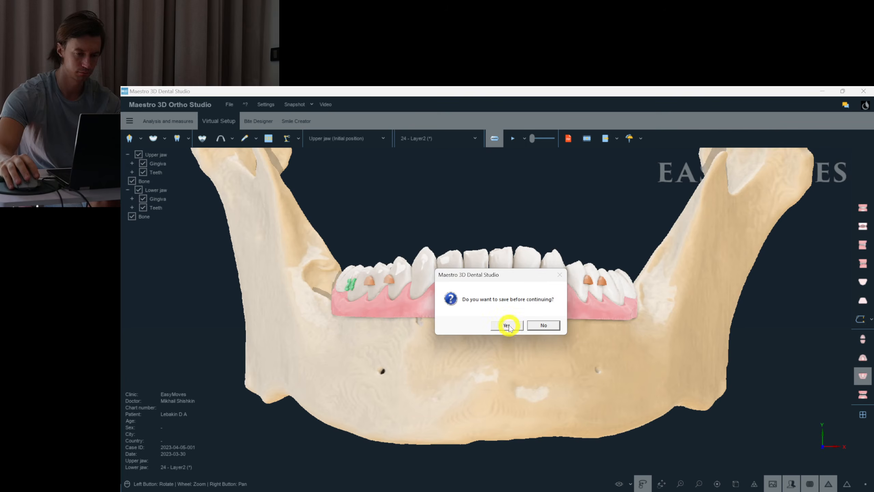
click(507, 325)
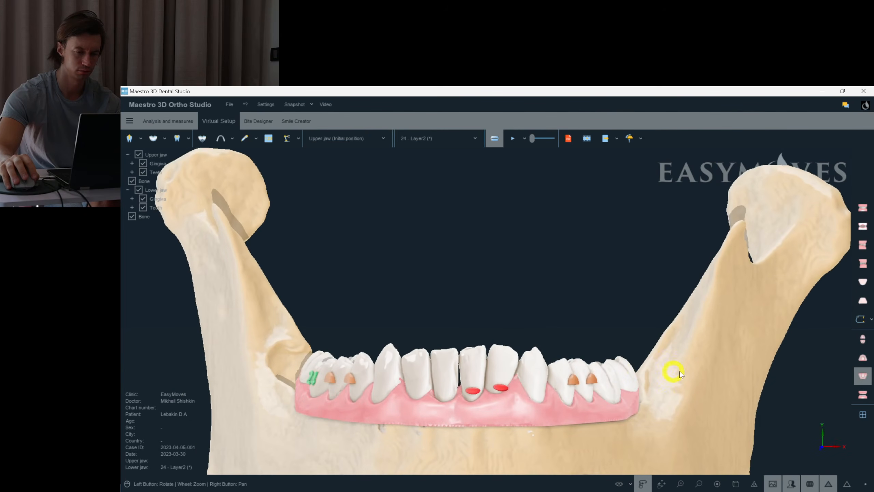
Step: Start the upper jaw transition models and set 14 models from the initial position to Layer1
click(868, 360)
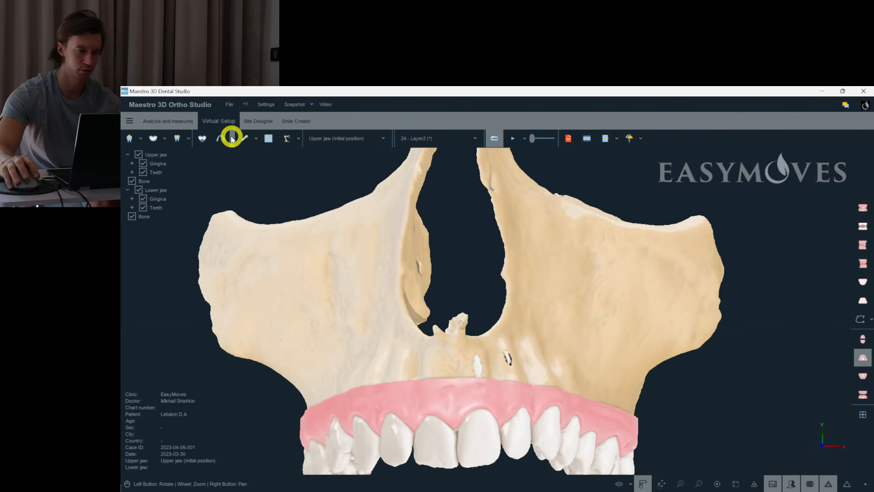
click(204, 139)
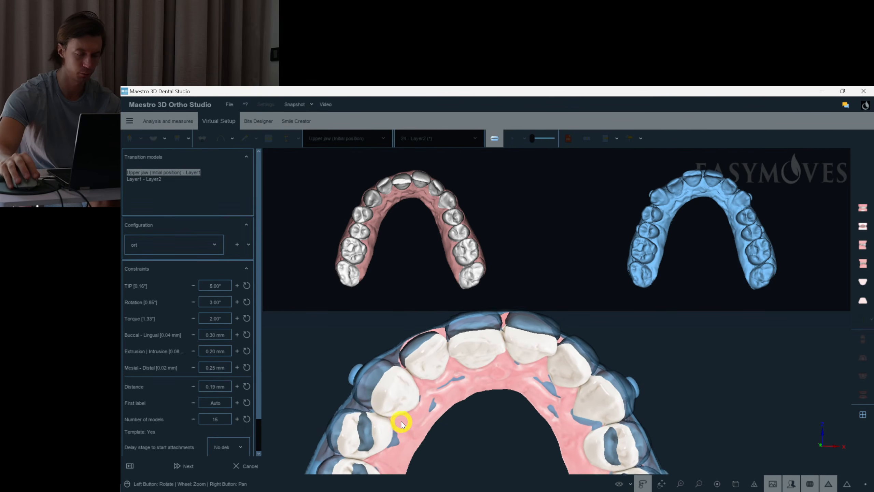
drag(413, 403, 572, 414)
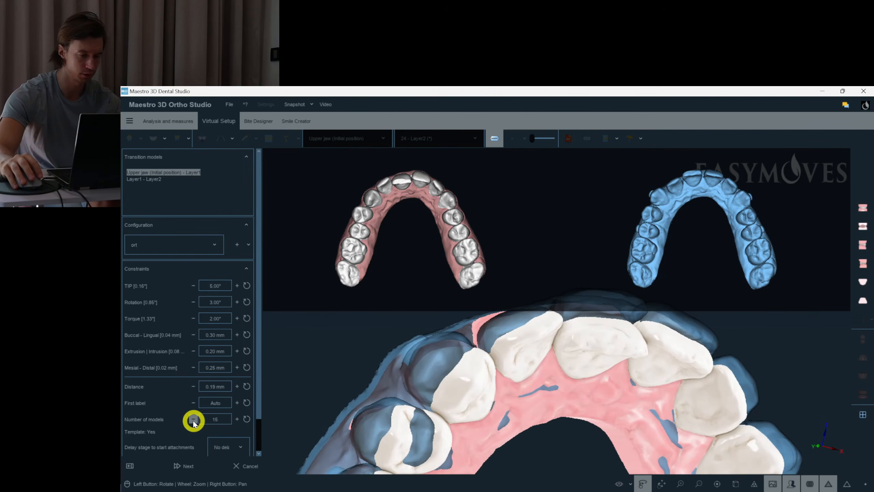
Step: Set 10 models for the upper Layer1 to Layer2 transition, compare both transitions, generate the upper models and save the case
click(146, 179)
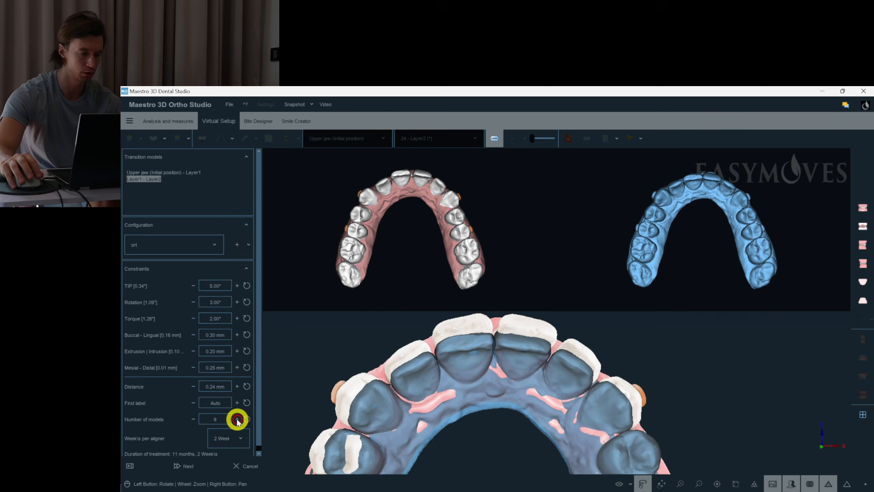
click(148, 172)
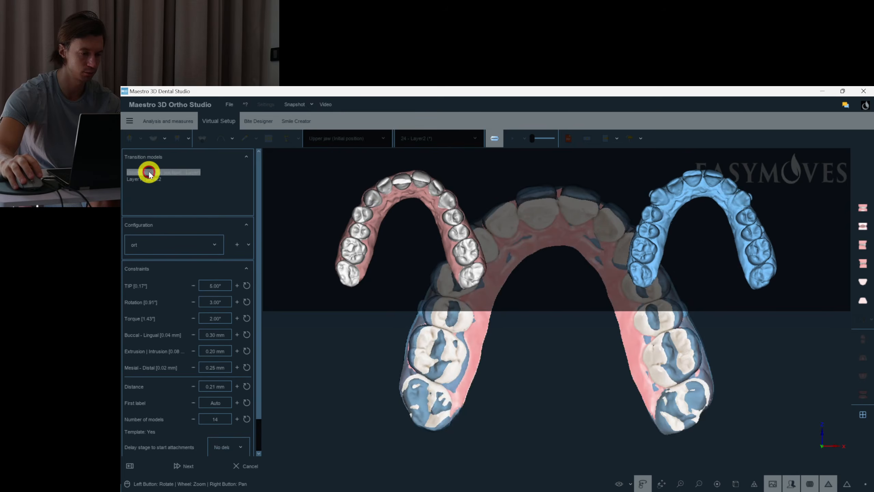
click(145, 179)
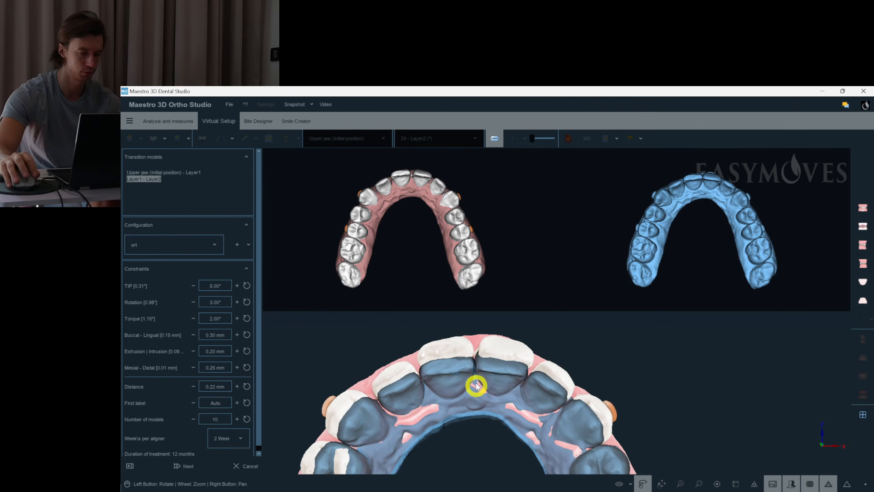
click(162, 172)
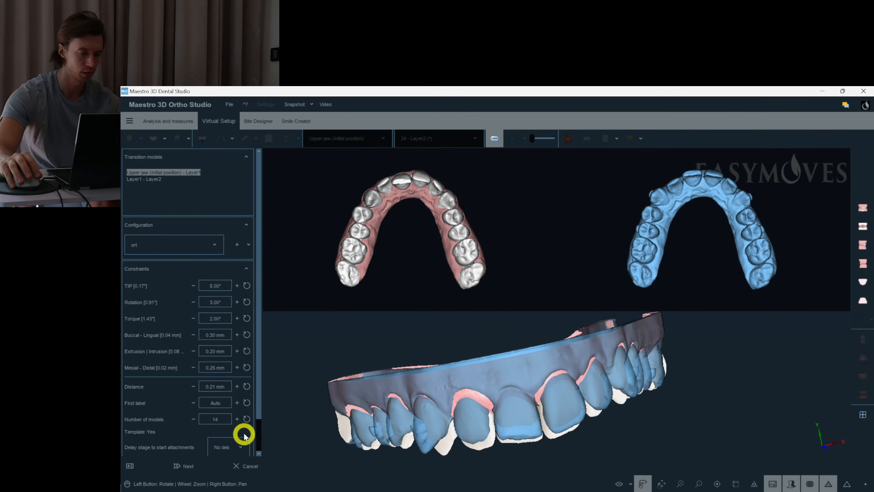
click(153, 178)
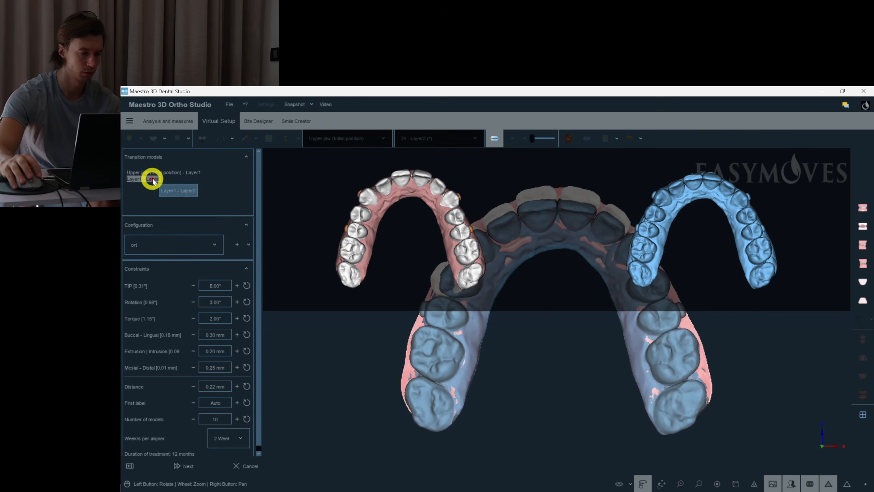
click(189, 466)
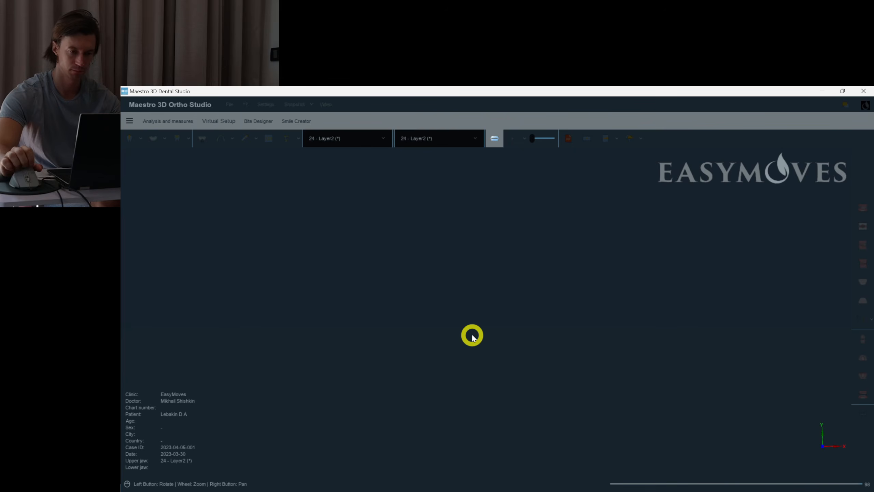
click(503, 325)
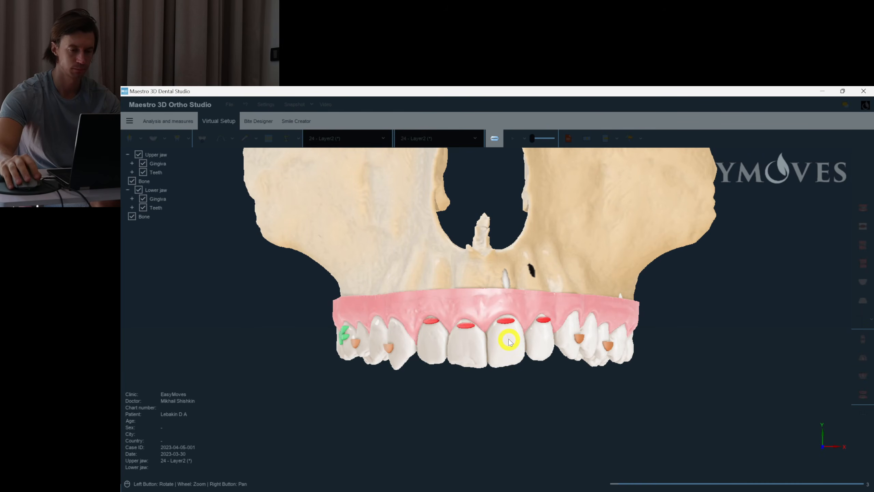
Step: Show both jaws together, play the treatment animation, and isolate the upper jaw during playback
drag(597, 345, 598, 343)
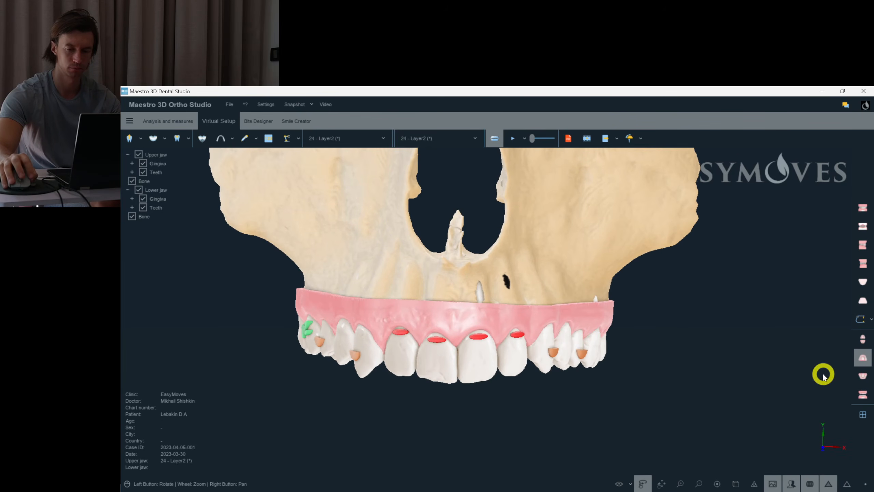
click(863, 395)
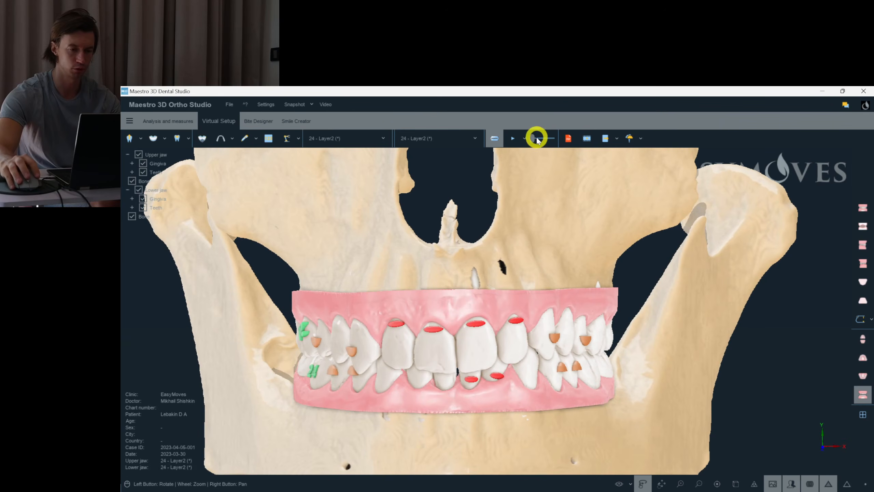
click(525, 139)
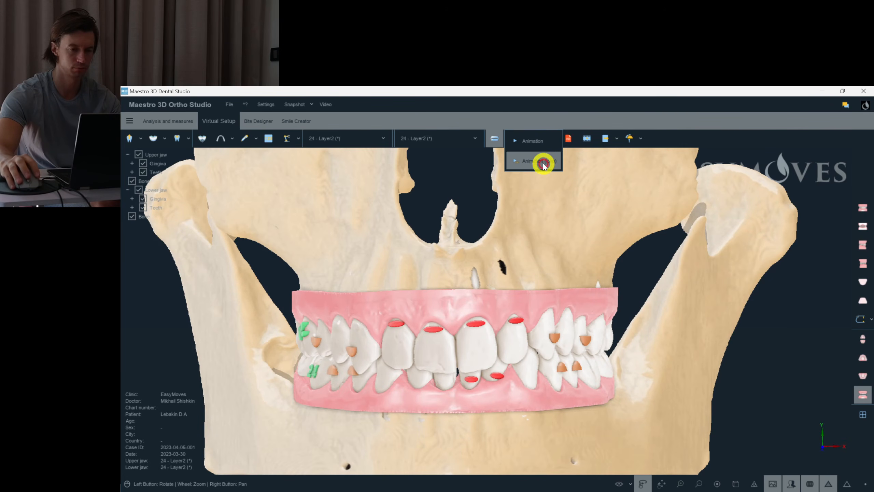
click(543, 168)
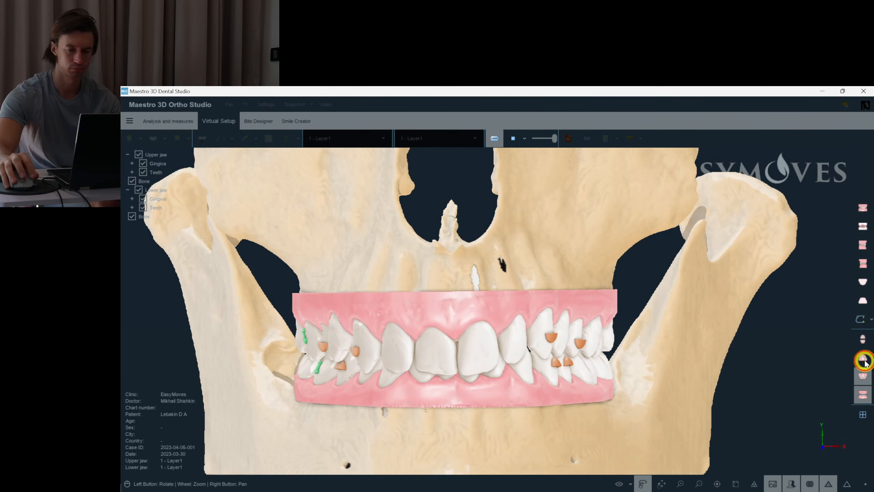
click(864, 361)
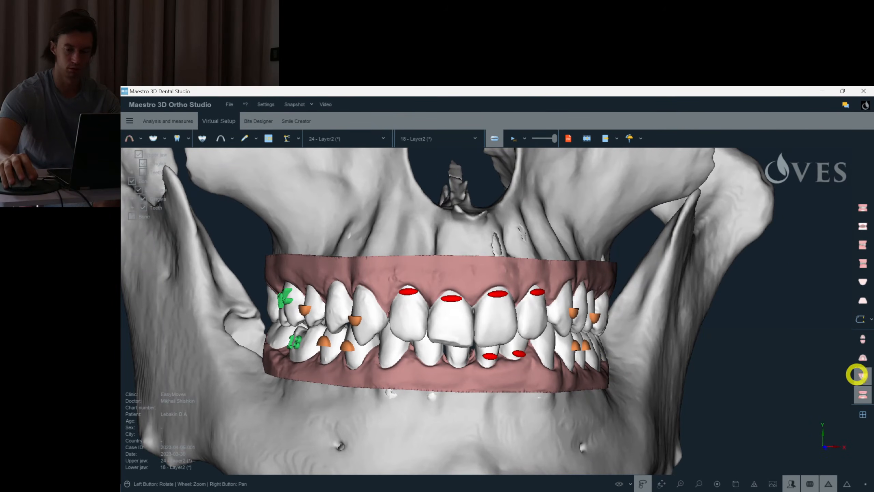
Step: Isolate the lower jaw, play the treatment animation on the lower front teeth, and stop it
click(862, 375)
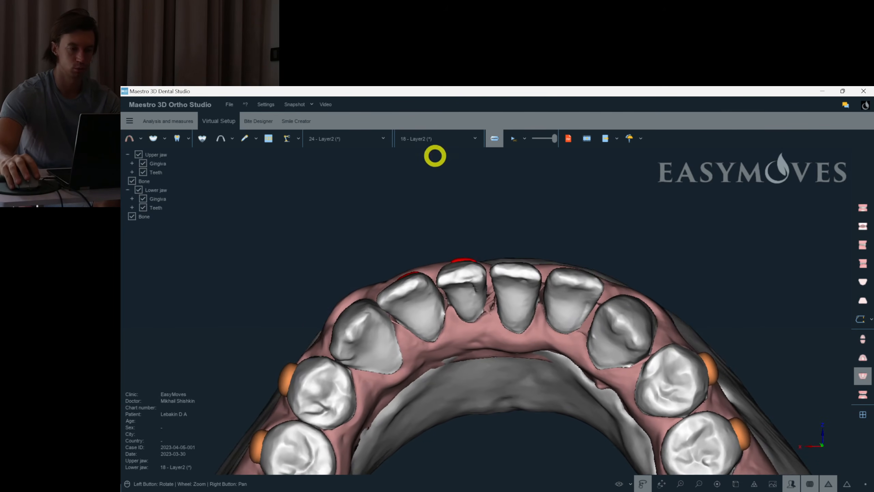
click(513, 145)
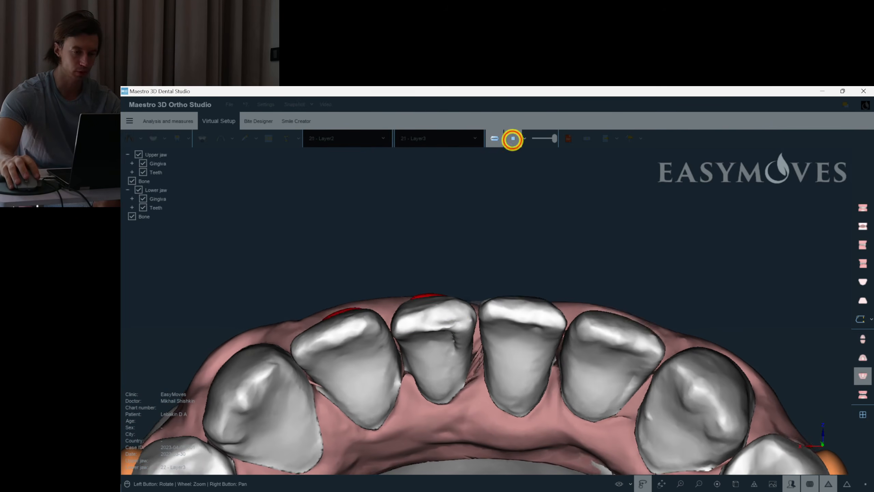
click(513, 139)
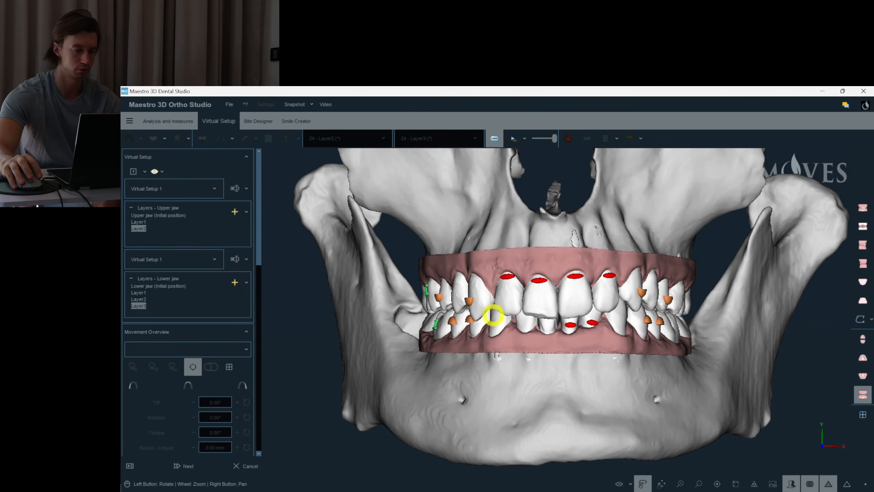
Step: Isolate the lower jaw in the virtual setup, display its Layer1 and examine the position of tooth 41 among the front teeth
click(850, 376)
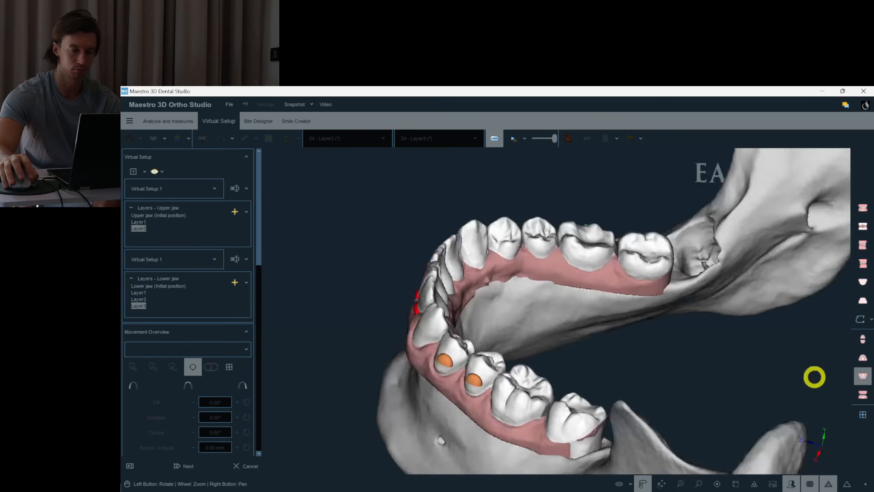
scroll(543, 335, up, 3)
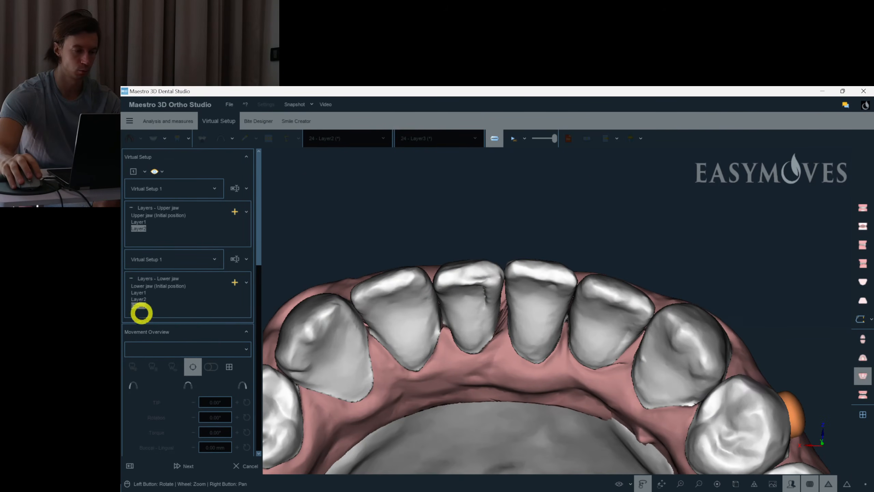
click(138, 292)
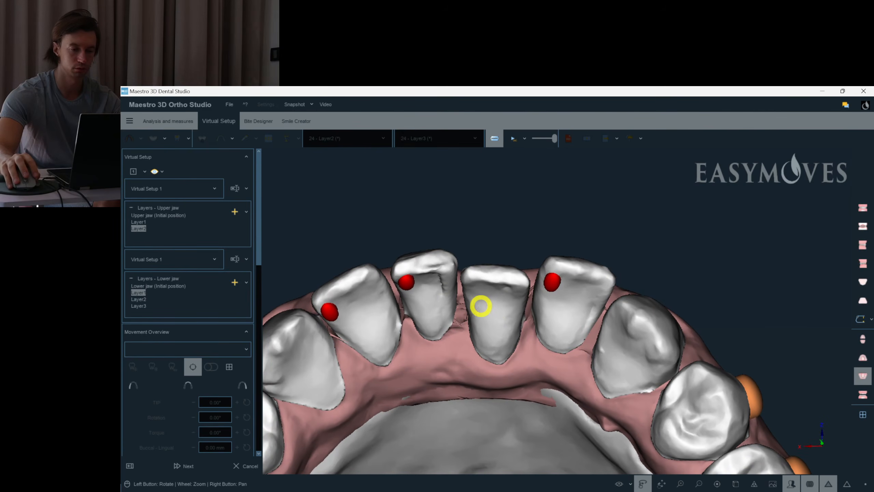
click(518, 312)
drag(518, 321, 524, 343)
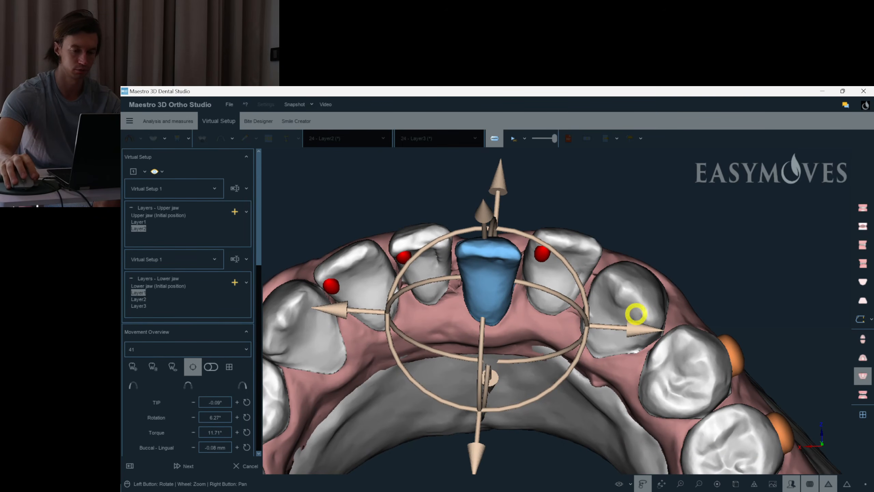
click(499, 301)
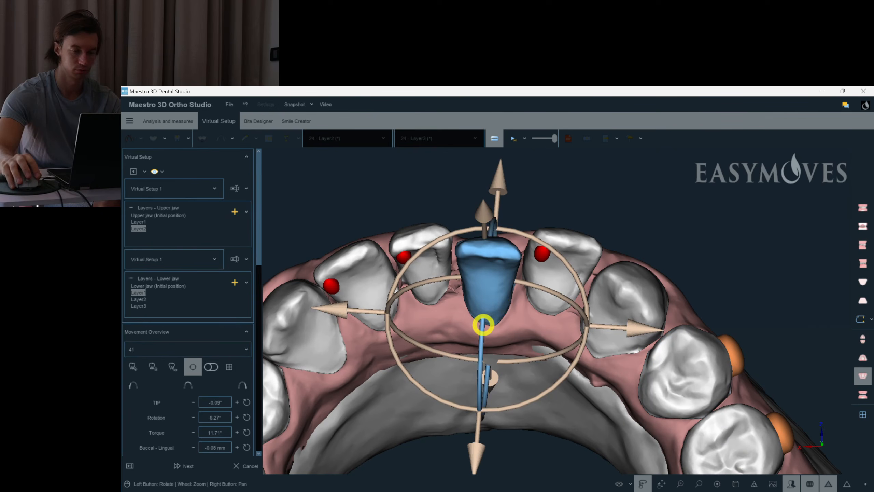
click(676, 357)
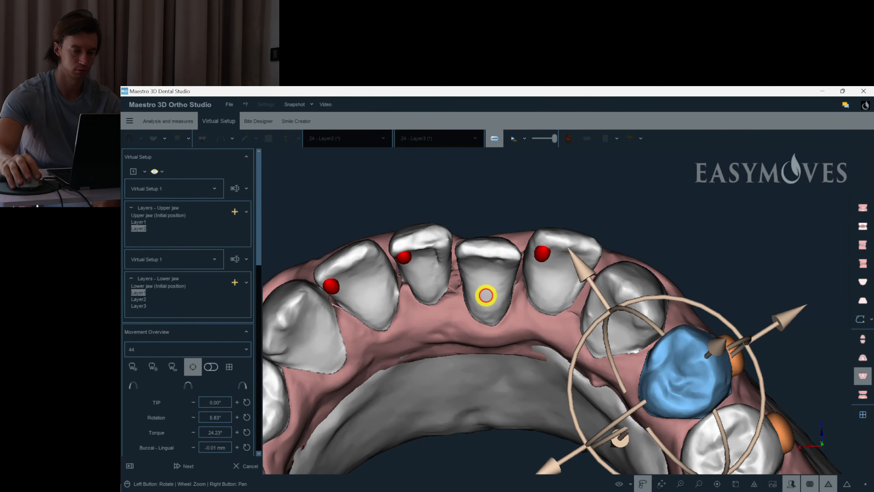
click(529, 344)
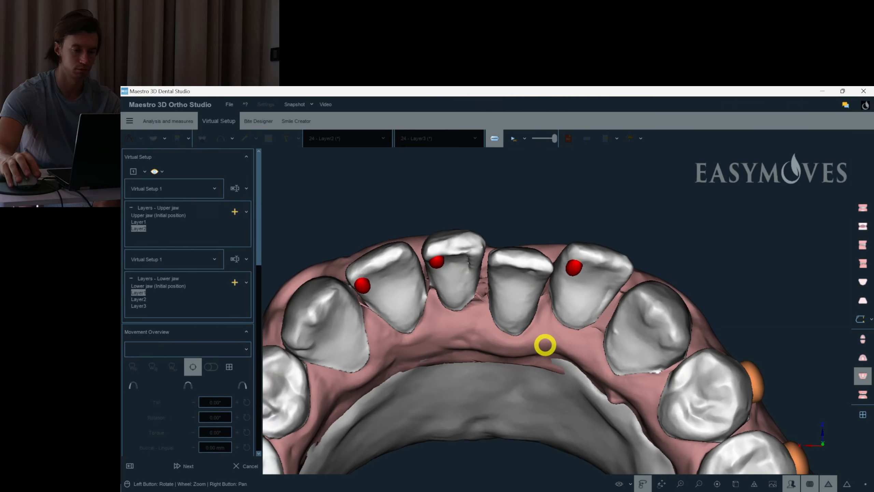
drag(545, 344, 547, 342)
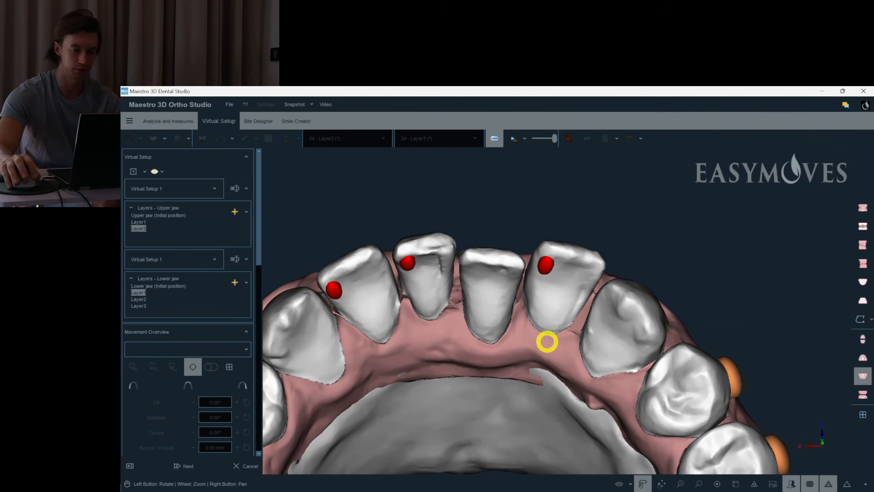
scroll(547, 342, down, 1)
scroll(548, 342, up, 2)
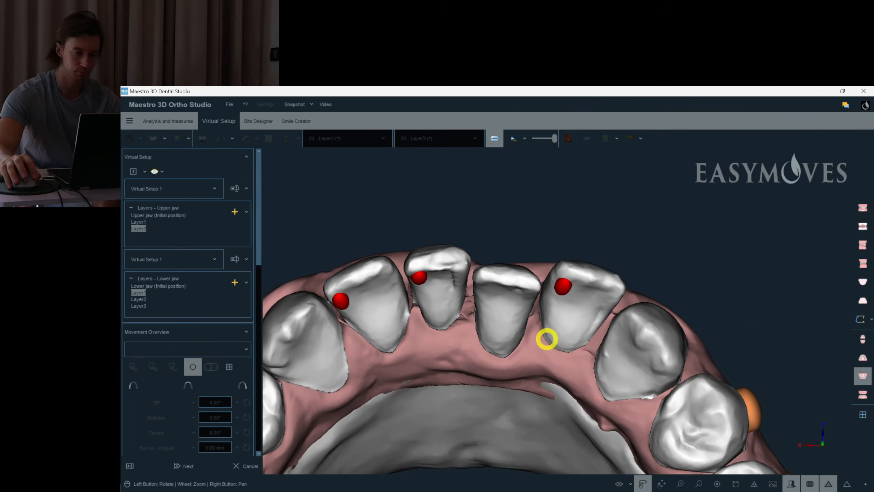
Step: Compare the lower front teeth between Layer1, Layer2 and Layer3 from the occlusal side
click(447, 287)
click(478, 209)
drag(478, 209, 472, 296)
click(139, 299)
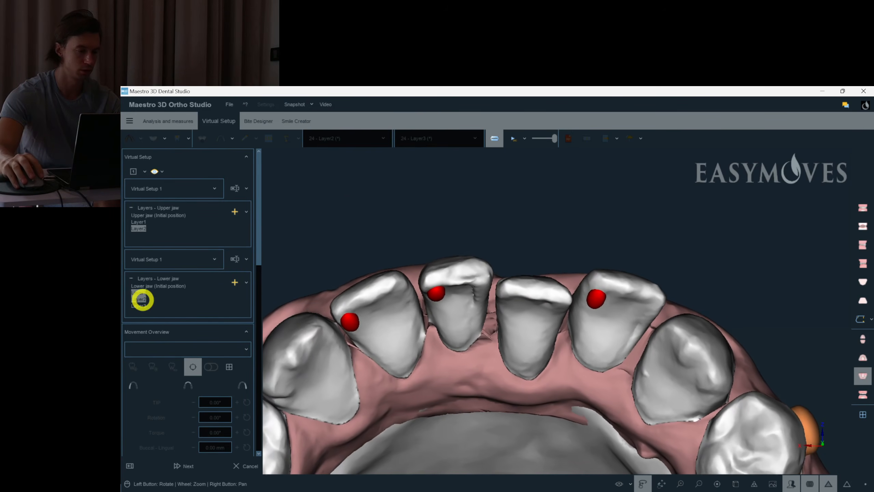
click(140, 300)
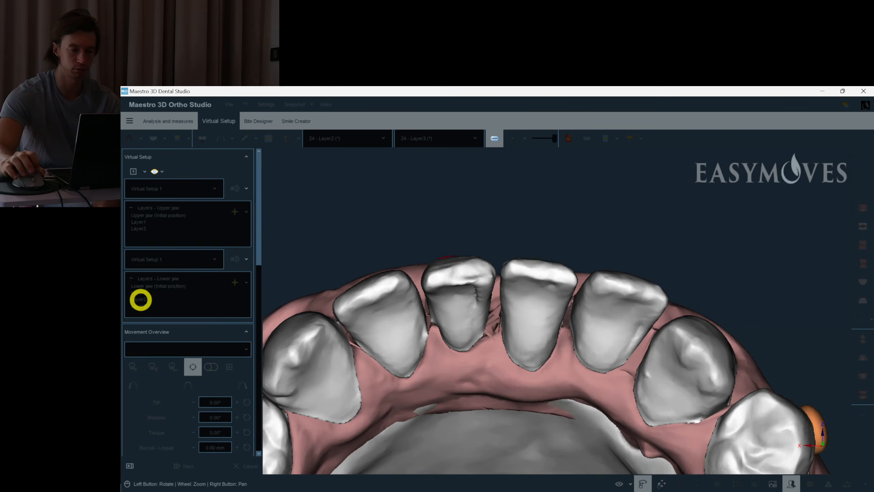
mouse_move(505, 311)
mouse_down()
mouse_move(489, 294)
mouse_move(503, 296)
mouse_move(476, 297)
mouse_up()
click(141, 306)
click(143, 297)
Step: Examine lower Layer2 from several angles and cycle through the lower layers, ending on Layer3
drag(411, 275, 449, 253)
click(430, 258)
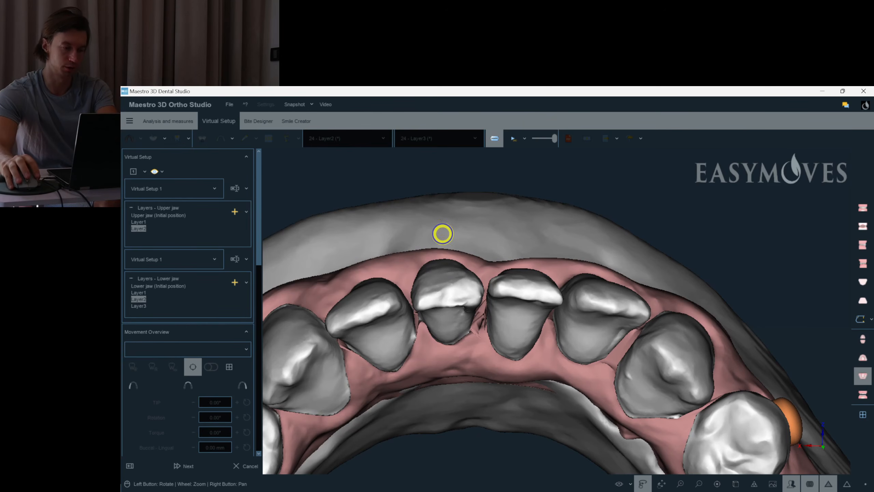
drag(387, 222, 390, 252)
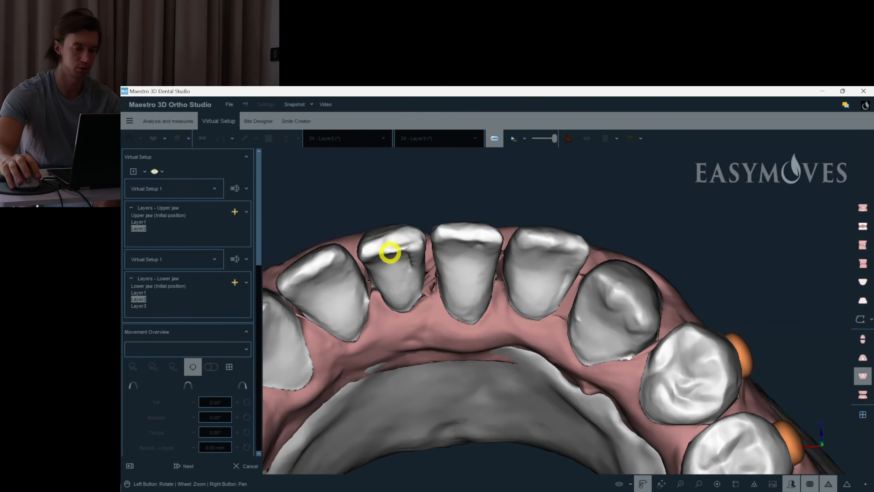
click(145, 280)
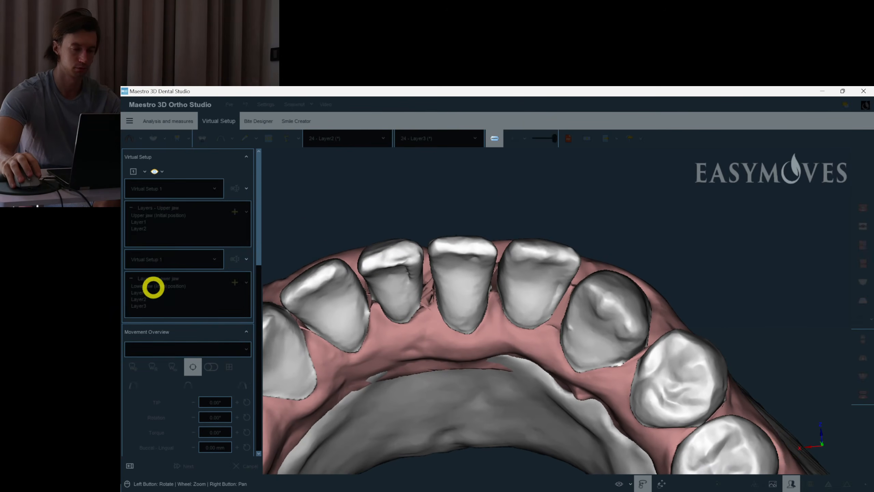
click(143, 292)
click(138, 299)
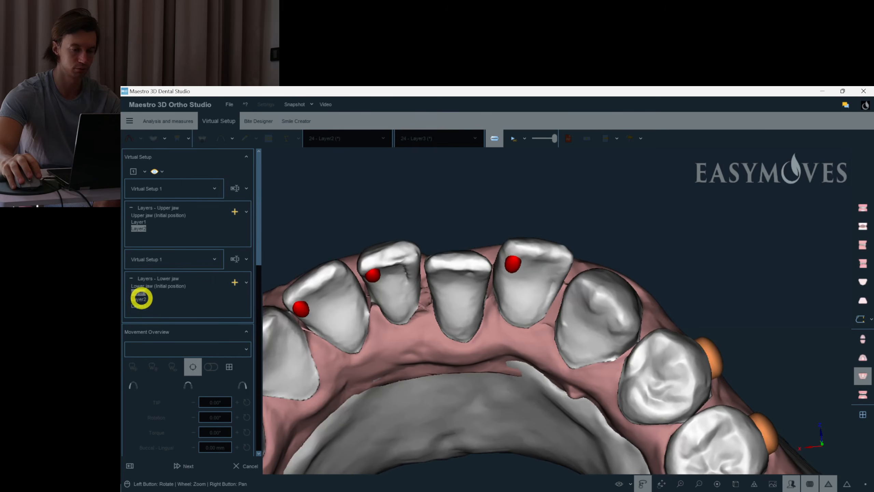
click(141, 305)
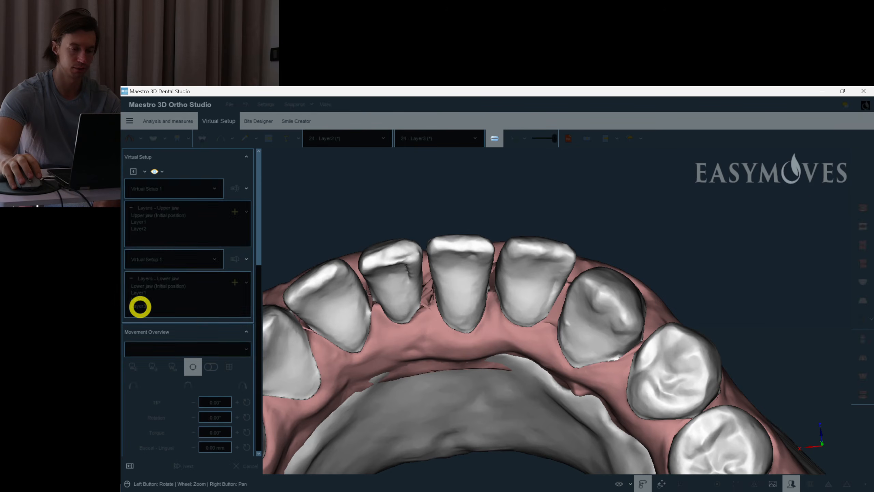
Step: Check the Layer3 lower arch, finish the transition models with both jaws shown and save the case
drag(273, 318, 294, 320)
scroll(294, 320, up, 2)
scroll(294, 319, down, 5)
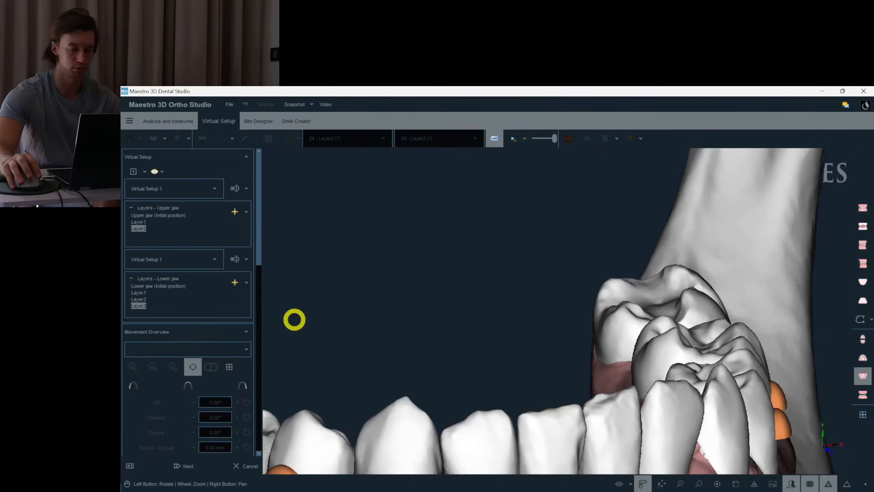
scroll(508, 337, down, 1)
drag(508, 338, 502, 333)
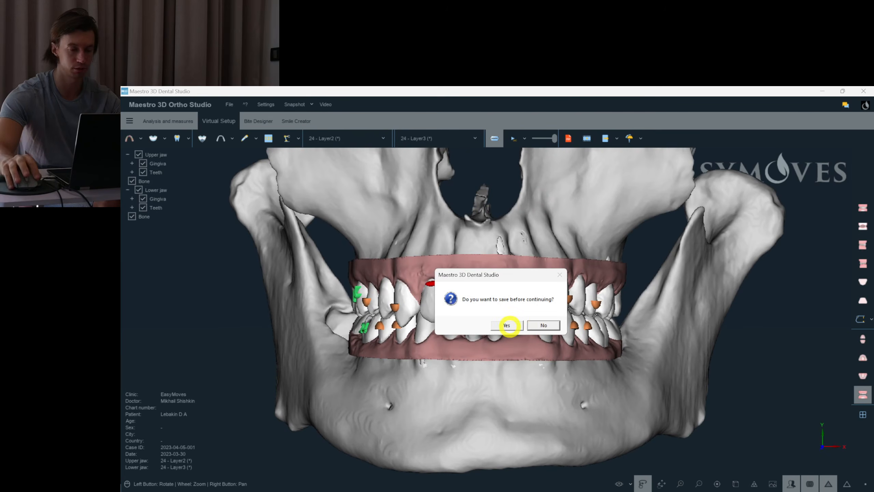
click(508, 322)
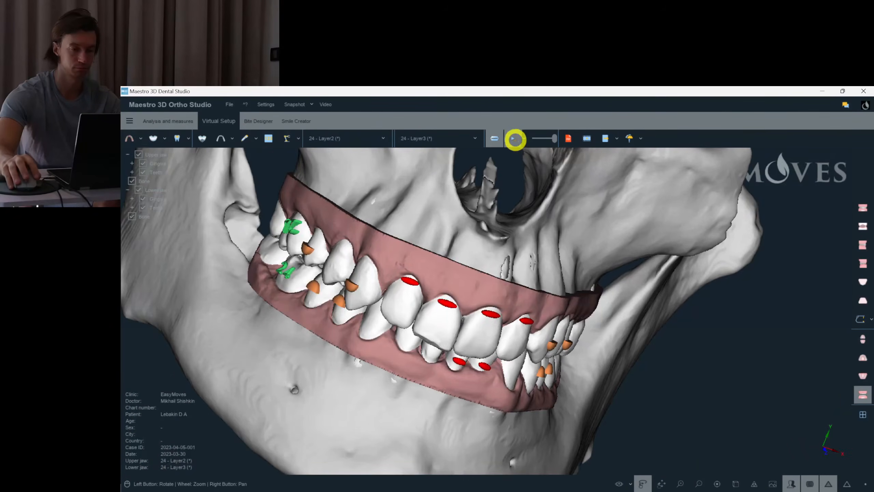
Step: Play the updated treatment animation, isolating the upper jaw first and the lower jaw second, and stop it
click(515, 138)
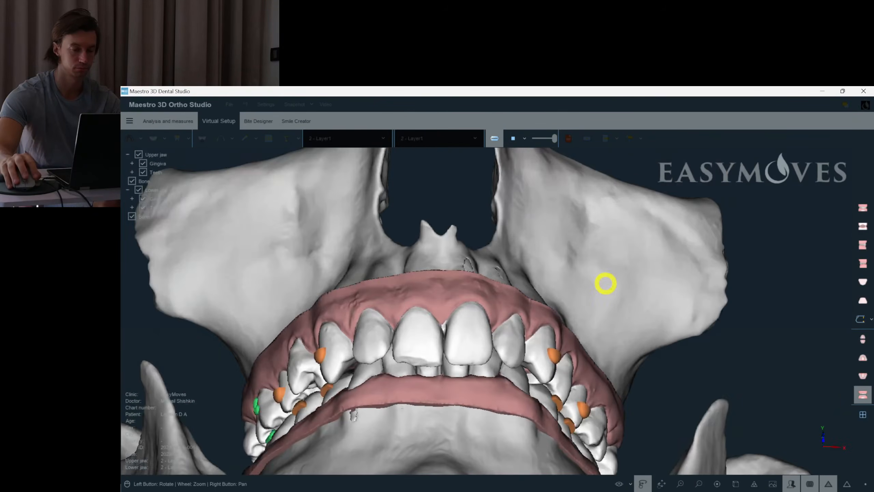
click(864, 359)
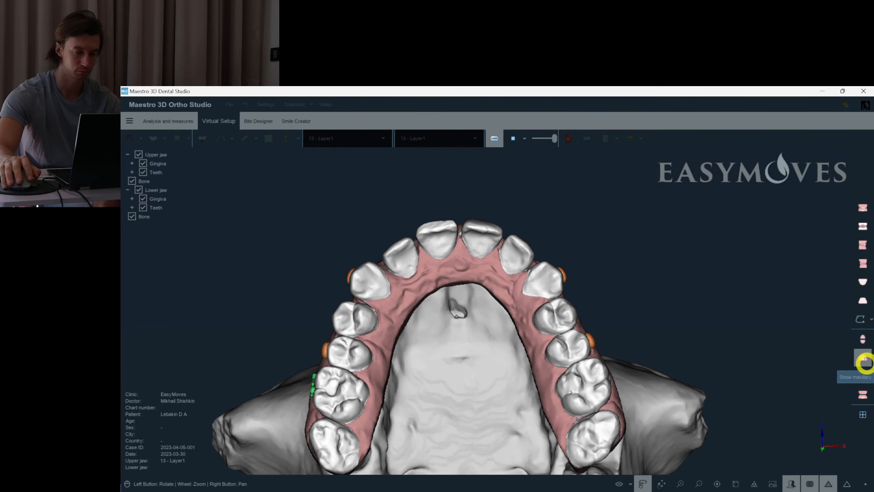
click(863, 358)
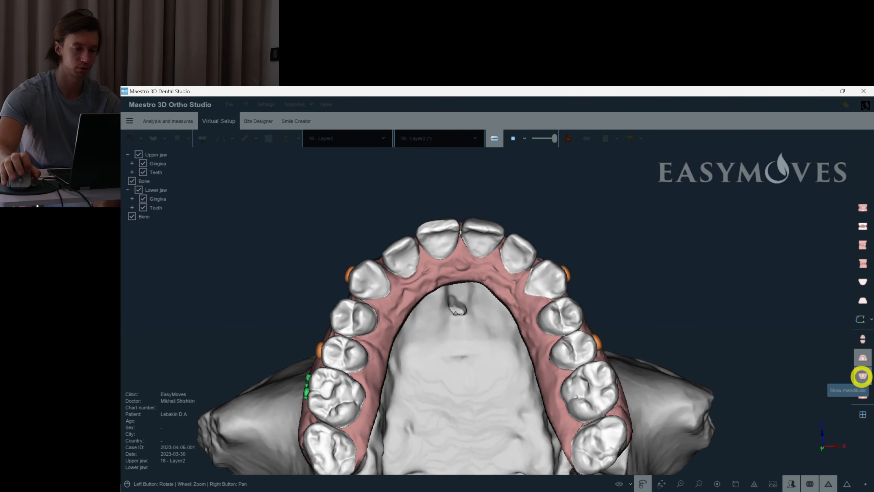
click(861, 376)
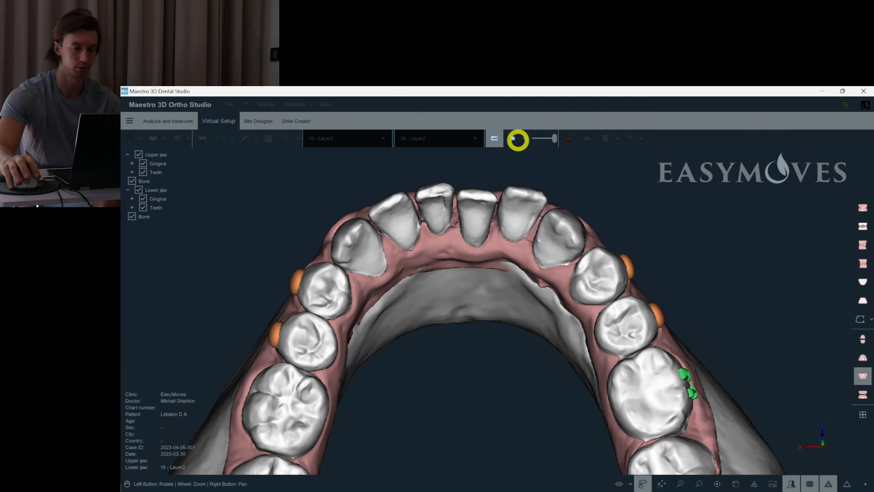
click(513, 138)
Step: Step through the lower models from 13 - Layer1 to 24 - Layer3, and show both jaws together
click(446, 141)
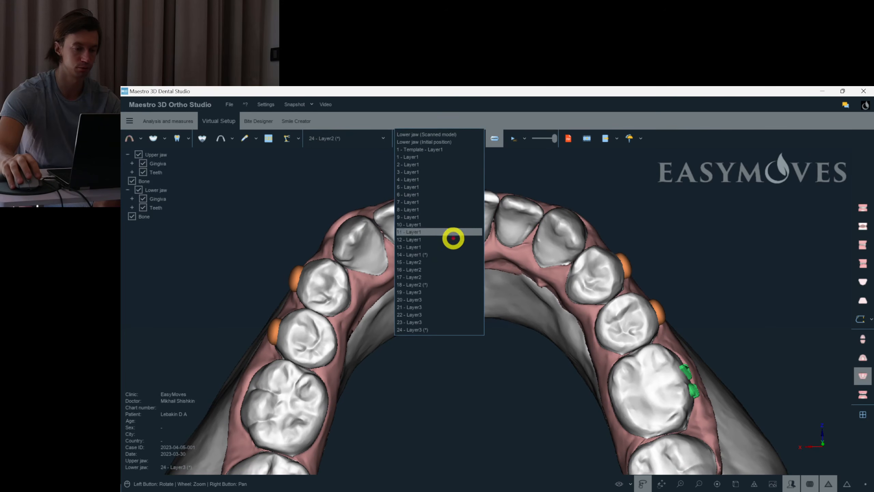
click(449, 250)
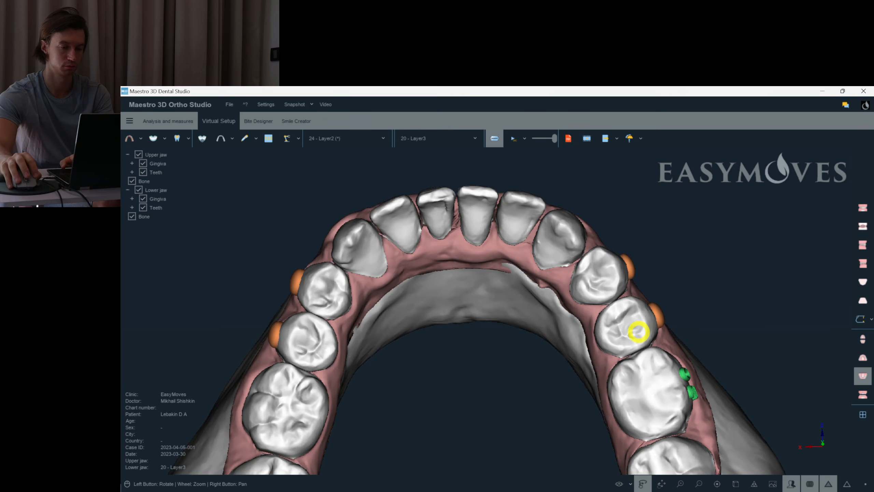
drag(637, 330, 822, 365)
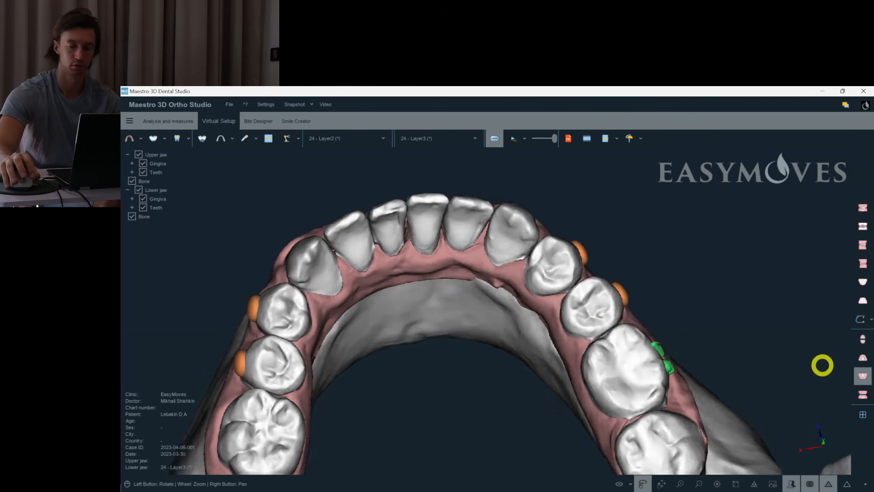
click(858, 396)
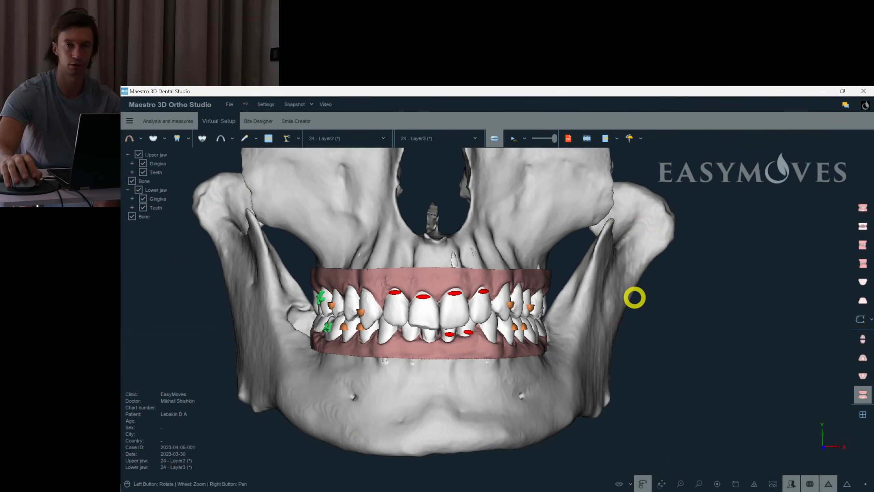
click(188, 491)
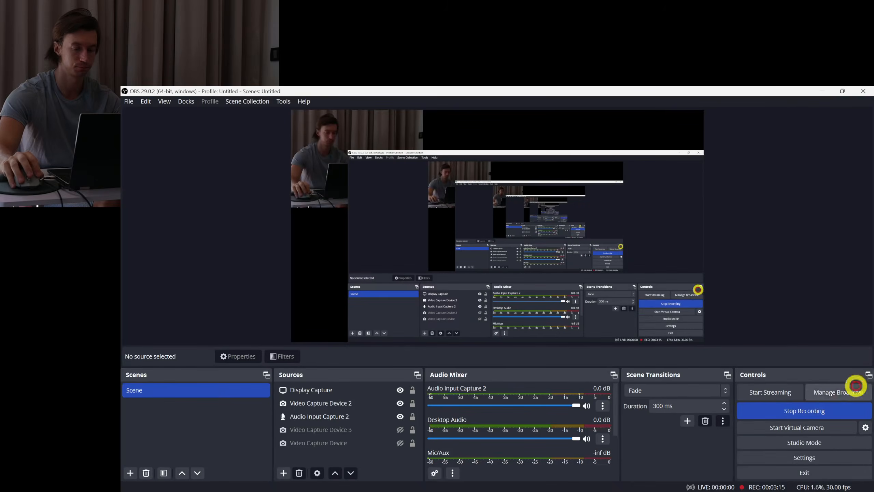